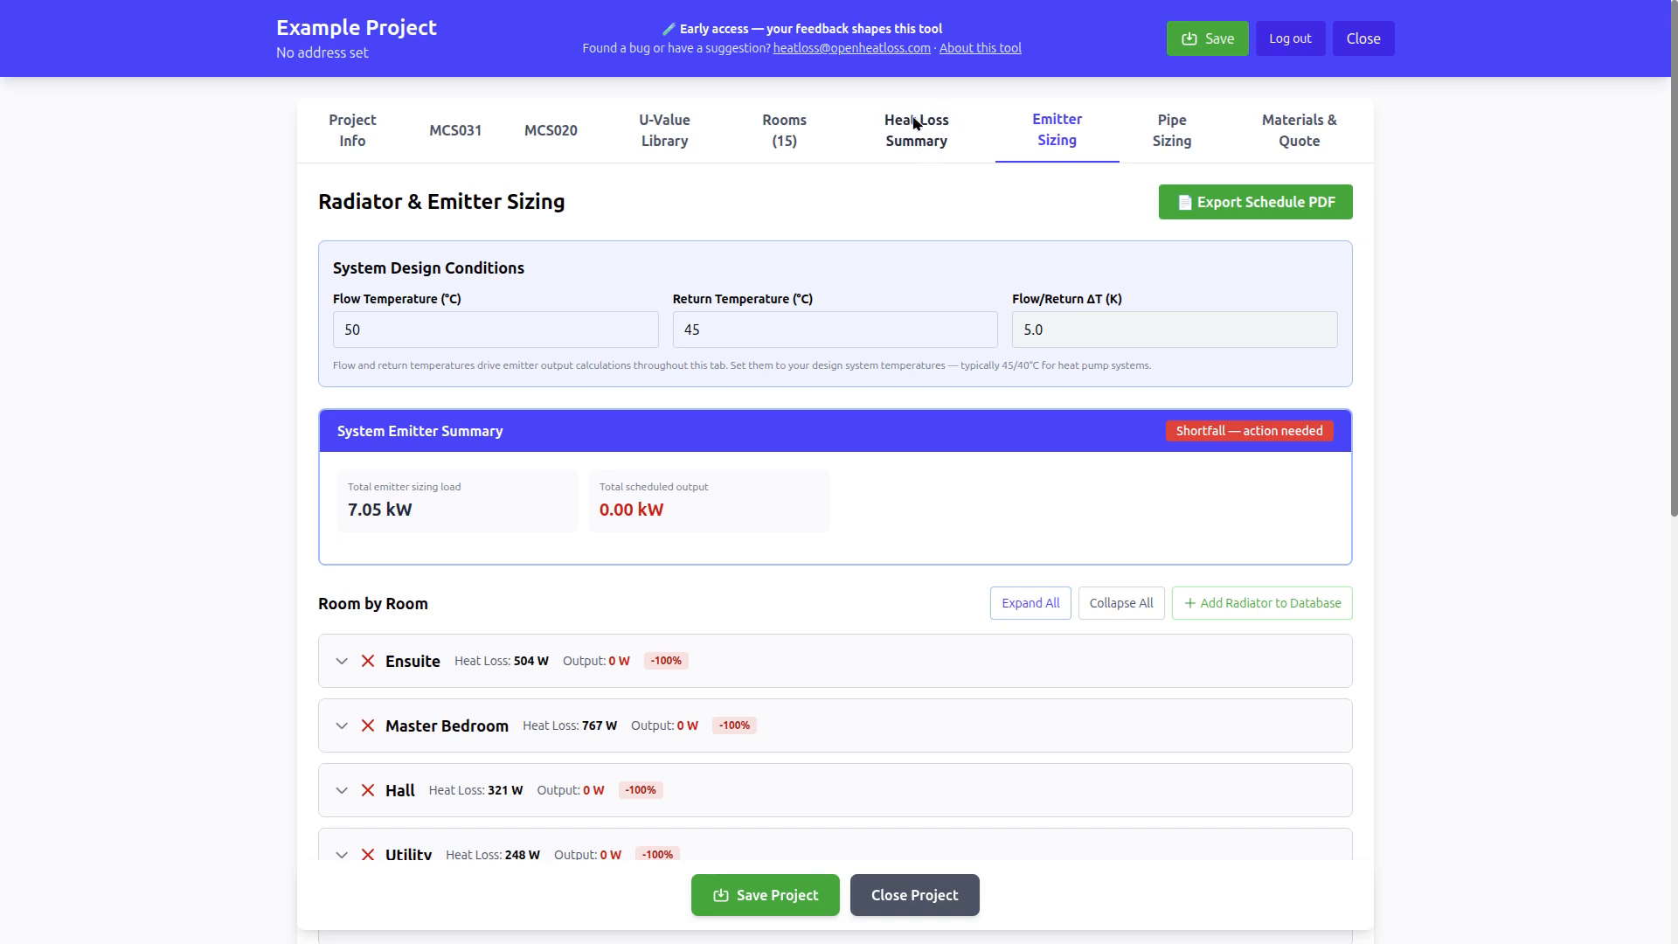
# Review the heat load, heat pump sizing check and space heating breakdown in the Heat Loss Summary
pyautogui.click(916, 124)
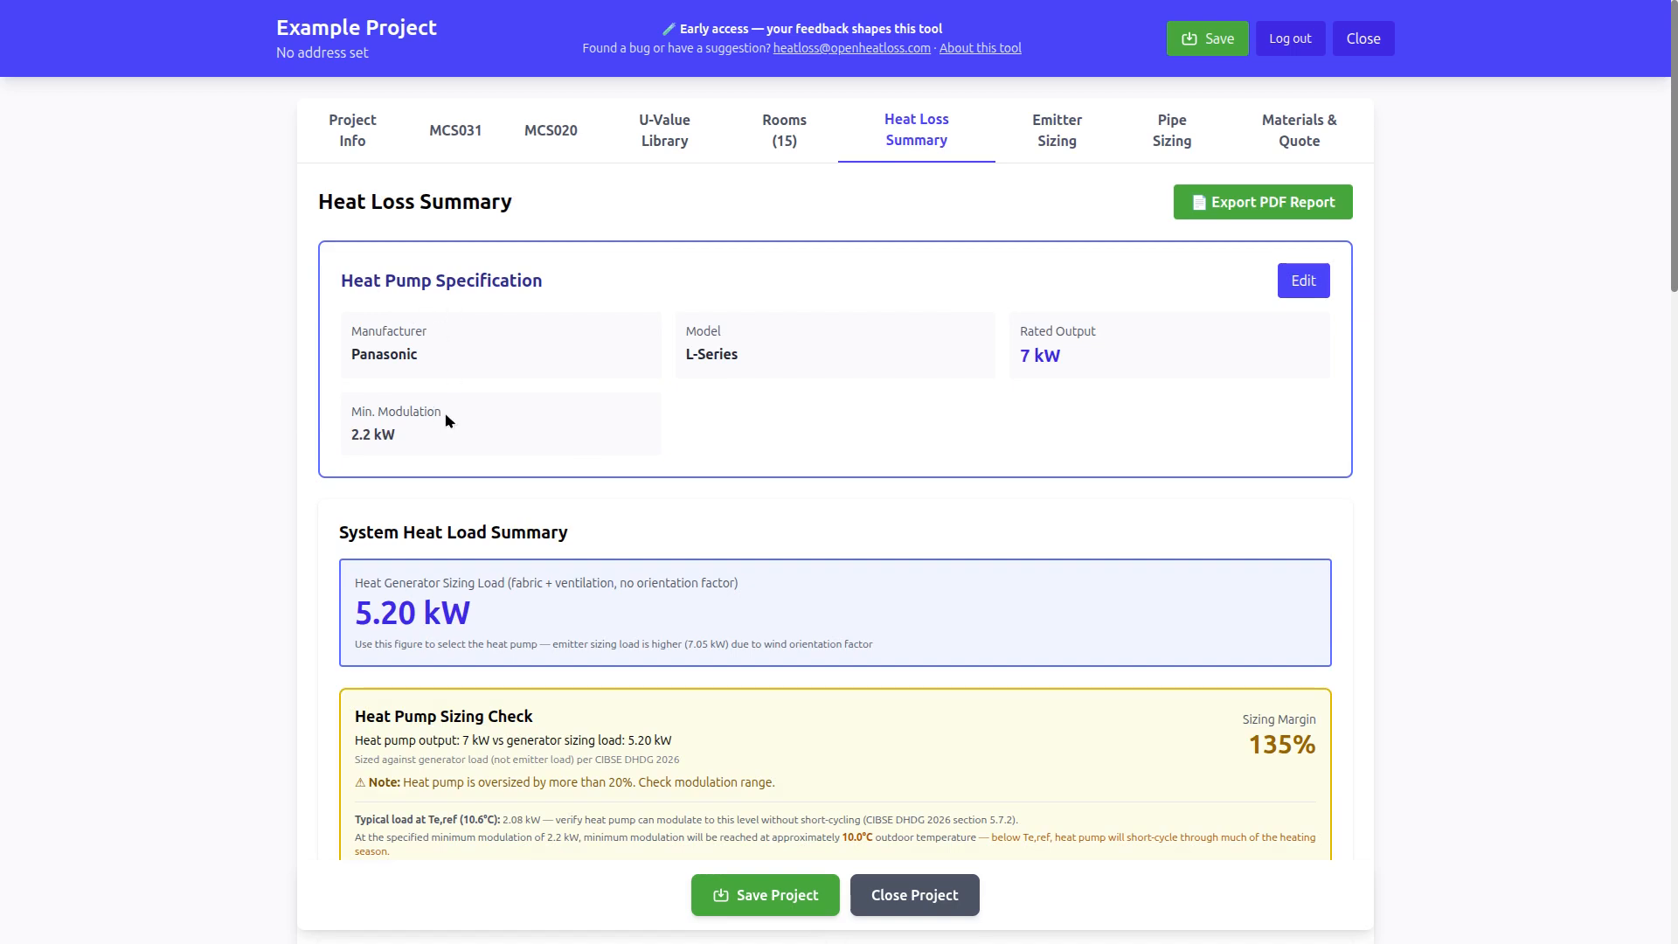
pyautogui.scroll(-2, 444, 412)
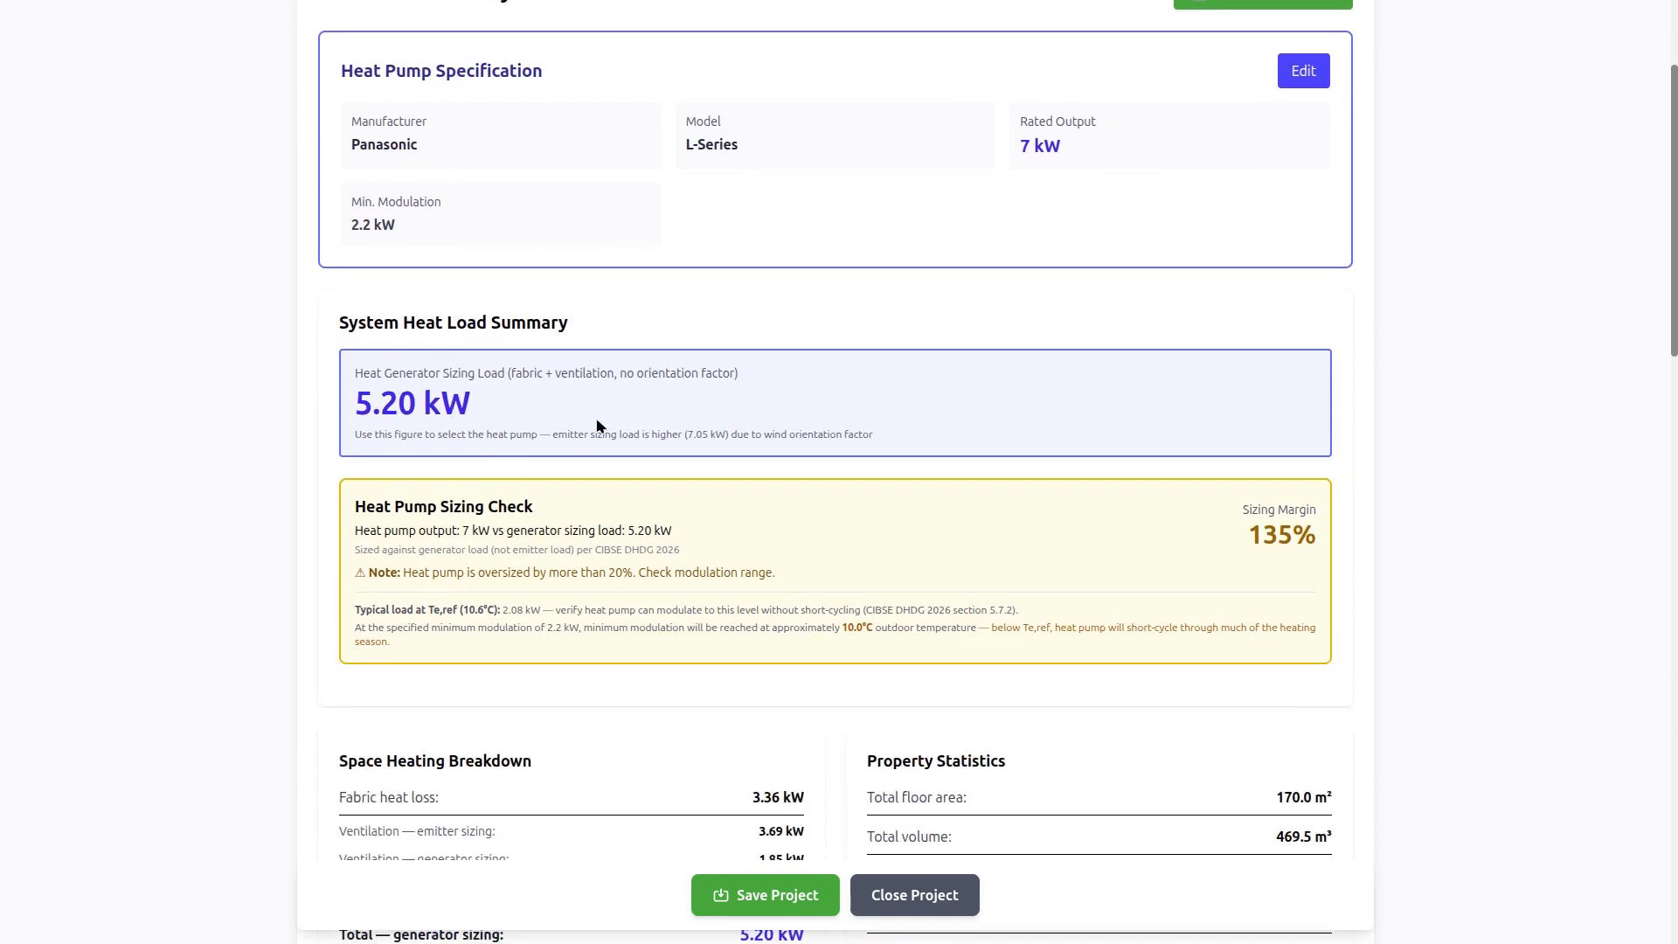
pyautogui.moveTo(360, 397); pyautogui.dragTo(416, 402)
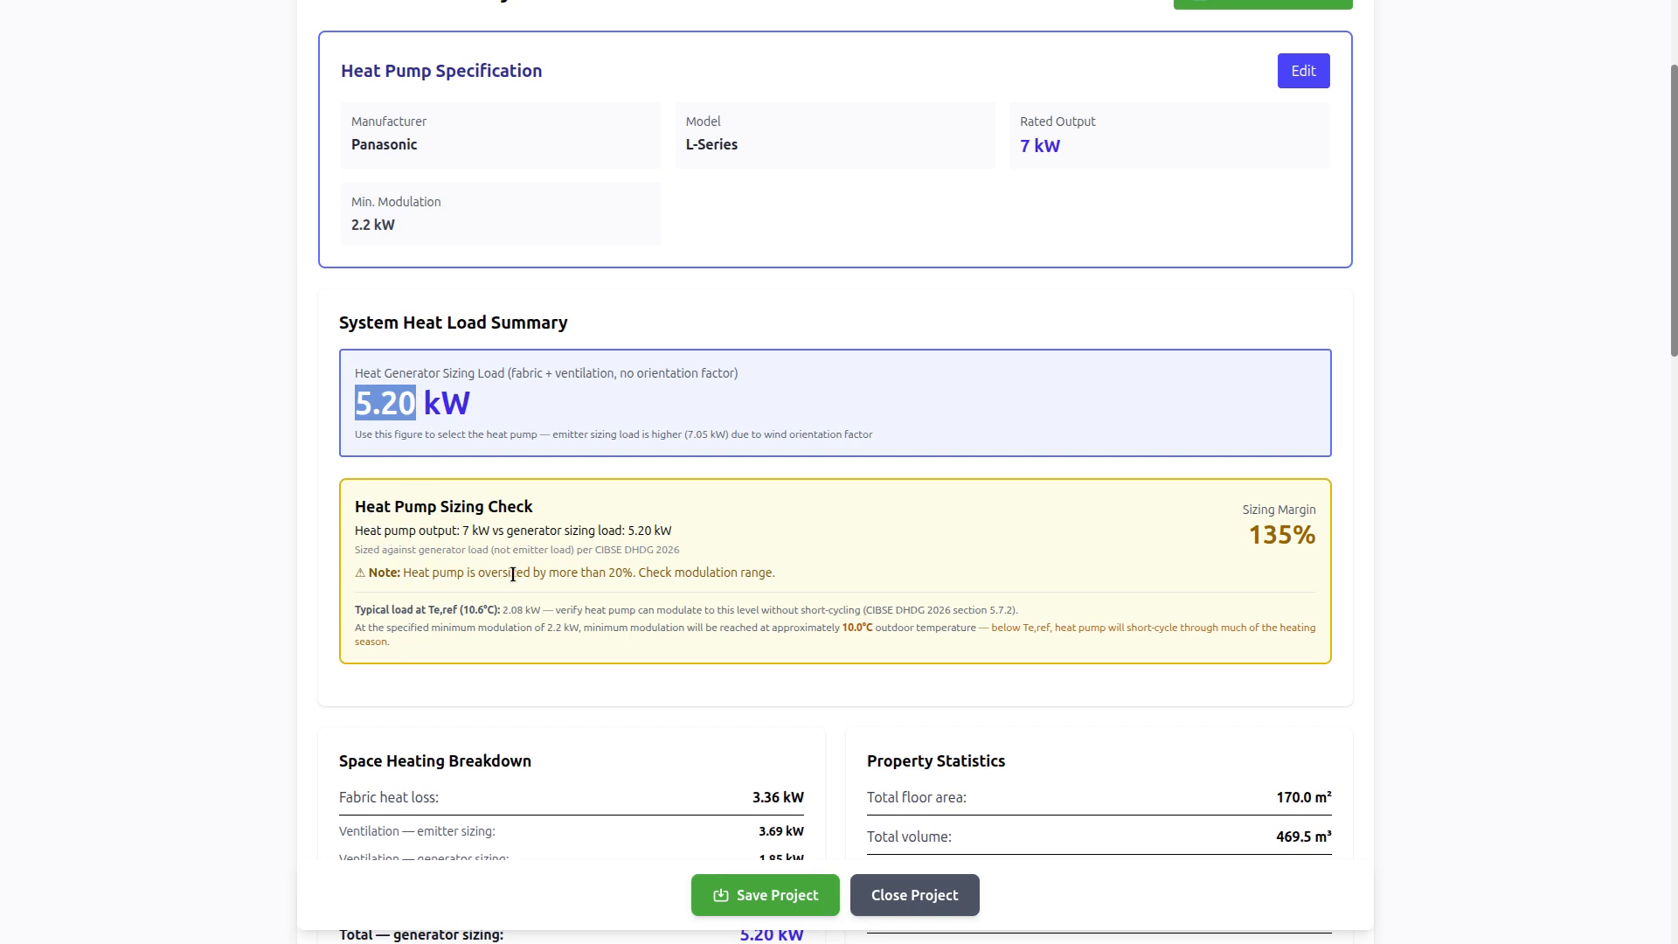
pyautogui.scroll(-2, 449, 537)
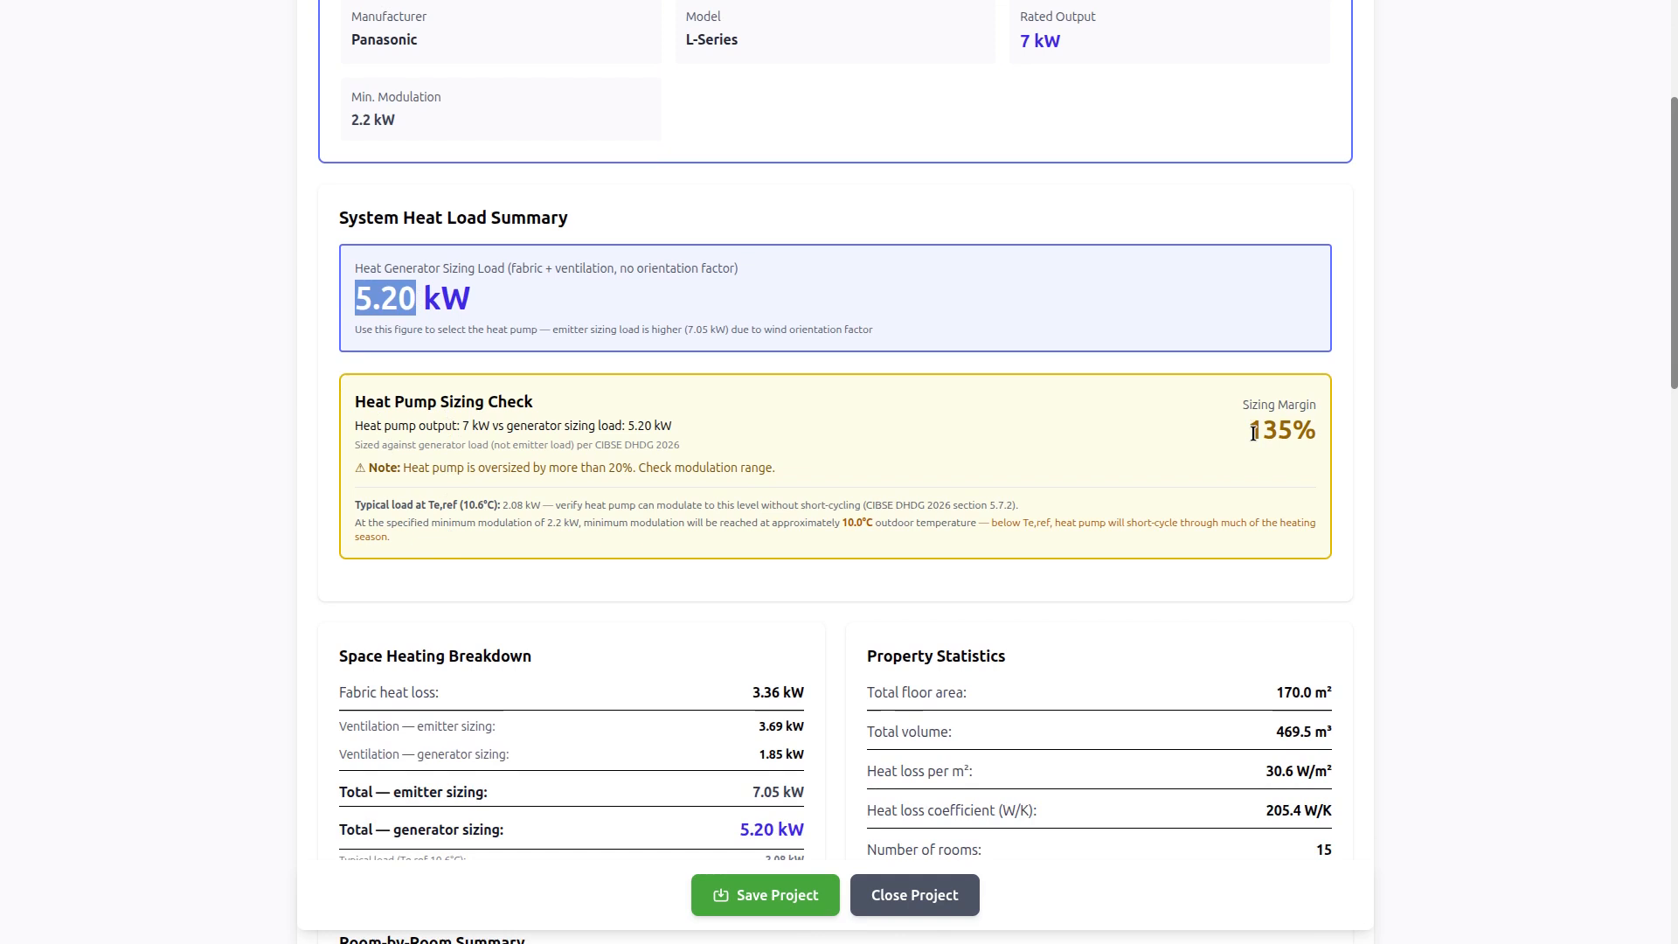
pyautogui.moveTo(1249, 430); pyautogui.dragTo(1286, 434)
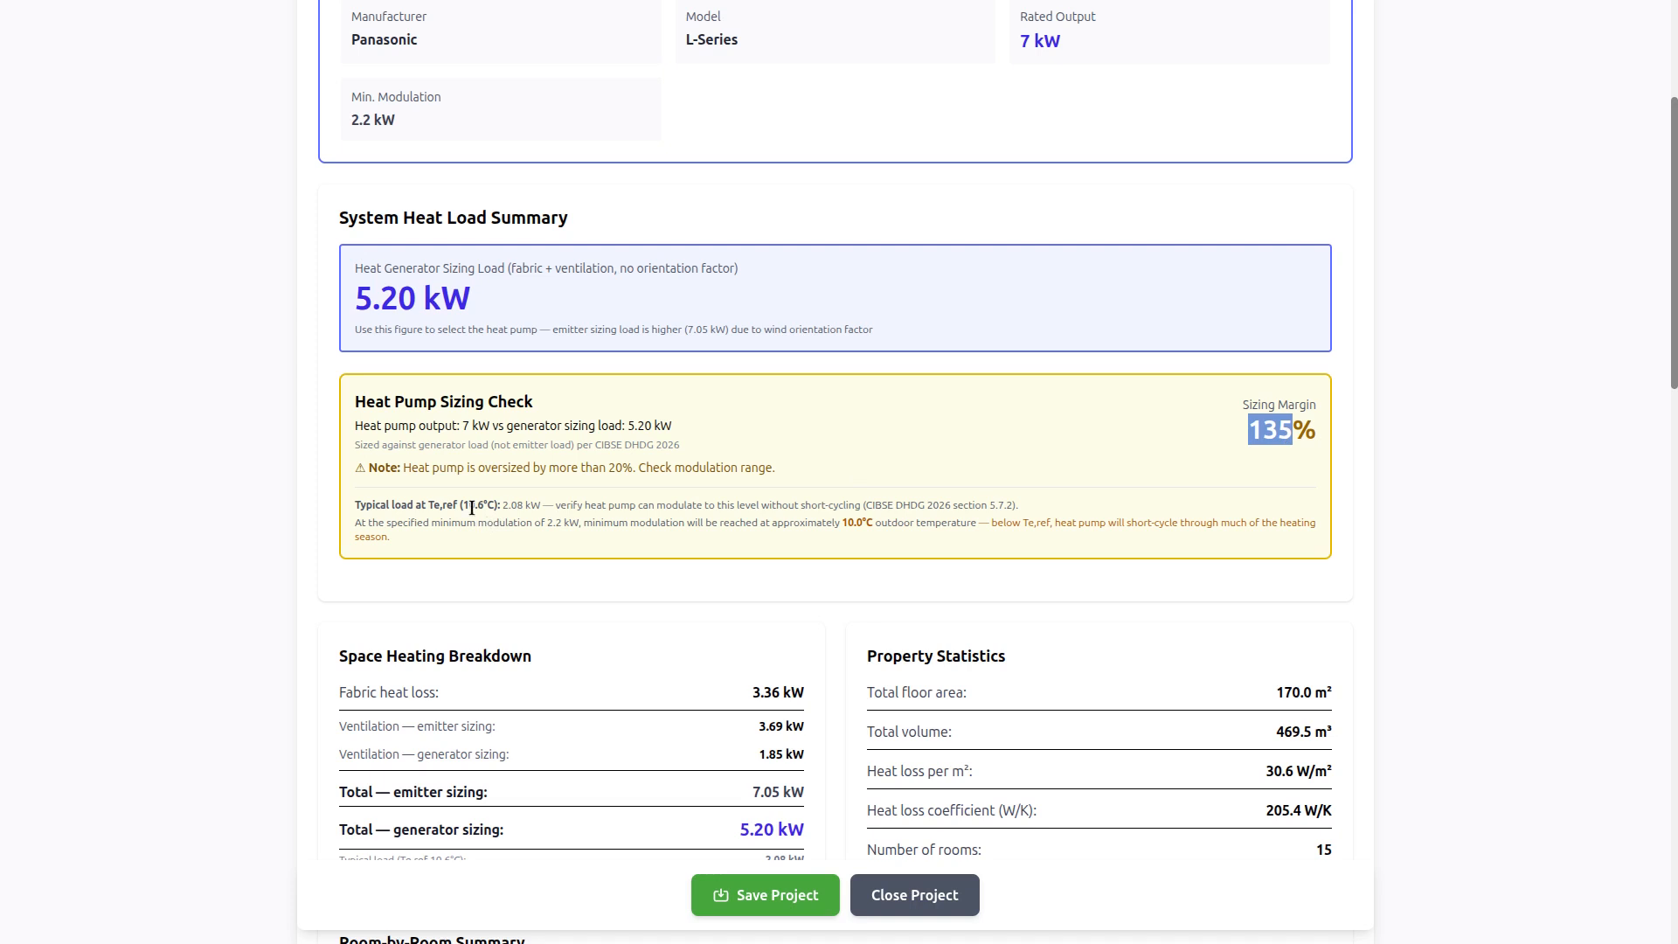
pyautogui.moveTo(547, 523); pyautogui.dragTo(580, 523)
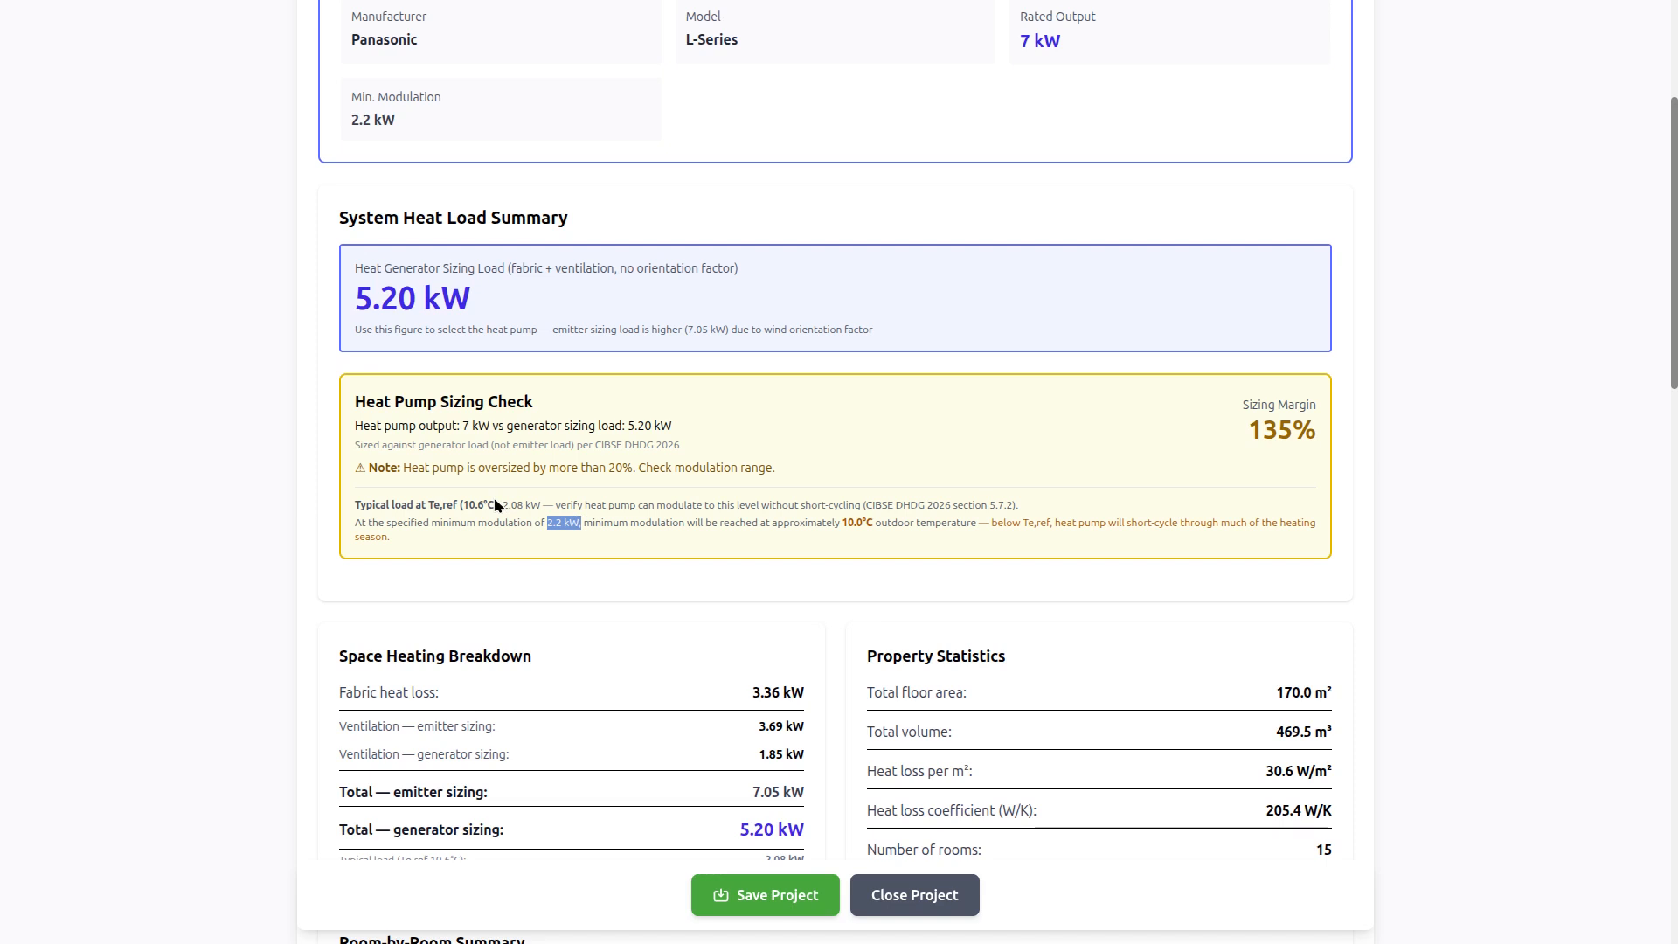
pyautogui.moveTo(503, 504); pyautogui.dragTo(545, 507)
pyautogui.scroll(-1, 491, 522)
pyautogui.scroll(-1, 490, 522)
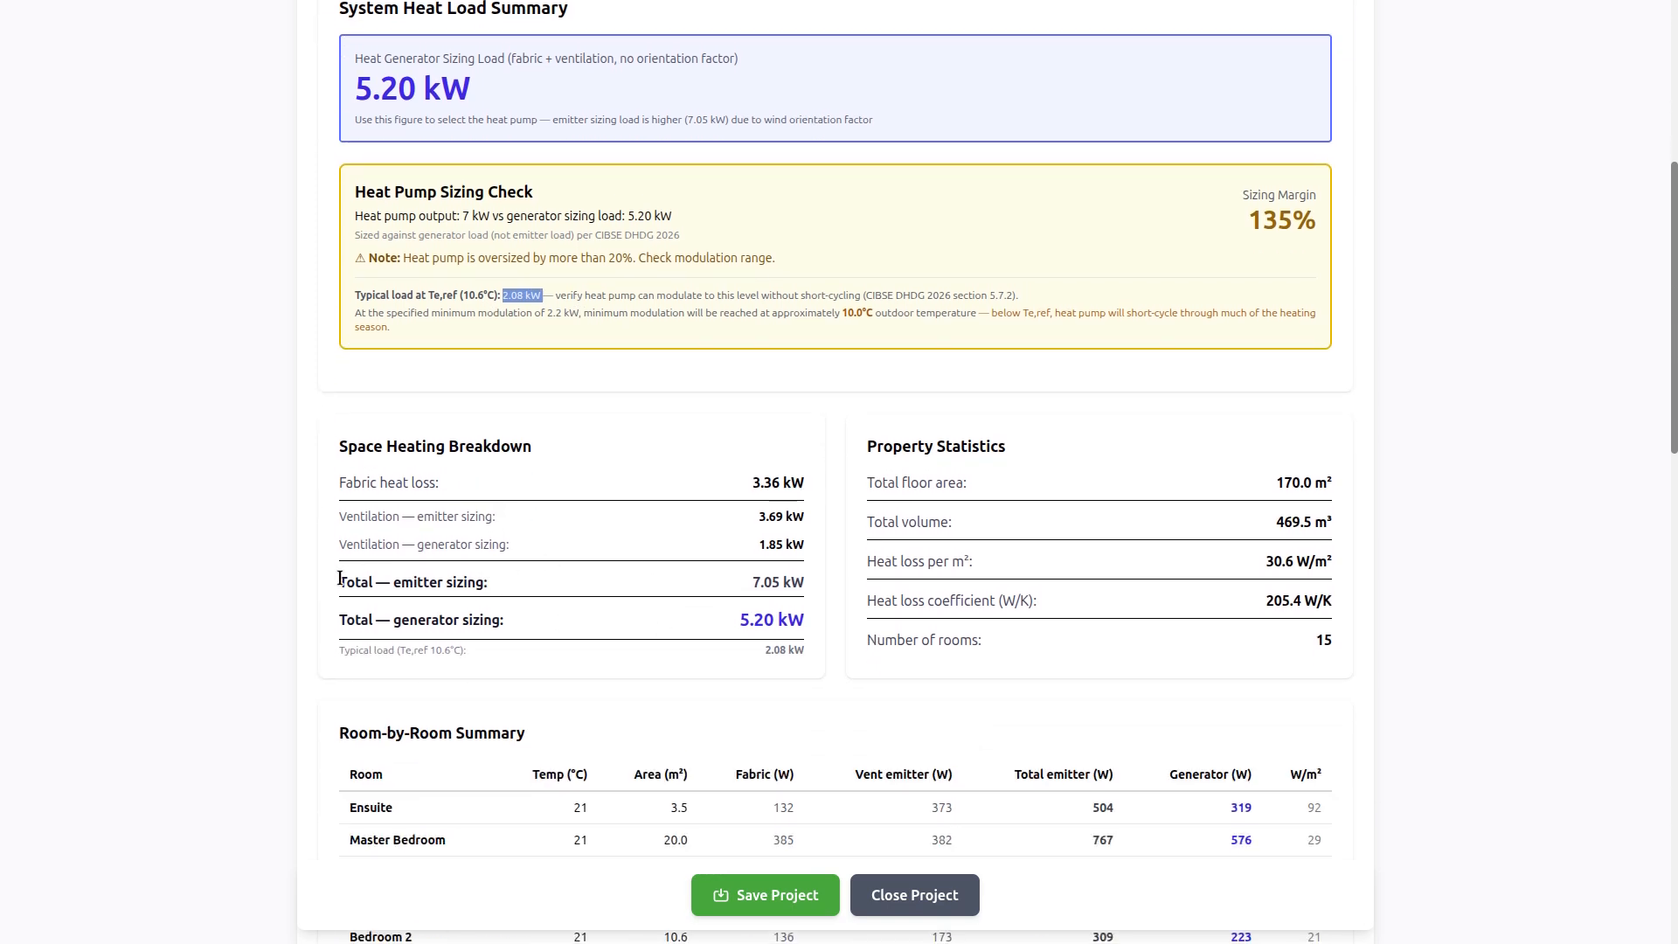
pyautogui.moveTo(340, 578); pyautogui.dragTo(810, 590)
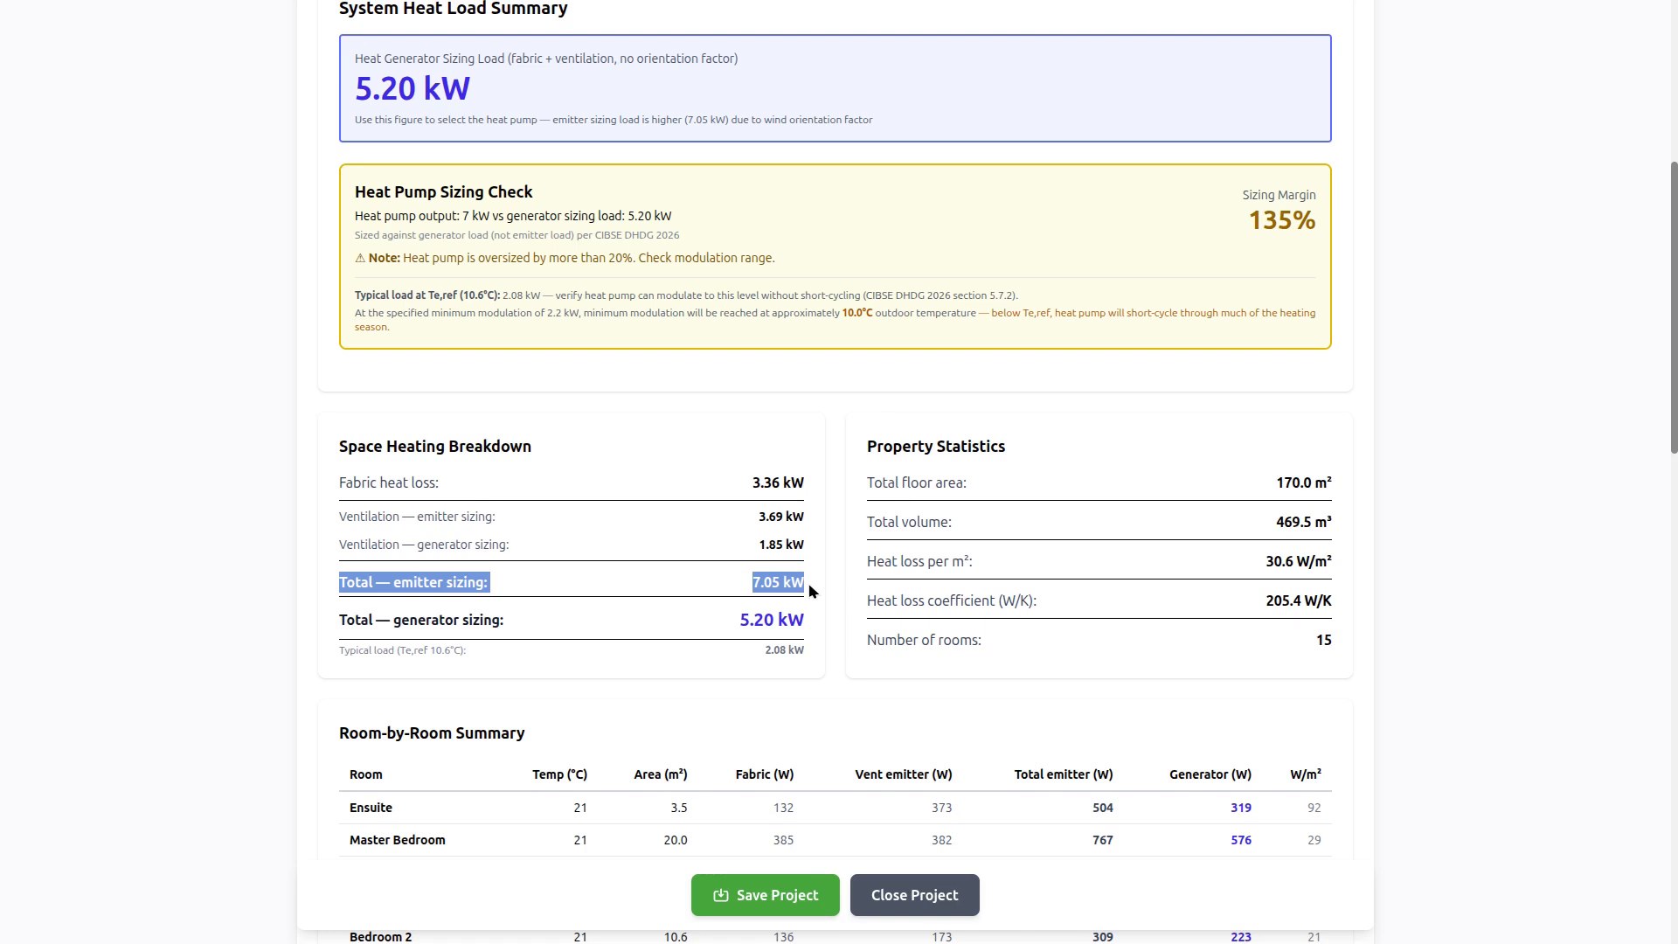
pyautogui.click(756, 584)
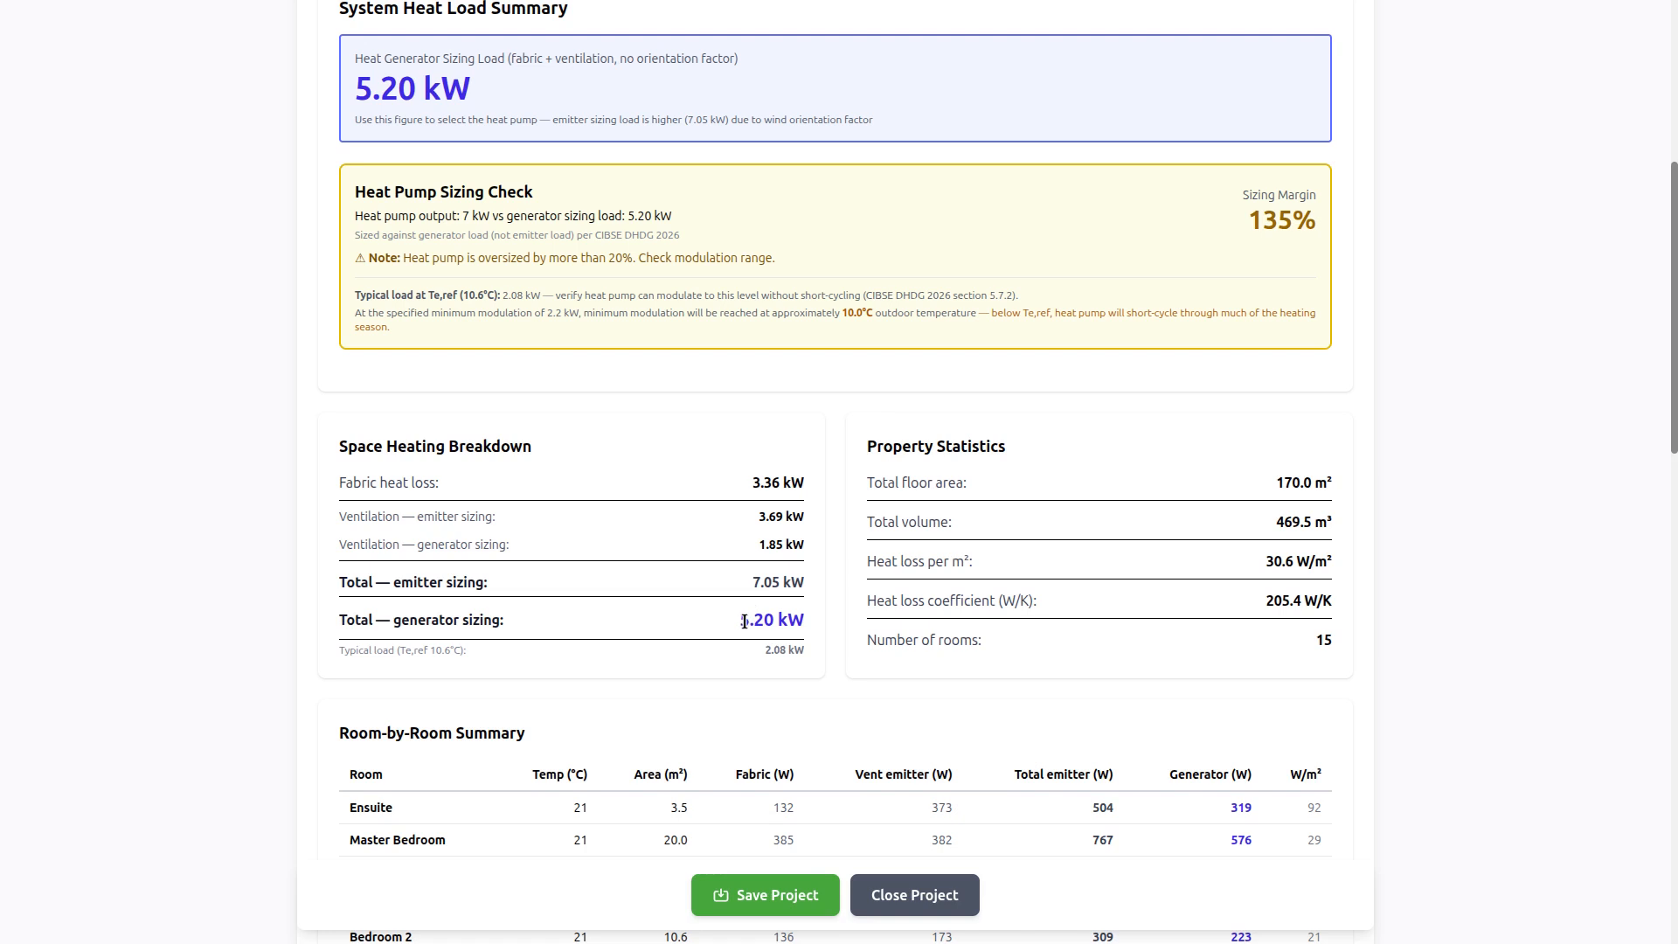
pyautogui.scroll(6, 745, 621)
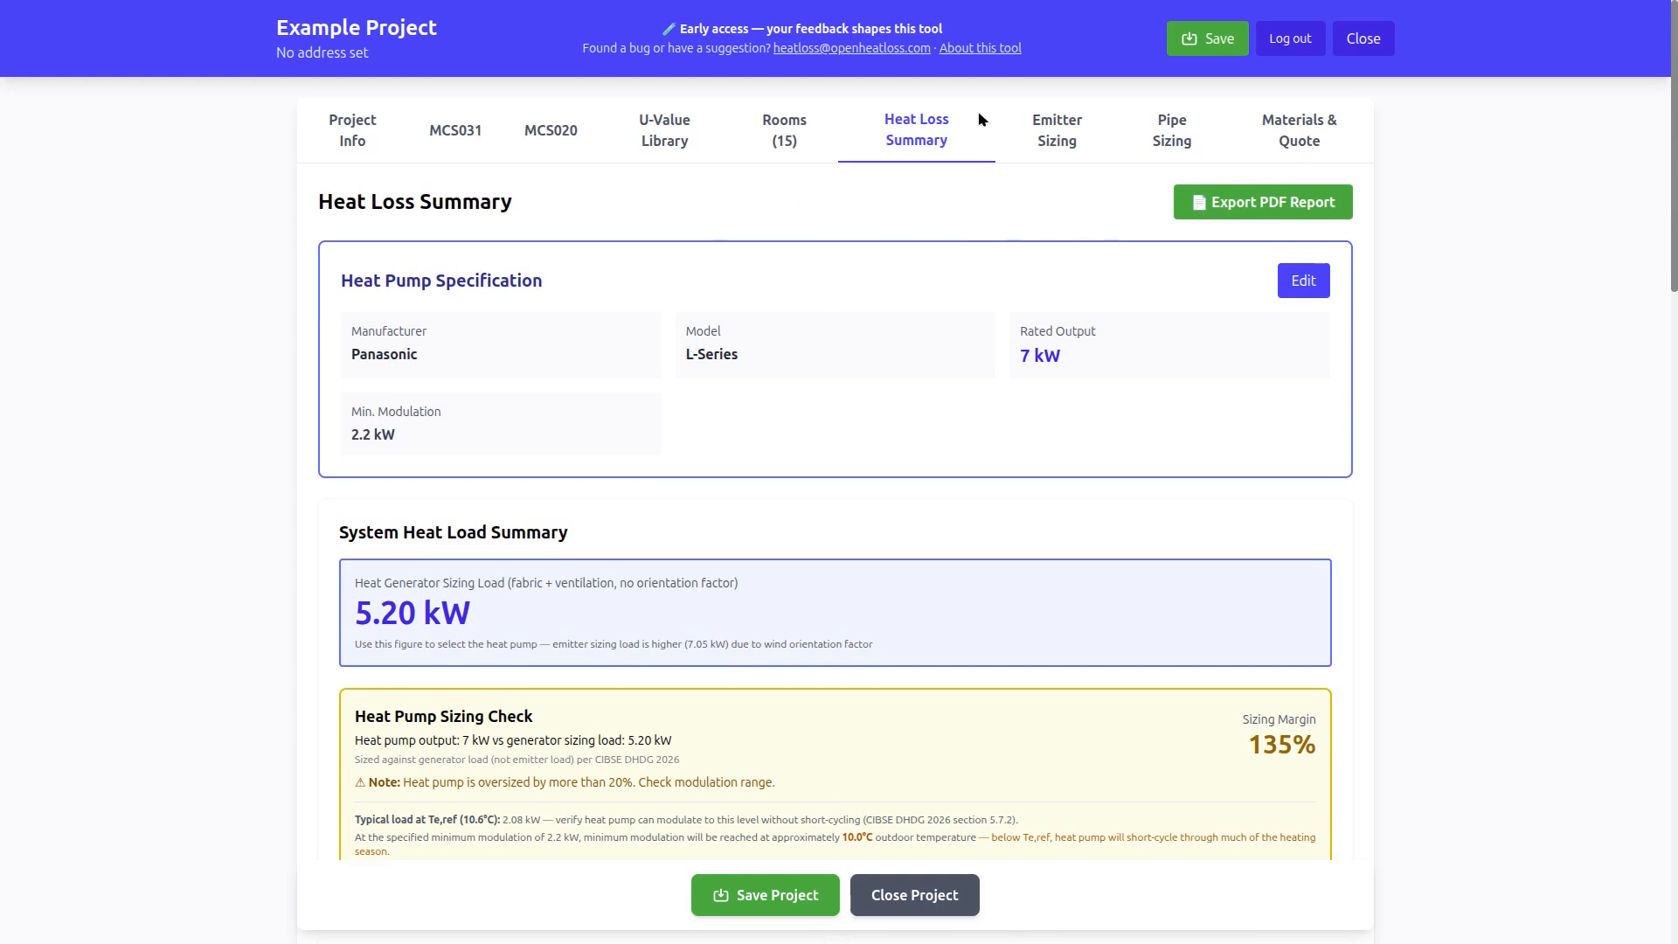
# Set the system design conditions for emitter sizing to 45 °C flow and 40 °C return temperature
pyautogui.click(1055, 122)
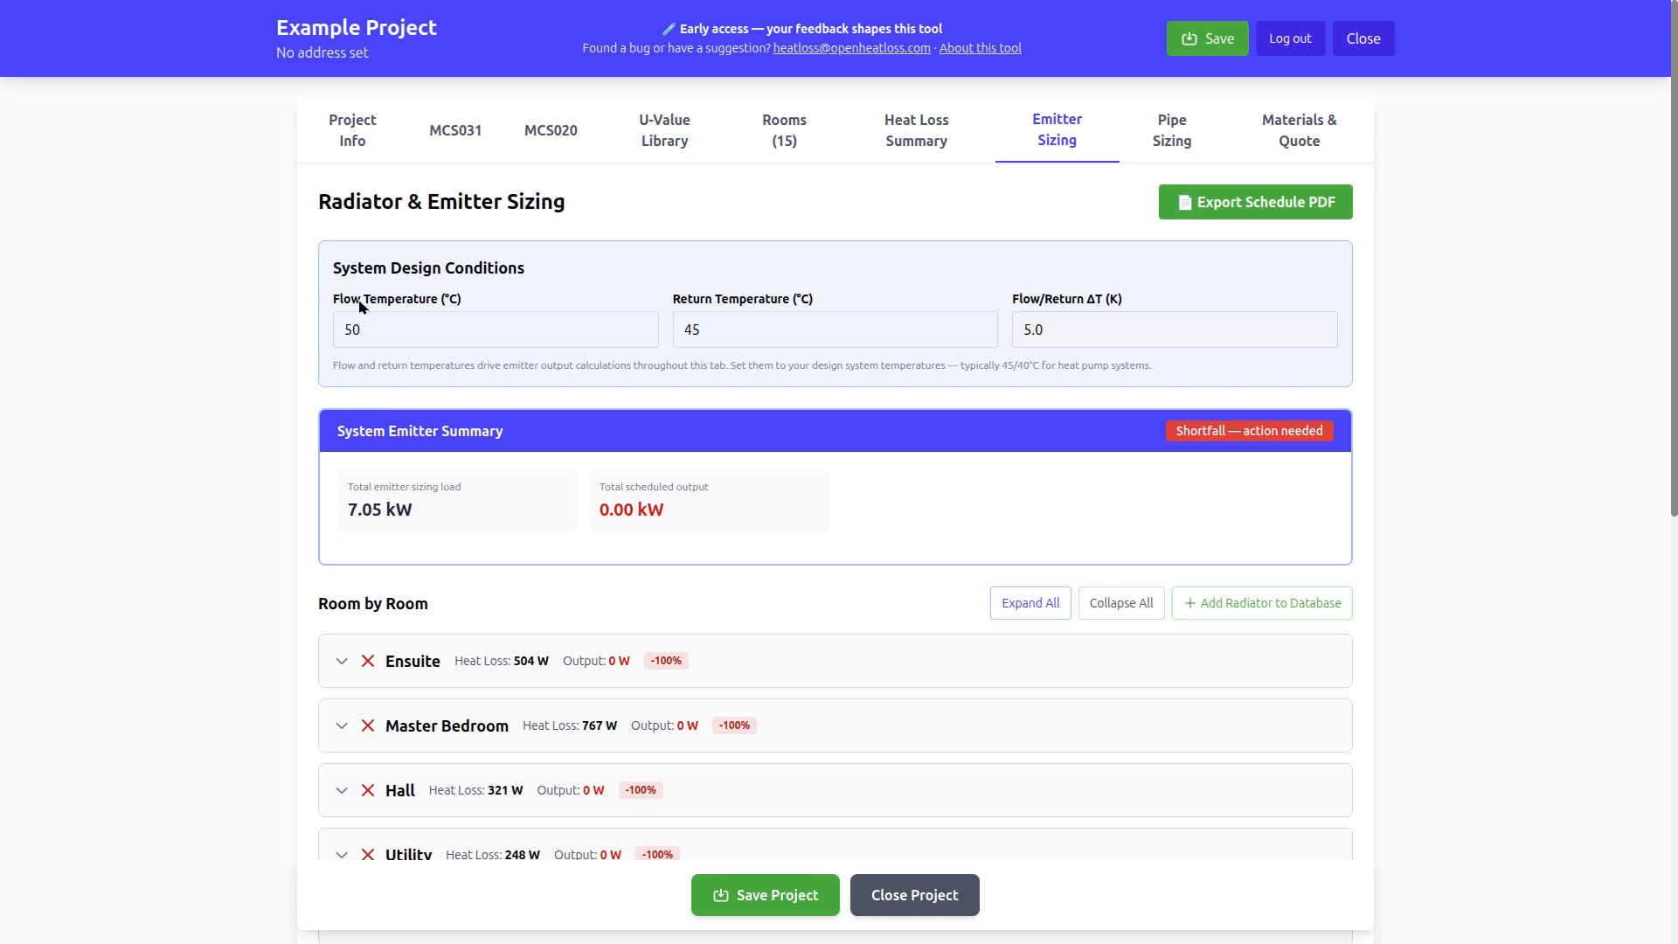
pyautogui.moveTo(346, 330); pyautogui.dragTo(393, 326)
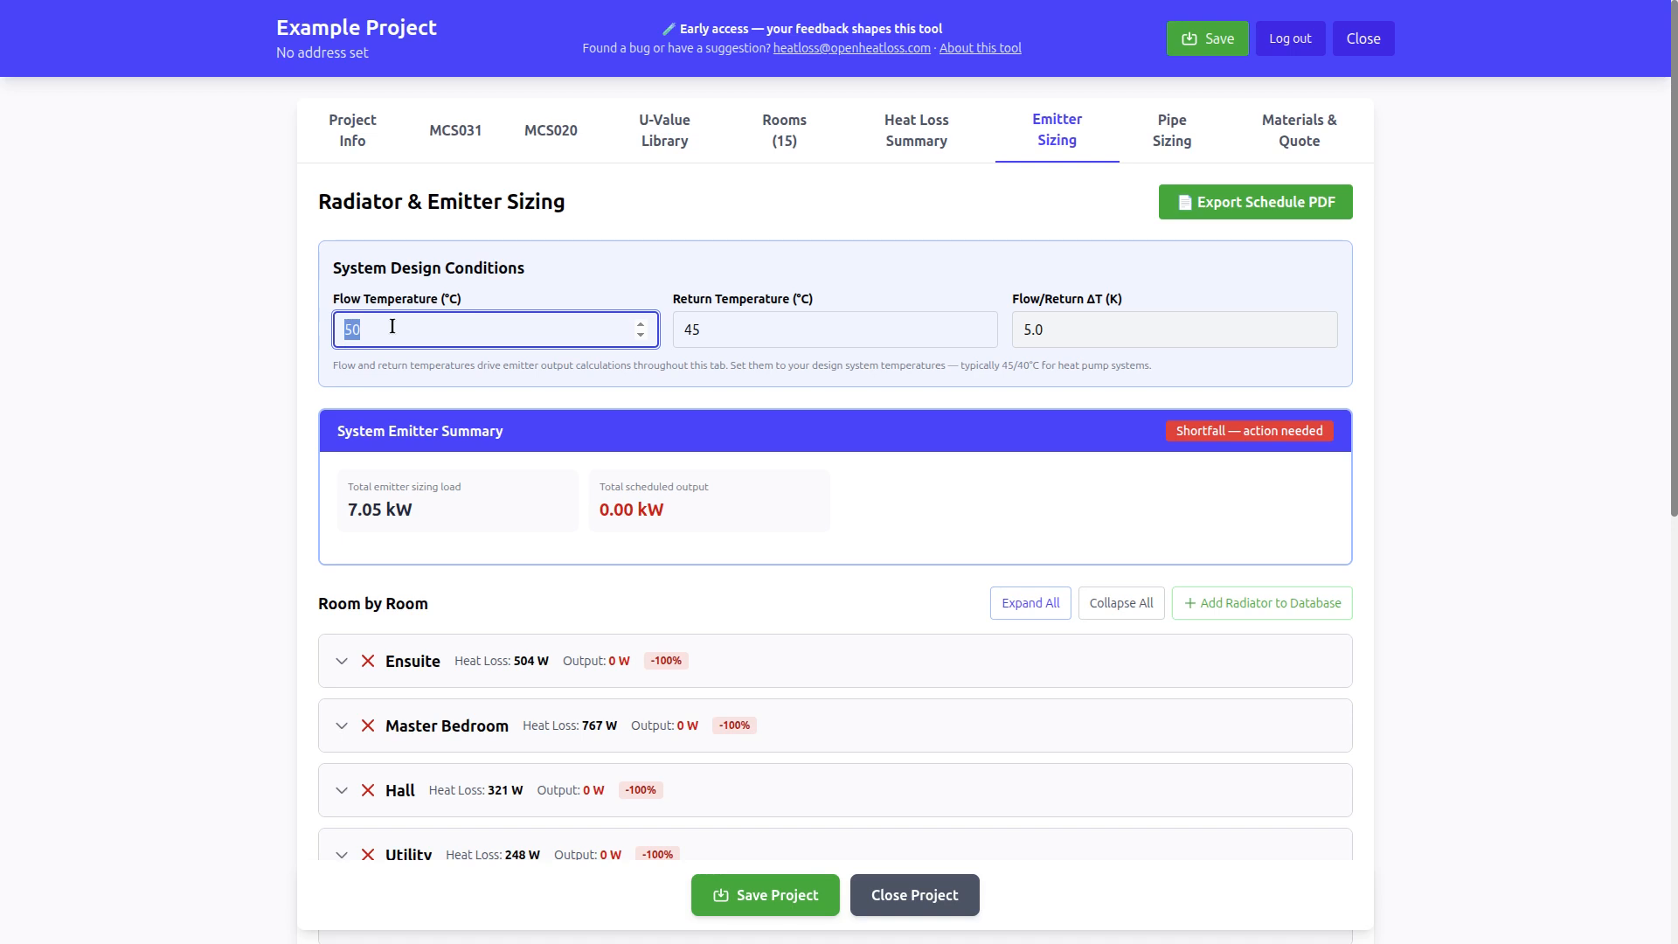
pyautogui.write('45')
pyautogui.click(723, 328)
pyautogui.doubleClick(722, 328)
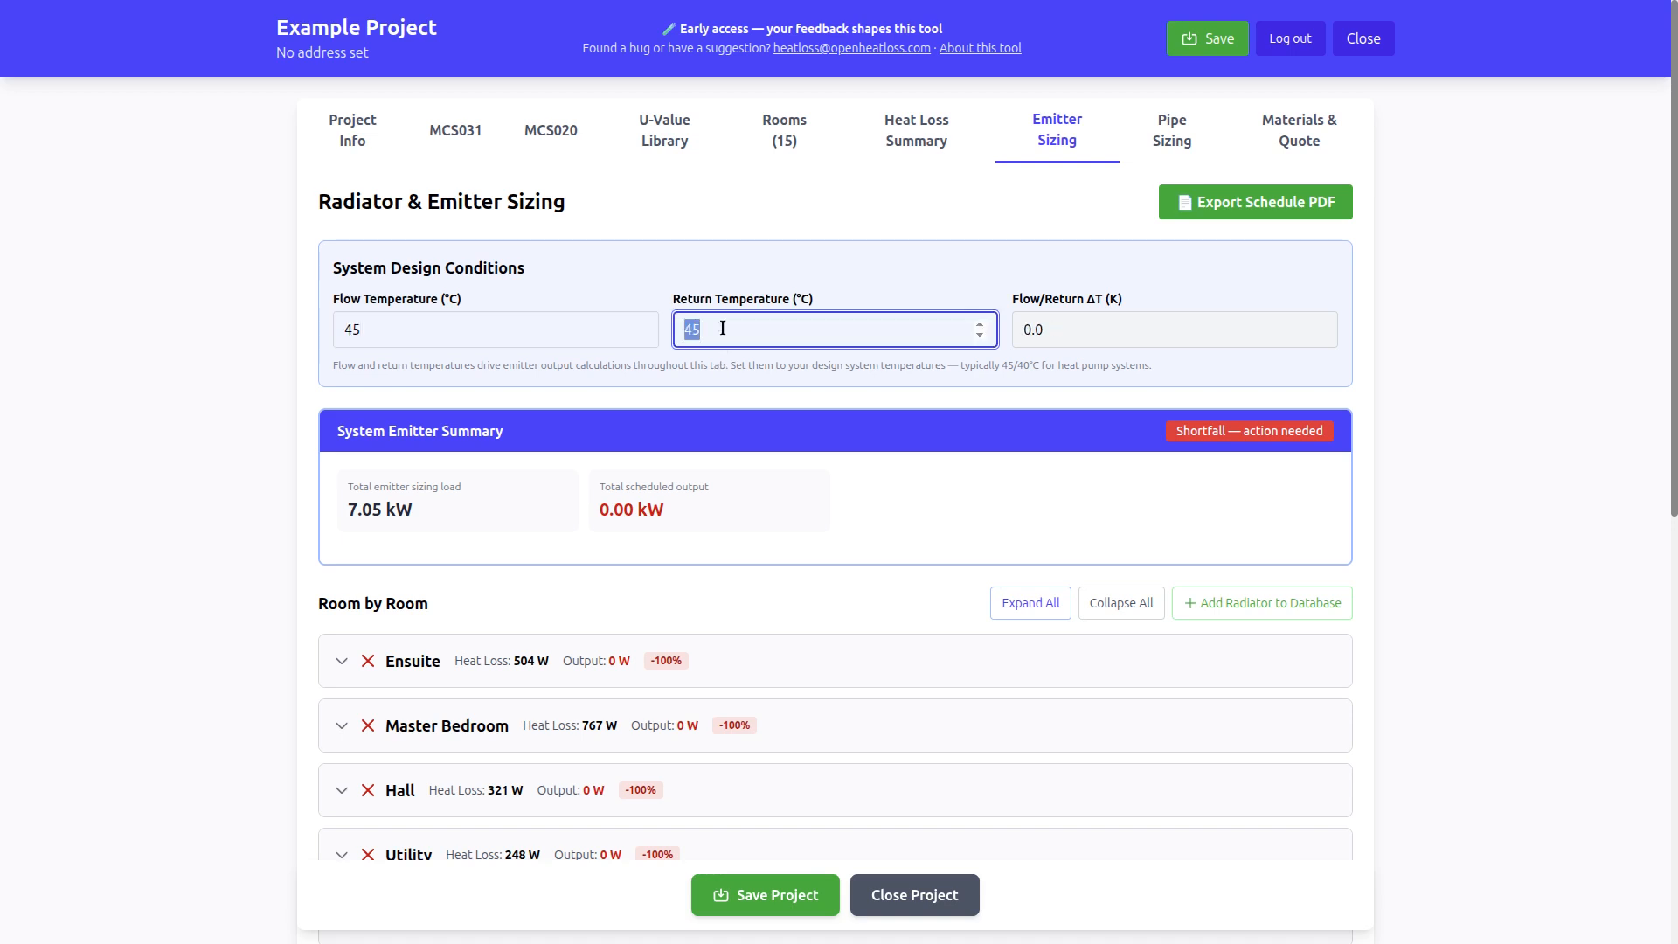
pyautogui.write('40')
pyautogui.click(727, 306)
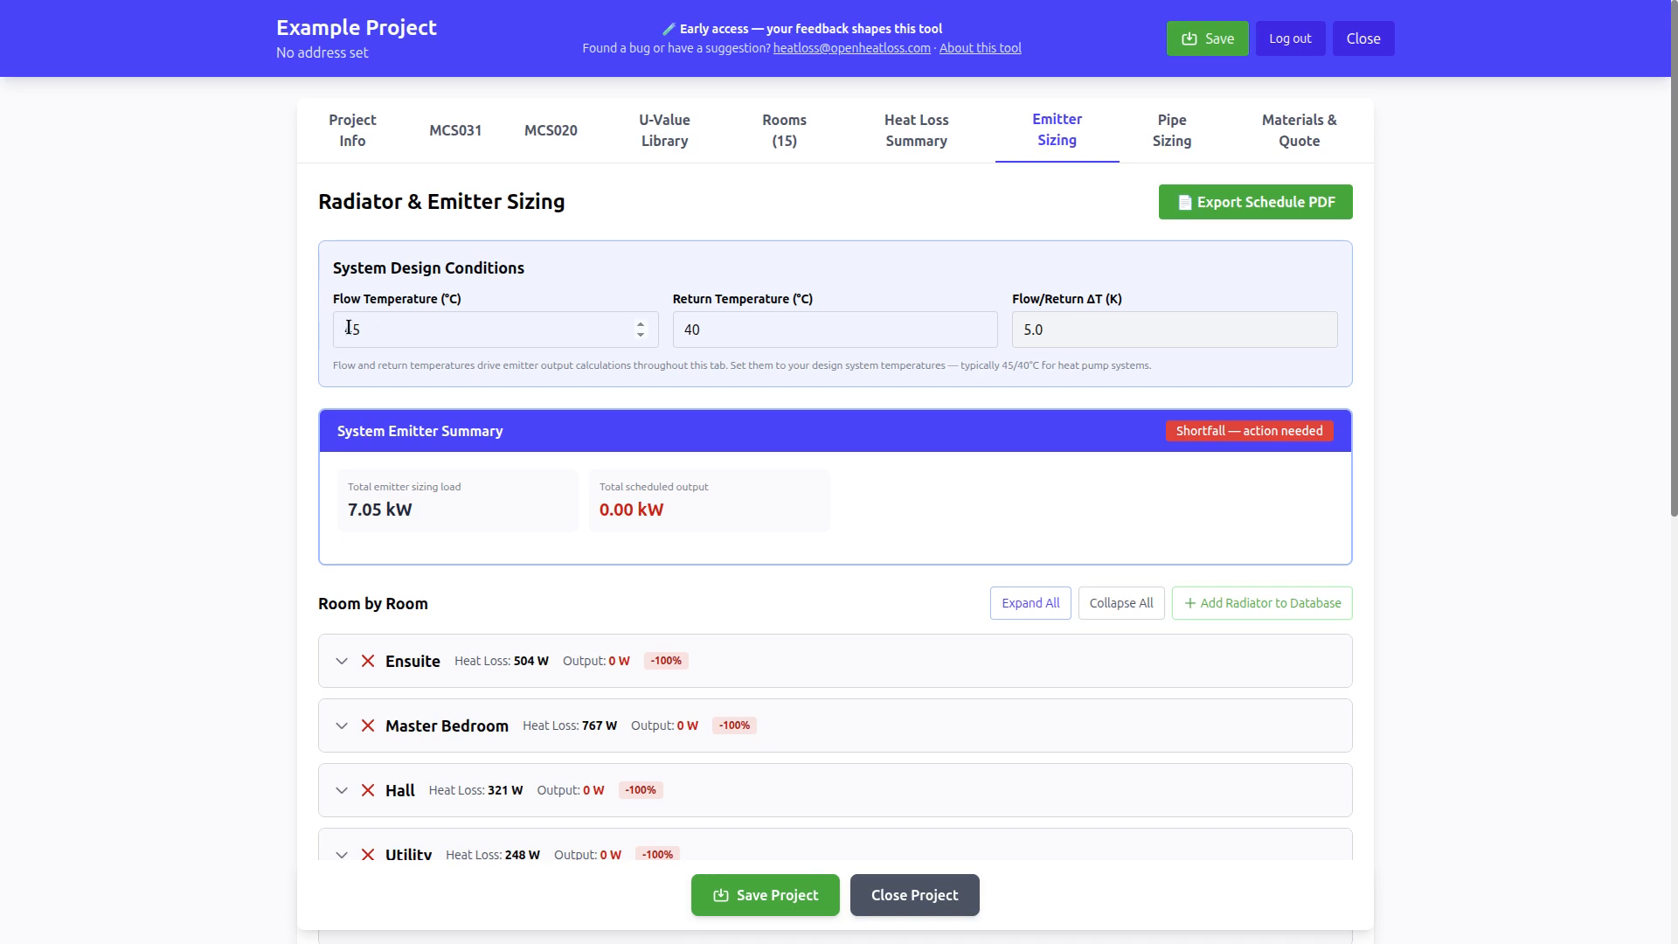
# Examine the total emitter sizing load and total scheduled output in the System Emitter Summary
pyautogui.scroll(-3, 501, 349)
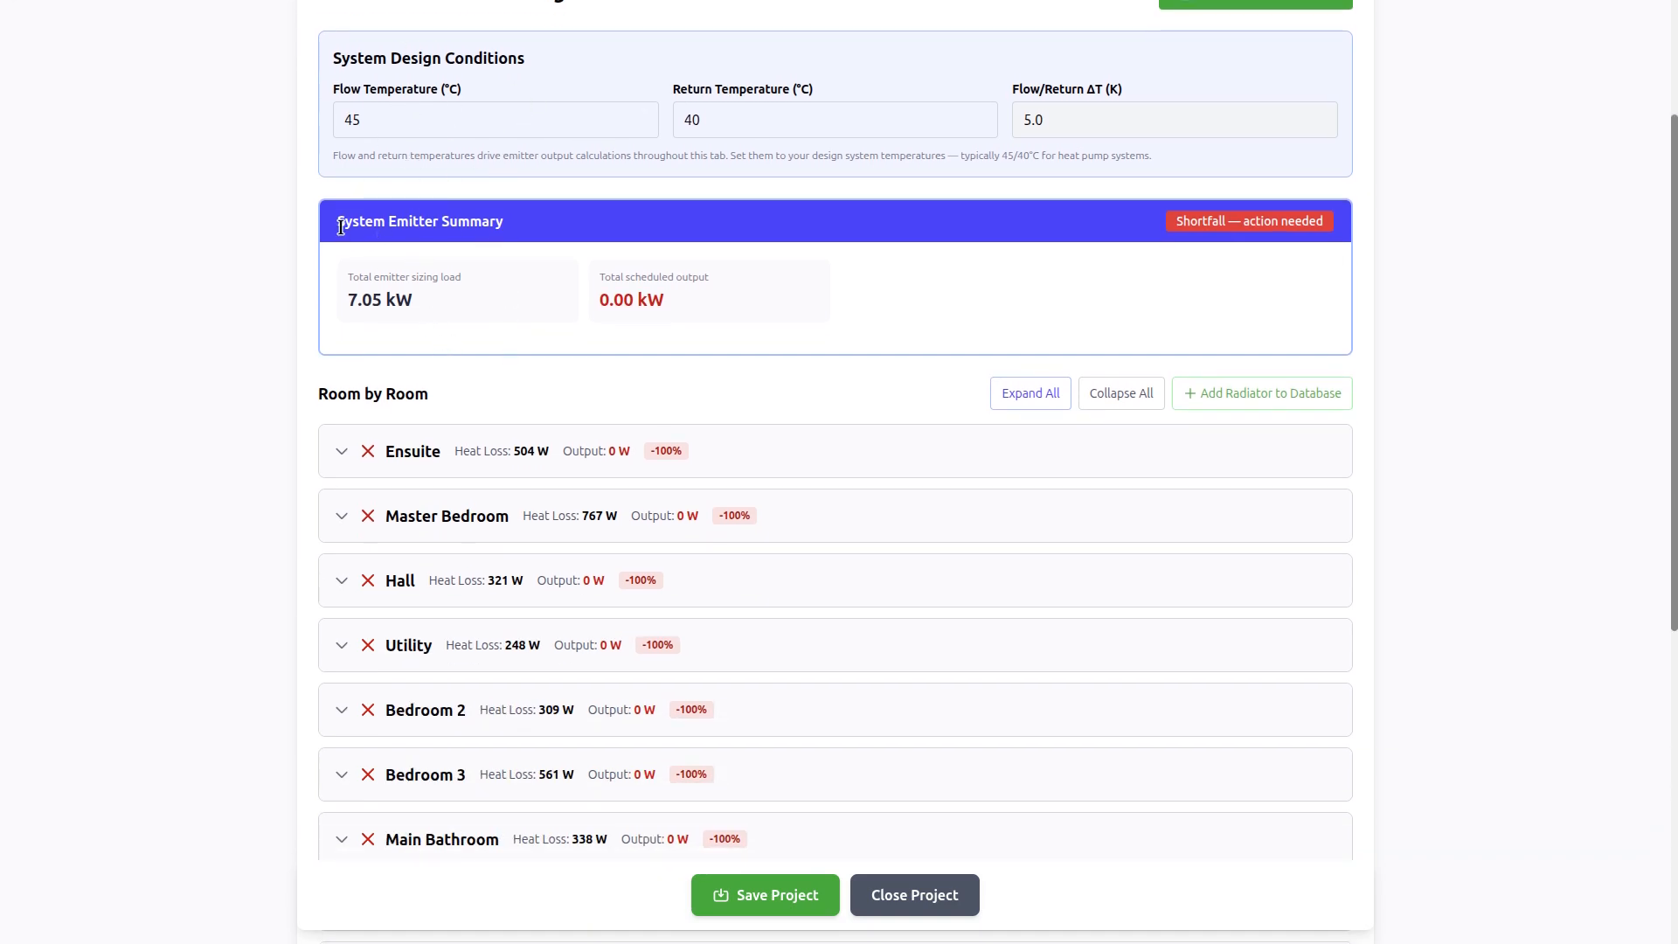
pyautogui.moveTo(338, 222); pyautogui.dragTo(587, 227)
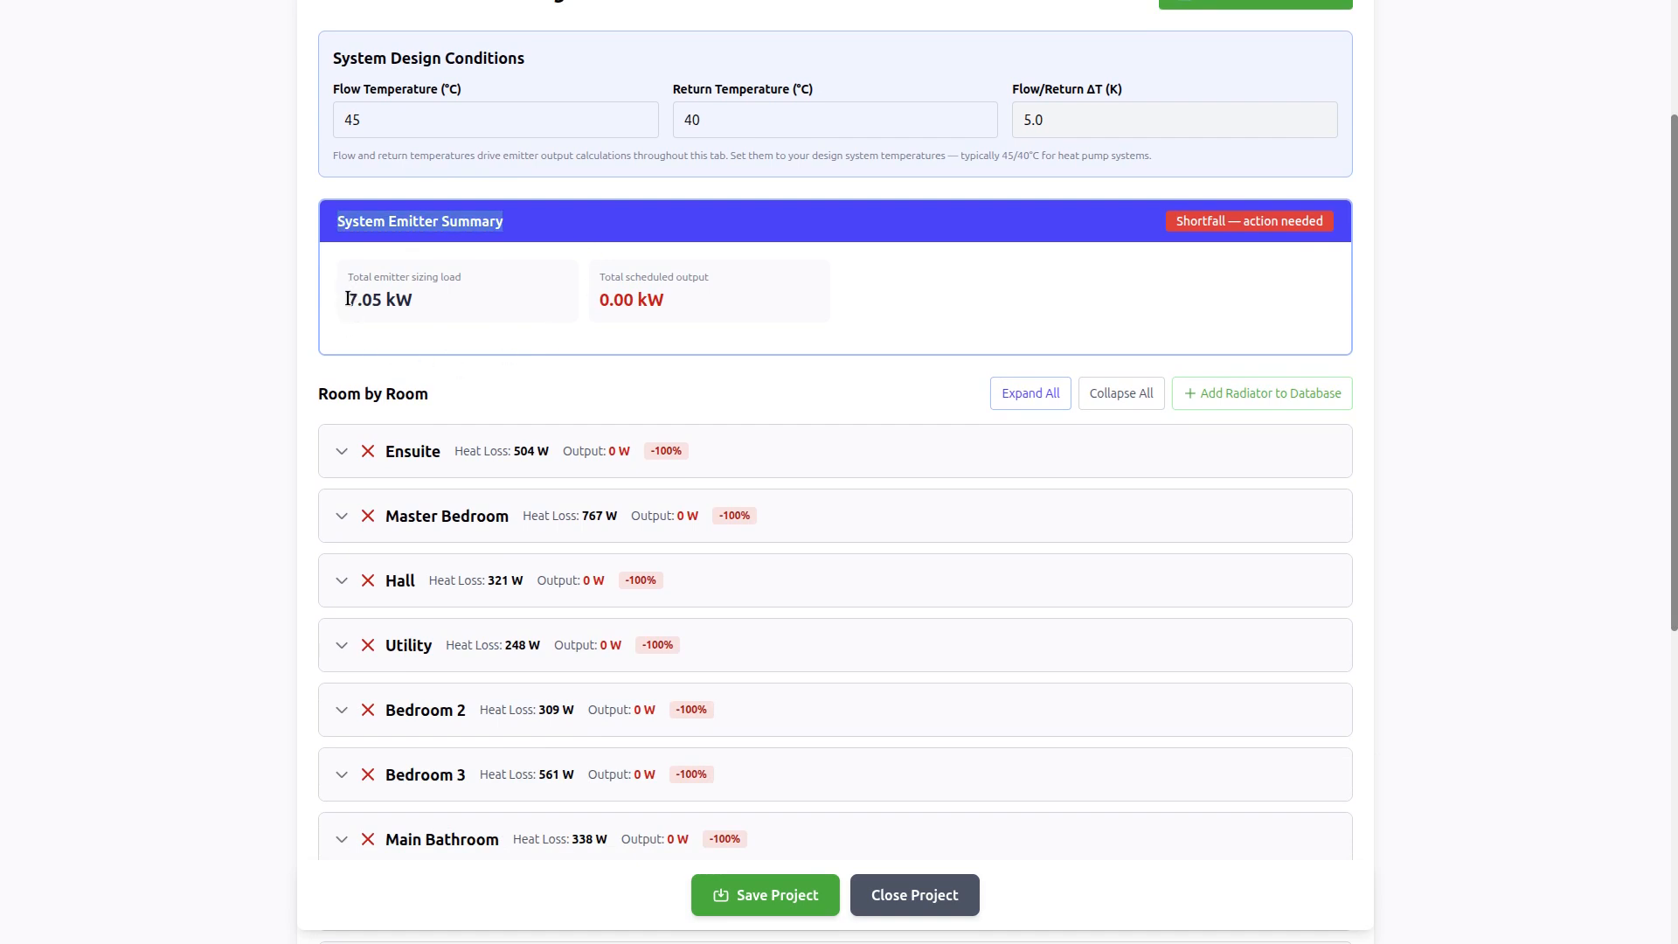
pyautogui.moveTo(349, 298); pyautogui.dragTo(439, 299)
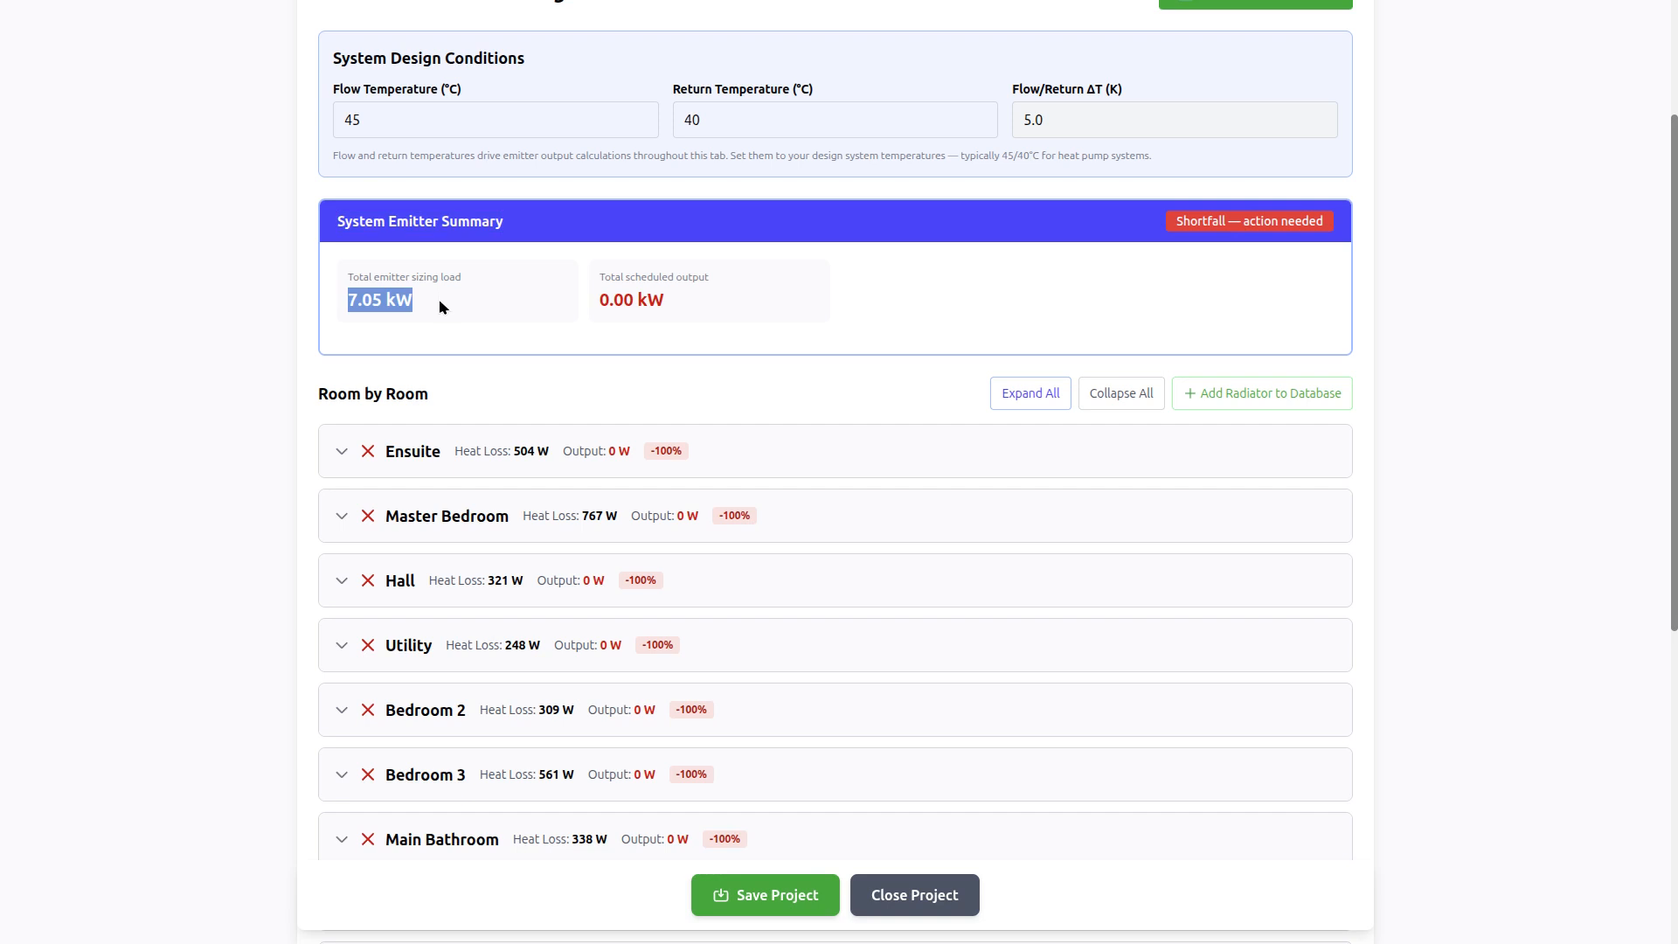
pyautogui.moveTo(598, 300); pyautogui.dragTo(702, 304)
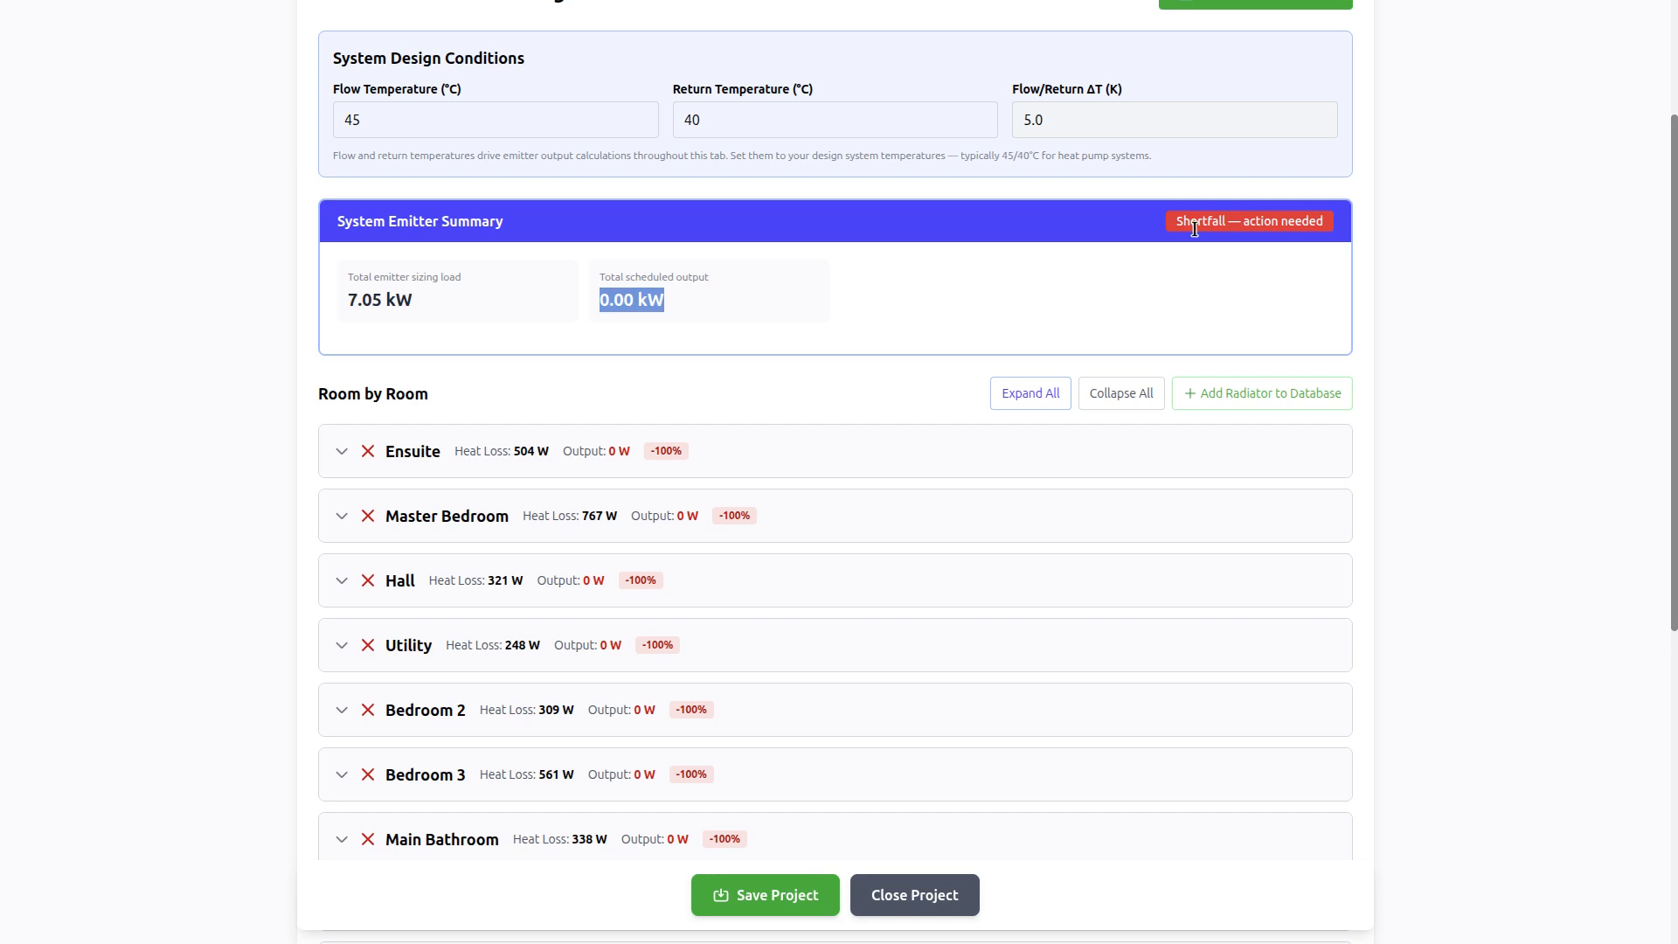
pyautogui.click(670, 305)
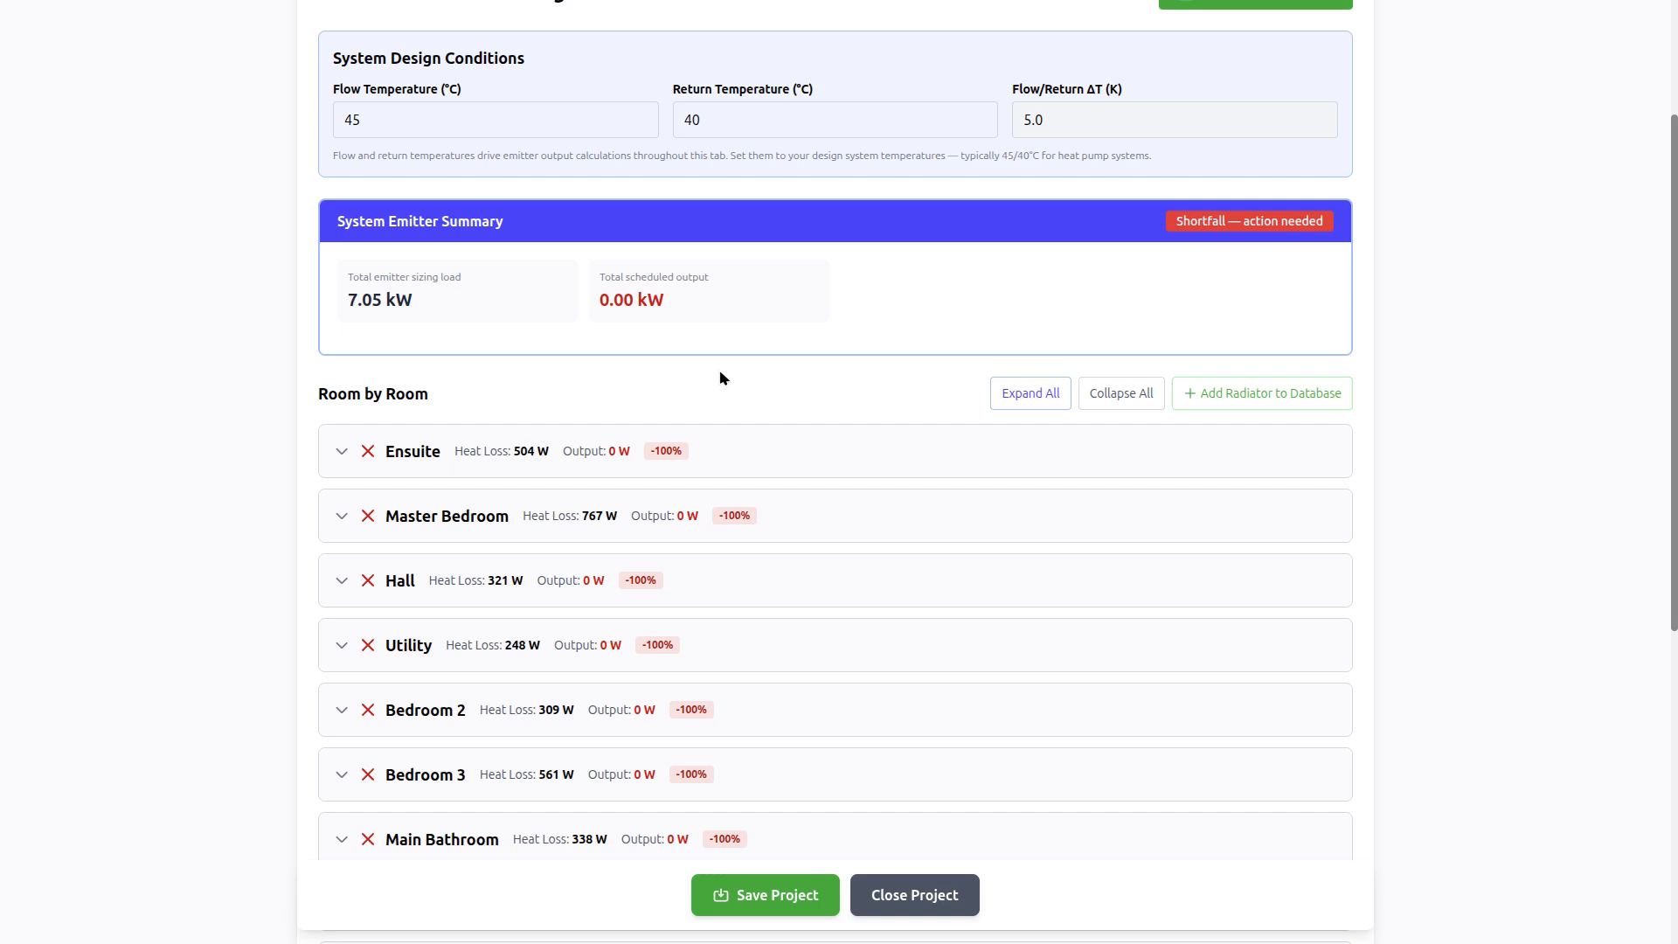
# Expand the Ensuite in the room-by-room list and examine its heat loss, MWAT, conversion factor and required ΔT50
pyautogui.scroll(-4, 720, 377)
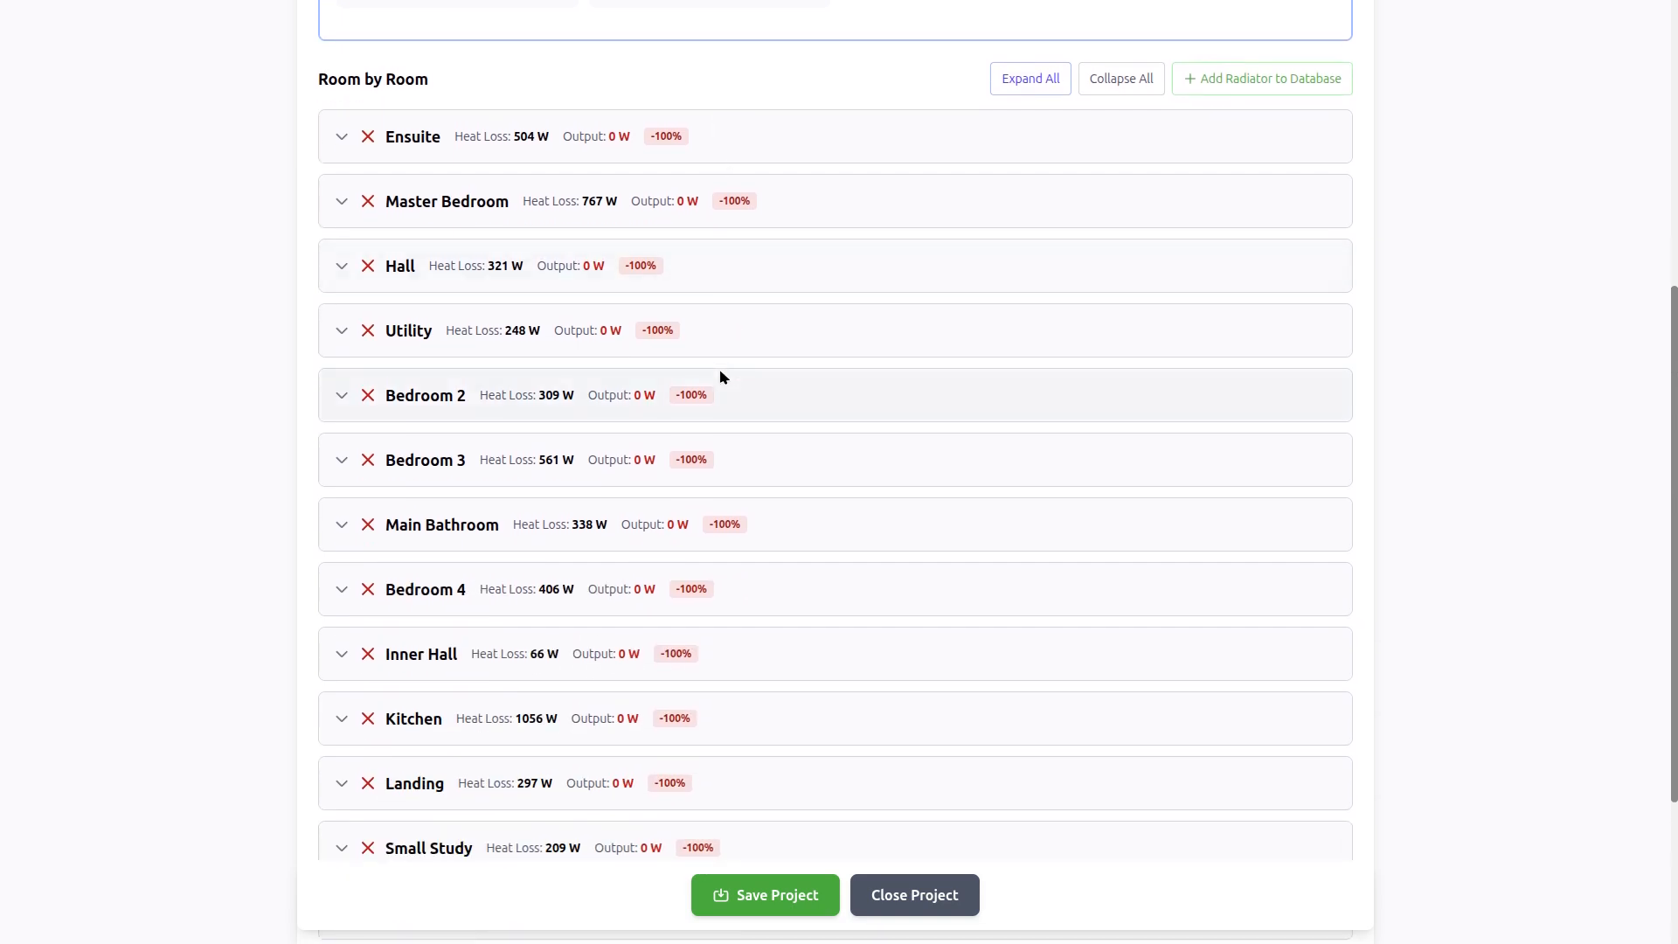
pyautogui.click(341, 138)
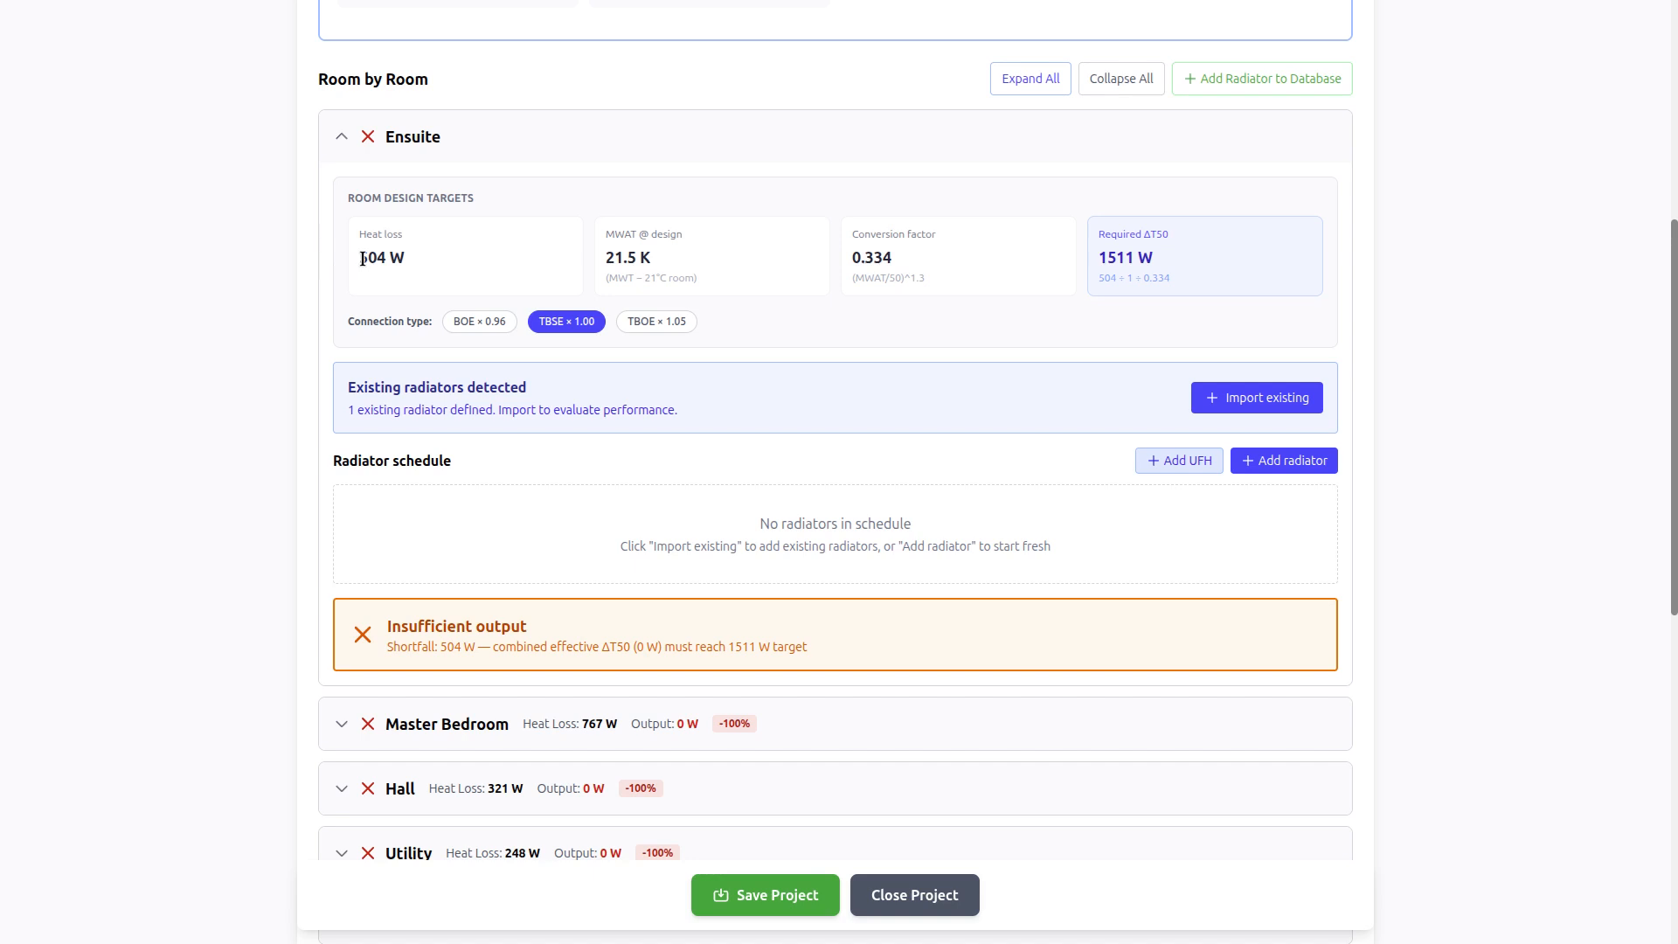
pyautogui.moveTo(360, 259); pyautogui.dragTo(419, 266)
pyautogui.moveTo(608, 260); pyautogui.dragTo(660, 260)
pyautogui.click(649, 278)
pyautogui.doubleClick(649, 278)
pyautogui.click(678, 278)
pyautogui.moveTo(905, 280); pyautogui.dragTo(932, 287)
pyautogui.moveTo(852, 257); pyautogui.dragTo(894, 257)
pyautogui.moveTo(1097, 234); pyautogui.dragTo(1165, 235)
pyautogui.moveTo(1102, 257); pyautogui.dragTo(1174, 261)
# Set the system design conditions to 80 °C flow and 60 °C return temperature
pyautogui.scroll(4, 828, 306)
pyautogui.scroll(3, 829, 312)
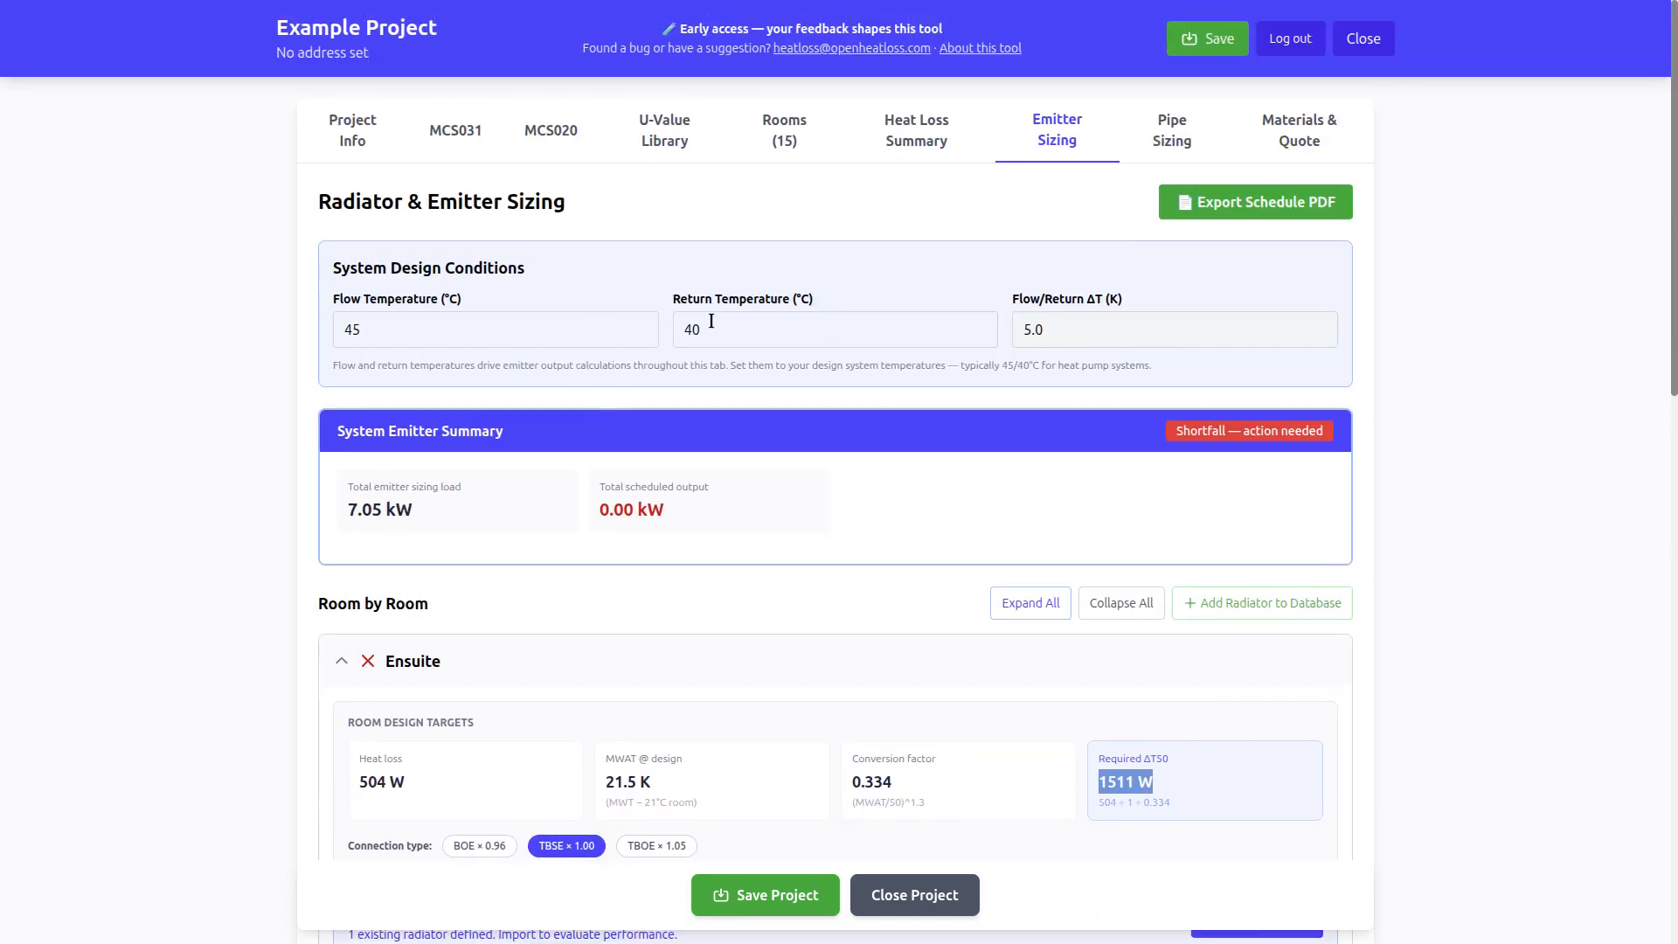
pyautogui.moveTo(332, 329); pyautogui.dragTo(500, 329)
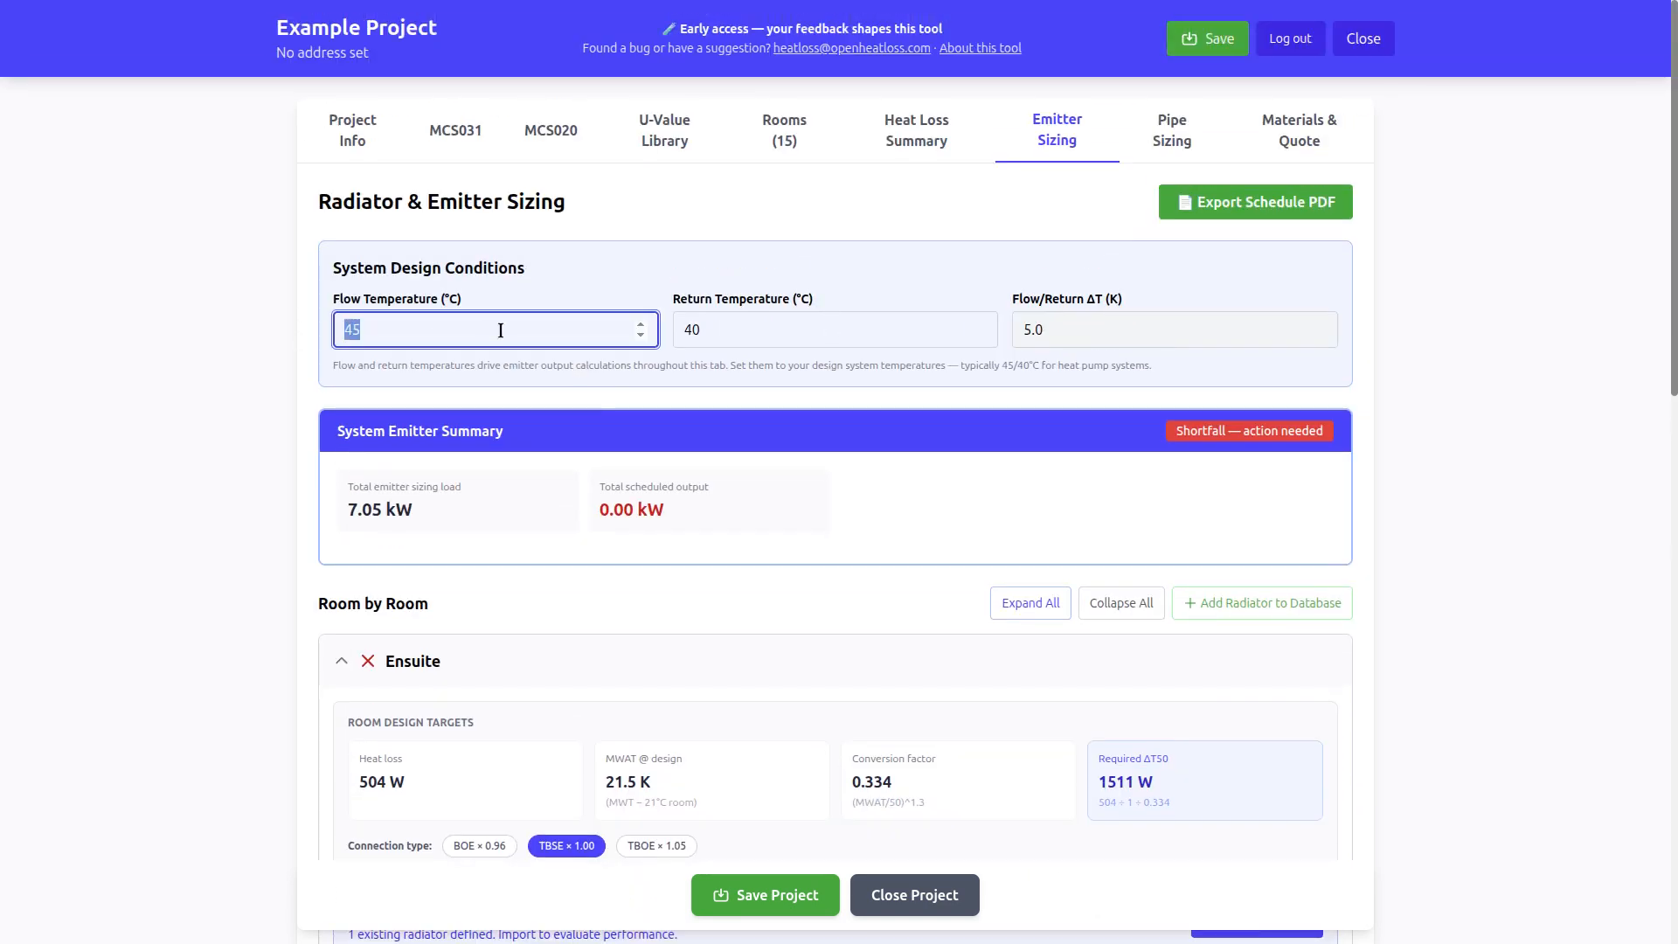
pyautogui.write('80')
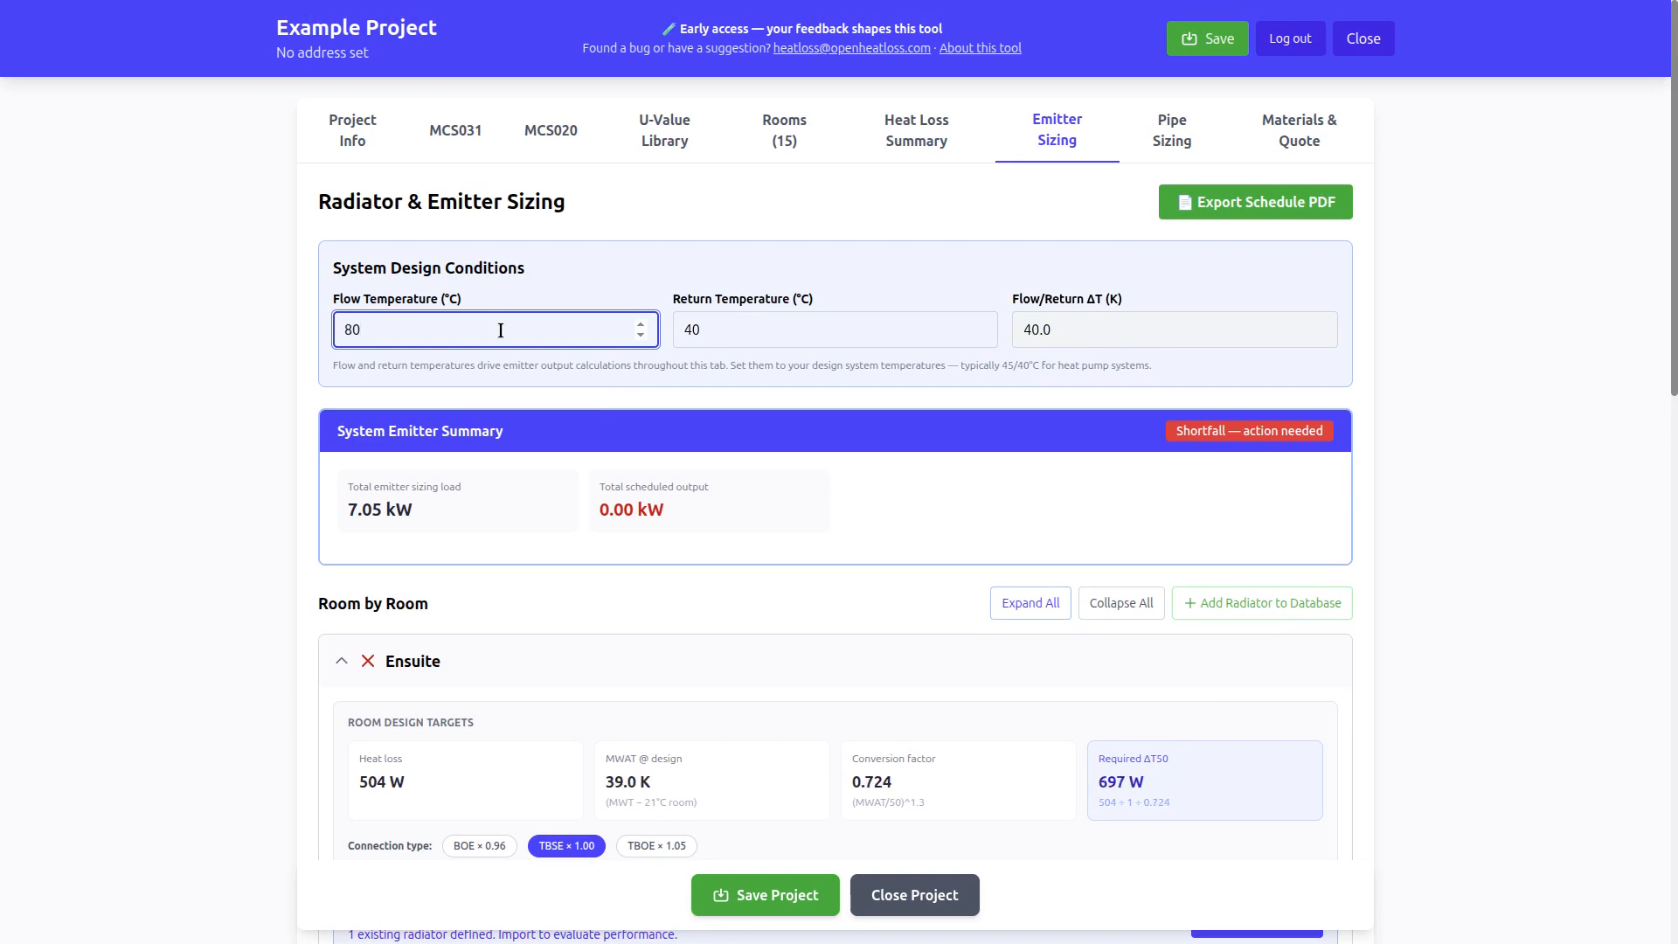
pyautogui.doubleClick(731, 329)
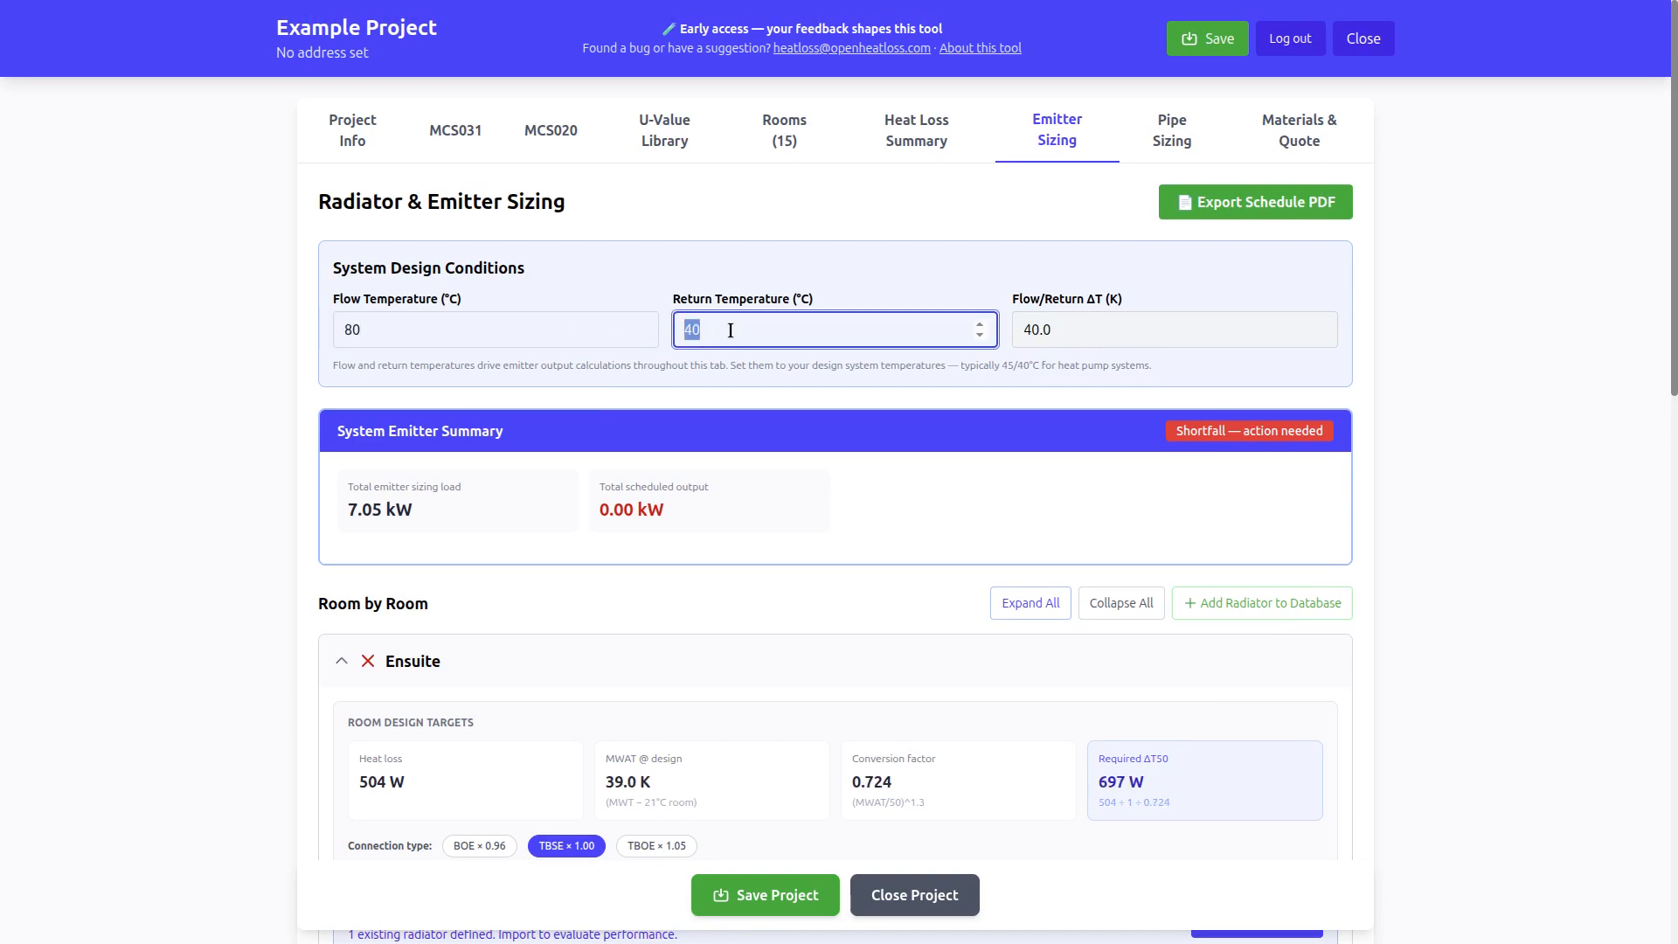
pyautogui.write('60')
pyautogui.click(1068, 330)
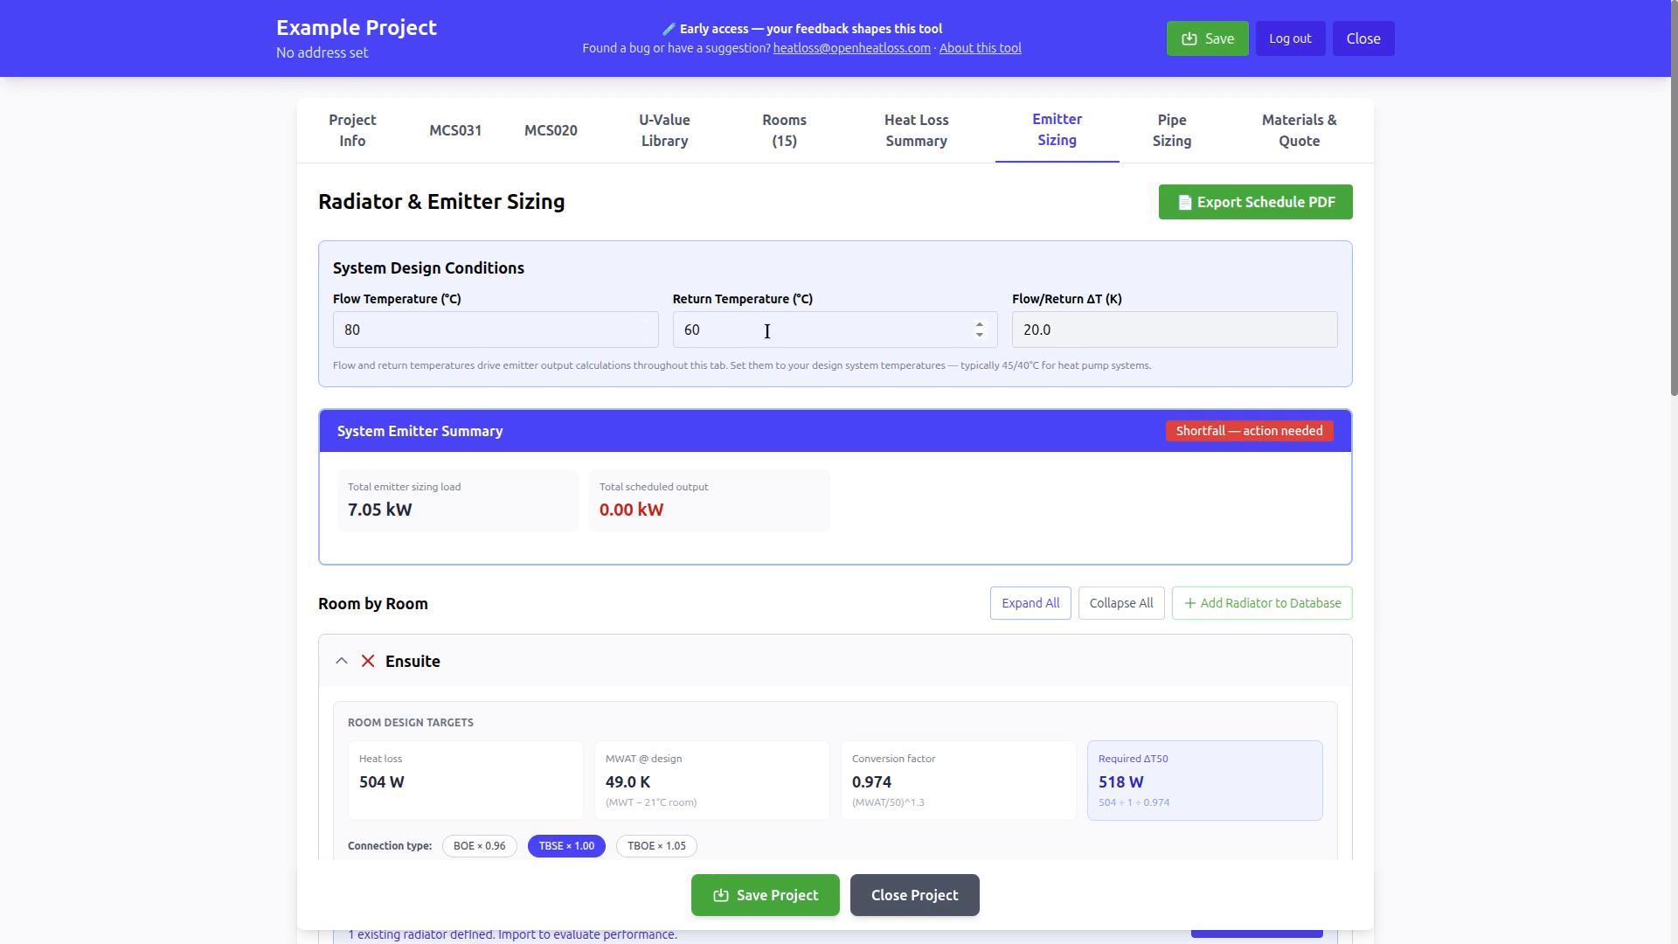
# Set the Ensuite's internal temperature to 20 °C in the project's room data
pyautogui.click(785, 131)
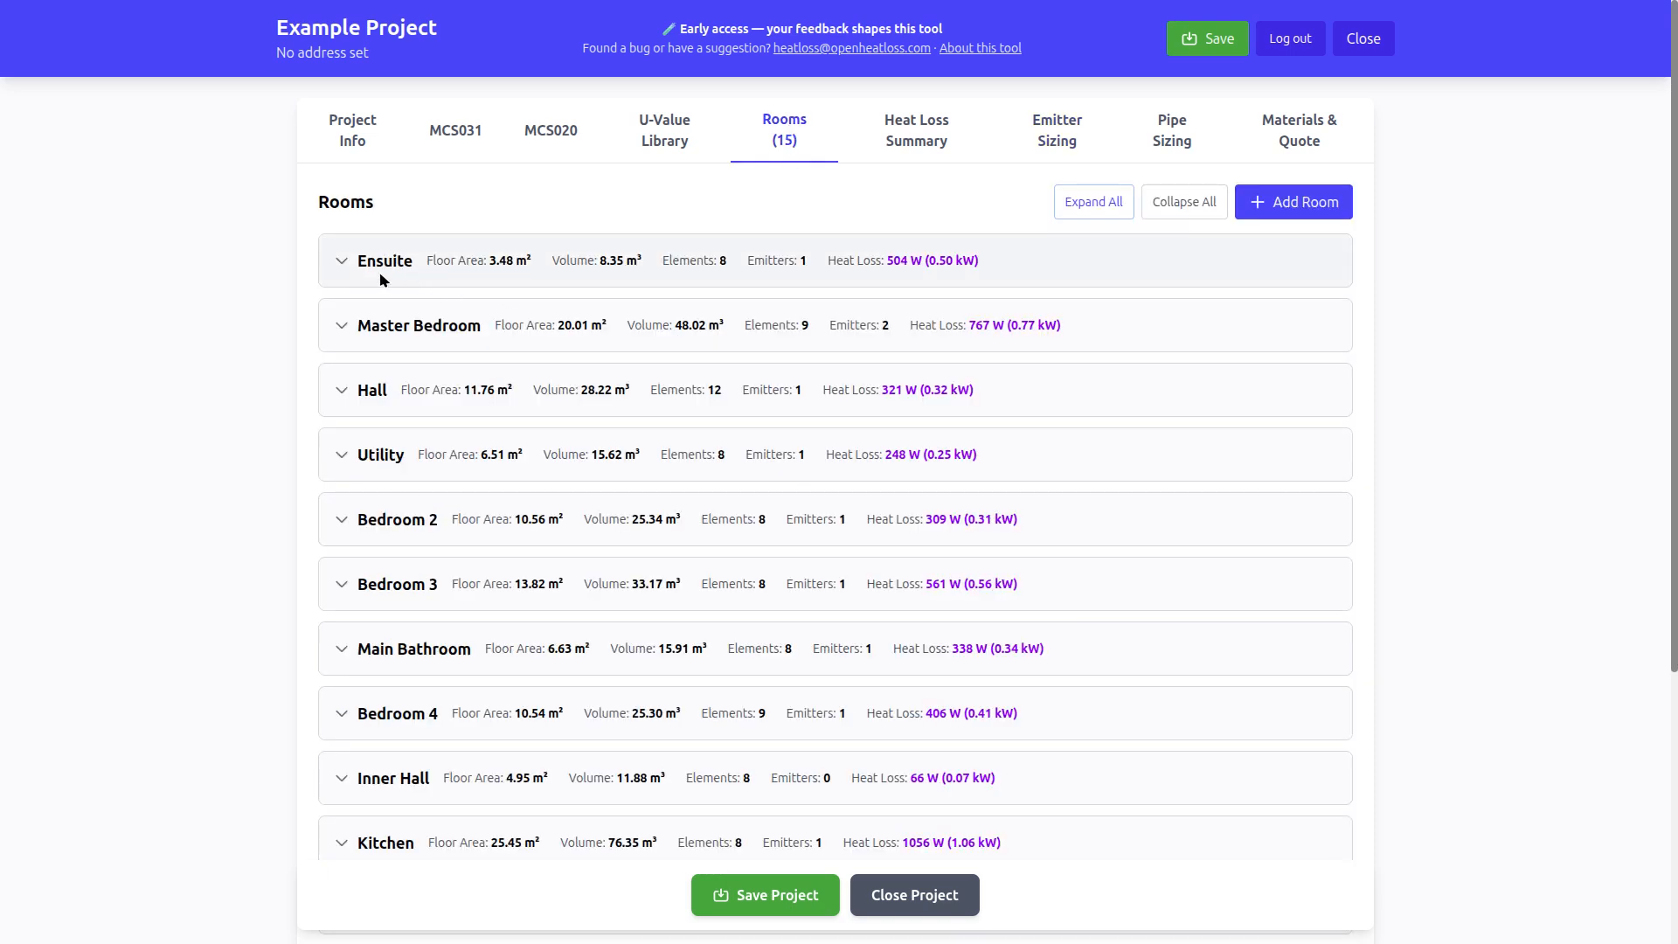
pyautogui.click(339, 261)
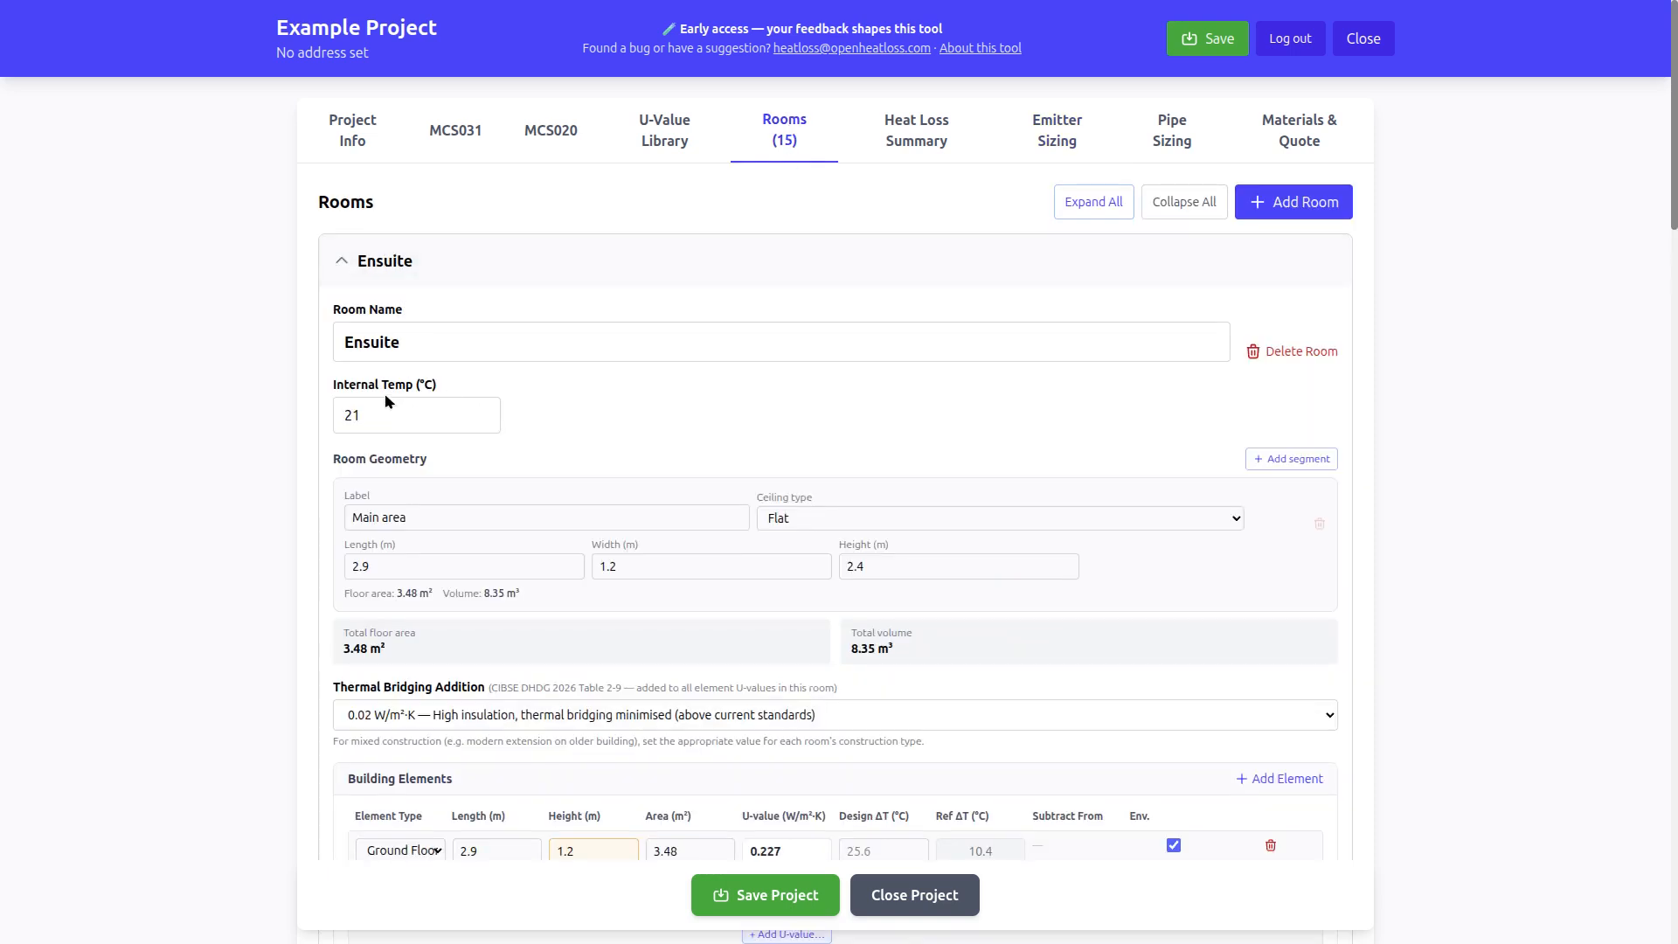
pyautogui.doubleClick(378, 416)
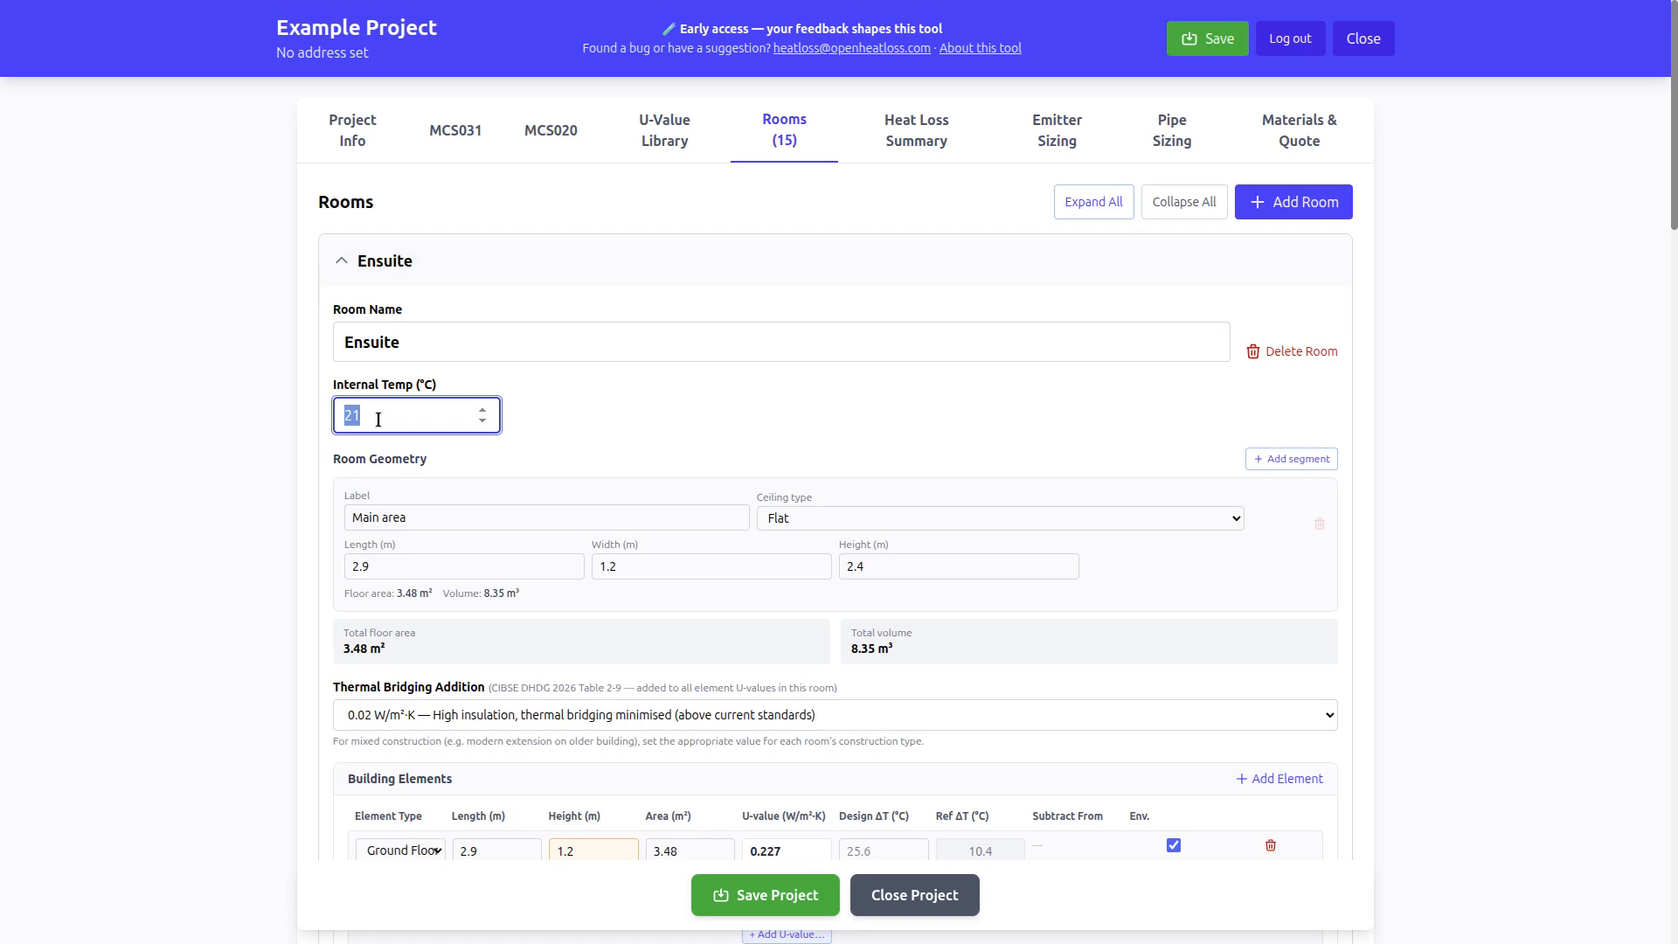
pyautogui.write('20')
pyautogui.click(606, 416)
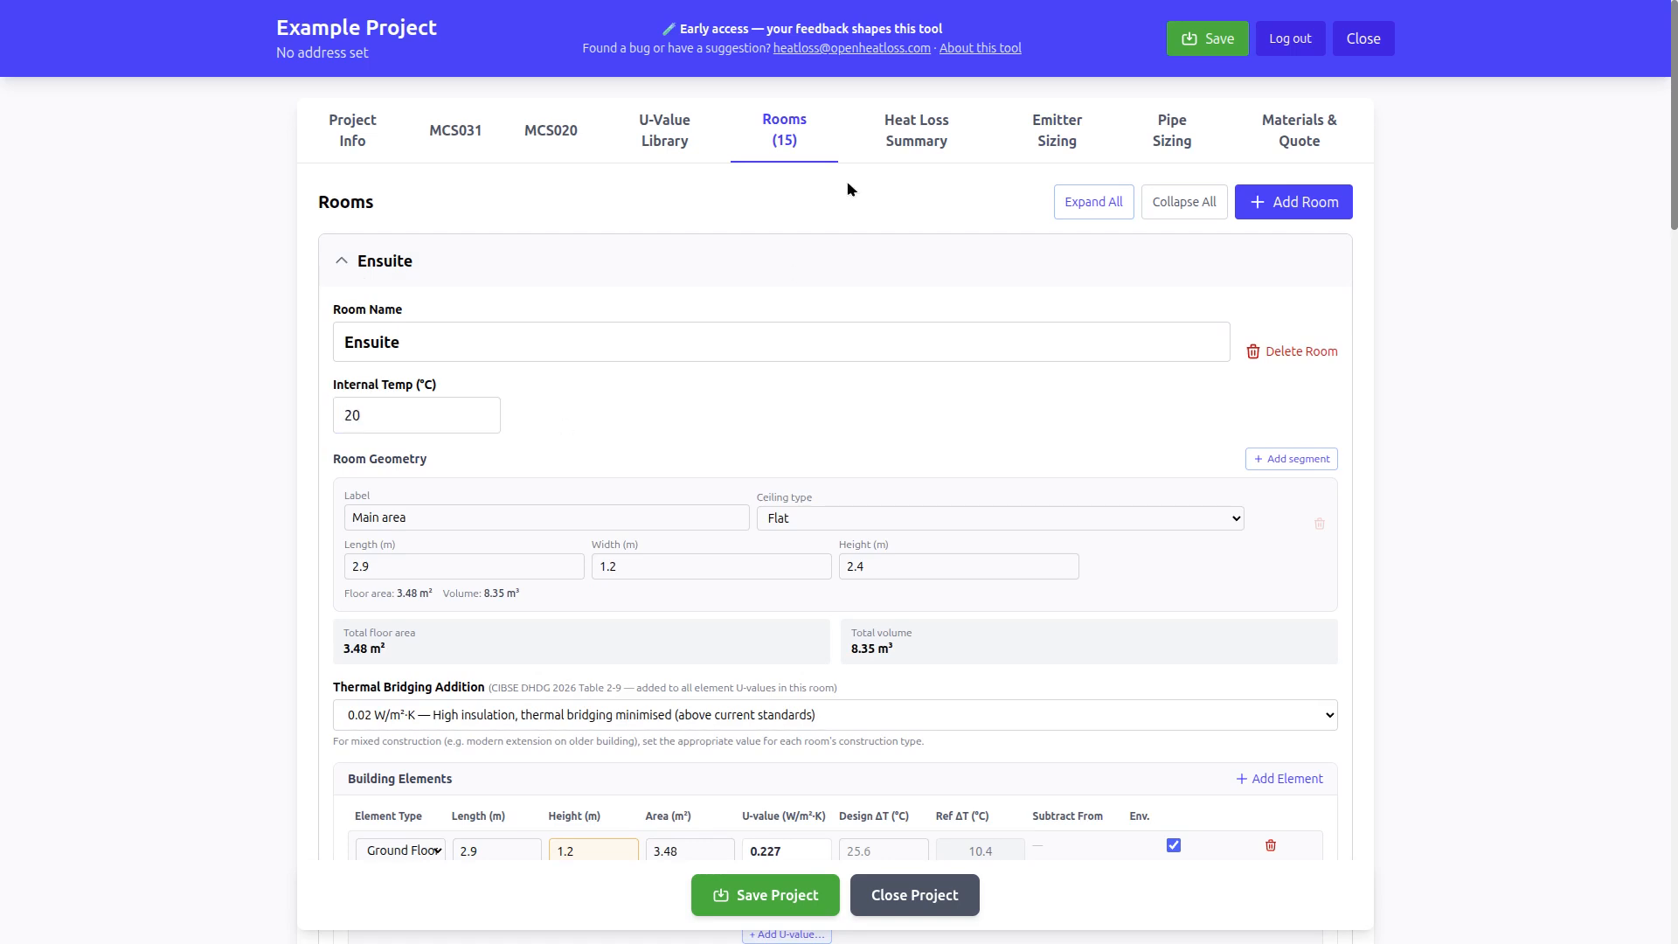
# Return to Emitter Sizing and check the Ensuite's MWAT, conversion factor and required ΔT50 again
pyautogui.click(1064, 131)
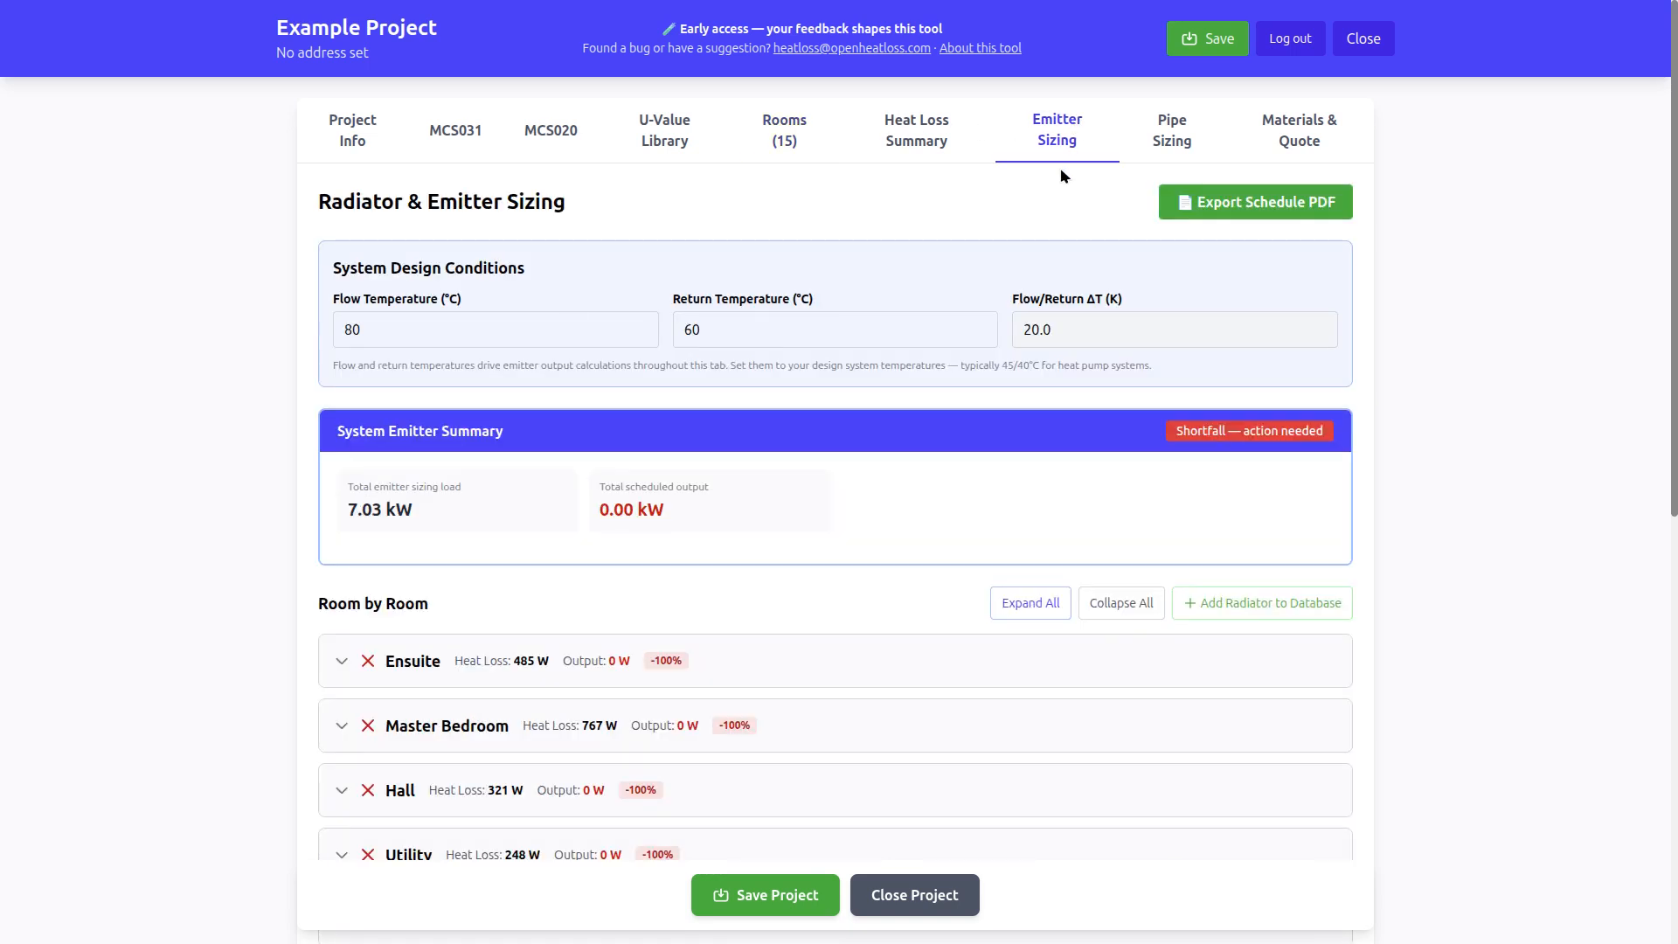
pyautogui.scroll(-2, 565, 324)
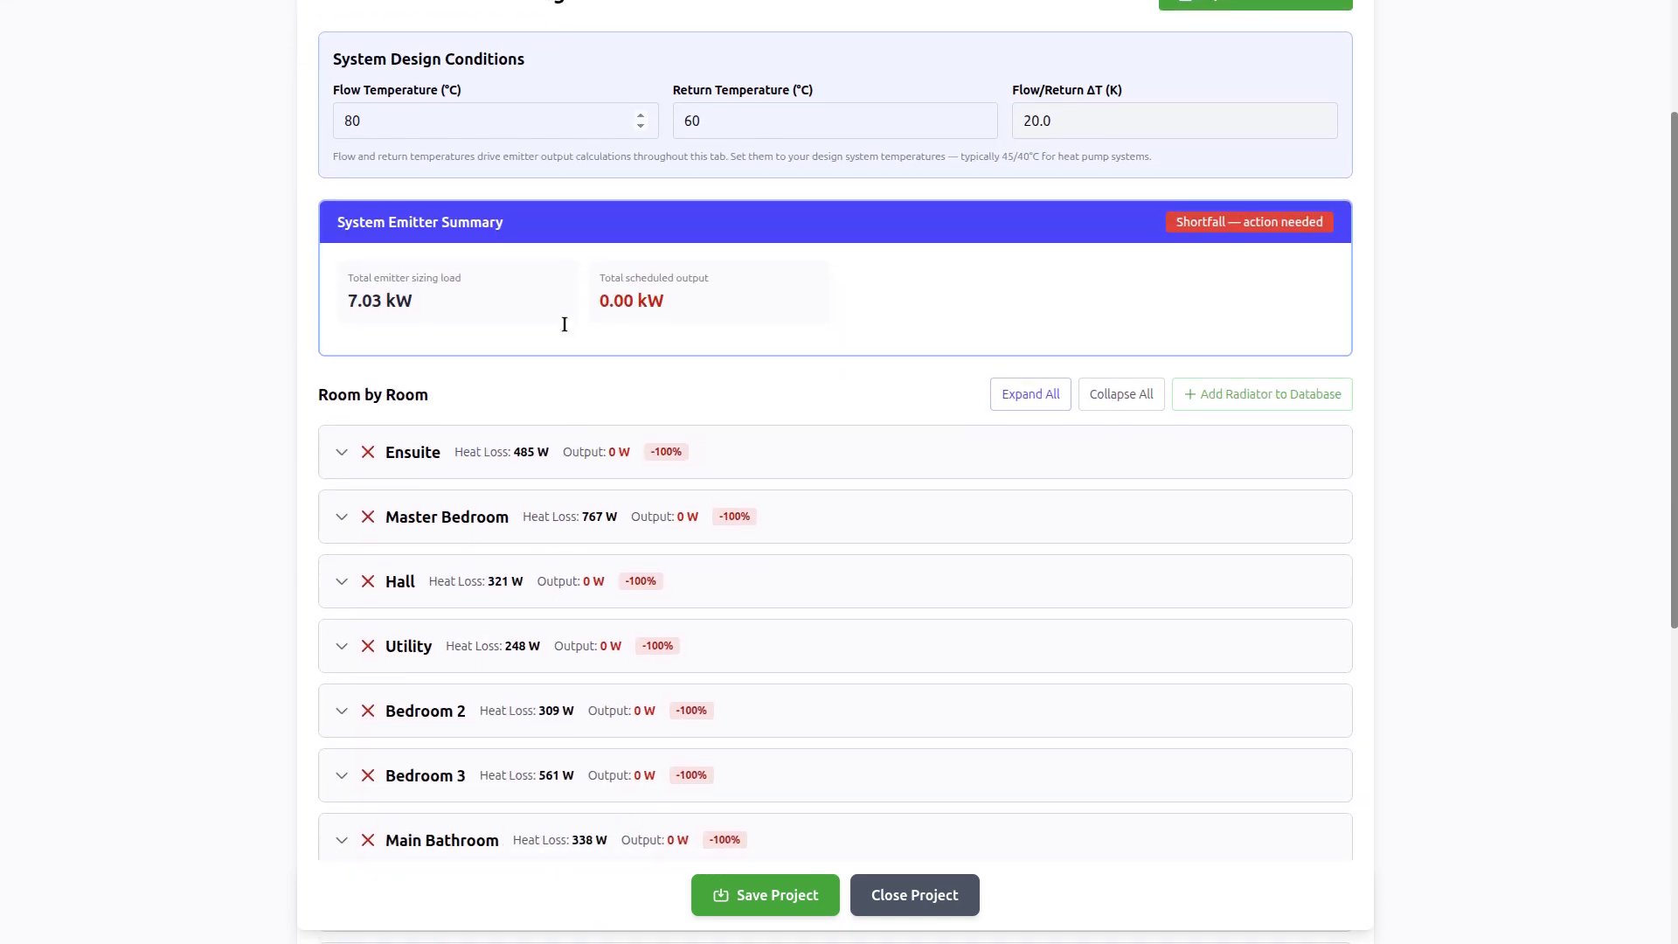
pyautogui.click(350, 450)
pyautogui.scroll(-2, 589, 440)
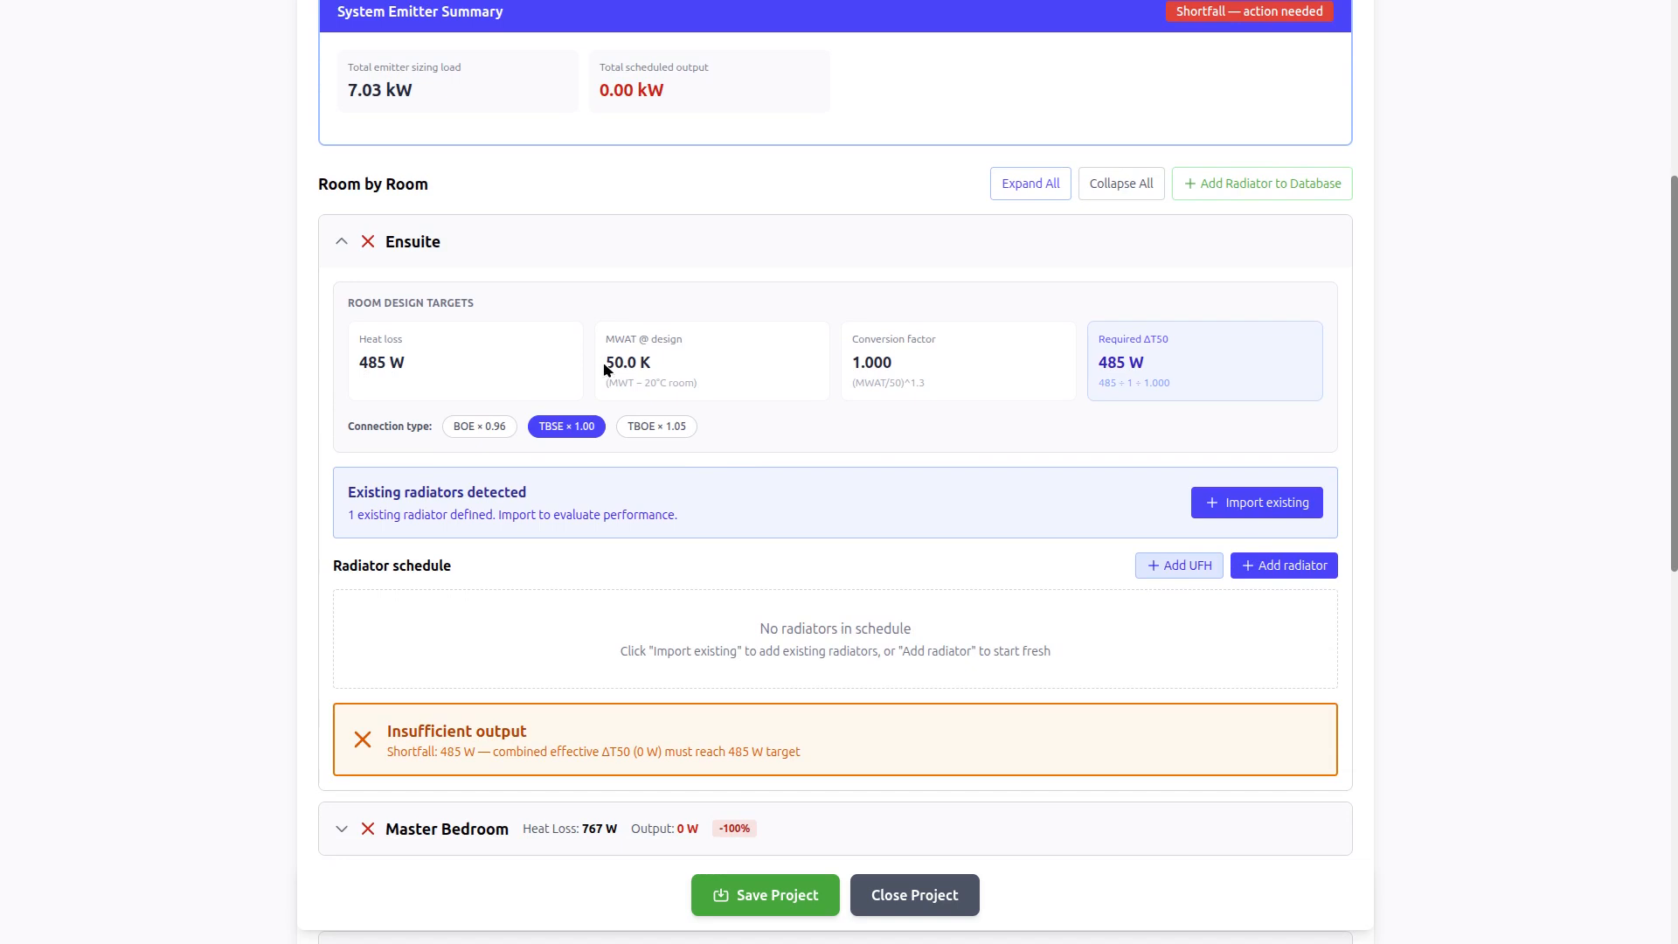
pyautogui.moveTo(609, 361); pyautogui.dragTo(646, 361)
pyautogui.click(856, 361)
pyautogui.moveTo(1095, 362); pyautogui.dragTo(1170, 362)
# Set the system design conditions to 45 °C flow and 40 °C return temperature
pyautogui.scroll(5, 762, 414)
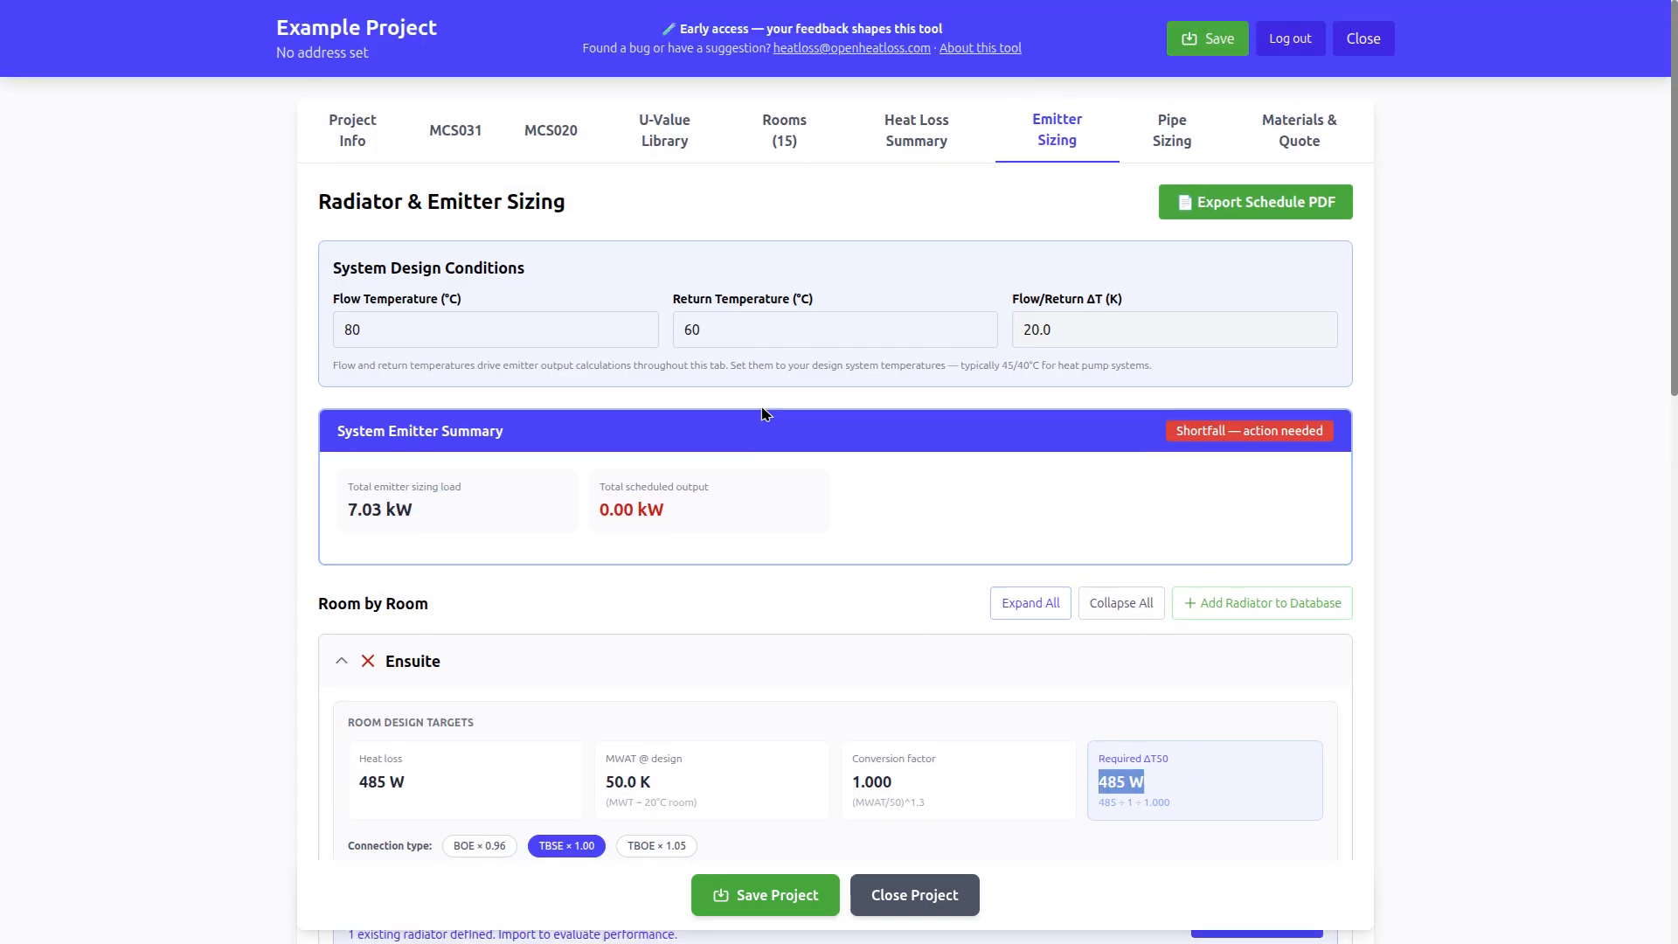
pyautogui.click(343, 328)
pyautogui.moveTo(343, 329); pyautogui.dragTo(408, 326)
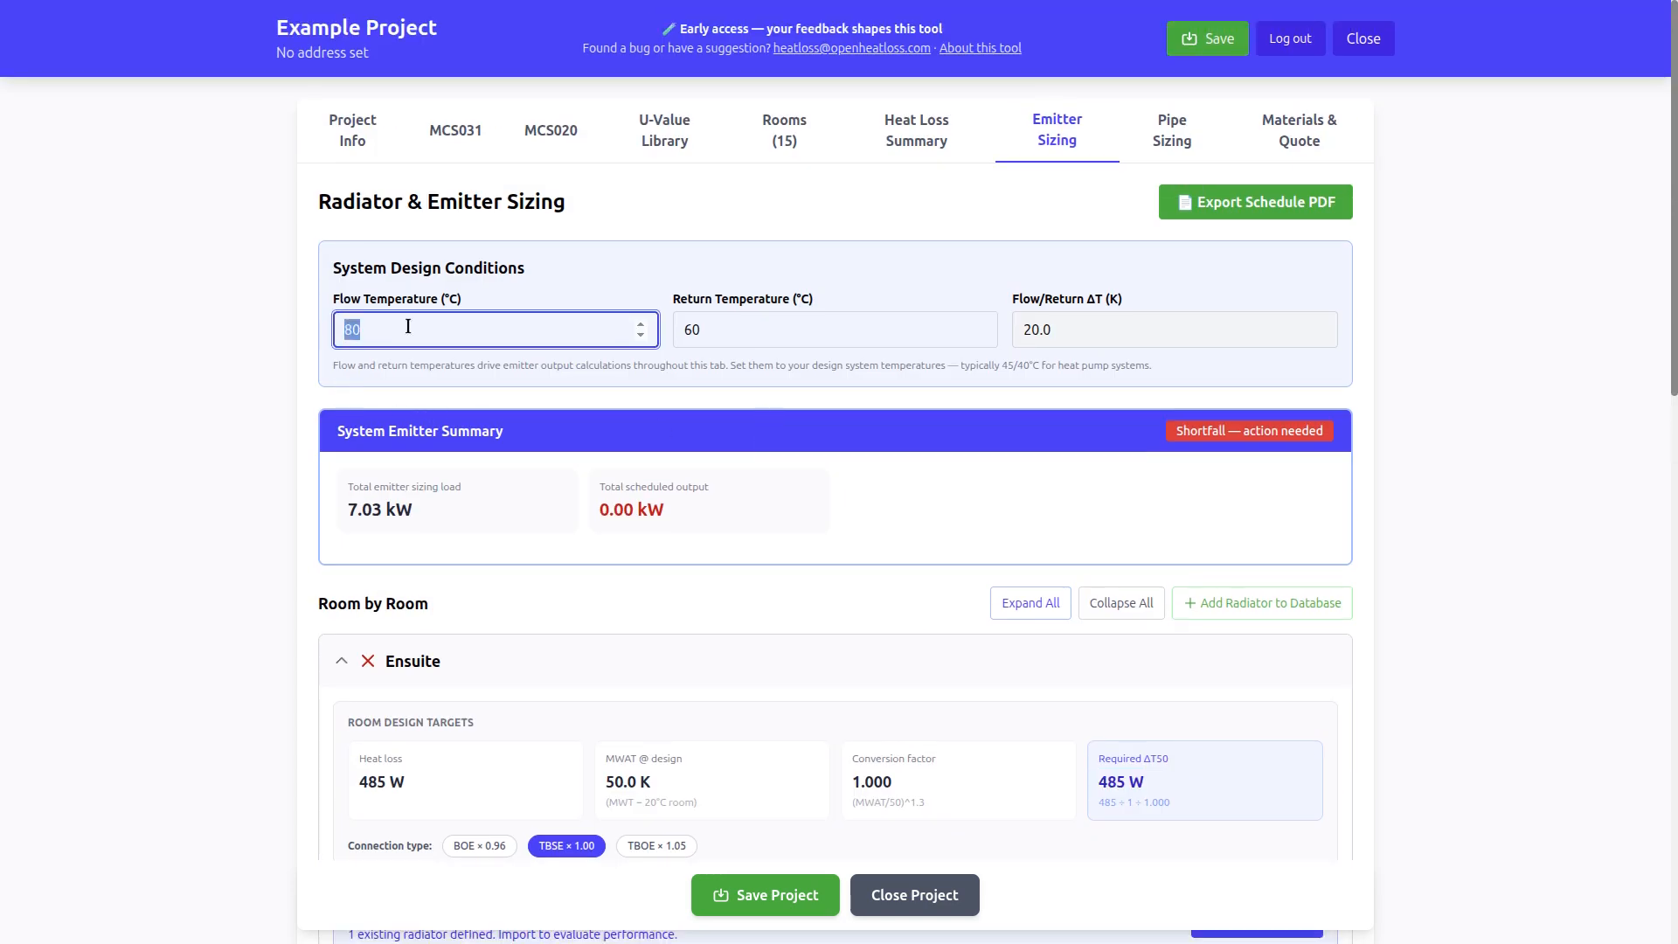
pyautogui.write('45')
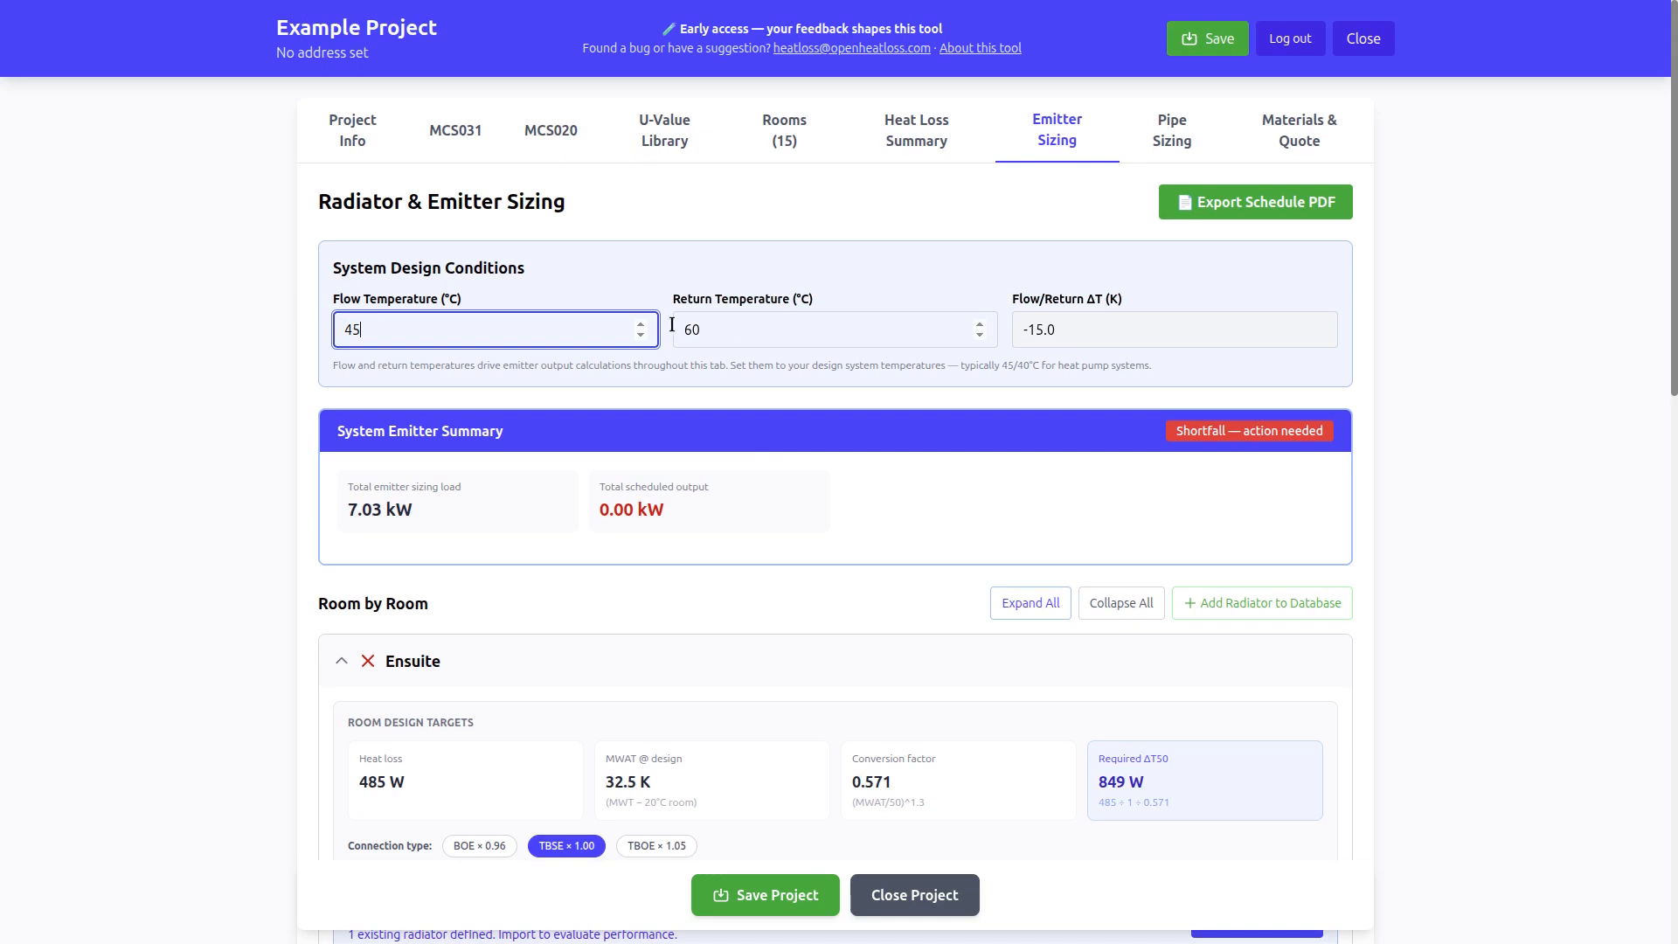
pyautogui.click(703, 329)
pyautogui.doubleClick(703, 329)
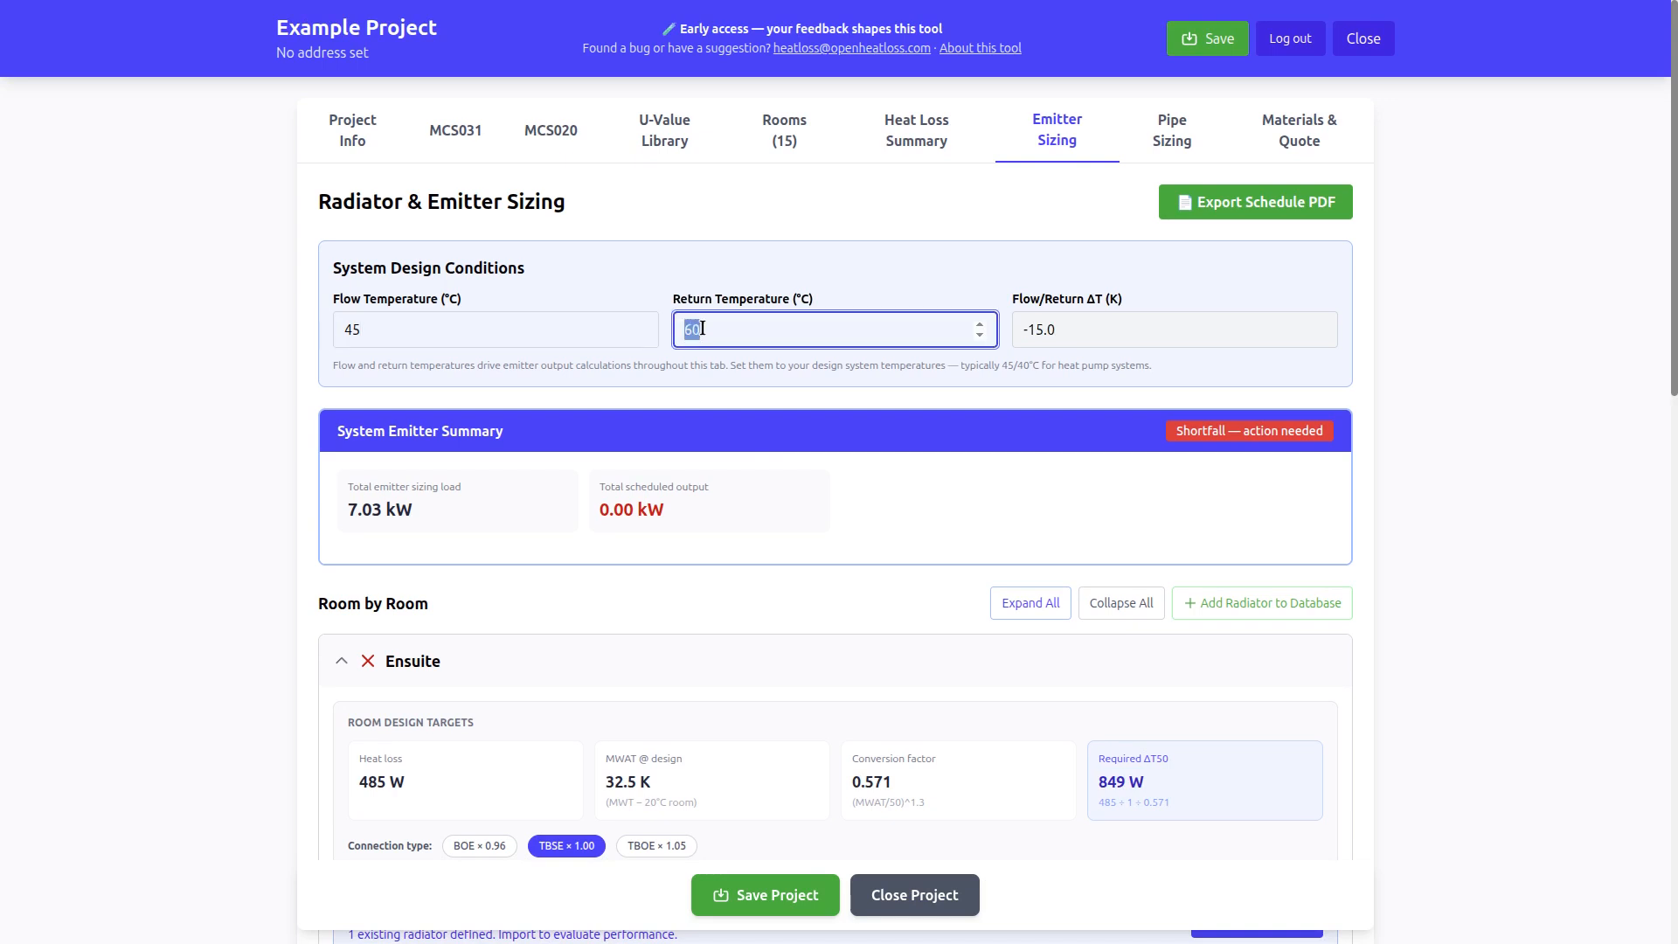
pyautogui.write('40')
# Set the Ensuite's internal temperature to 21 °C in the project's room data
pyautogui.click(783, 129)
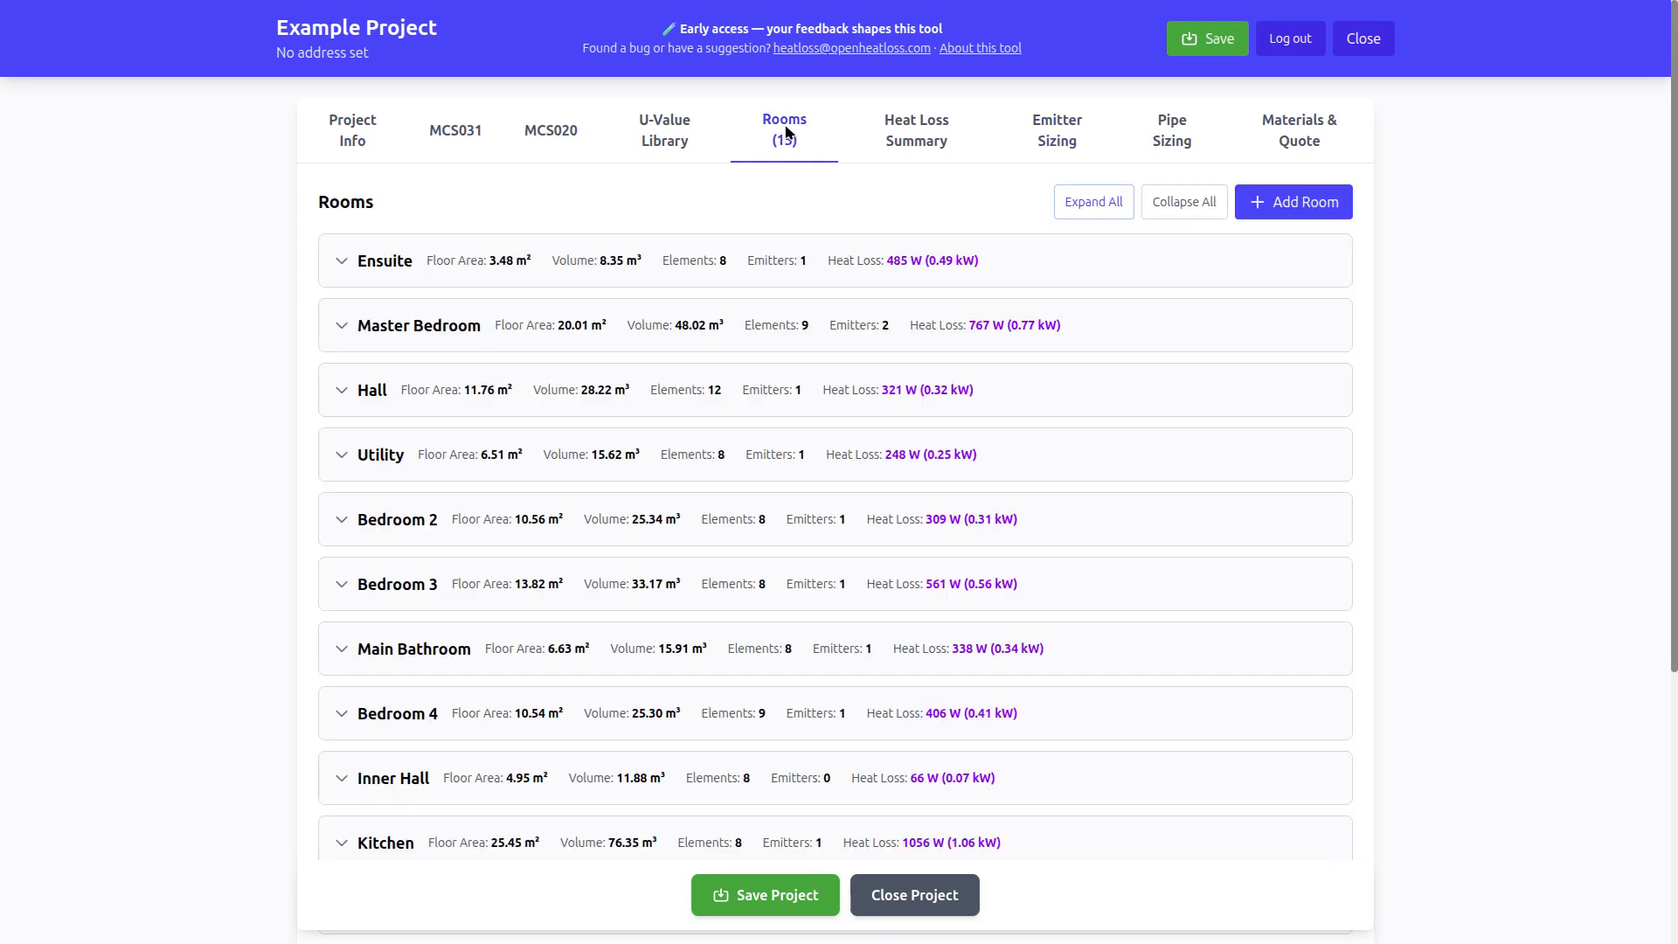
pyautogui.click(340, 262)
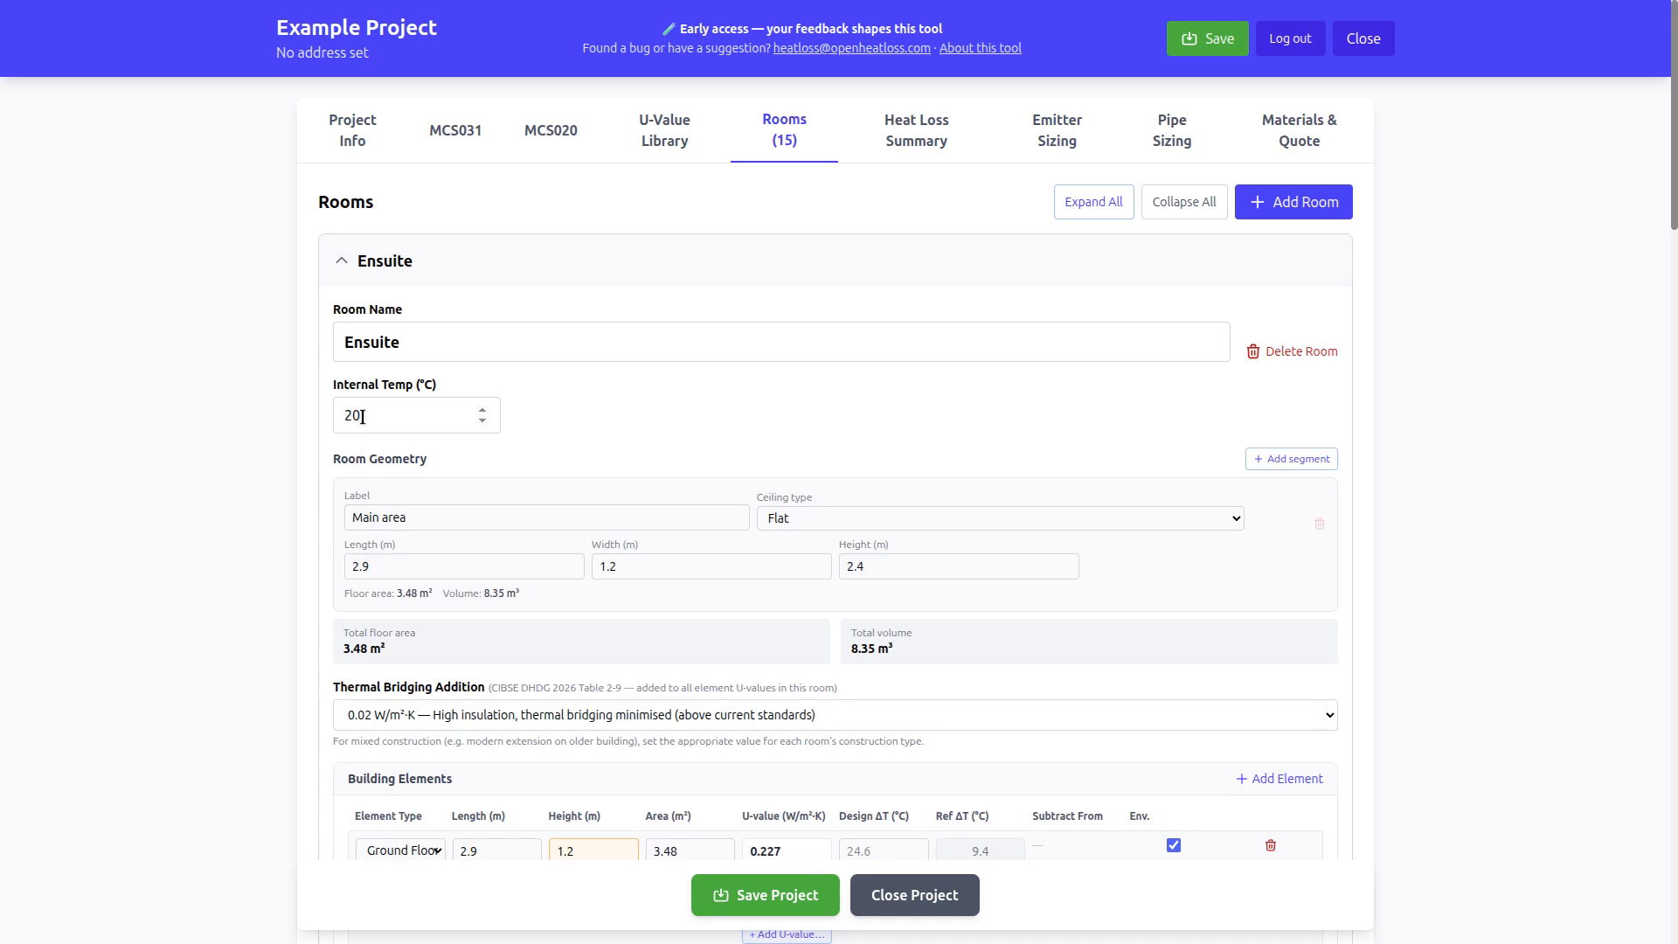
pyautogui.doubleClick(360, 416)
pyautogui.write('21')
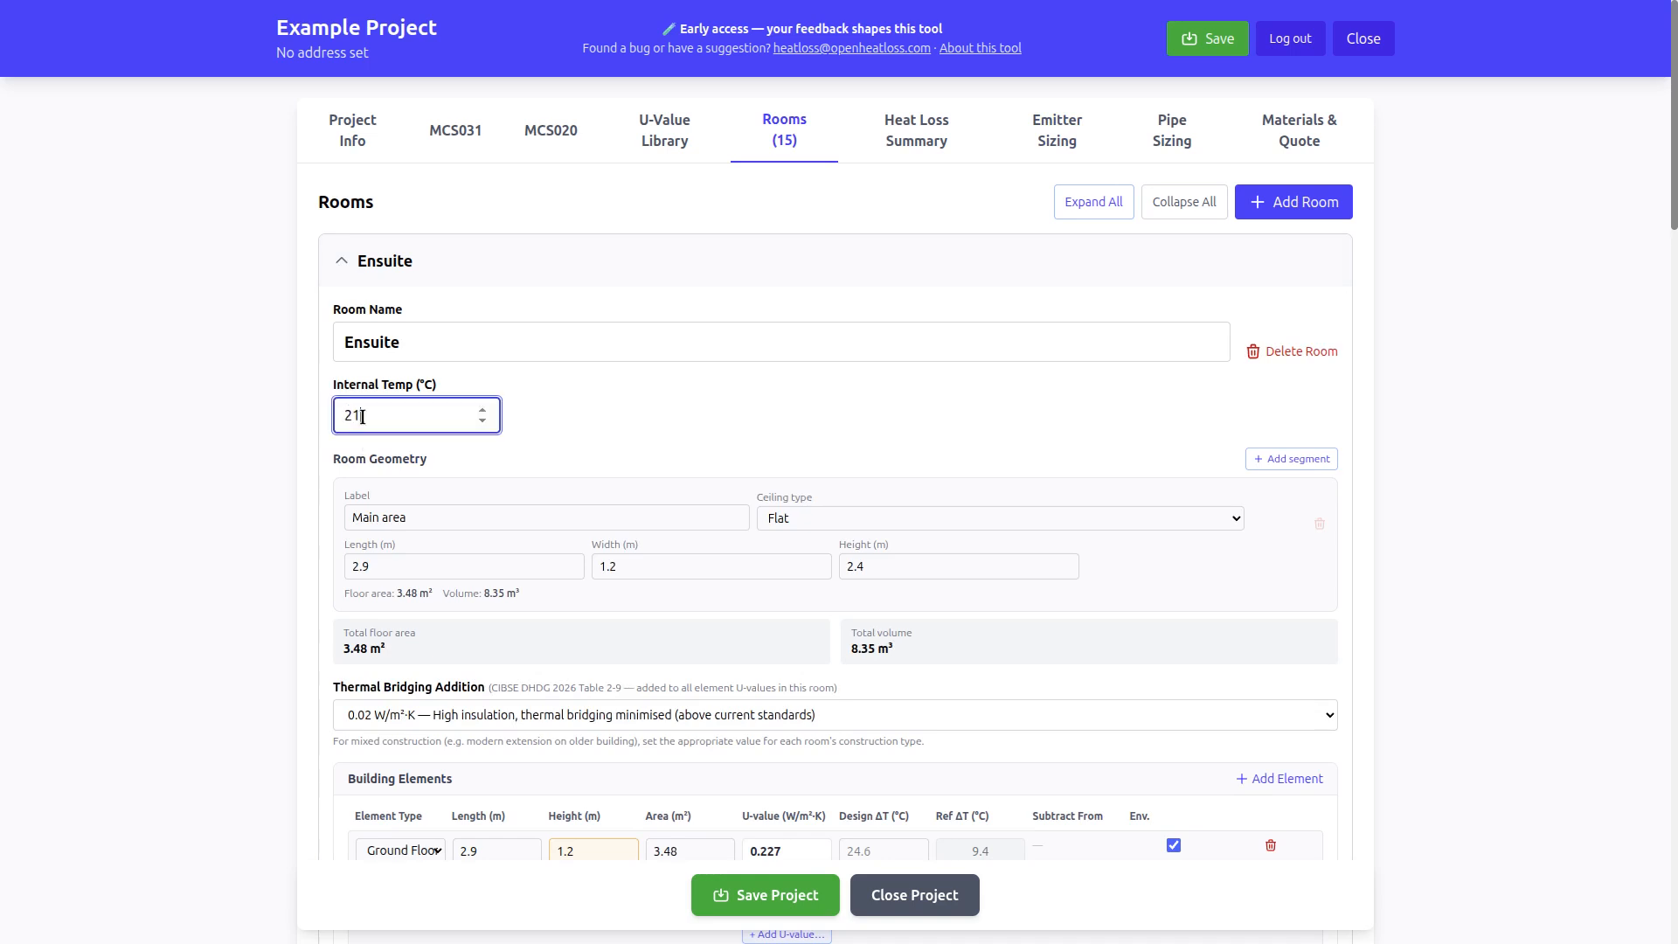
pyautogui.click(550, 414)
# Go back to Emitter Sizing, expand the Ensuite and examine its MWAT, conversion factor and required ΔT50
pyautogui.click(1071, 127)
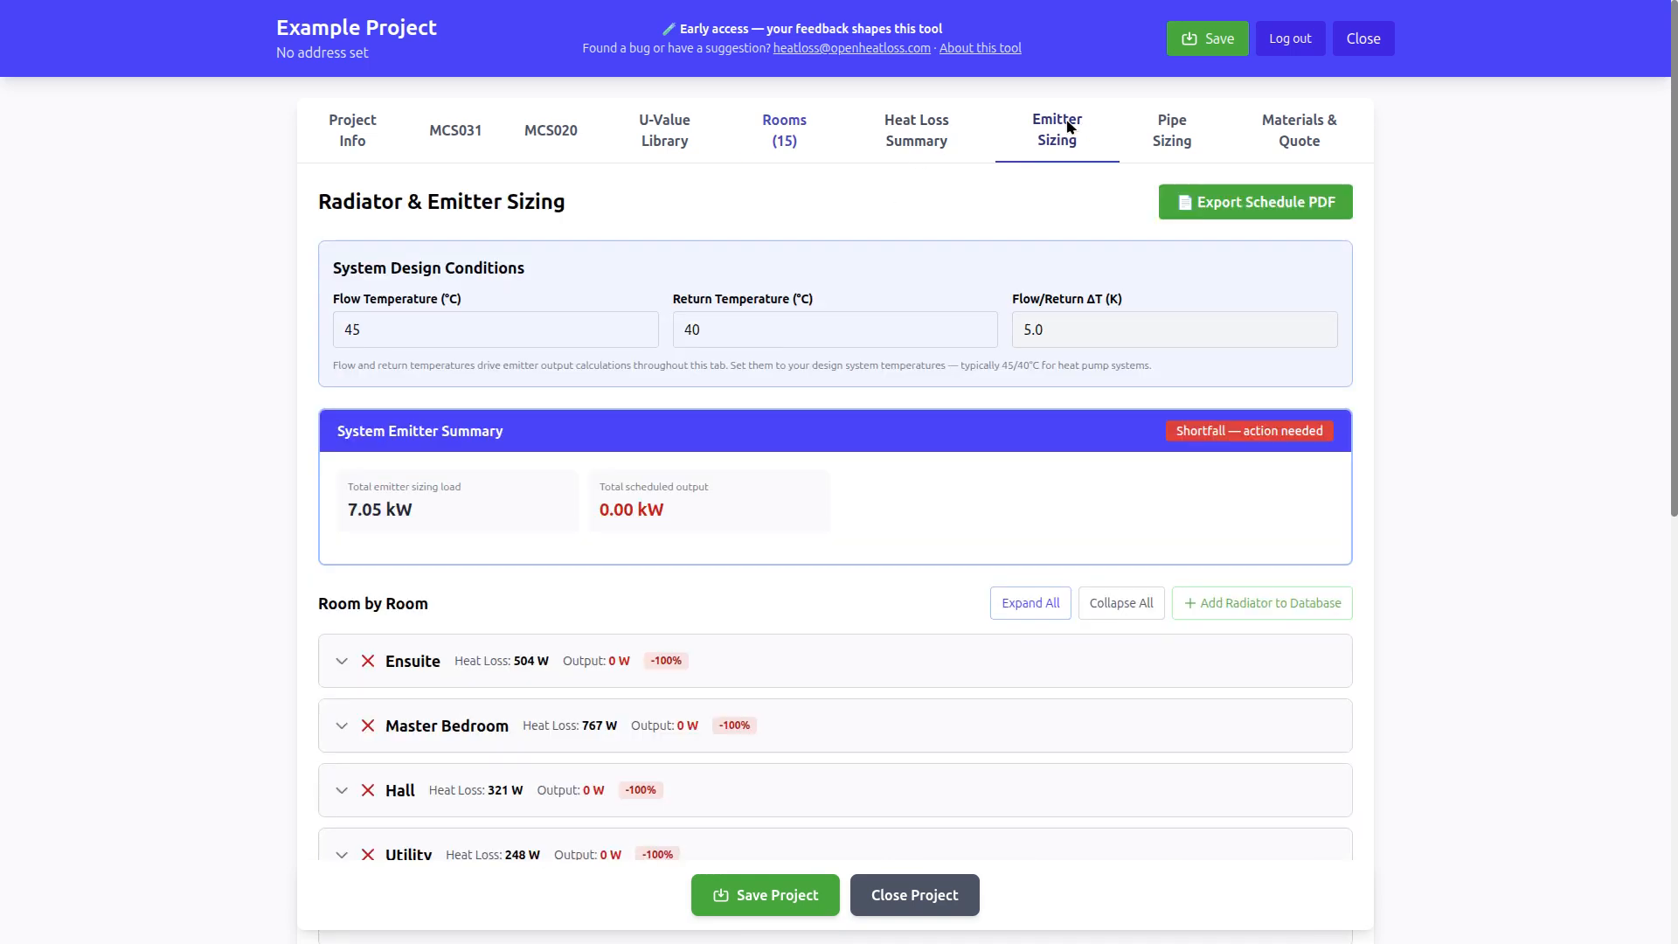
pyautogui.scroll(-1, 537, 345)
pyautogui.scroll(-2, 536, 347)
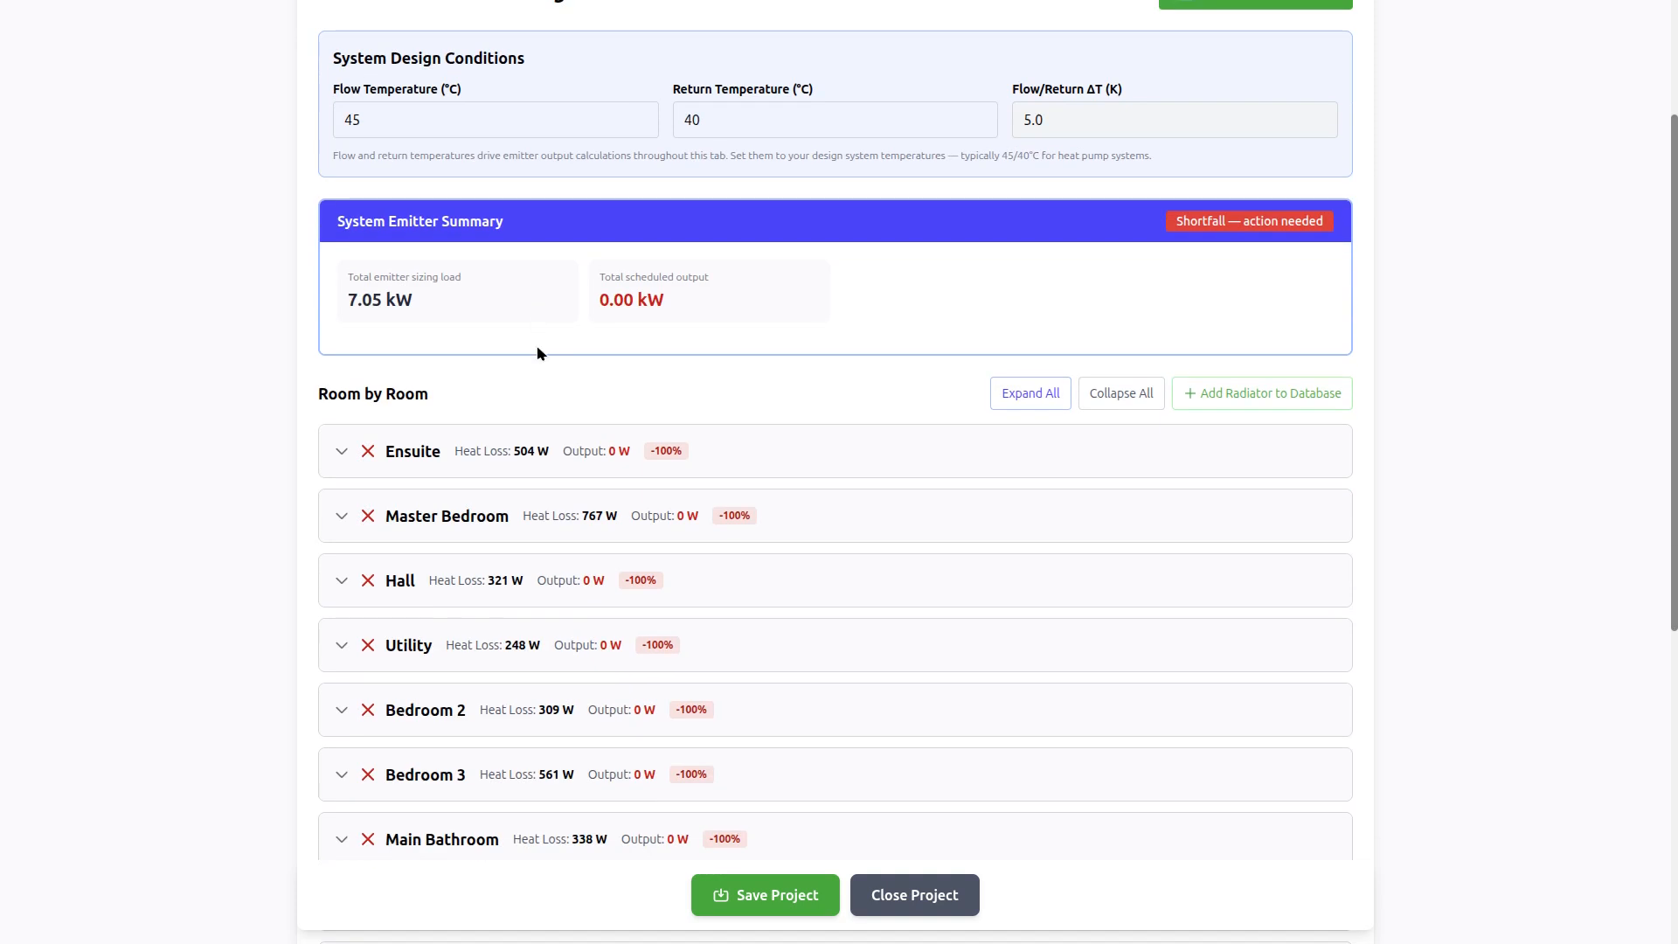
pyautogui.click(339, 453)
pyautogui.scroll(-1, 647, 480)
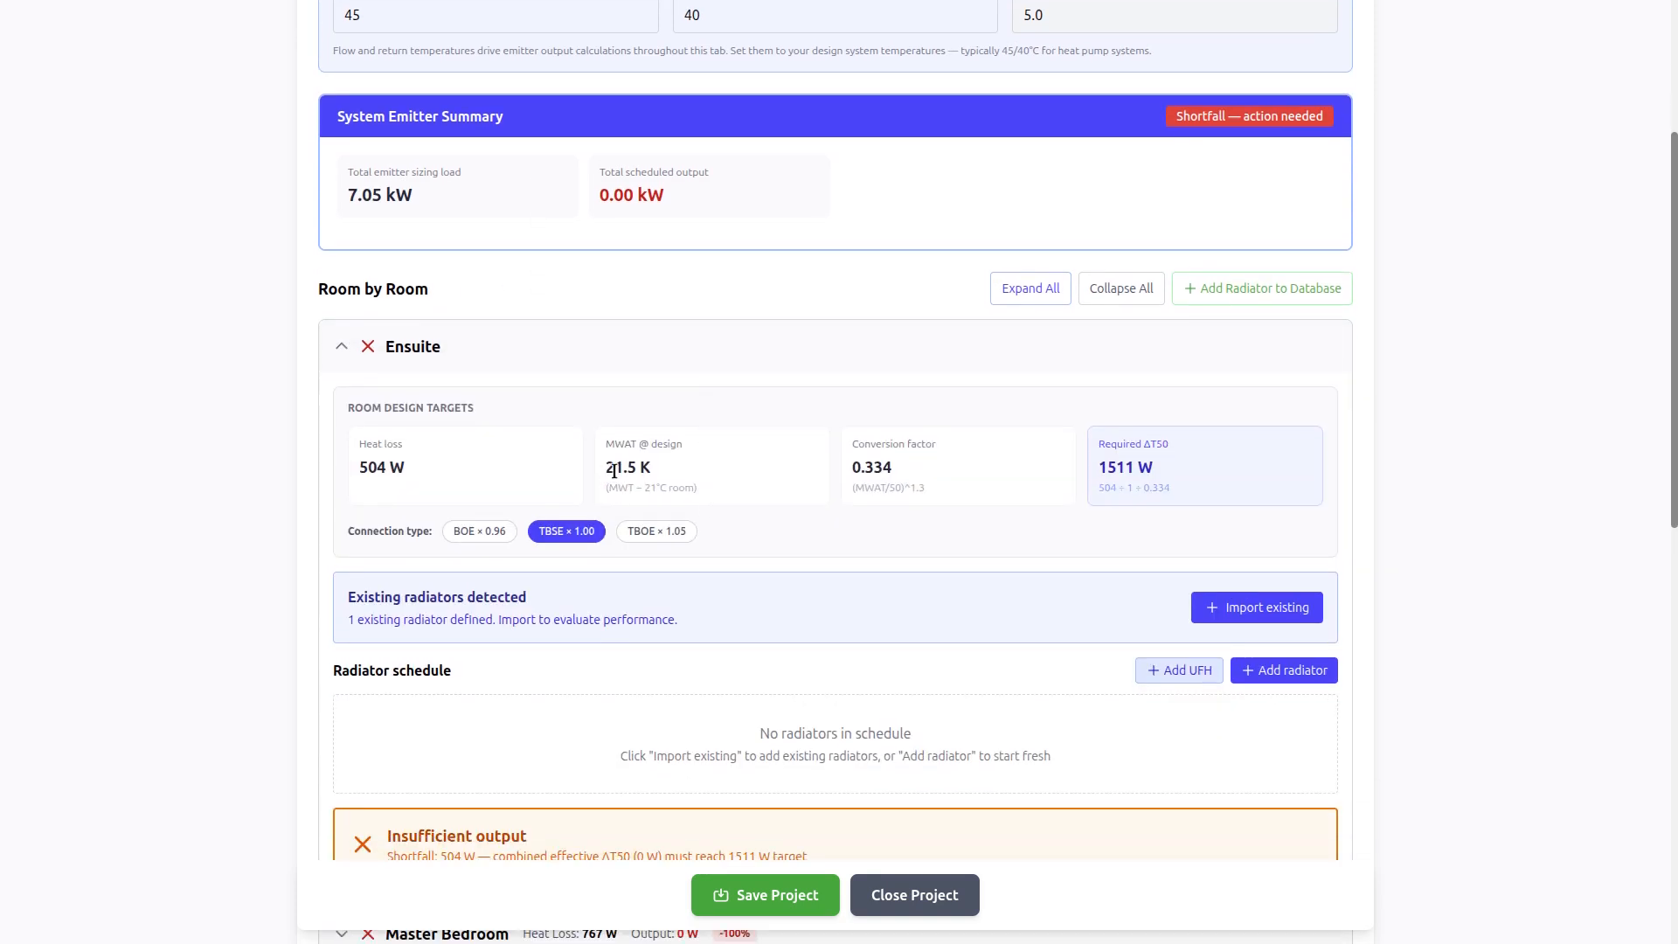
pyautogui.moveTo(601, 468); pyautogui.dragTo(647, 470)
pyautogui.click(854, 465)
pyautogui.click(607, 472)
pyautogui.moveTo(607, 472); pyautogui.dragTo(656, 476)
pyautogui.moveTo(1099, 467); pyautogui.dragTo(1134, 465)
pyautogui.click(807, 472)
pyautogui.scroll(-1, 1083, 559)
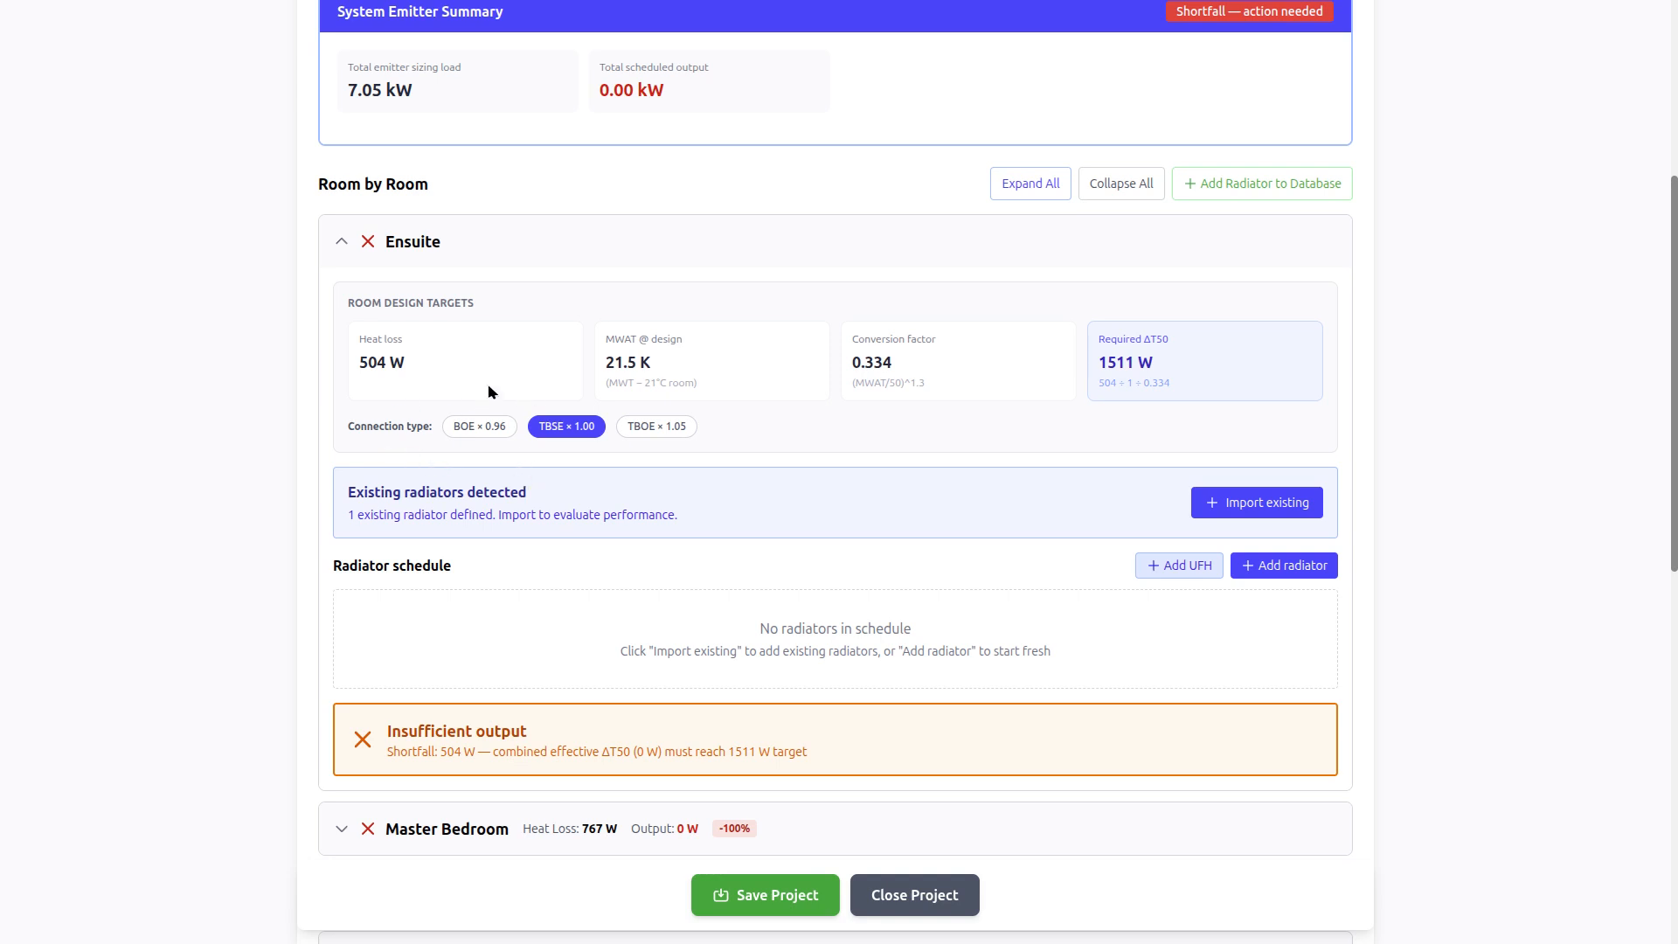
# Compare the Ensuite's required ΔT50 for the BOE, TBSE and TBOE connection types, finishing with BOE × 0.96 selected
pyautogui.click(469, 426)
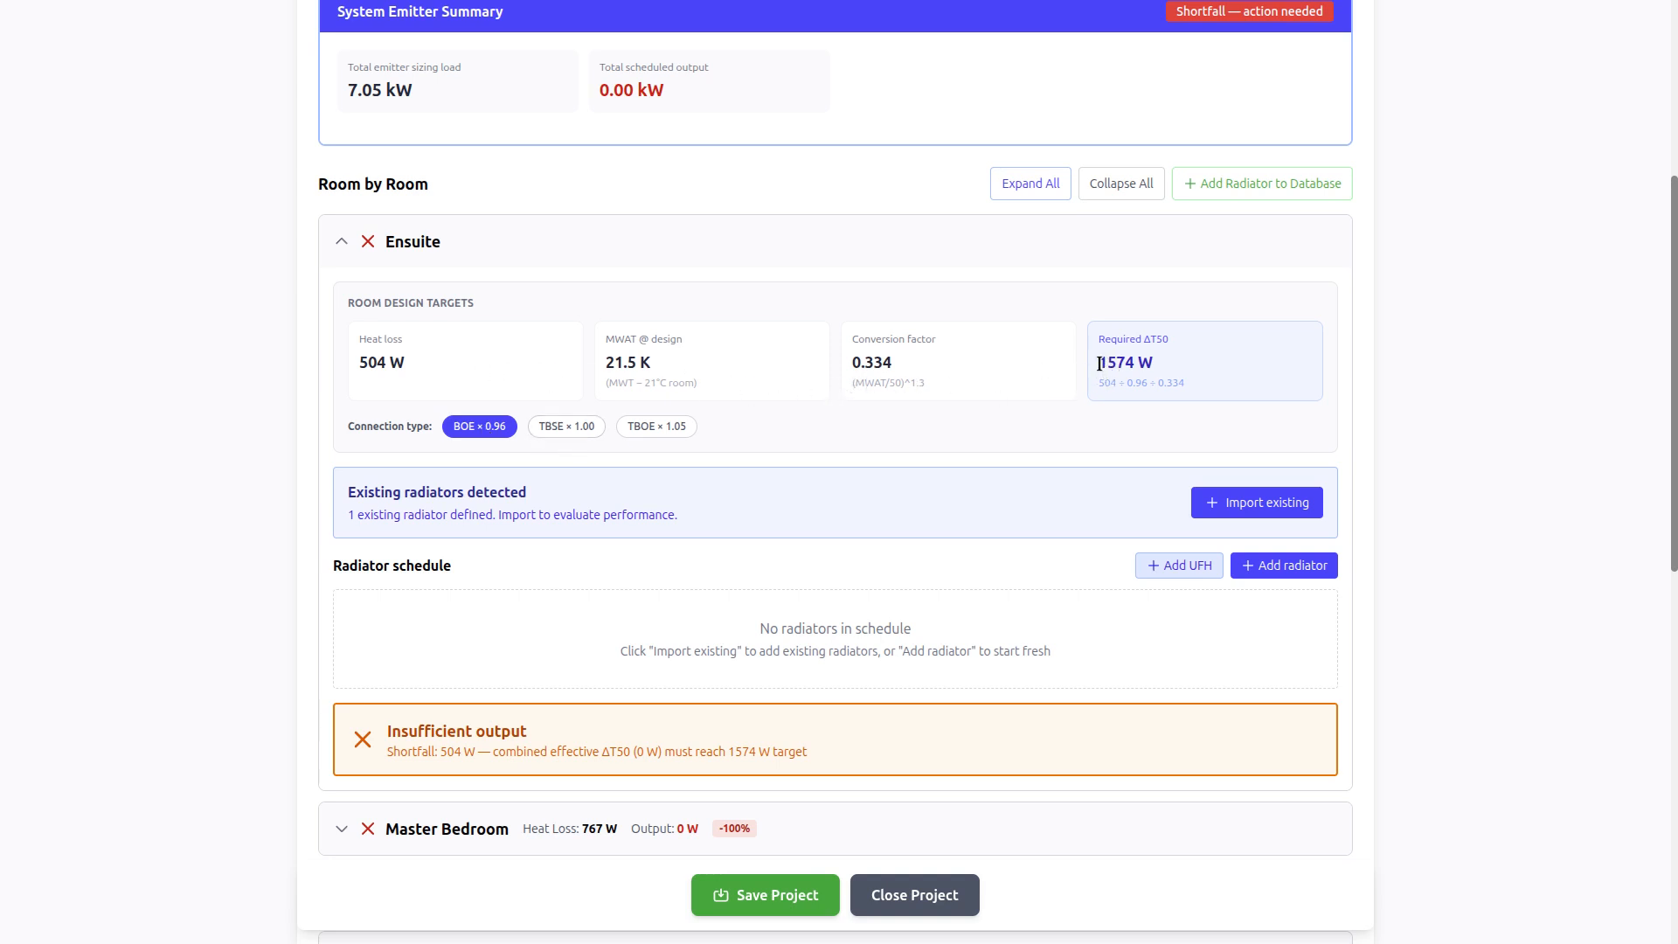
pyautogui.moveTo(1100, 364); pyautogui.dragTo(1151, 382)
pyautogui.click(564, 425)
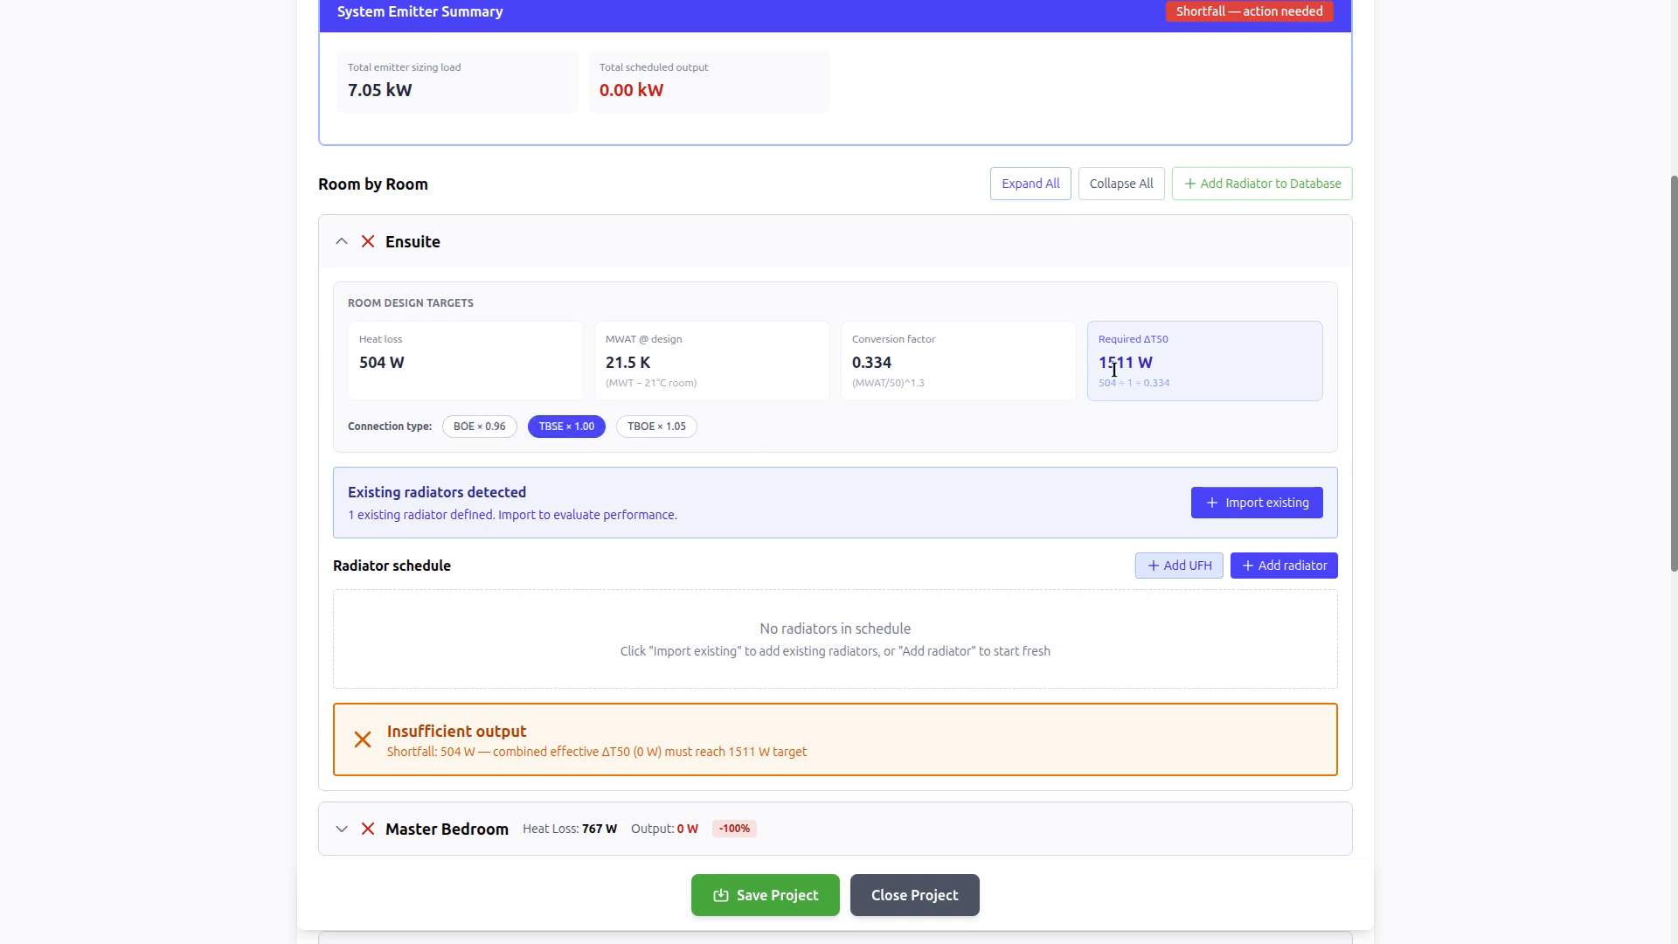
pyautogui.click(470, 425)
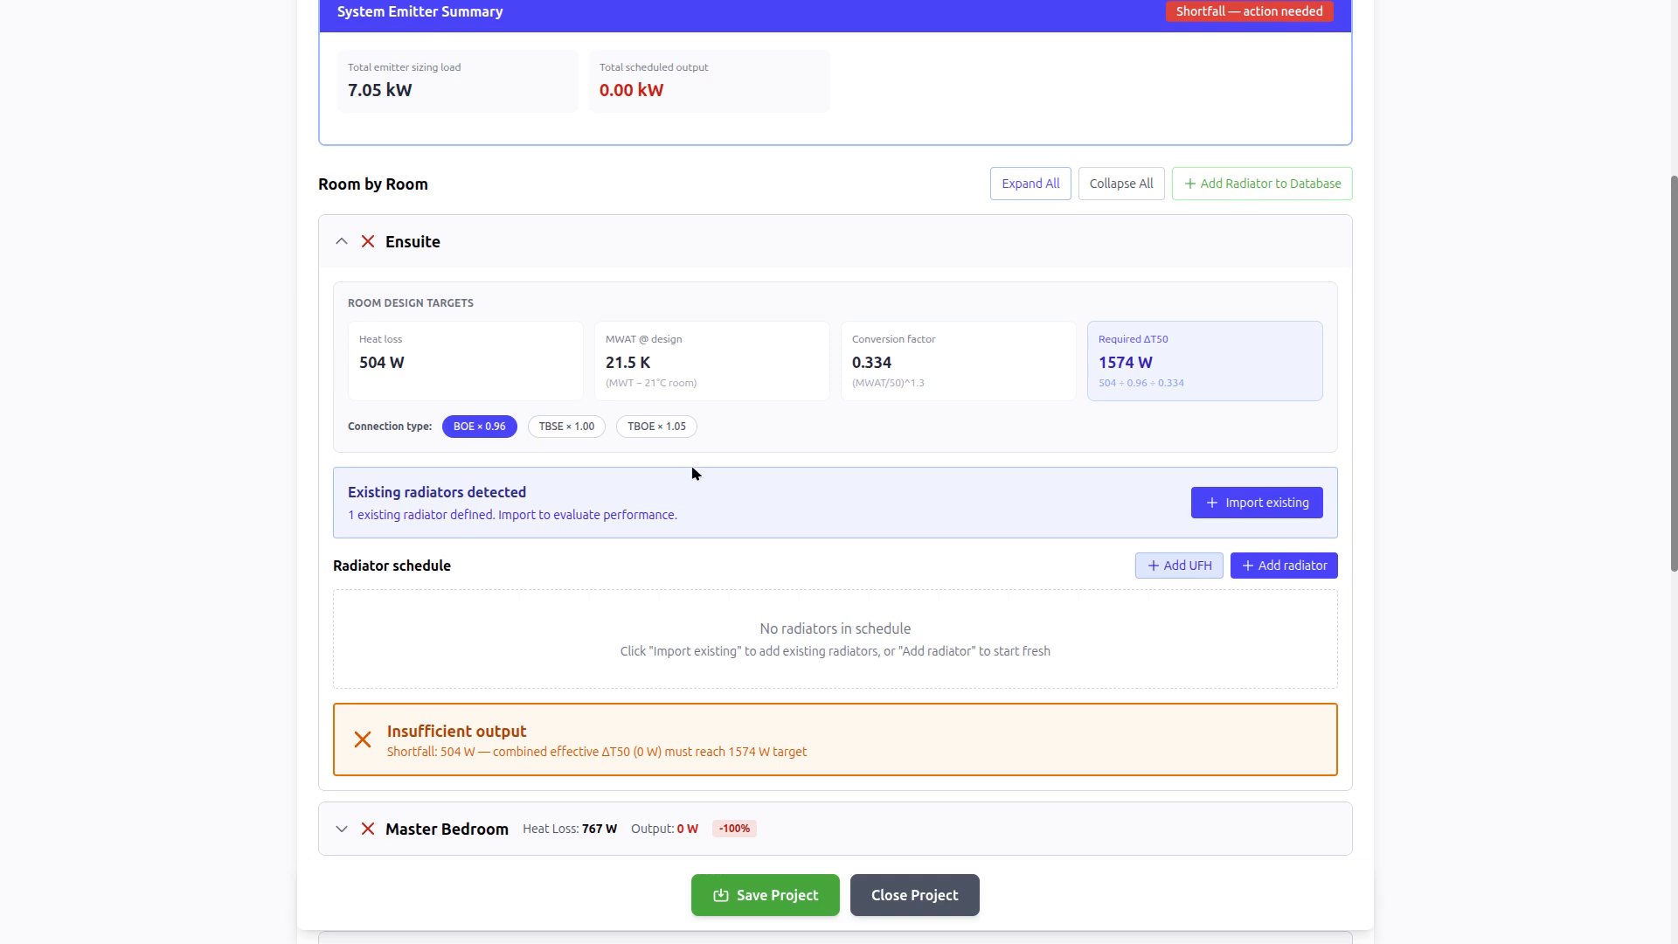
pyautogui.click(651, 425)
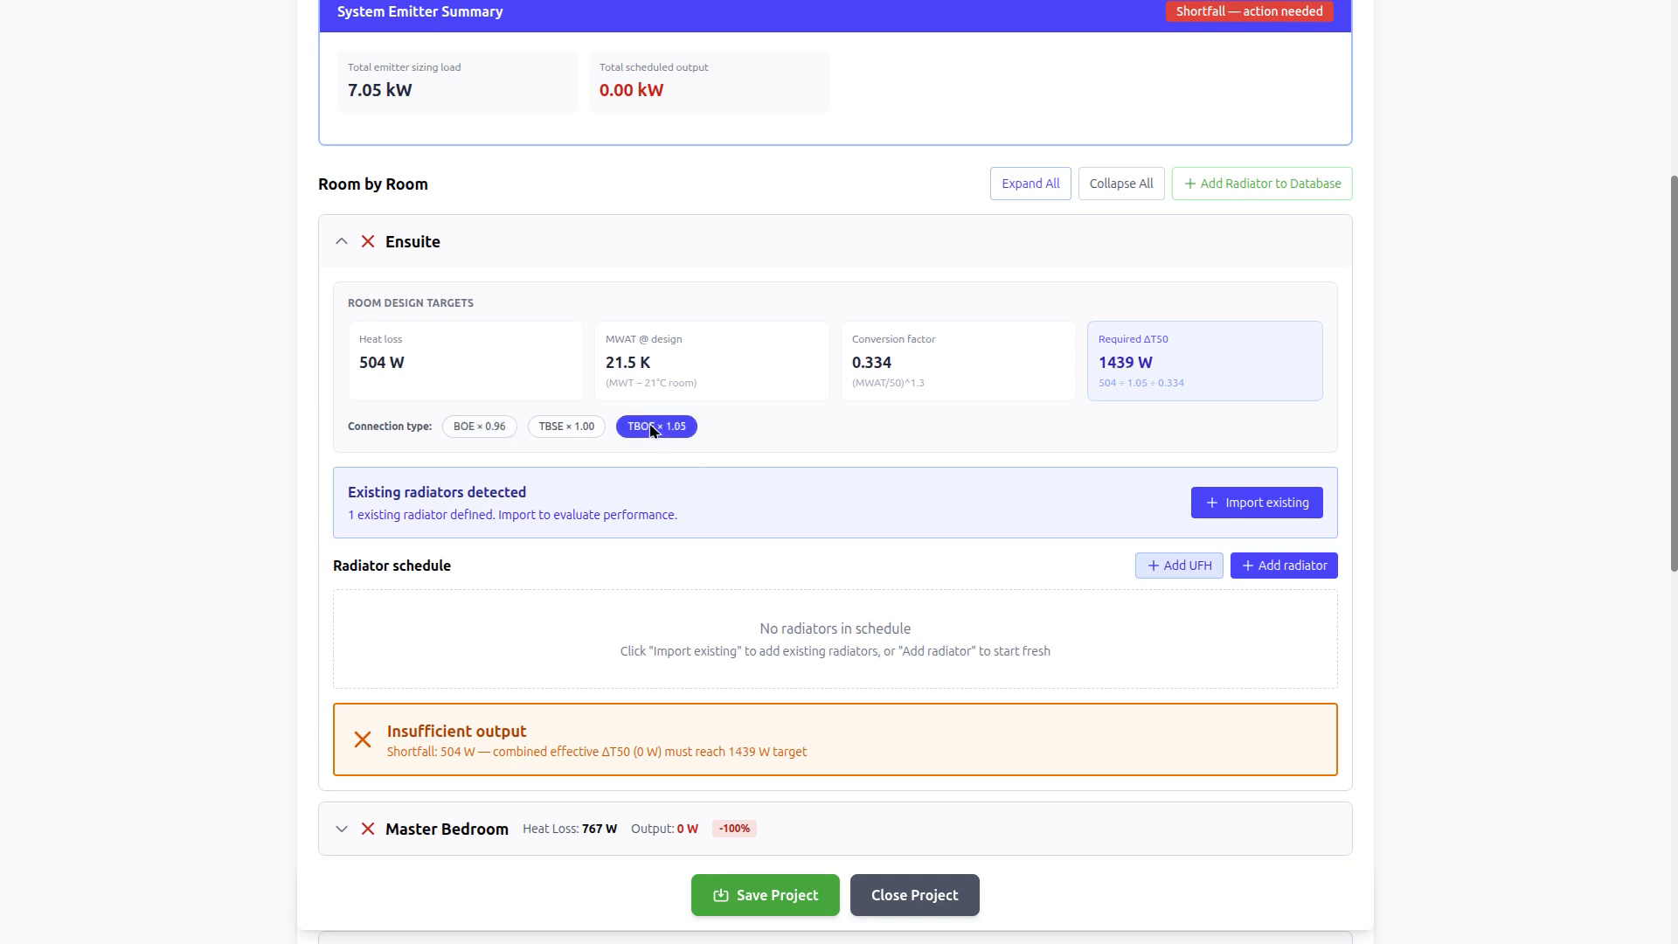
pyautogui.click(485, 429)
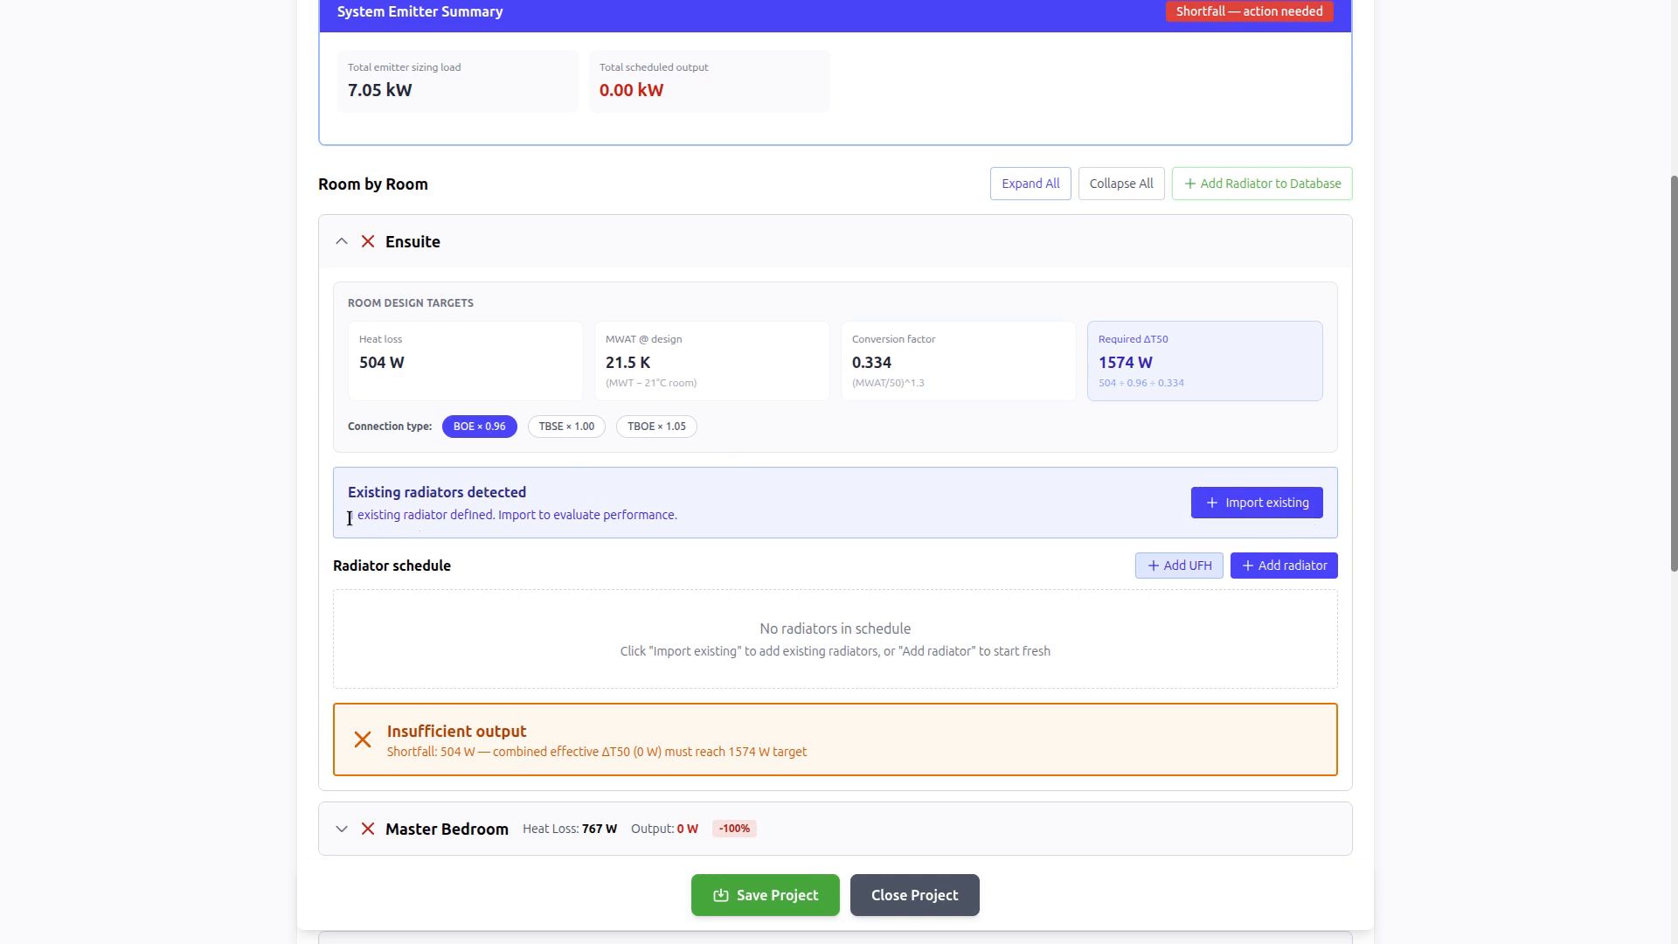
# Import the Ensuite's existing radiator into its radiator schedule
pyautogui.moveTo(348, 491); pyautogui.dragTo(752, 515)
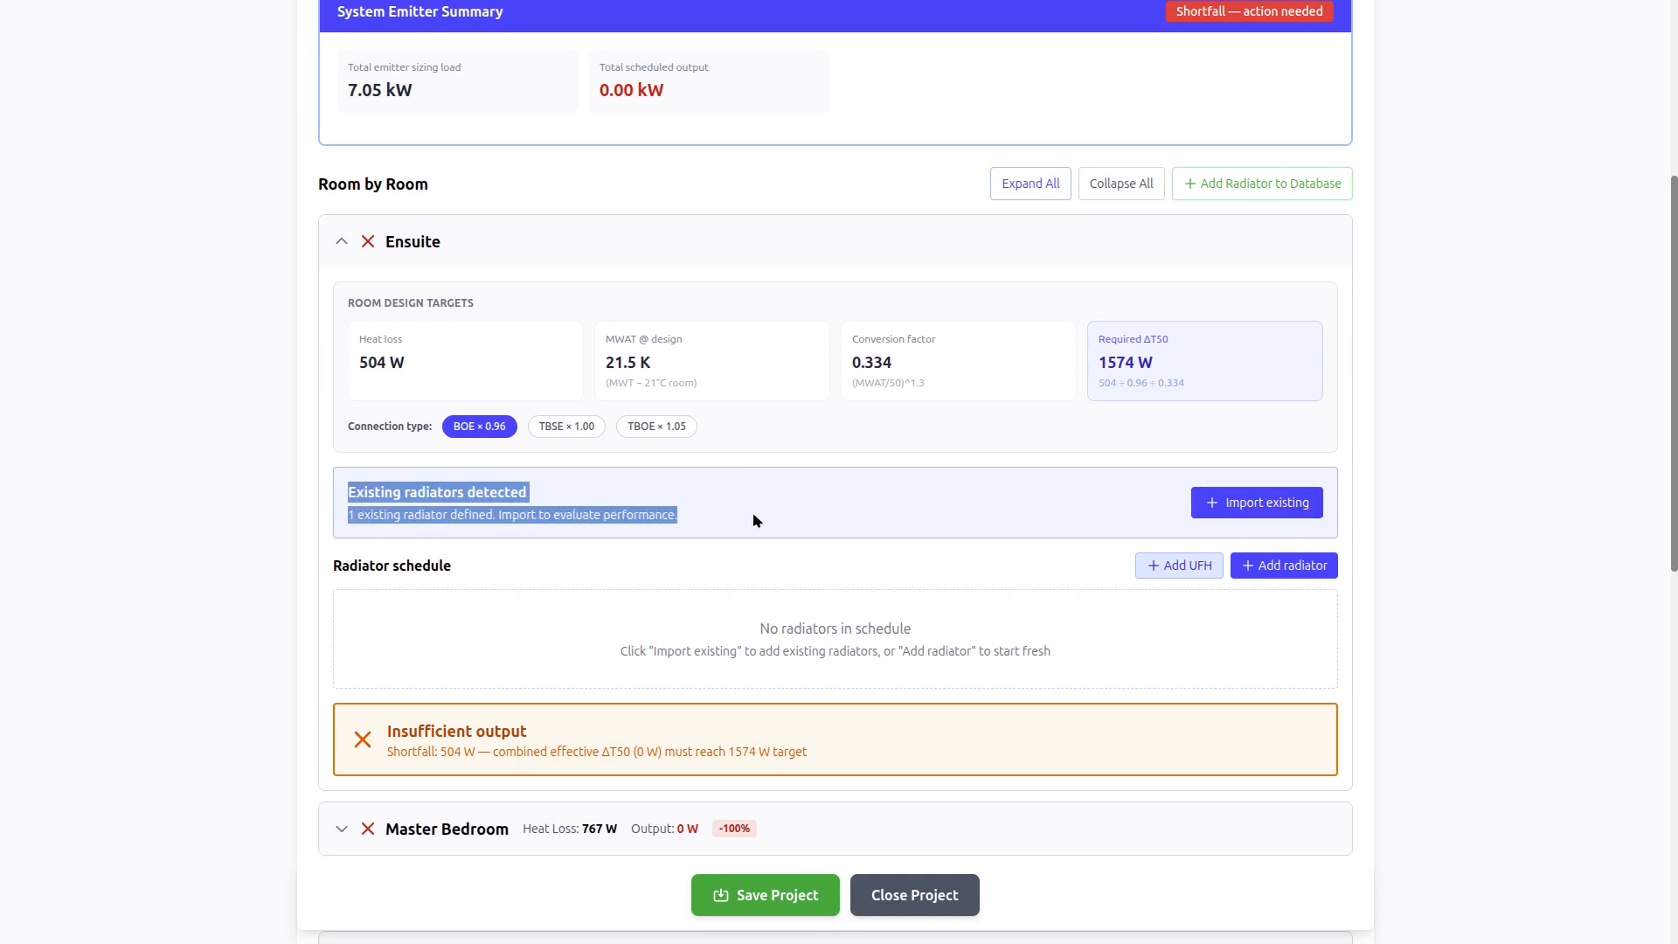
pyautogui.click(1250, 505)
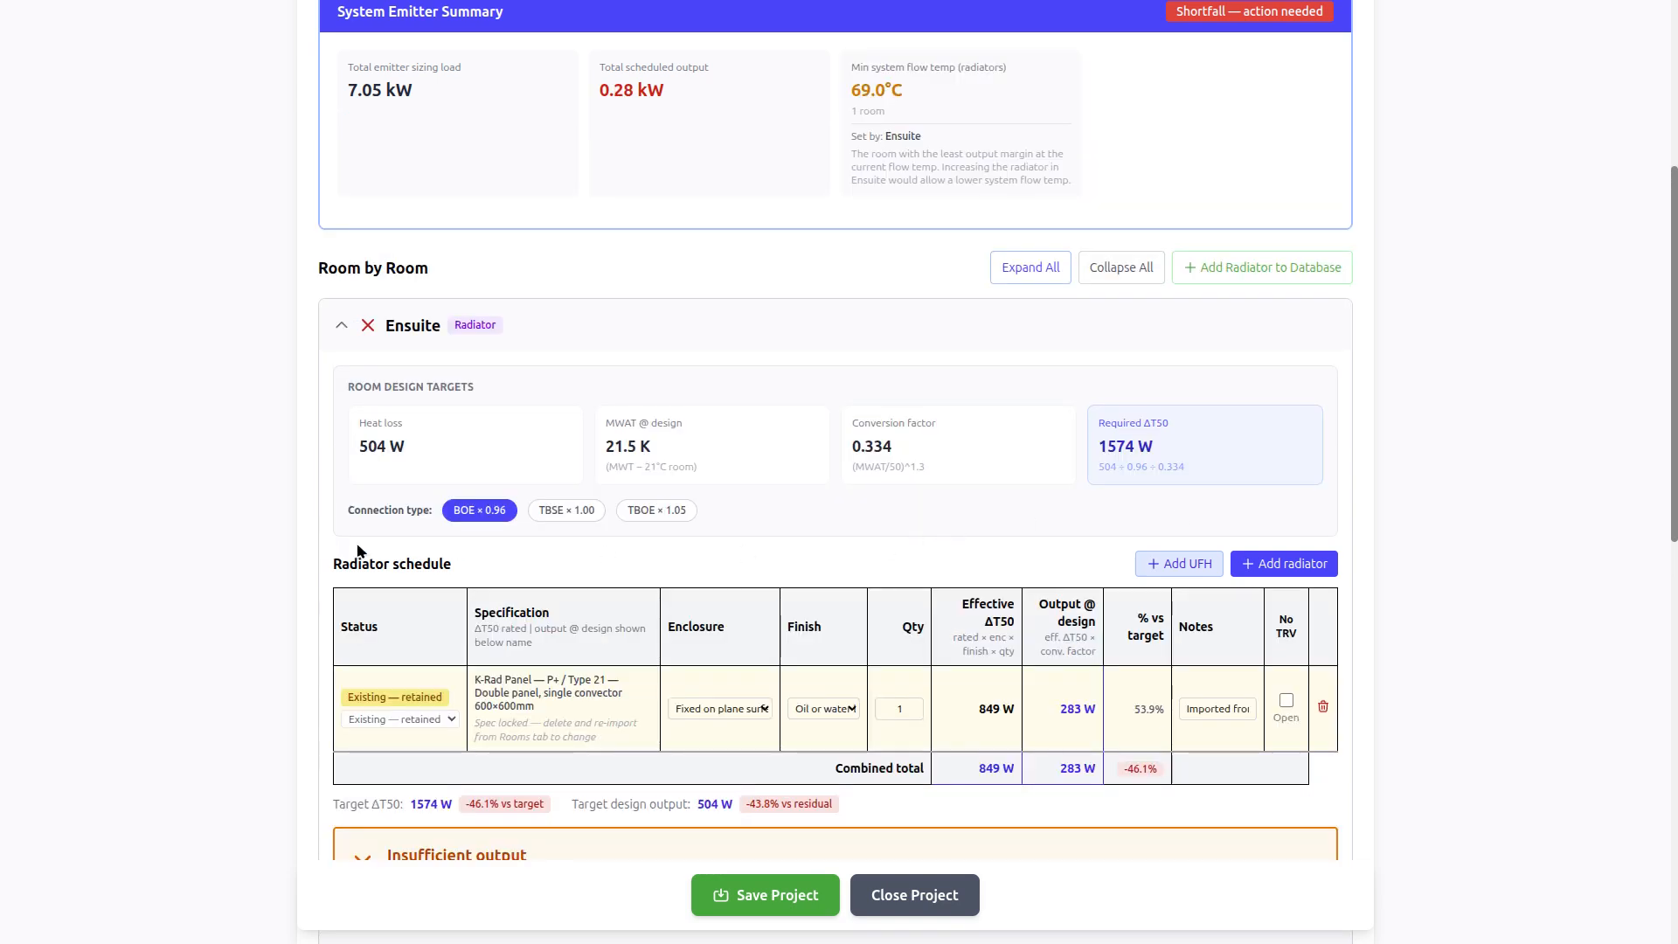
pyautogui.scroll(-2, 307, 548)
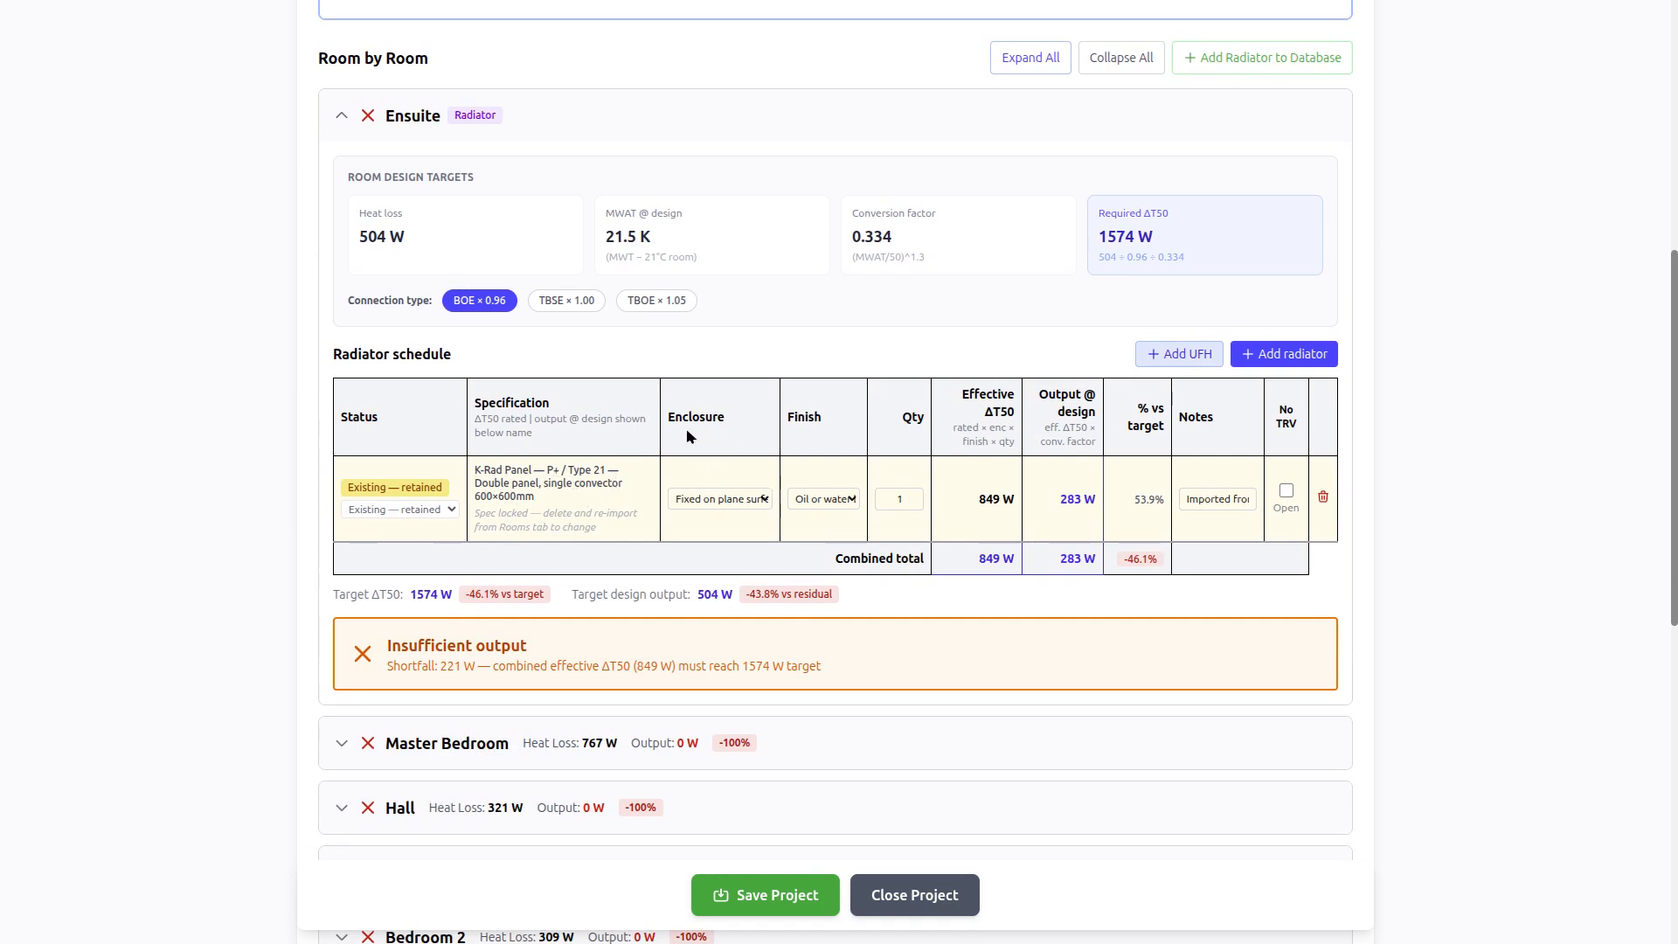
# Review the imported radiator's enclosure and finish options, keeping Fixed on plane surface and Oil or water based paint
pyautogui.click(744, 500)
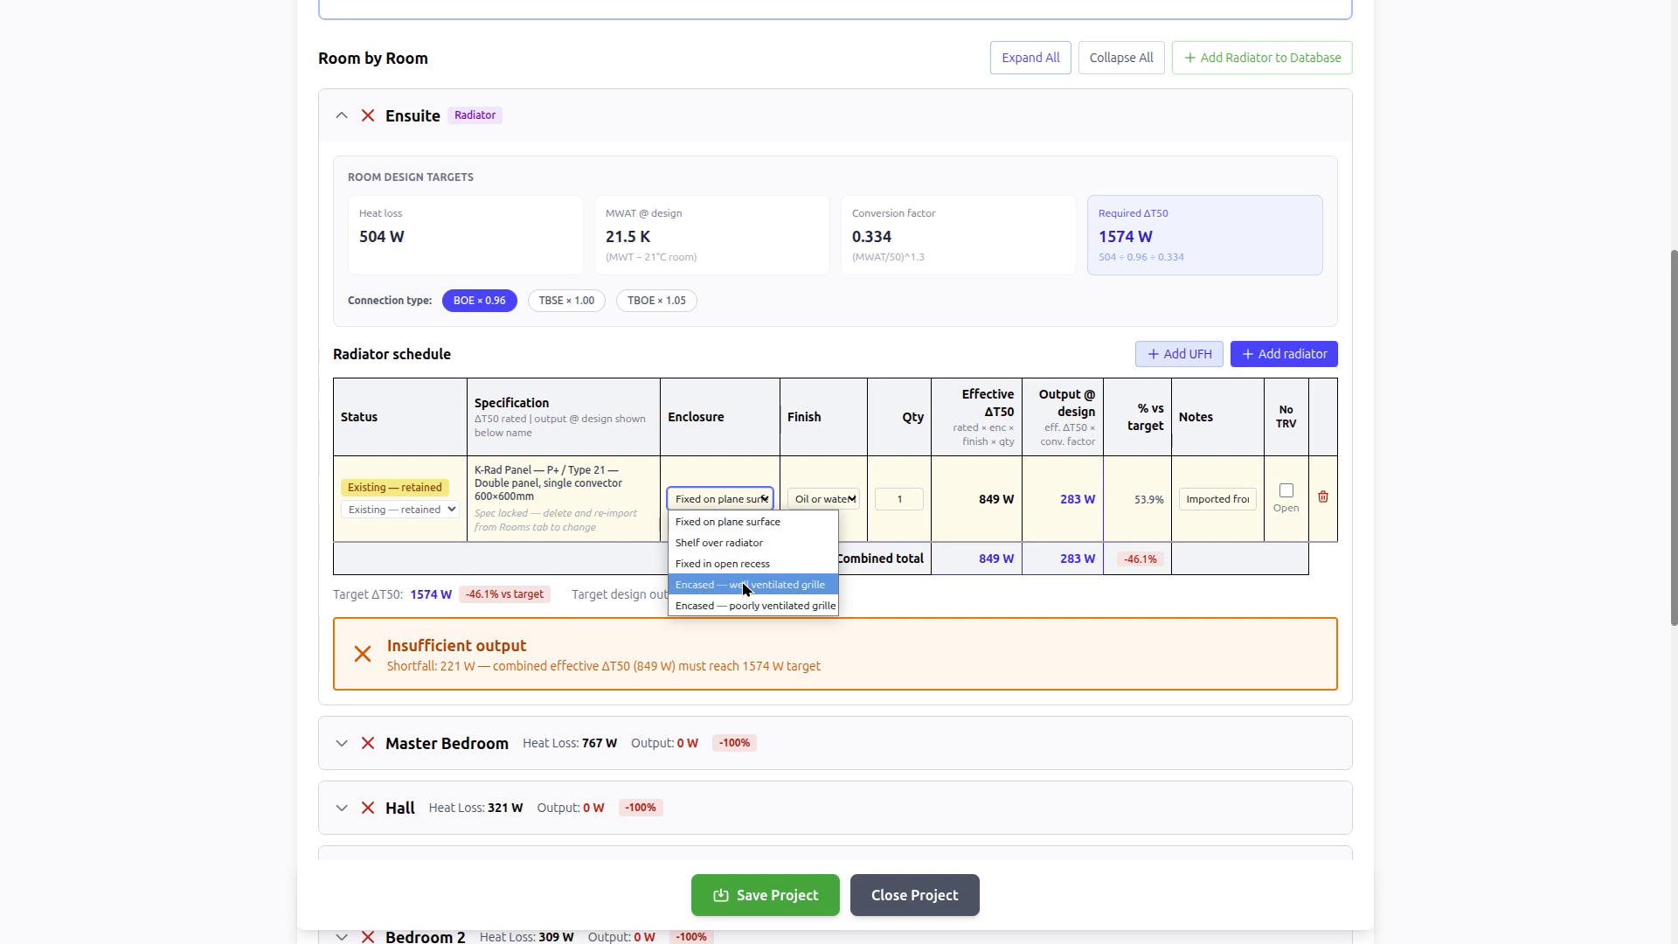
pyautogui.click(733, 525)
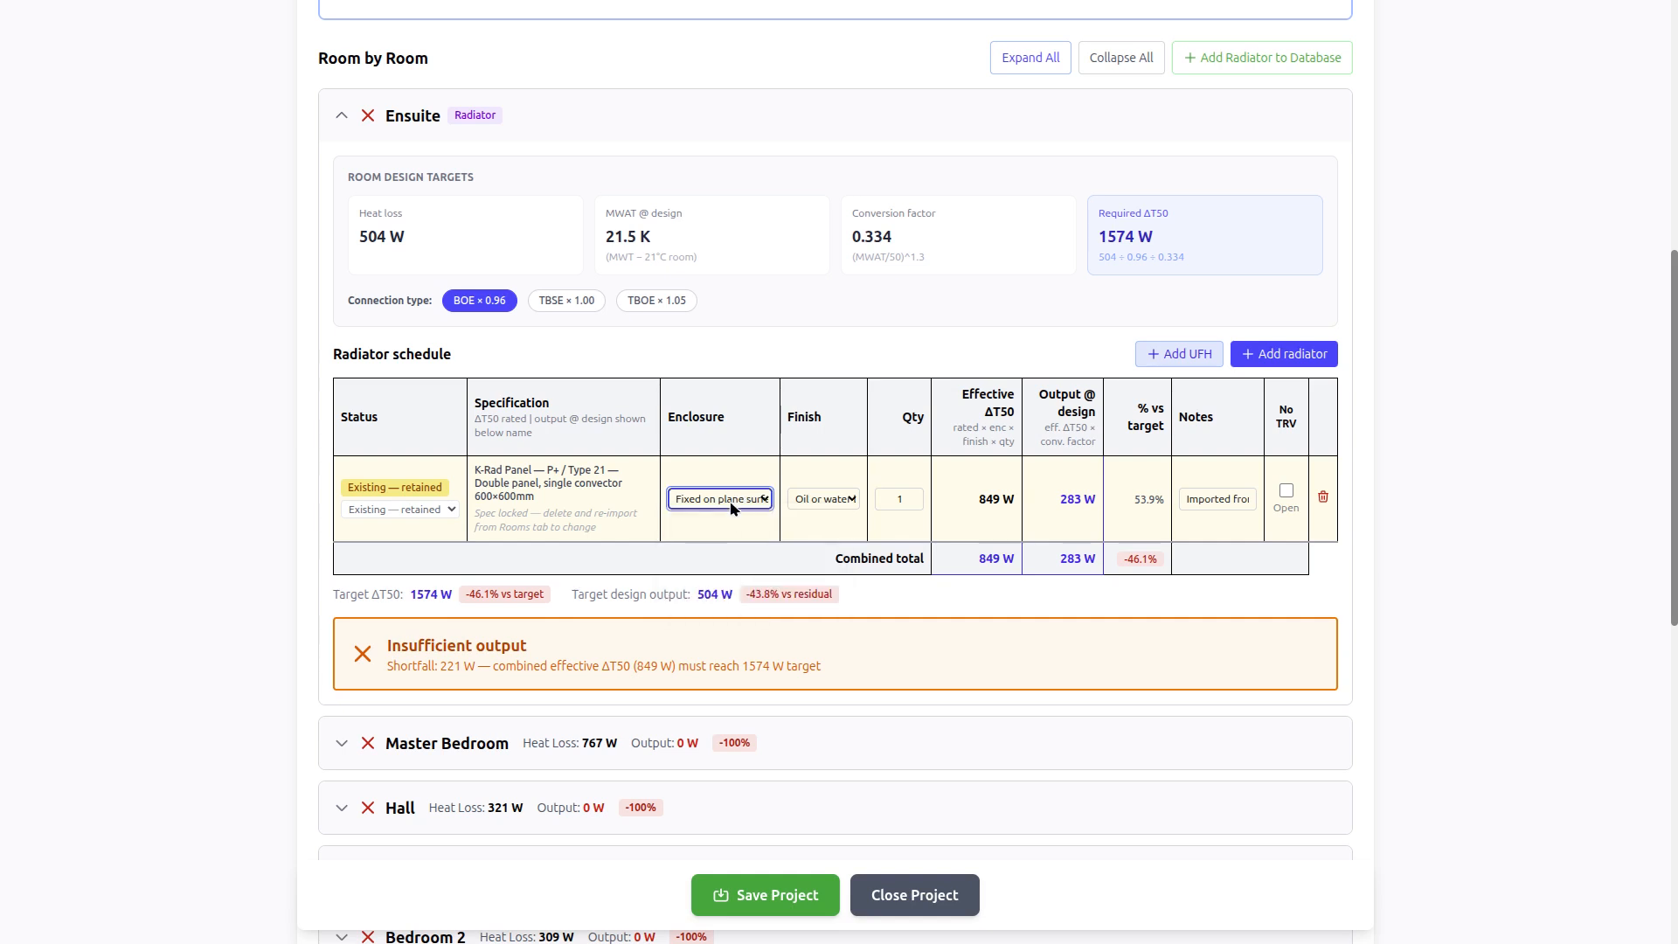
pyautogui.click(819, 500)
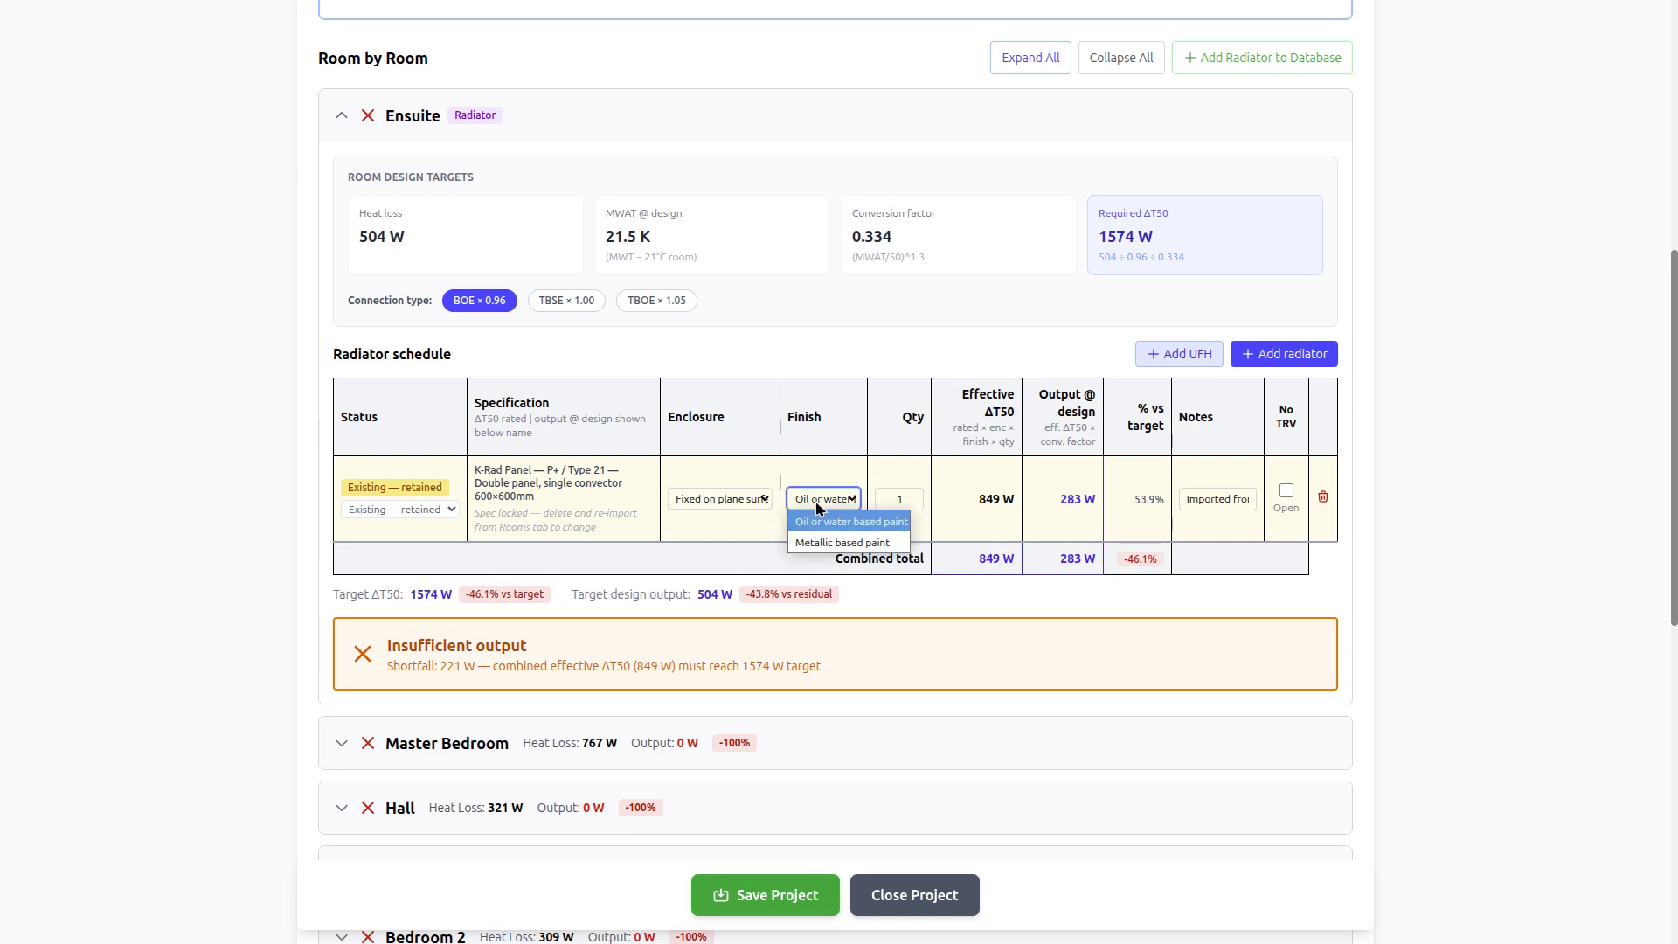
pyautogui.click(819, 527)
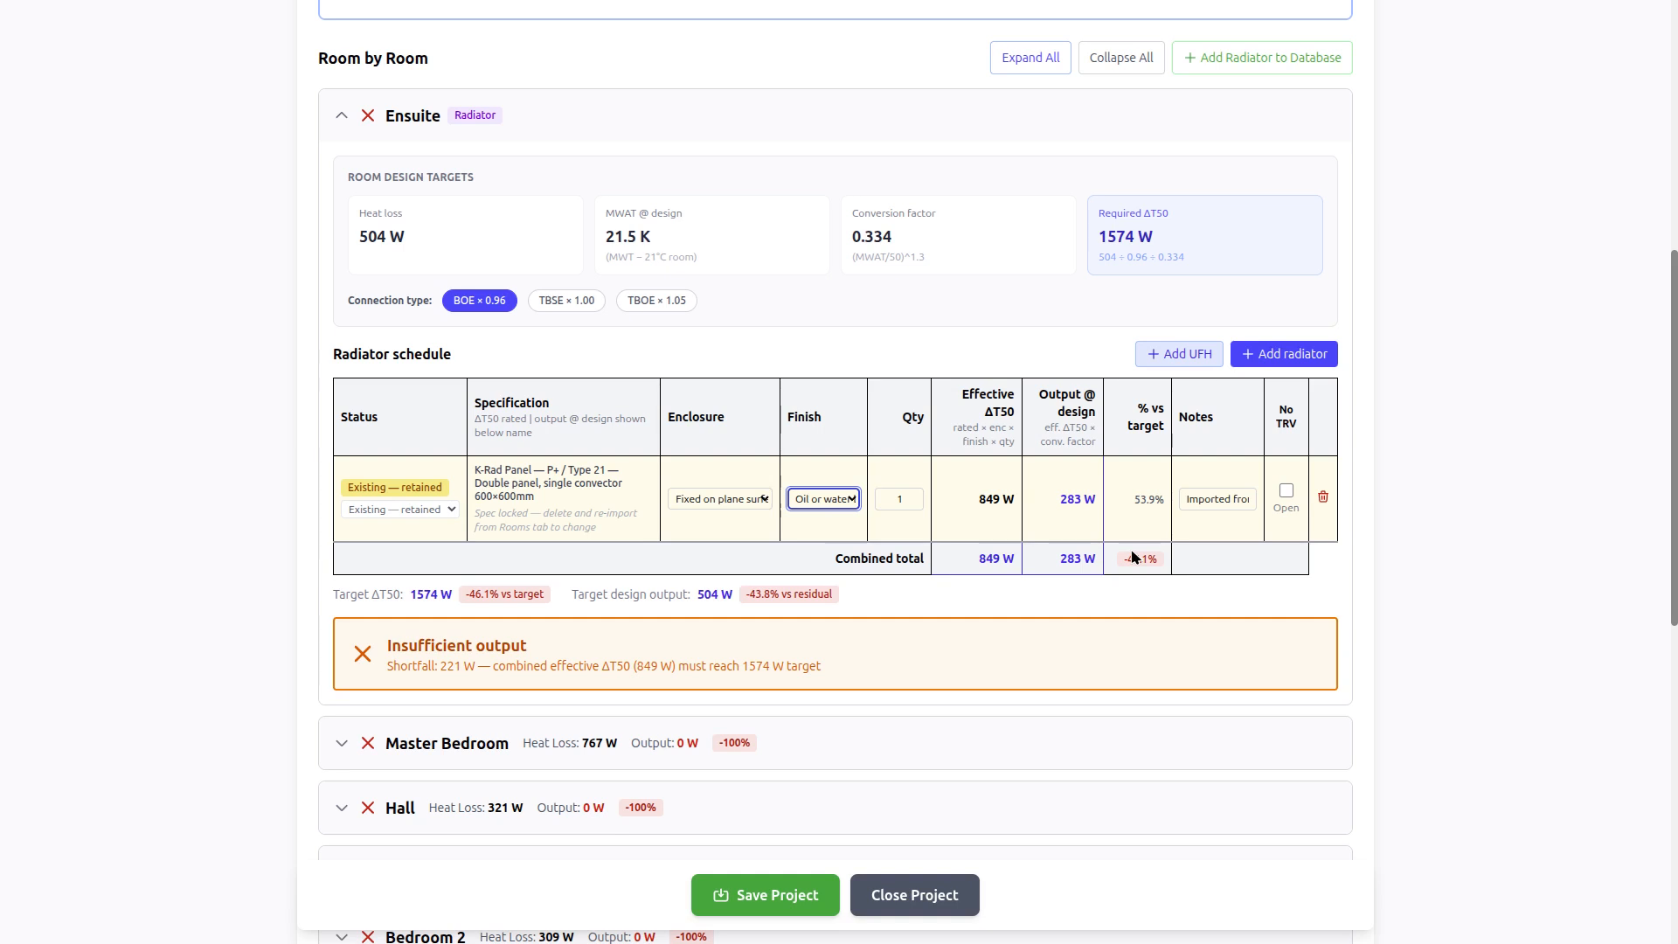
# Examine the existing radiator's effective ΔT50, percentage against target and the output shortfall for the Ensuite
pyautogui.click(980, 500)
pyautogui.moveTo(386, 644); pyautogui.dragTo(904, 684)
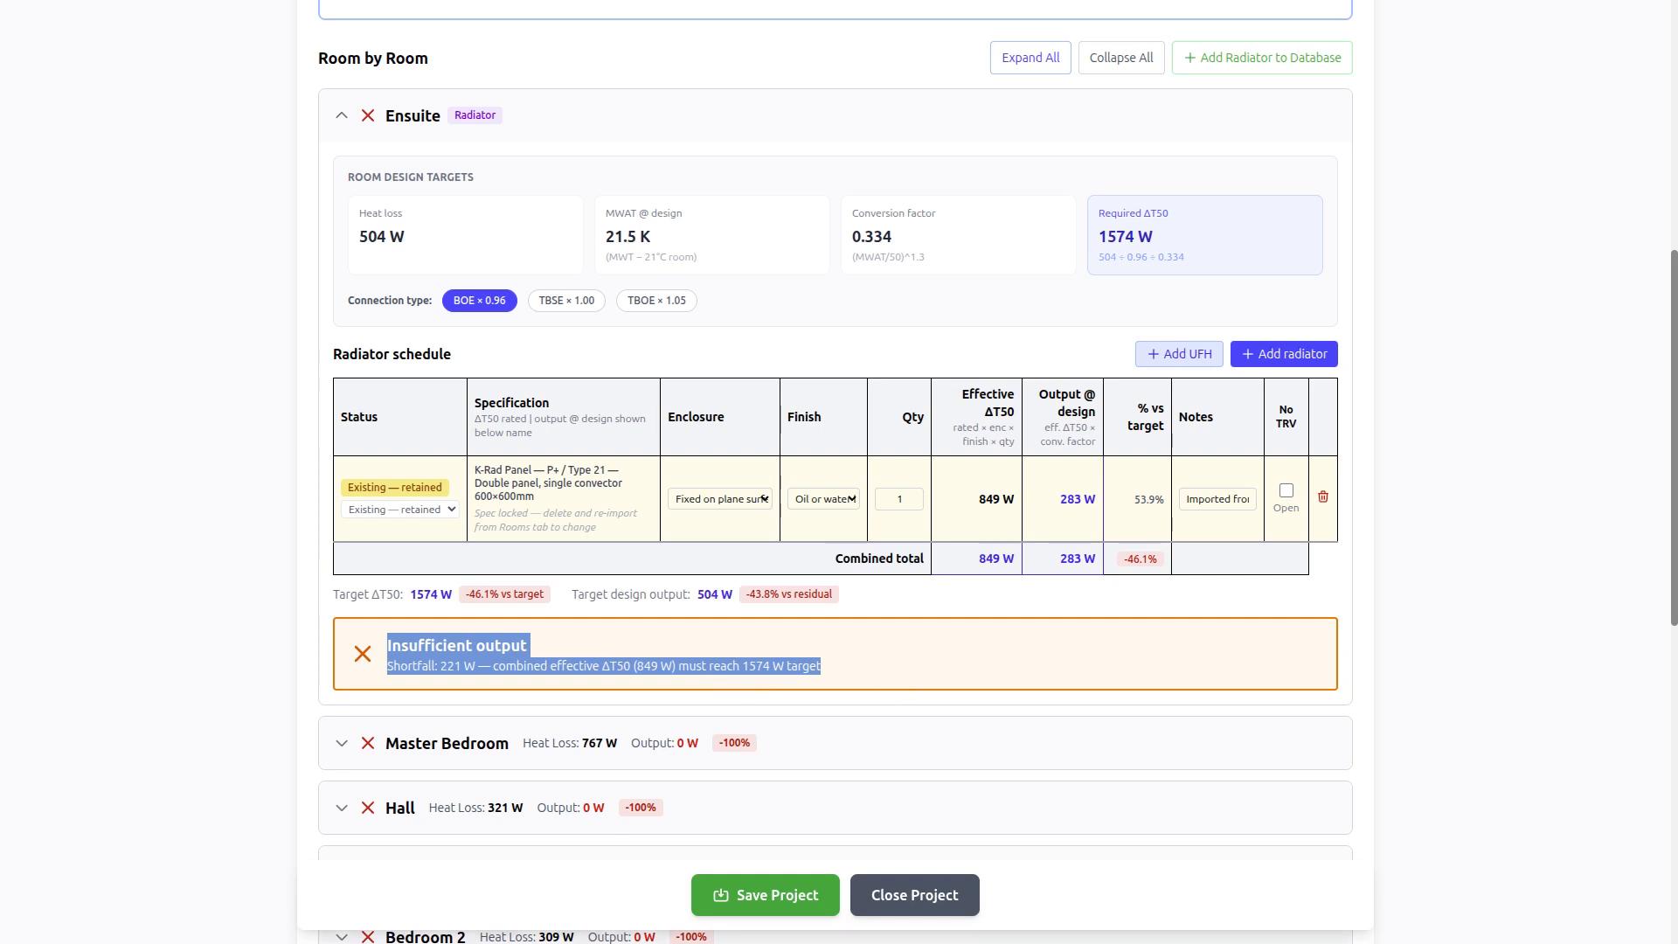
pyautogui.click(1111, 589)
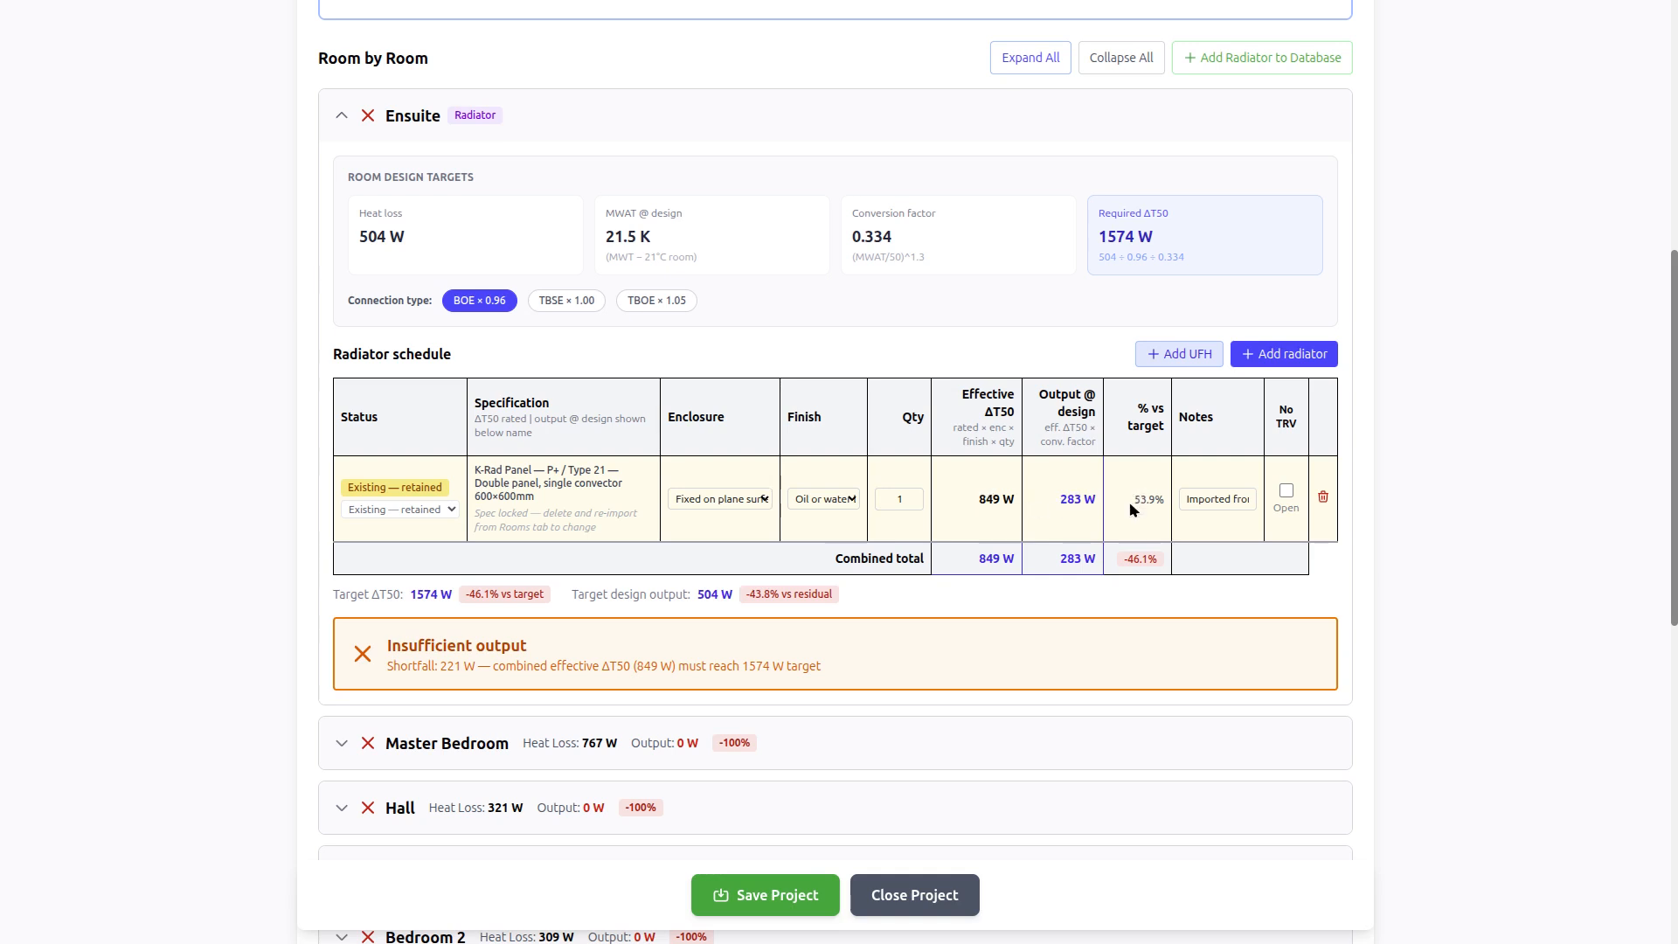
pyautogui.moveTo(1136, 499); pyautogui.dragTo(1167, 504)
pyautogui.moveTo(1102, 234); pyautogui.dragTo(1162, 236)
pyautogui.moveTo(979, 499); pyautogui.dragTo(1002, 499)
pyautogui.moveTo(1124, 557); pyautogui.dragTo(1163, 564)
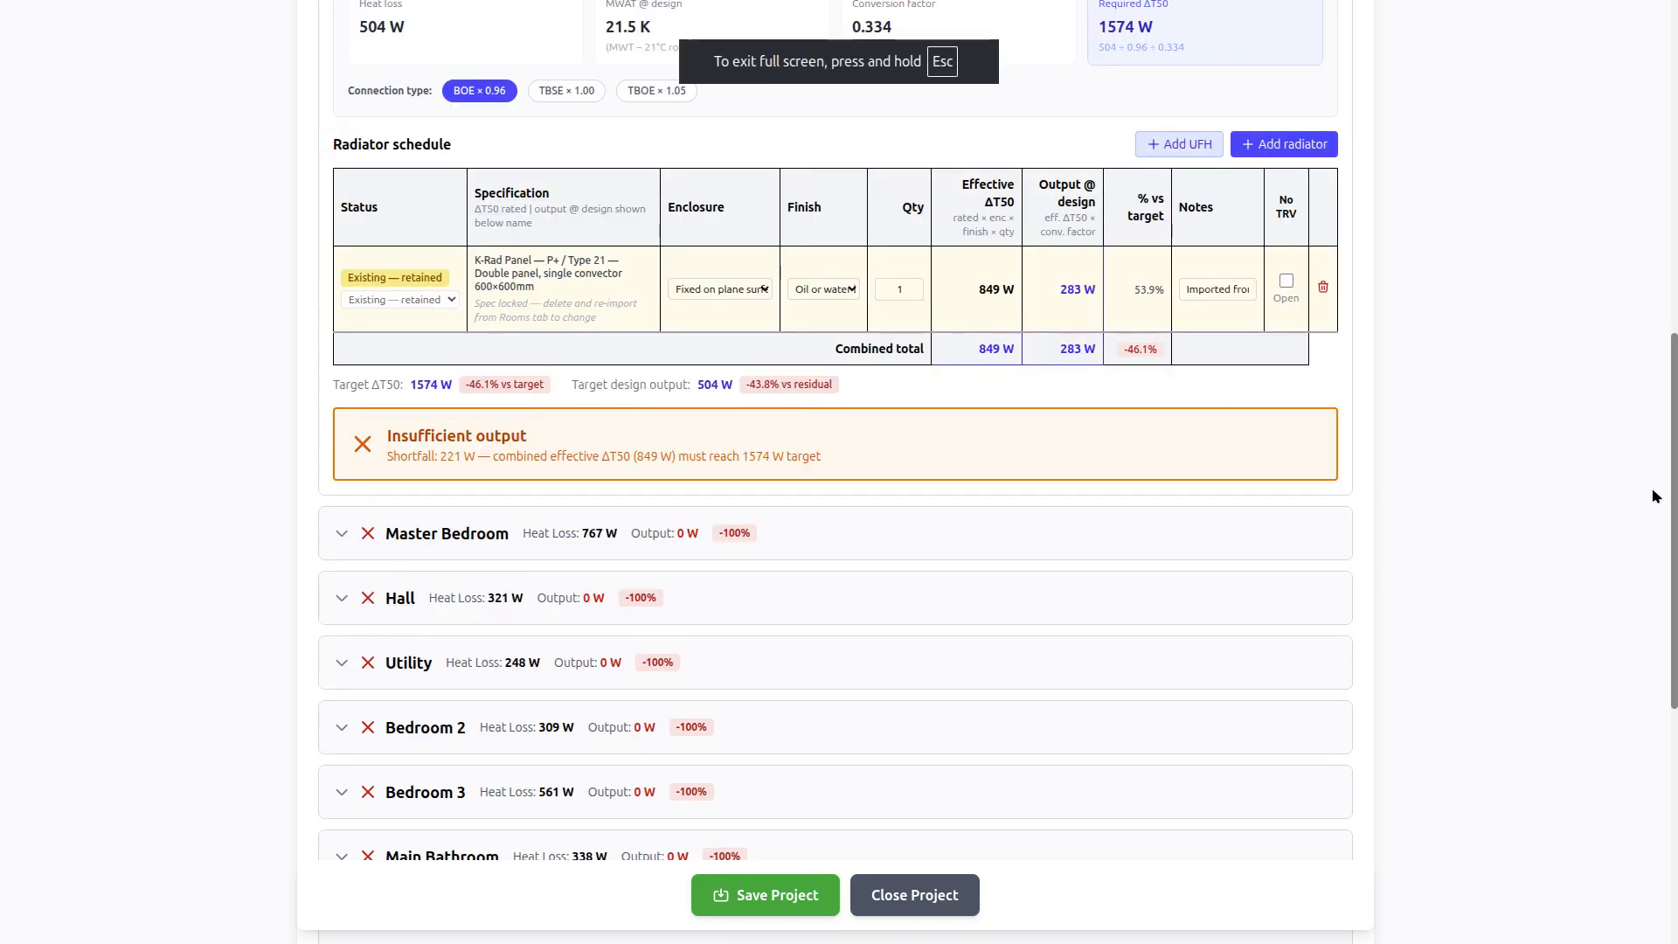
# Add a new radiator to the Ensuite schedule, searching by 400 × 400 mm and choosing the K1 Stelrad Classic Compact
pyautogui.click(1263, 155)
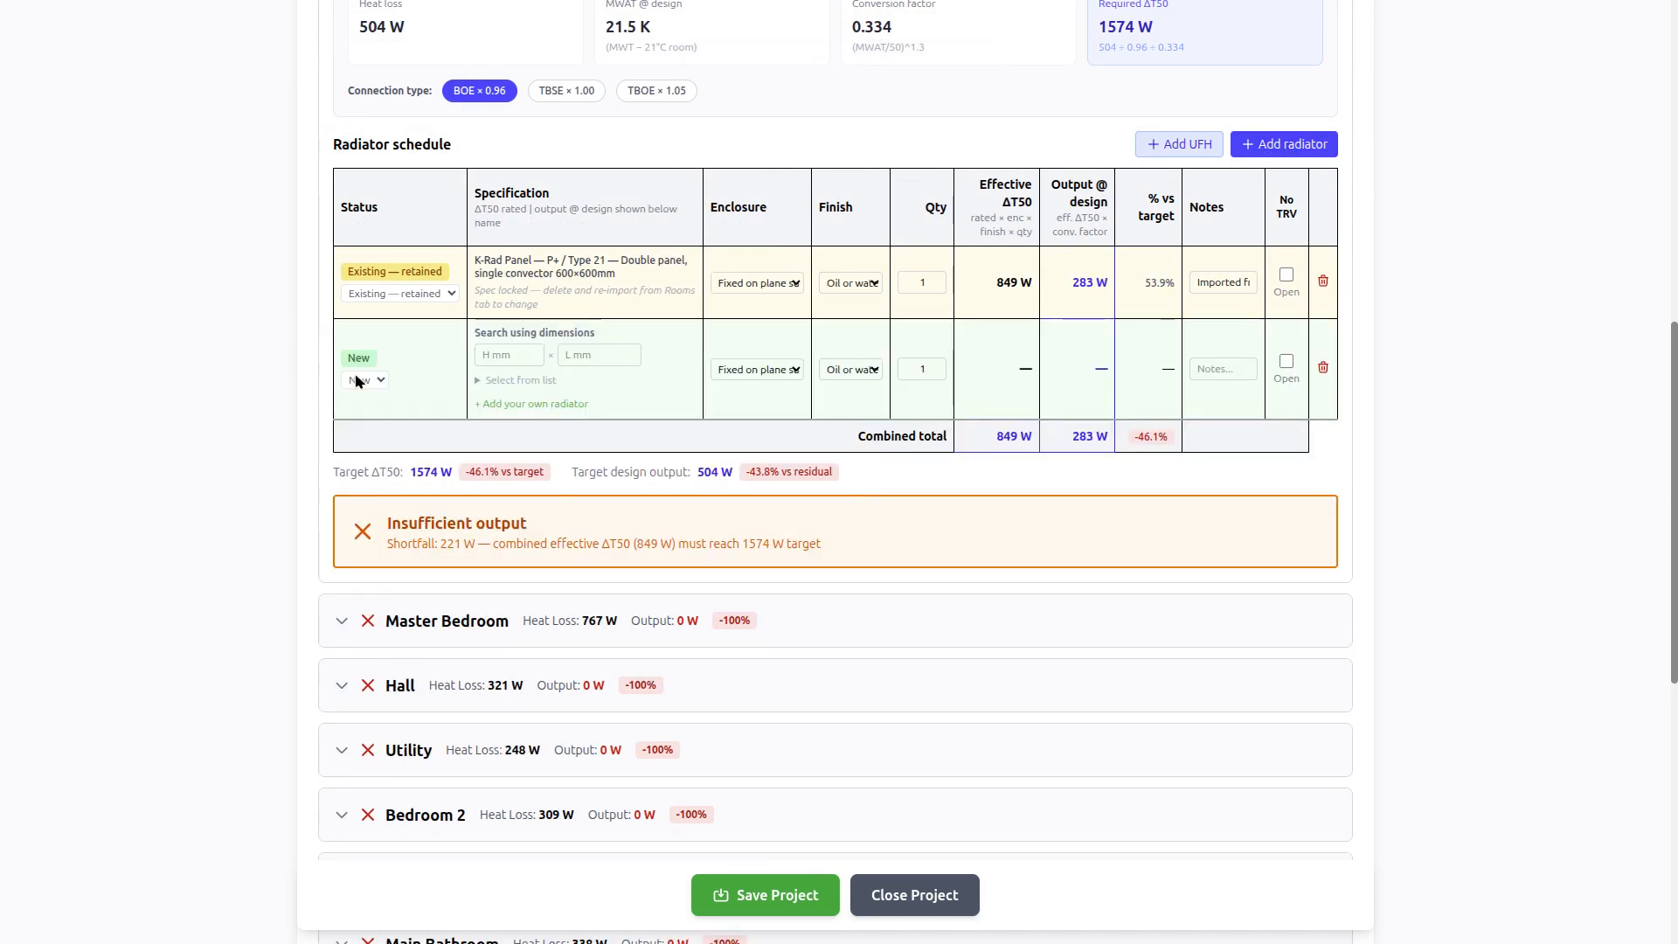
pyautogui.click(502, 353)
pyautogui.write('400')
pyautogui.click(580, 358)
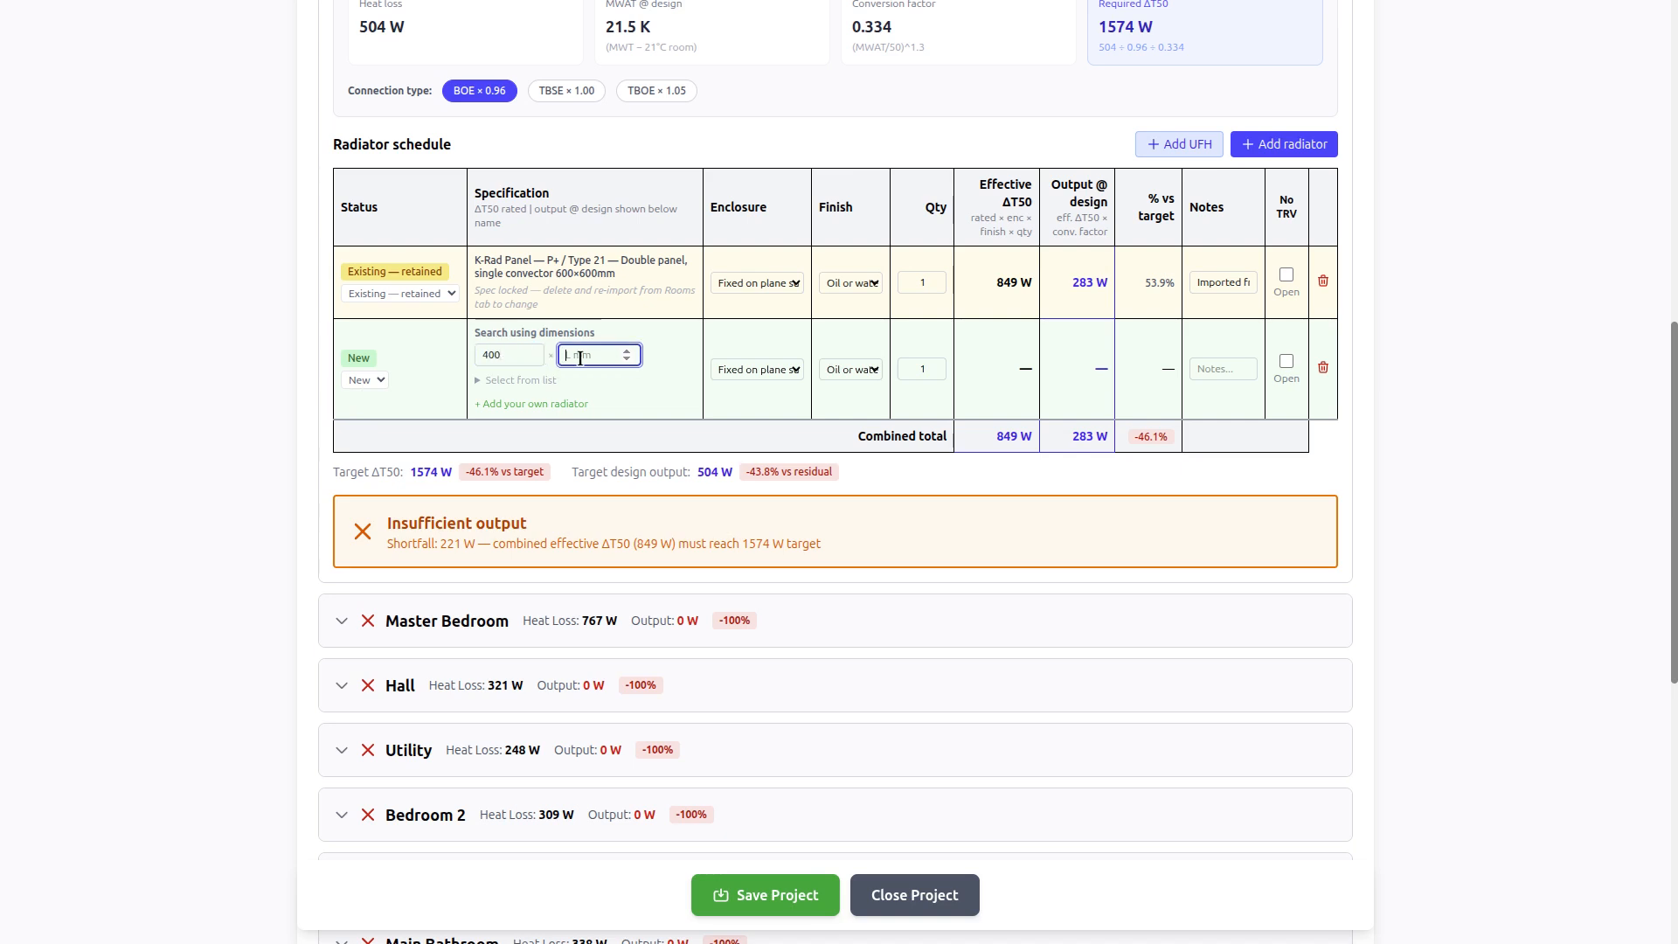
pyautogui.write('400')
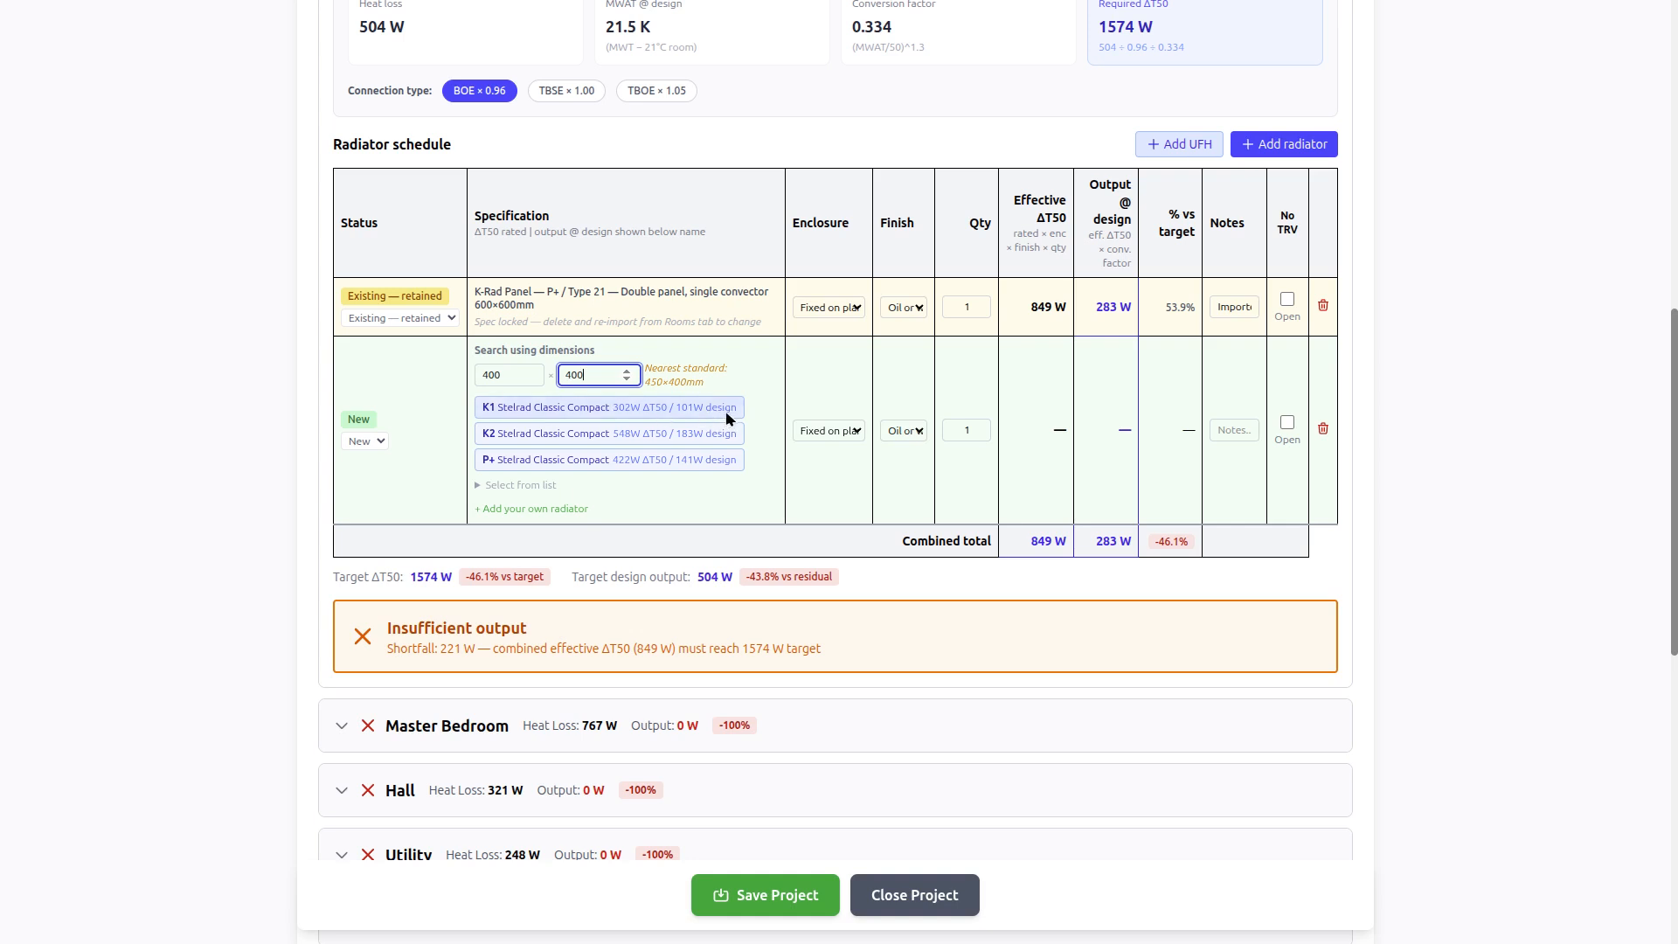
pyautogui.click(527, 405)
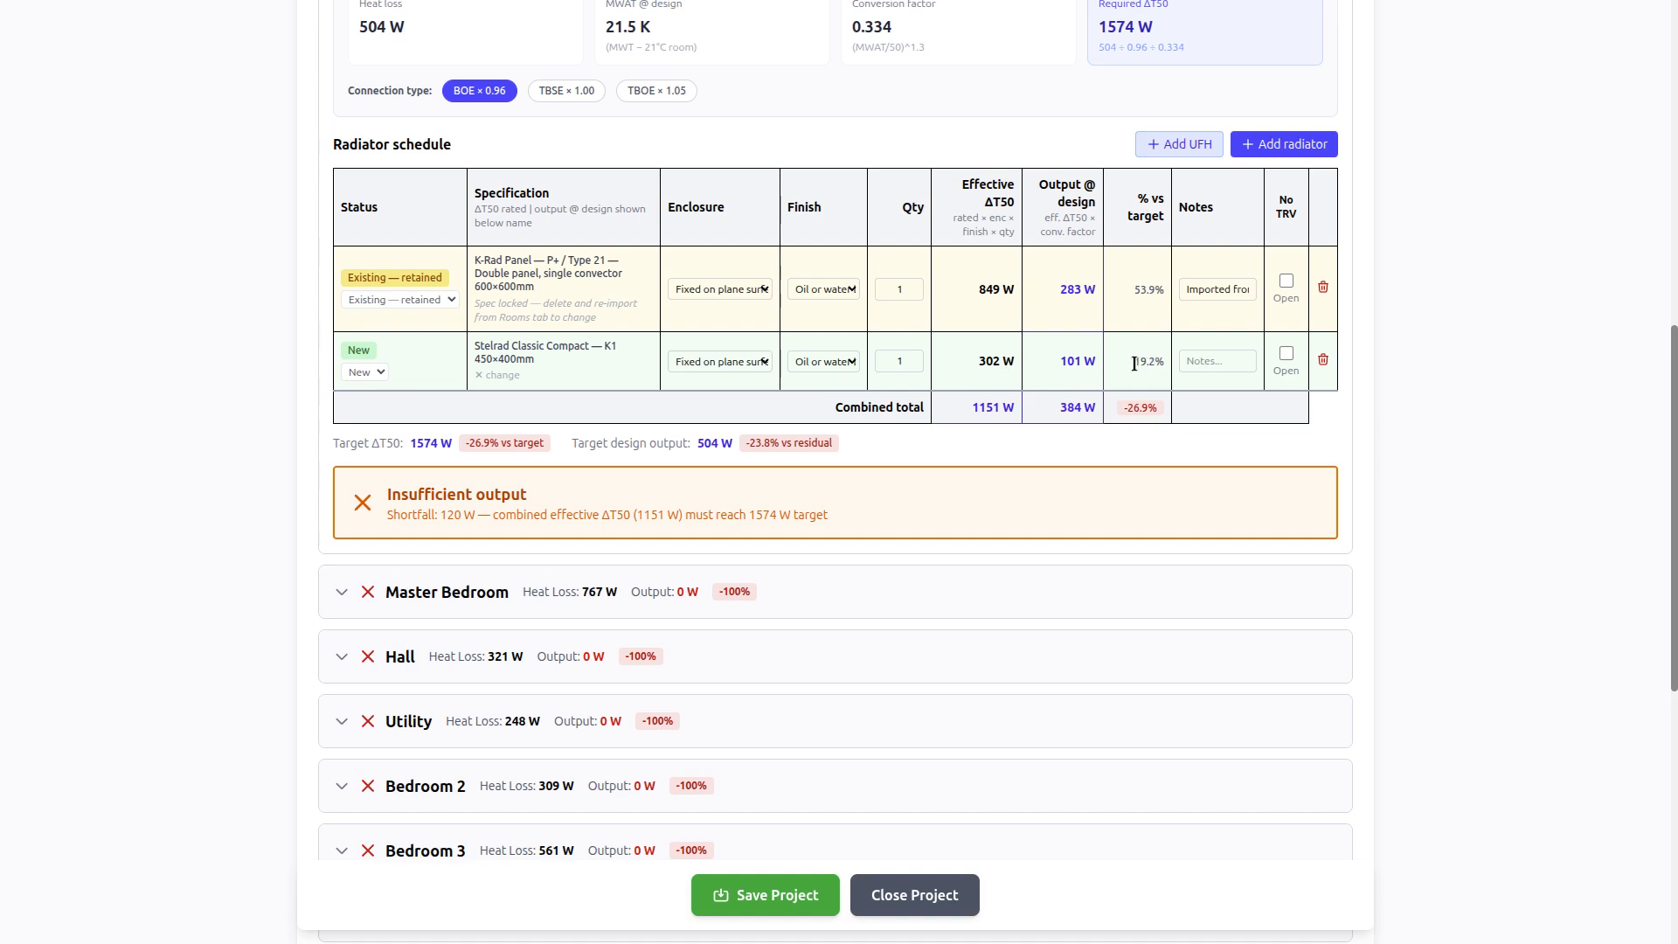
# Check the new radiator's percentage against target and compare the combined effective ΔT50 with the Ensuite's target
pyautogui.moveTo(1134, 363); pyautogui.dragTo(1172, 370)
pyautogui.moveTo(410, 438); pyautogui.dragTo(485, 442)
pyautogui.click(1126, 413)
pyautogui.moveTo(1124, 409); pyautogui.dragTo(1174, 413)
pyautogui.click(976, 406)
pyautogui.moveTo(411, 443); pyautogui.dragTo(446, 448)
pyautogui.scroll(1, 790, 432)
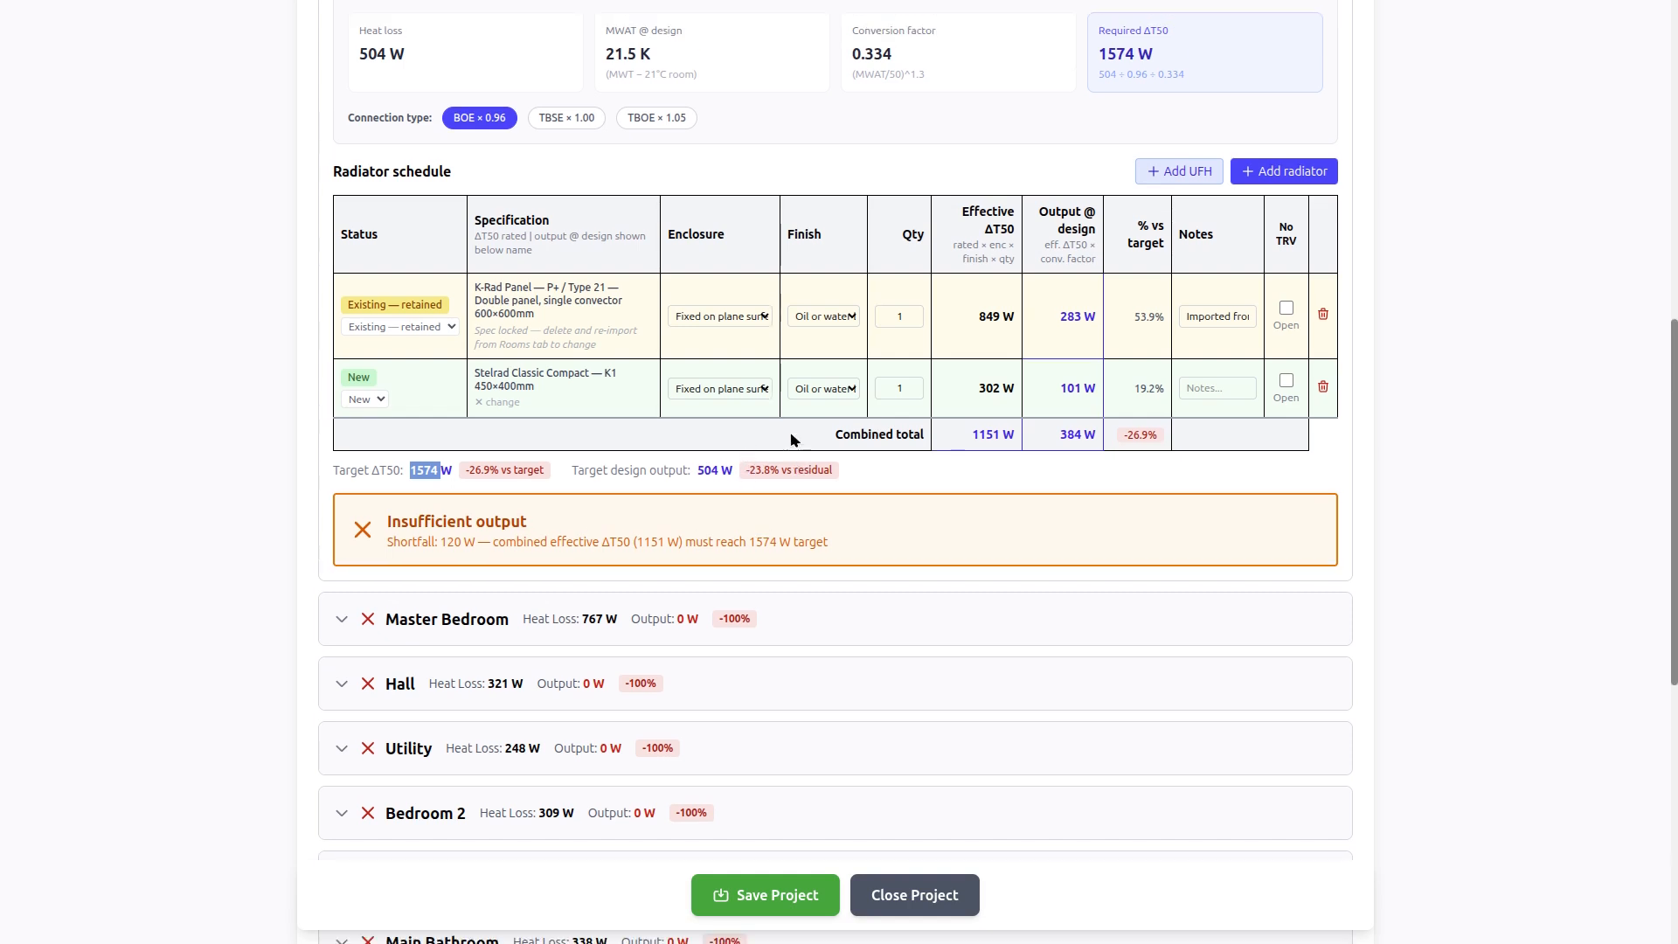
pyautogui.scroll(-1, 790, 432)
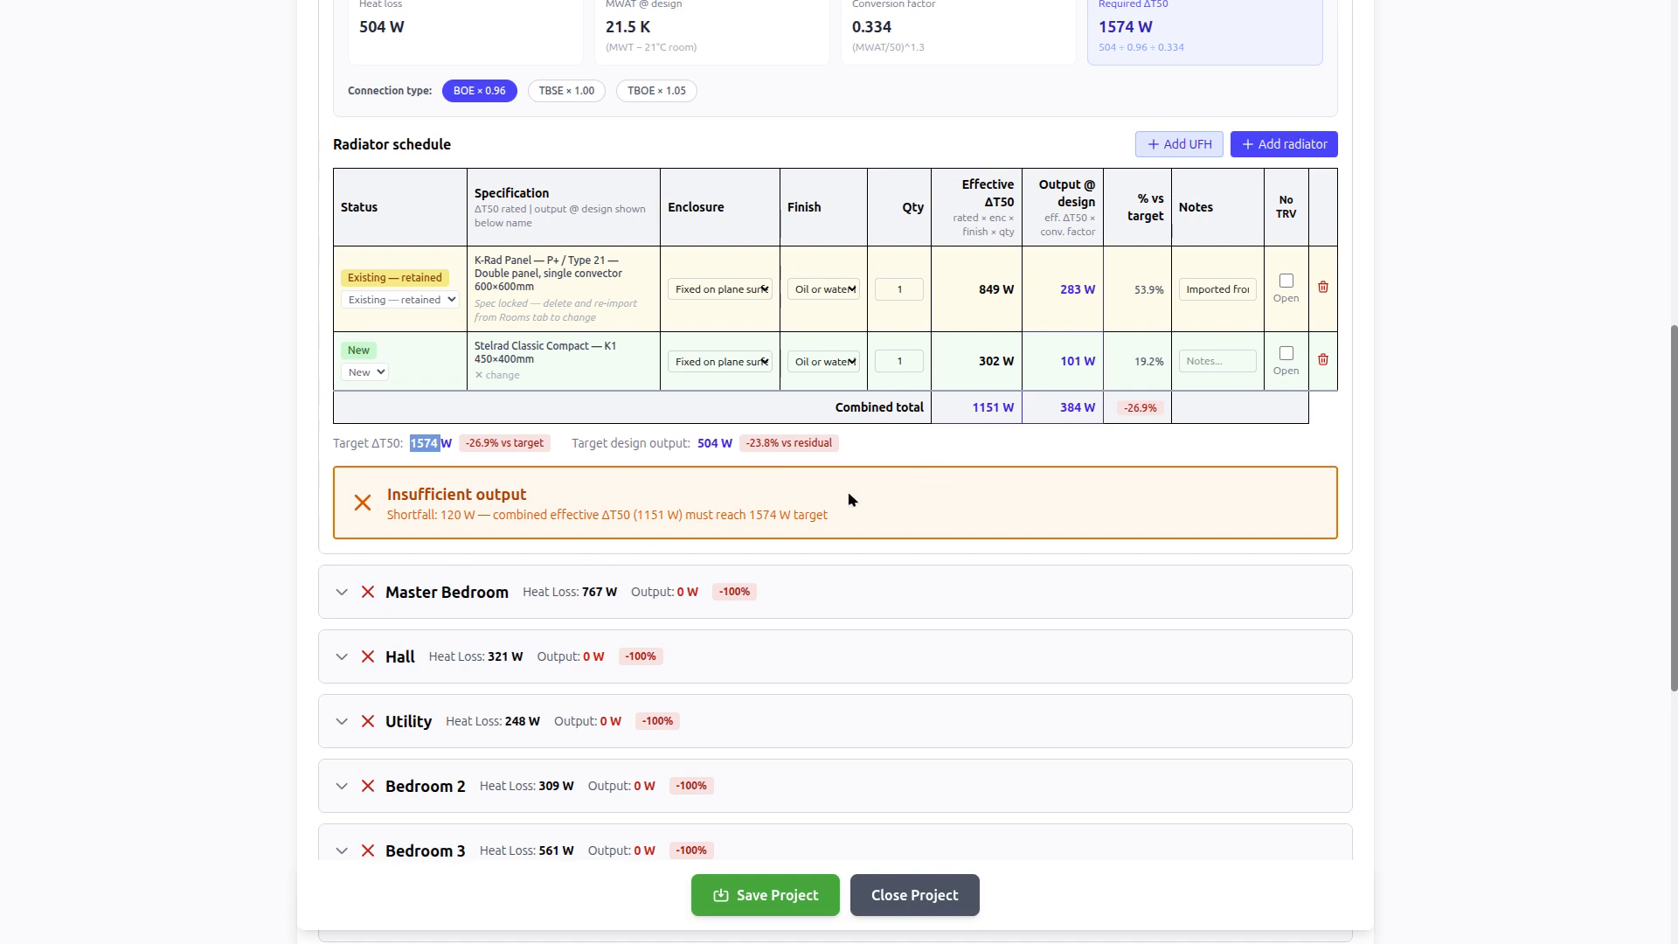
# Delete the new Stelrad radiator from the Ensuite schedule and set the existing K-Rad panel's status to Existing — replace
pyautogui.click(1323, 361)
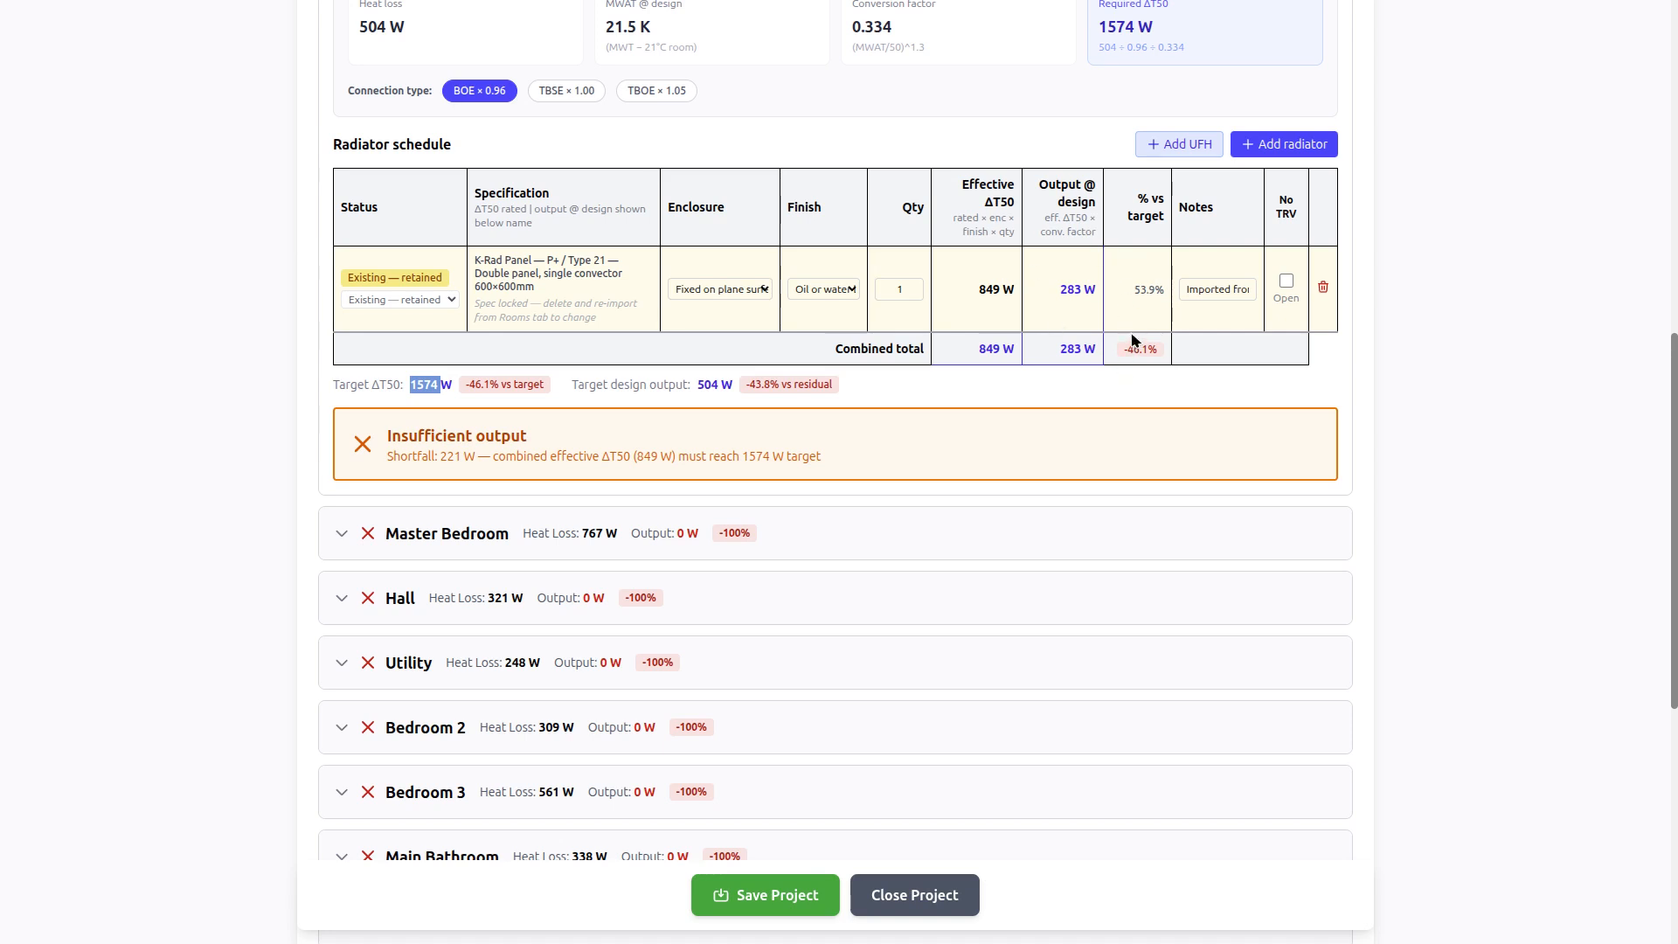
pyautogui.click(449, 301)
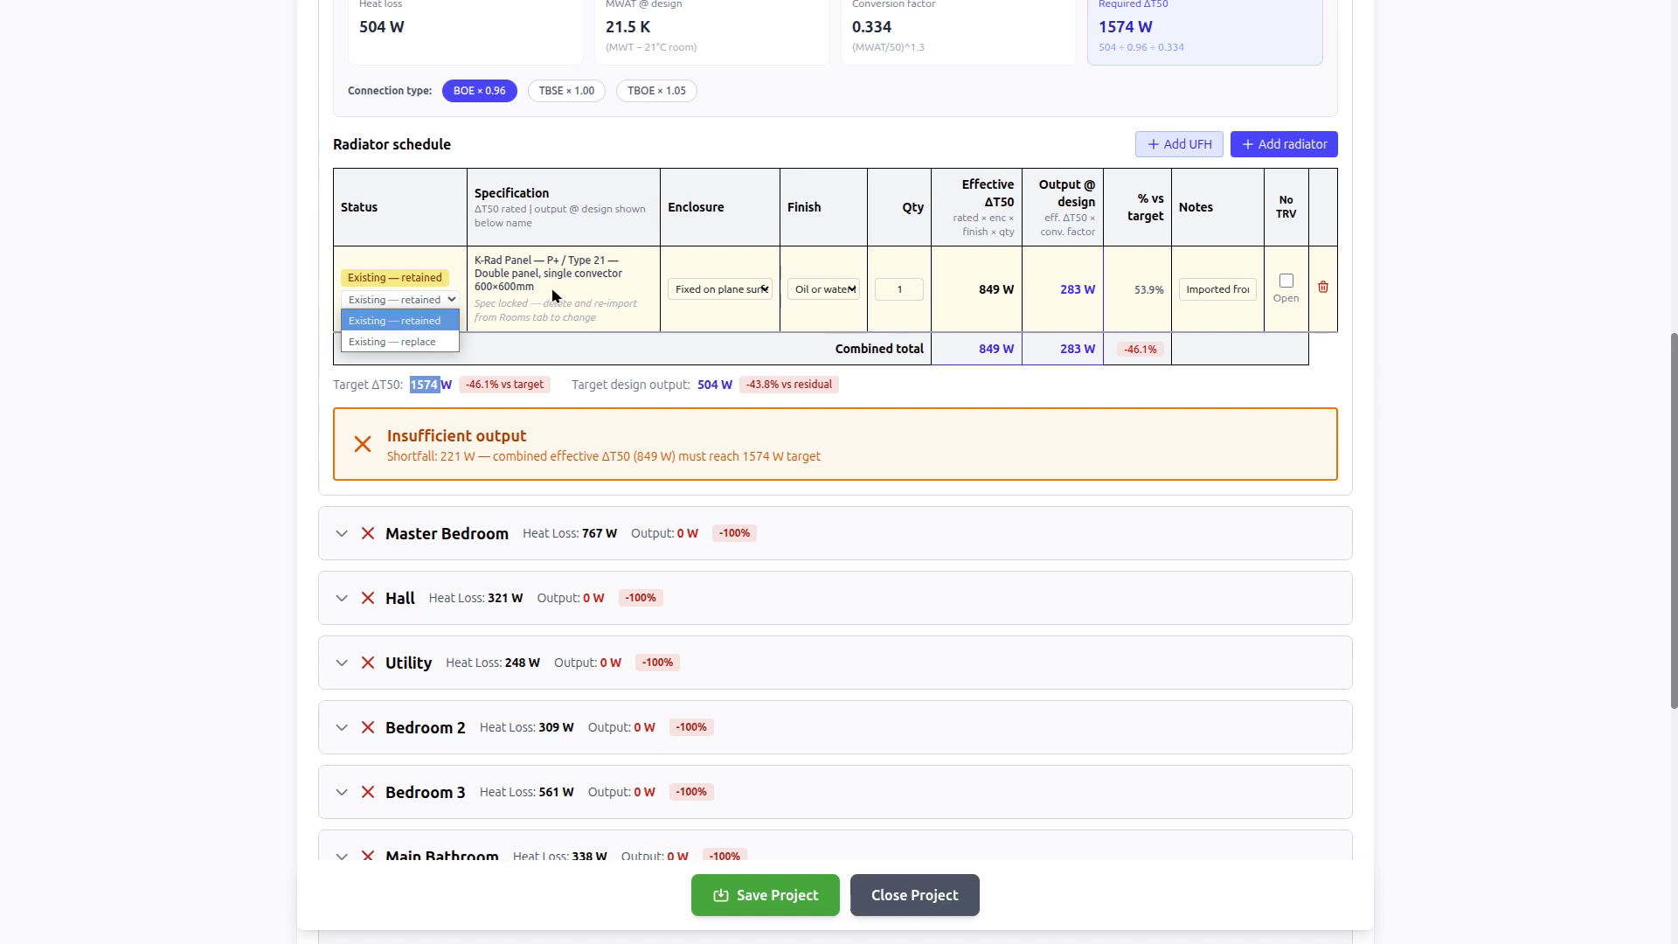
pyautogui.click(434, 343)
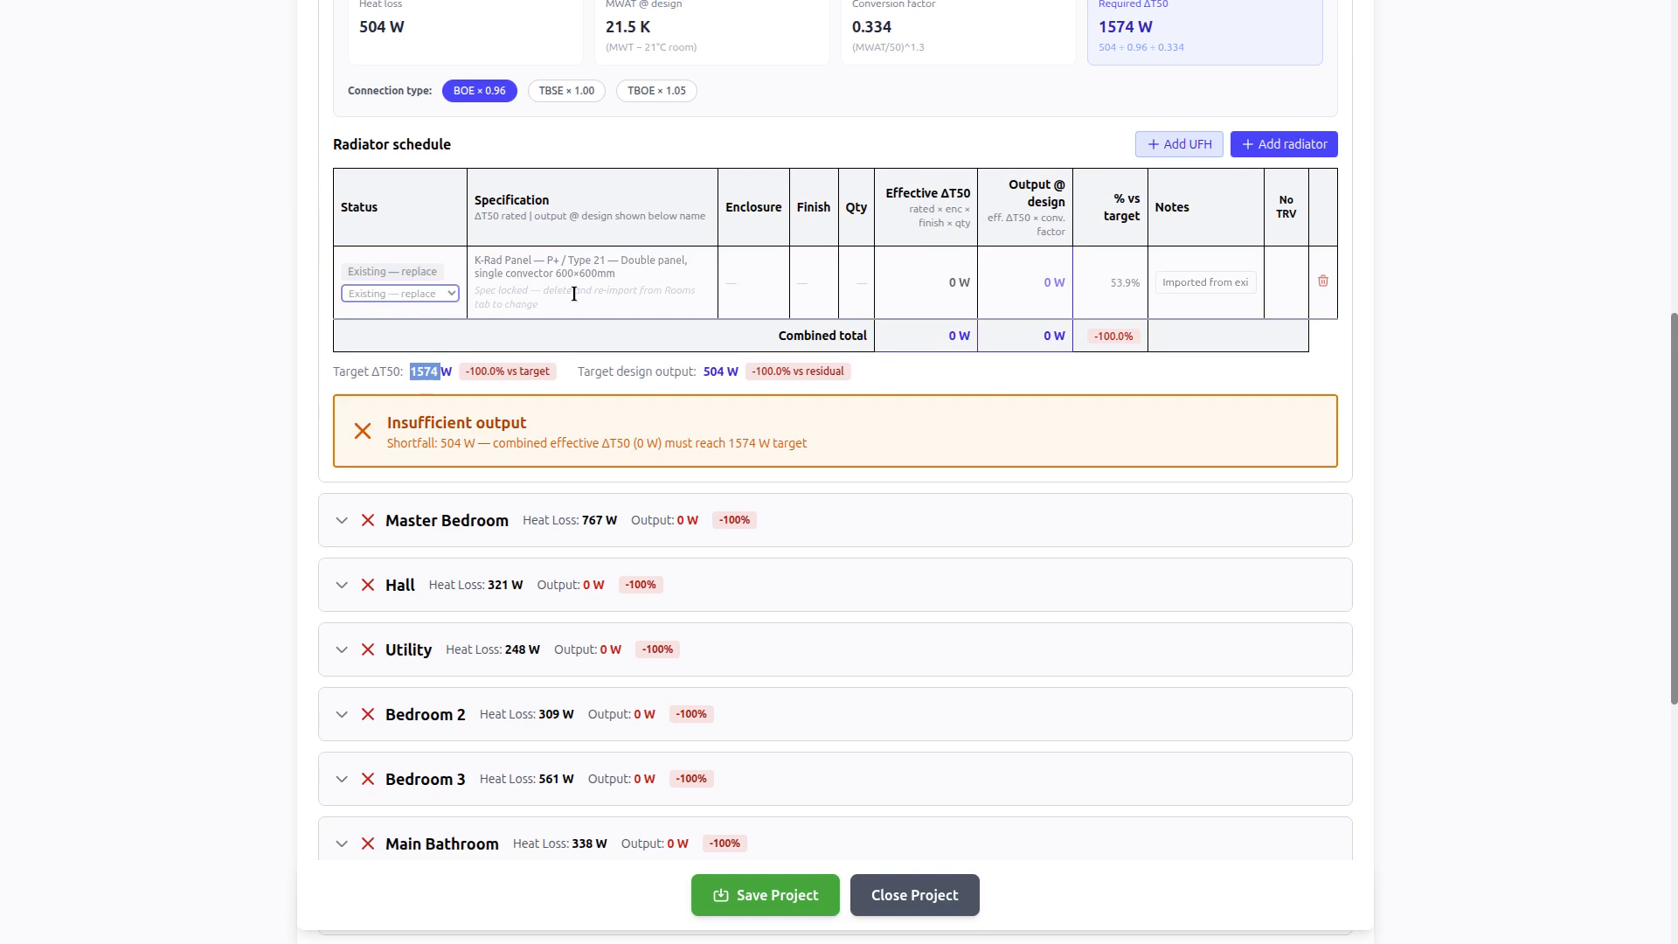
# Add a new radiator to the Ensuite schedule and search for models by 600 × 600 mm
pyautogui.click(1258, 145)
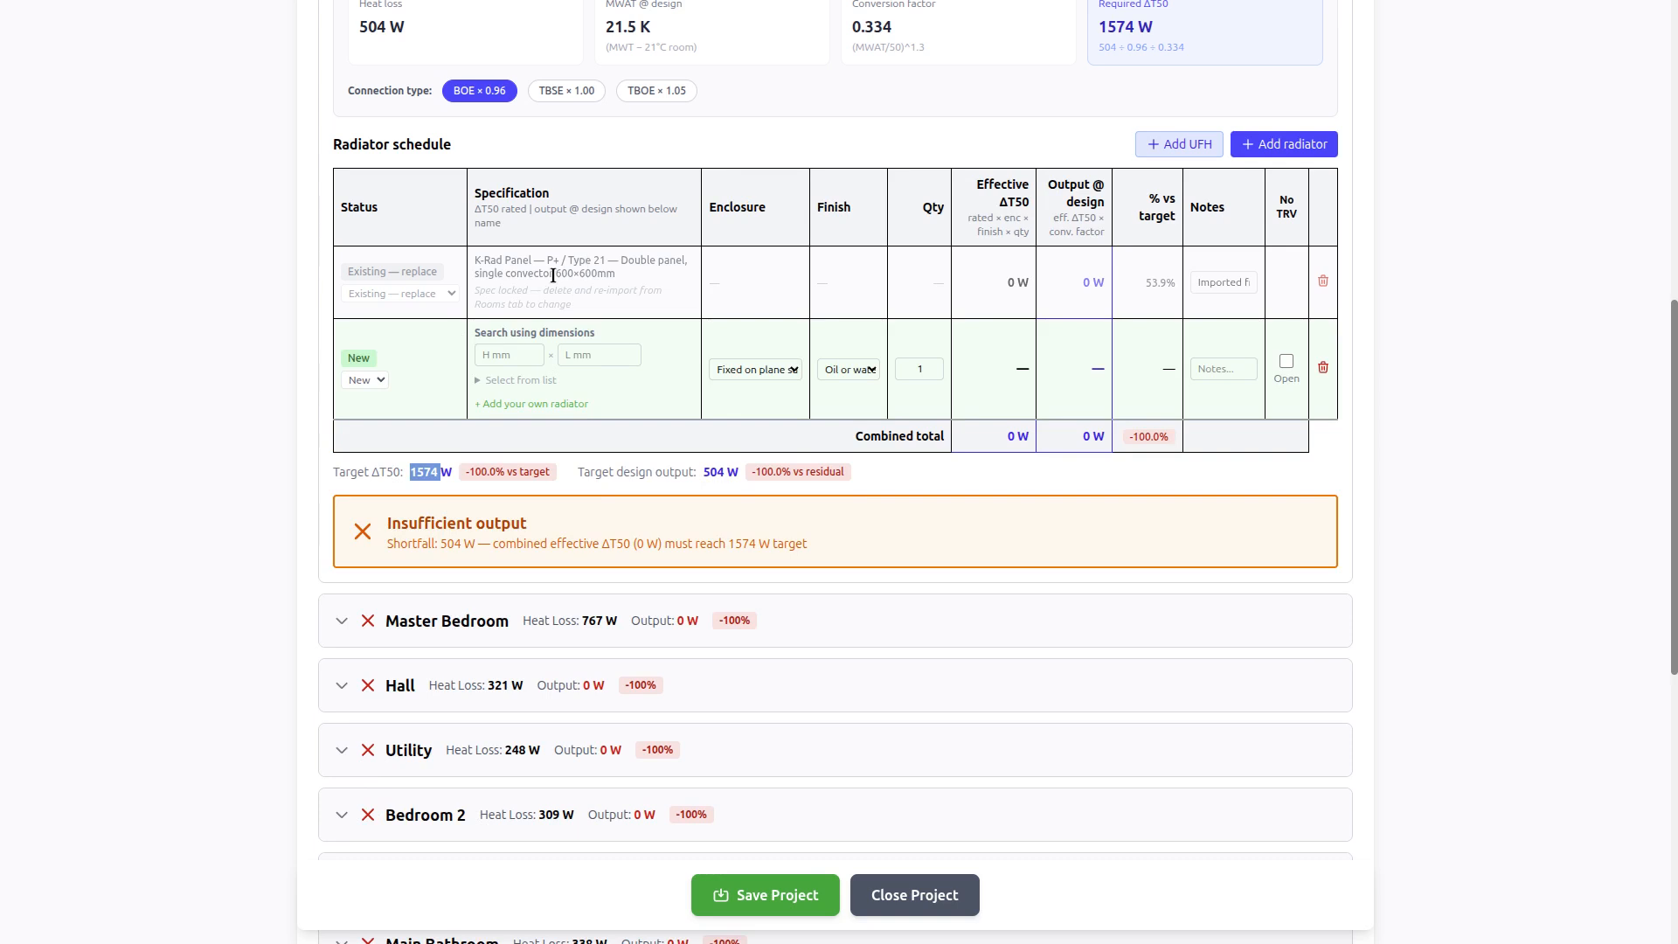
pyautogui.click(504, 351)
pyautogui.write('600')
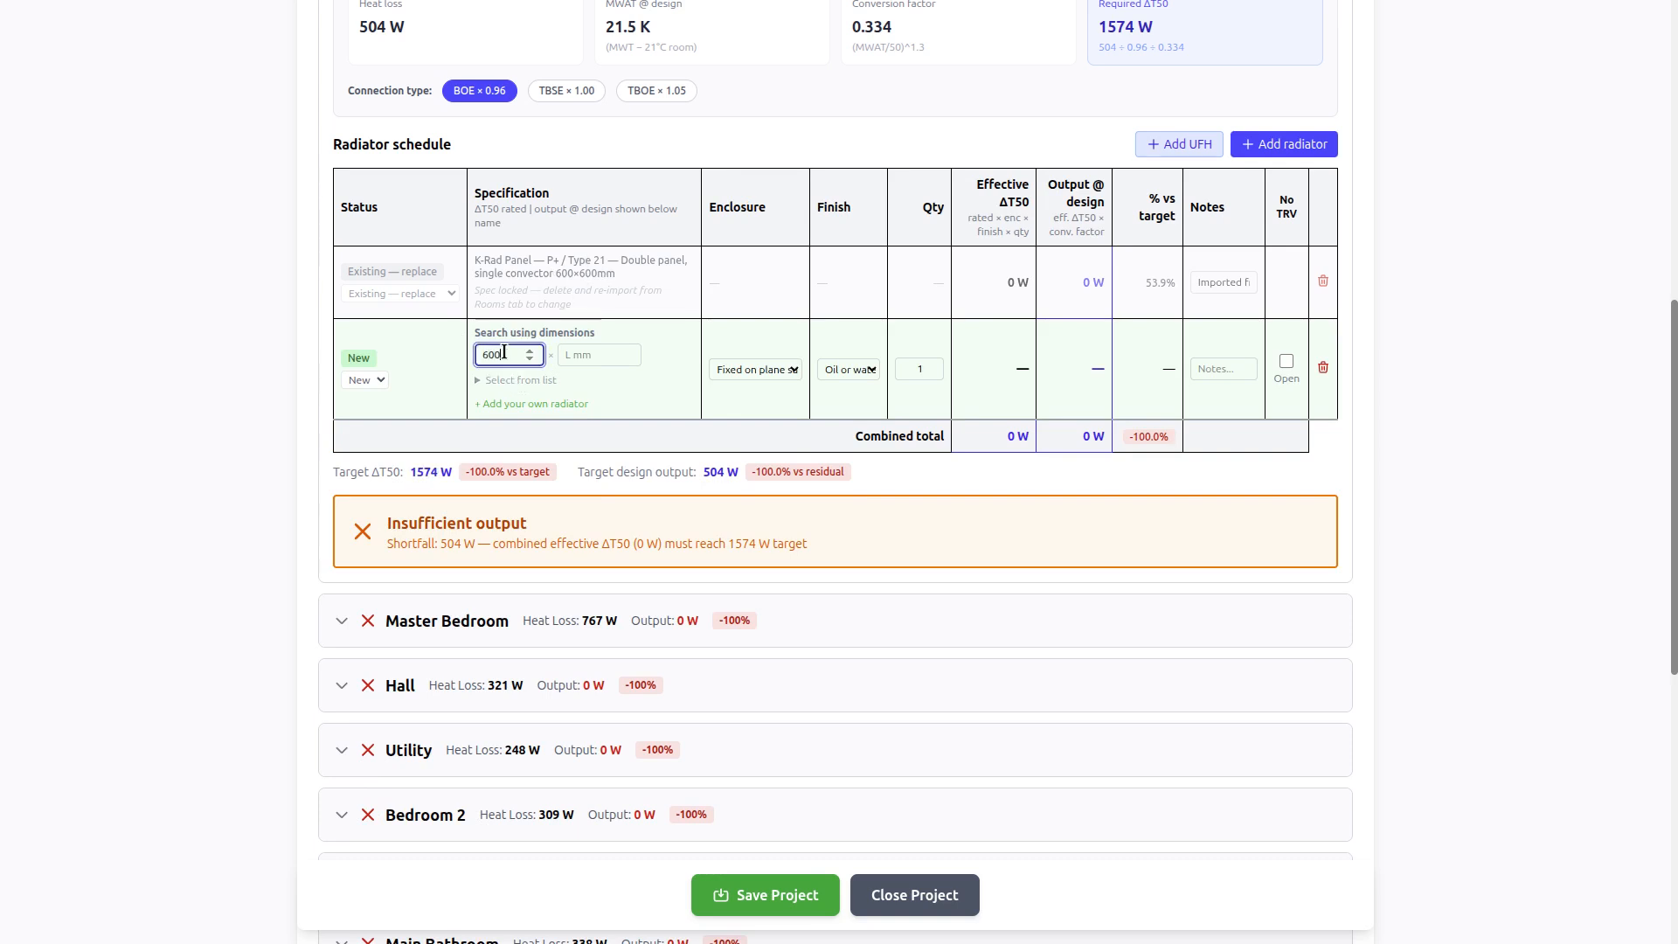
pyautogui.click(585, 358)
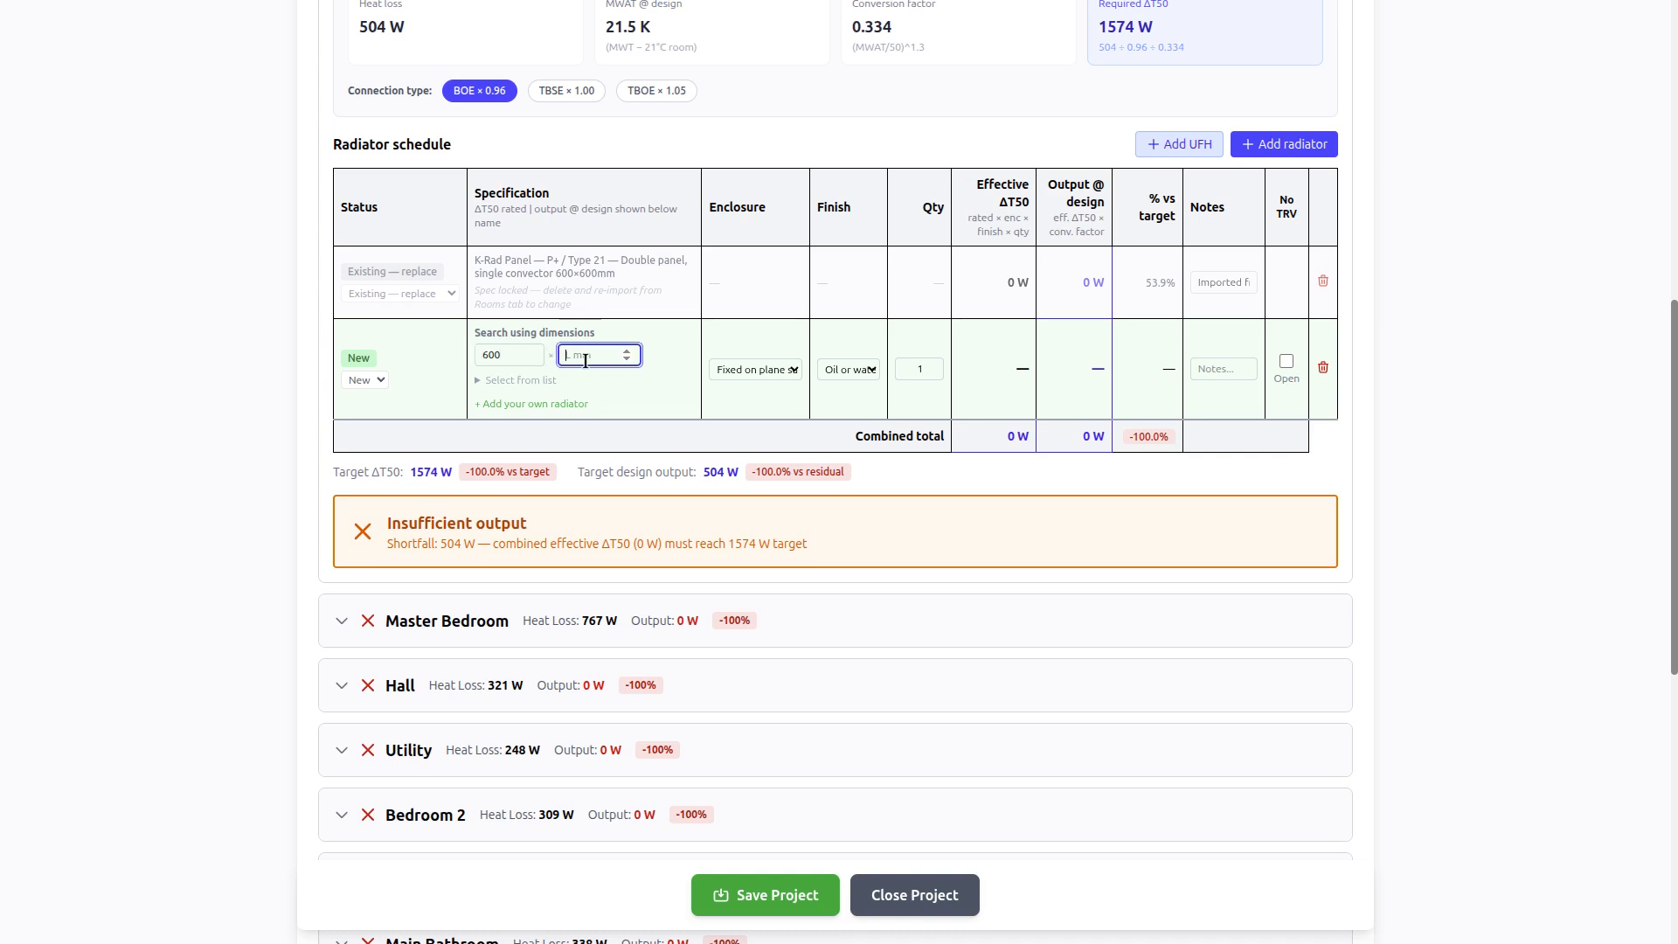
pyautogui.write('600')
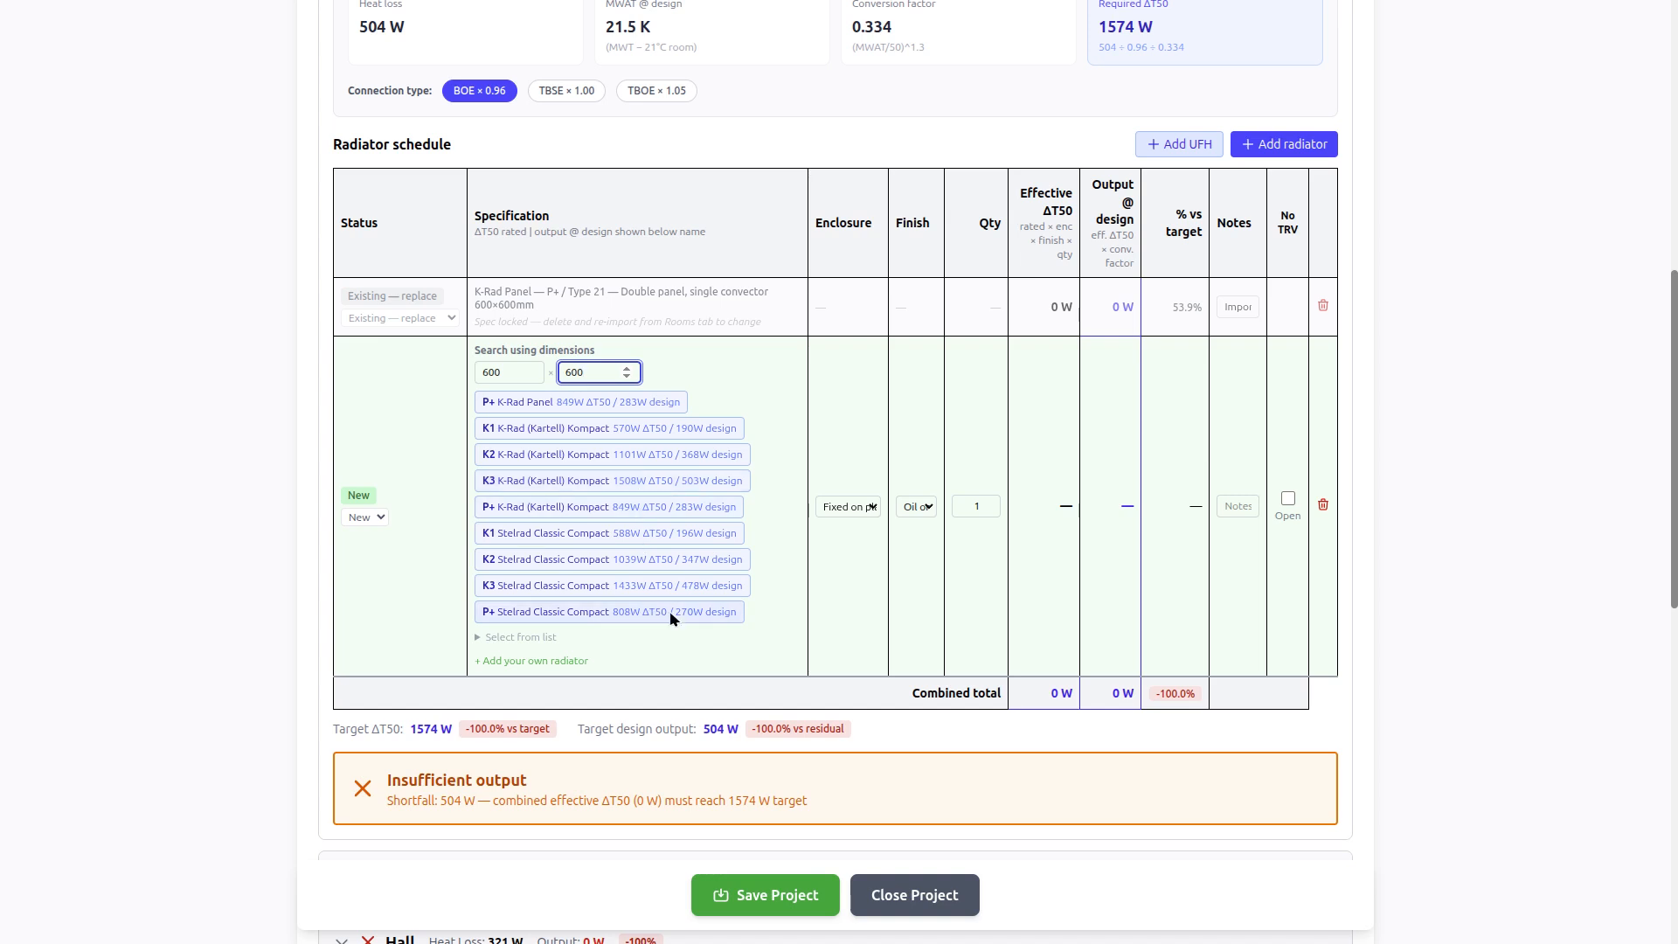
# Check the Ensuite's required ΔT50 and choose the K-Rad (Kartell) Kompact K2 / Type 22 750×800mm from the full radiator list
pyautogui.scroll(3, 670, 553)
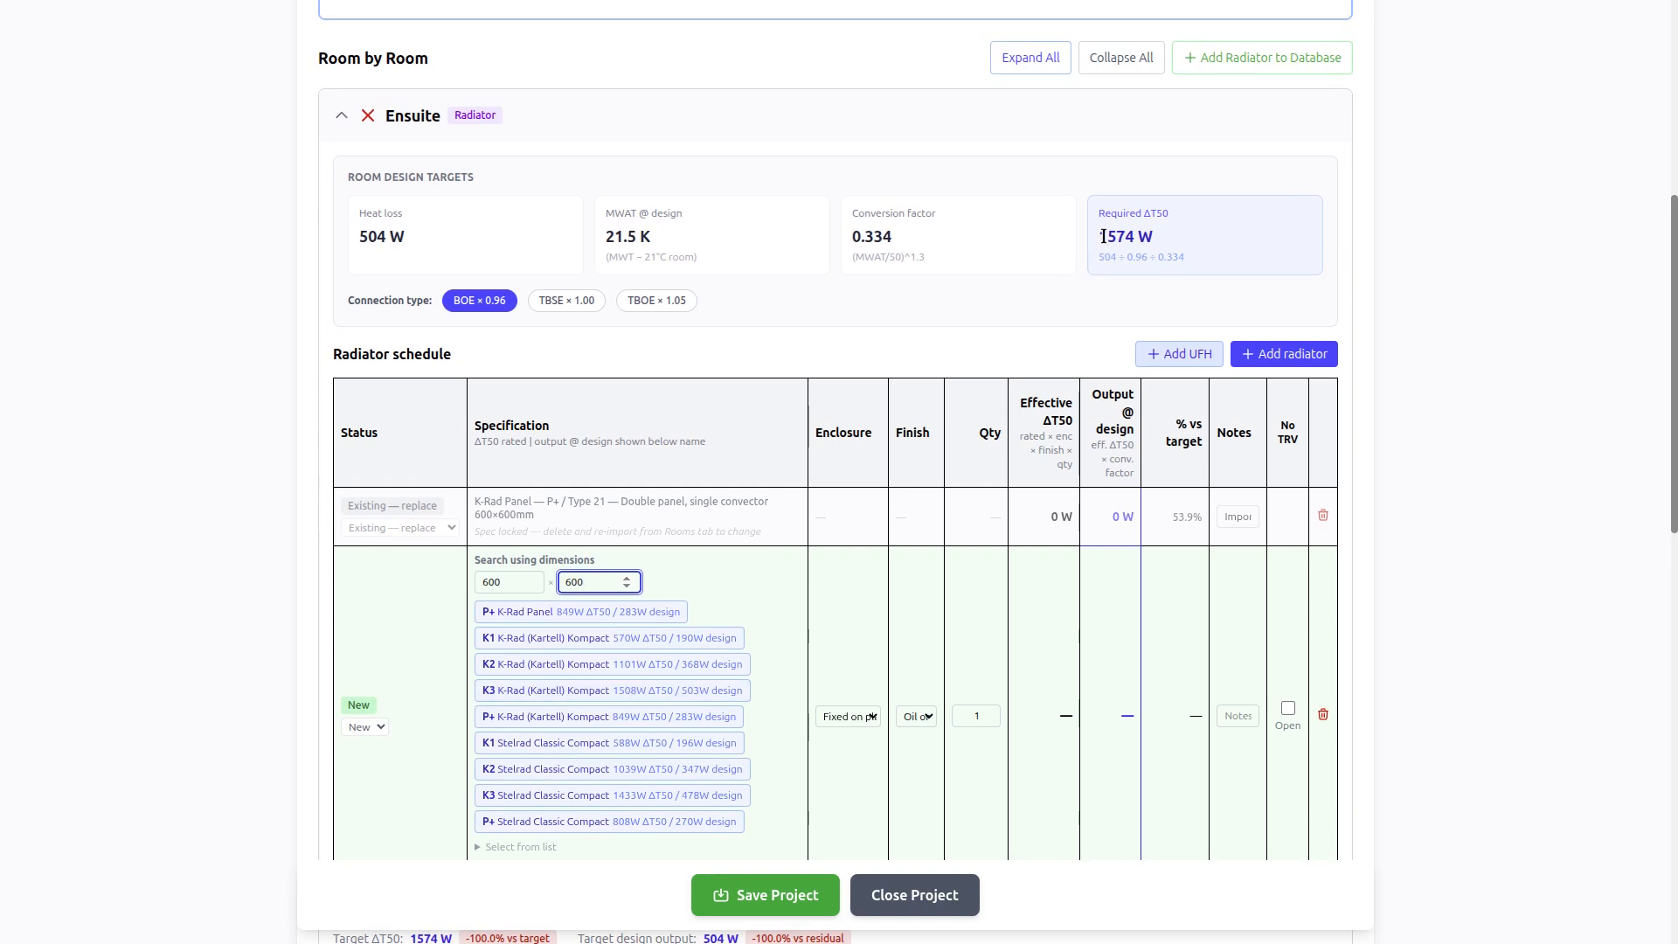
pyautogui.moveTo(1101, 236); pyautogui.dragTo(1152, 238)
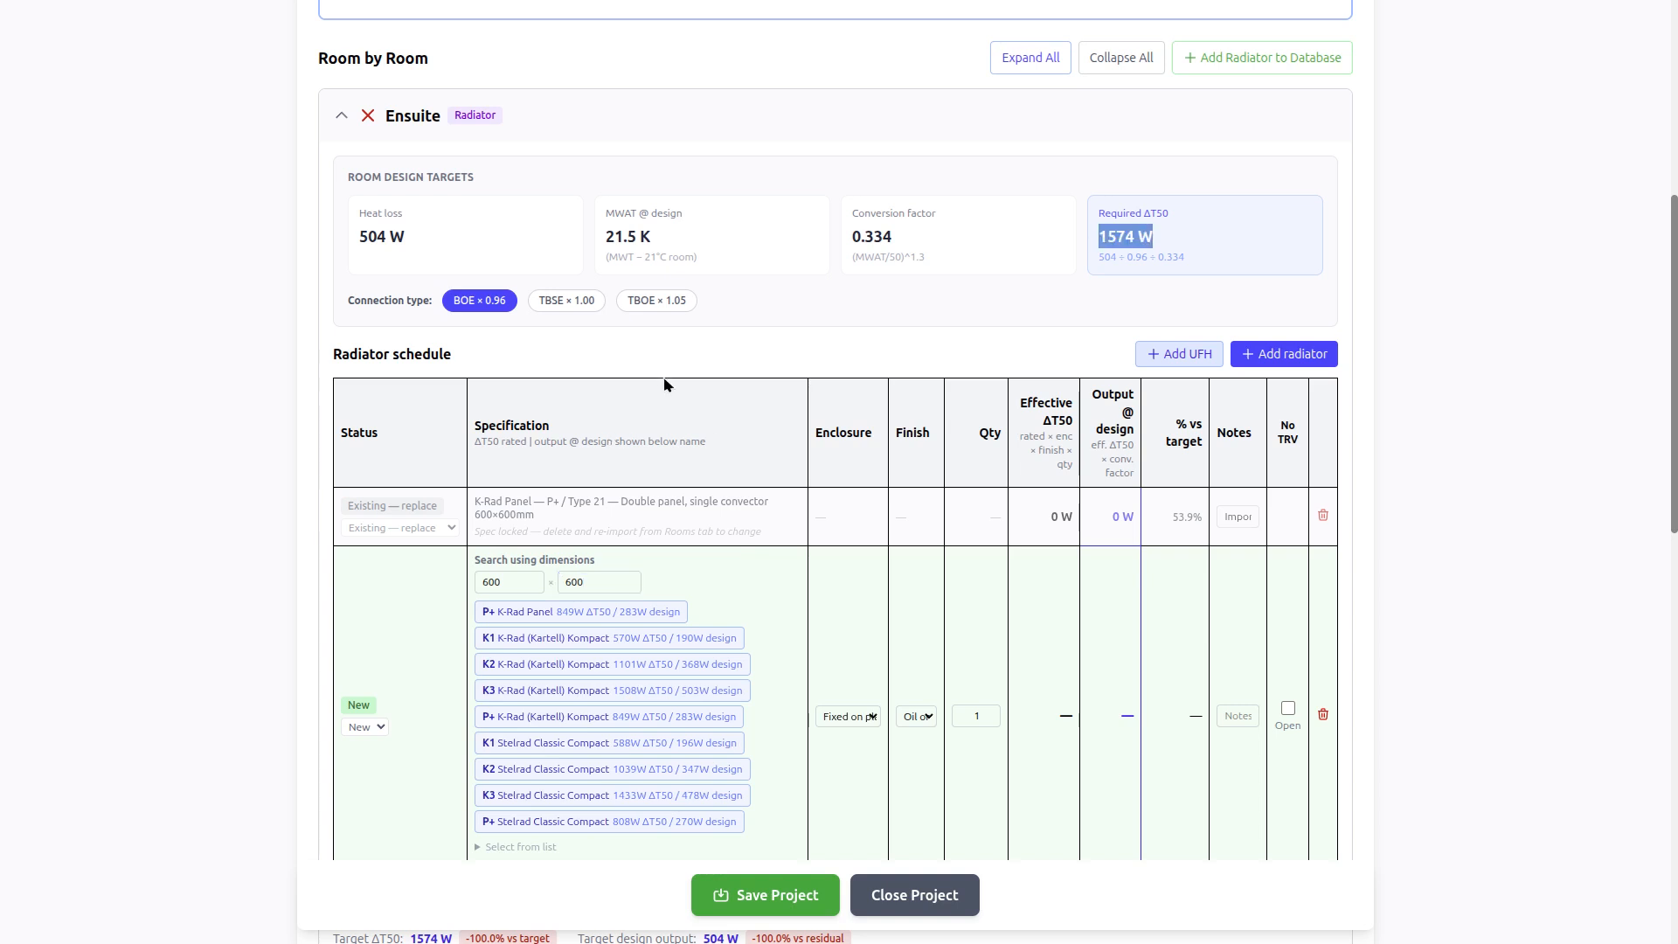
pyautogui.scroll(-3, 663, 397)
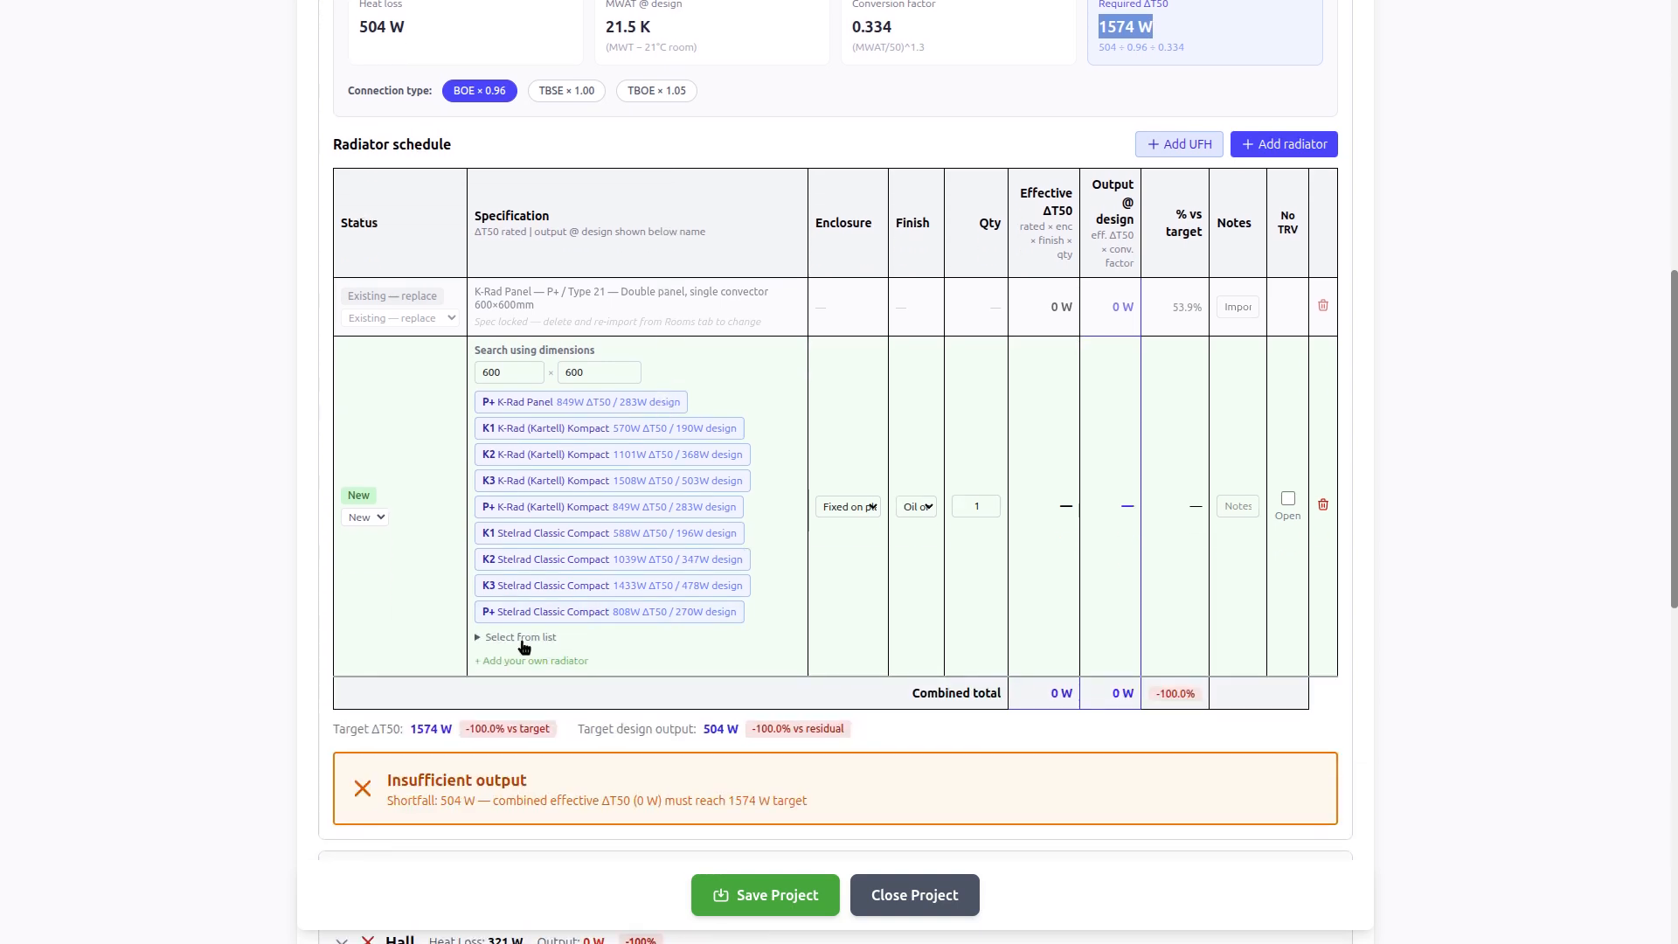
pyautogui.click(505, 641)
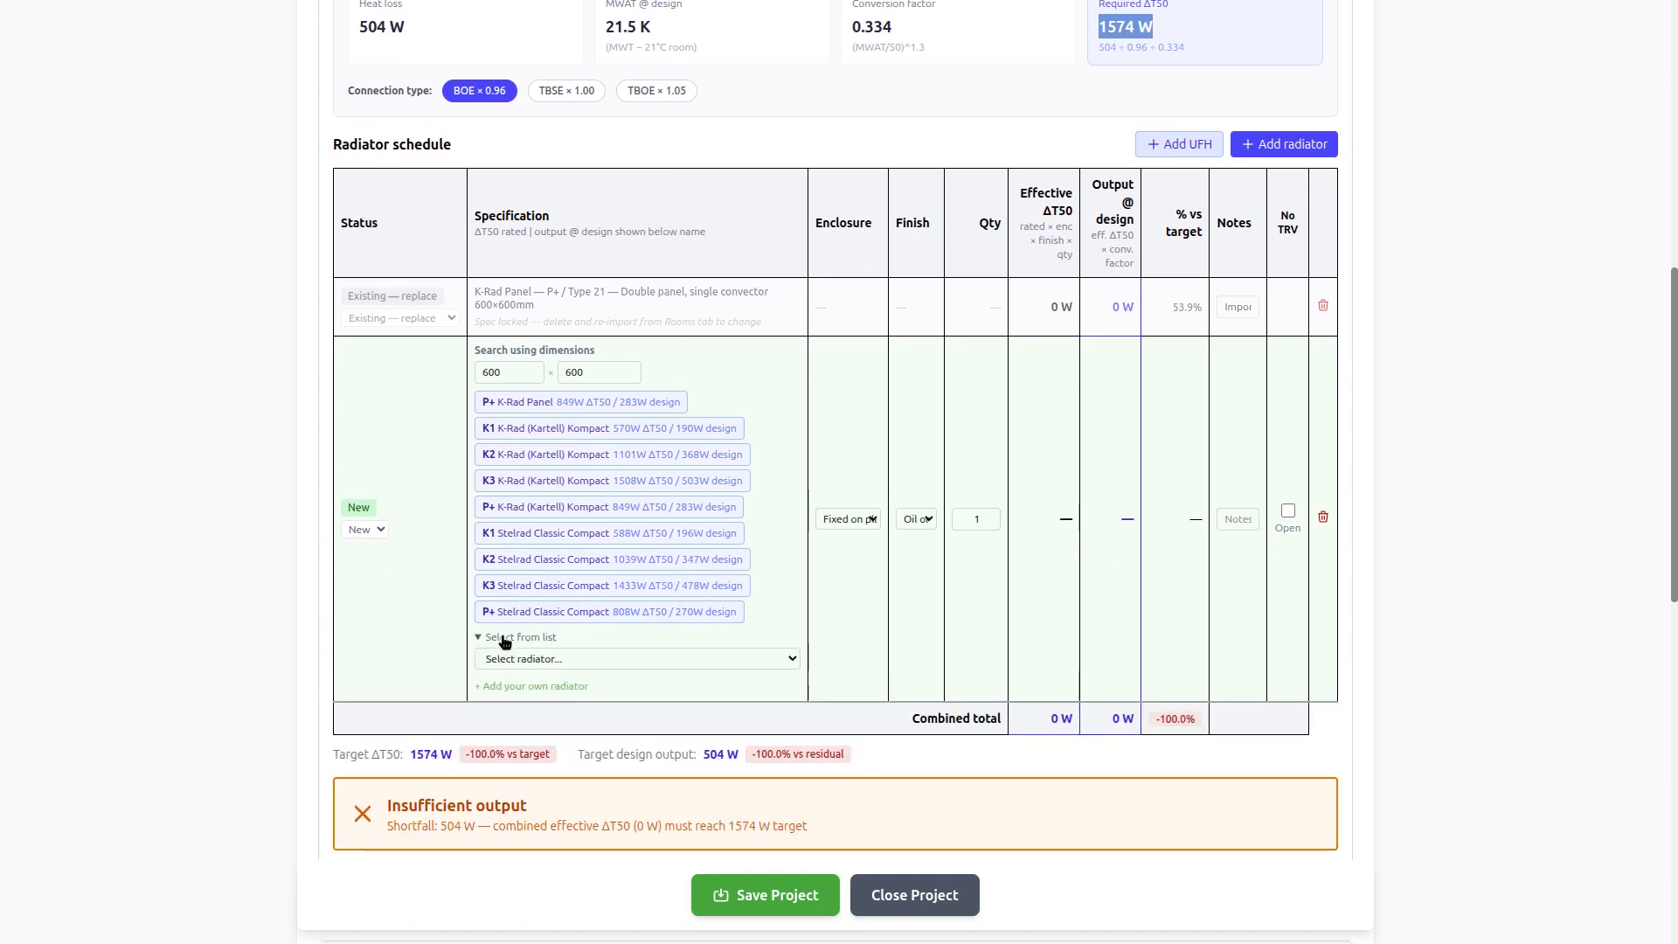
pyautogui.click(542, 660)
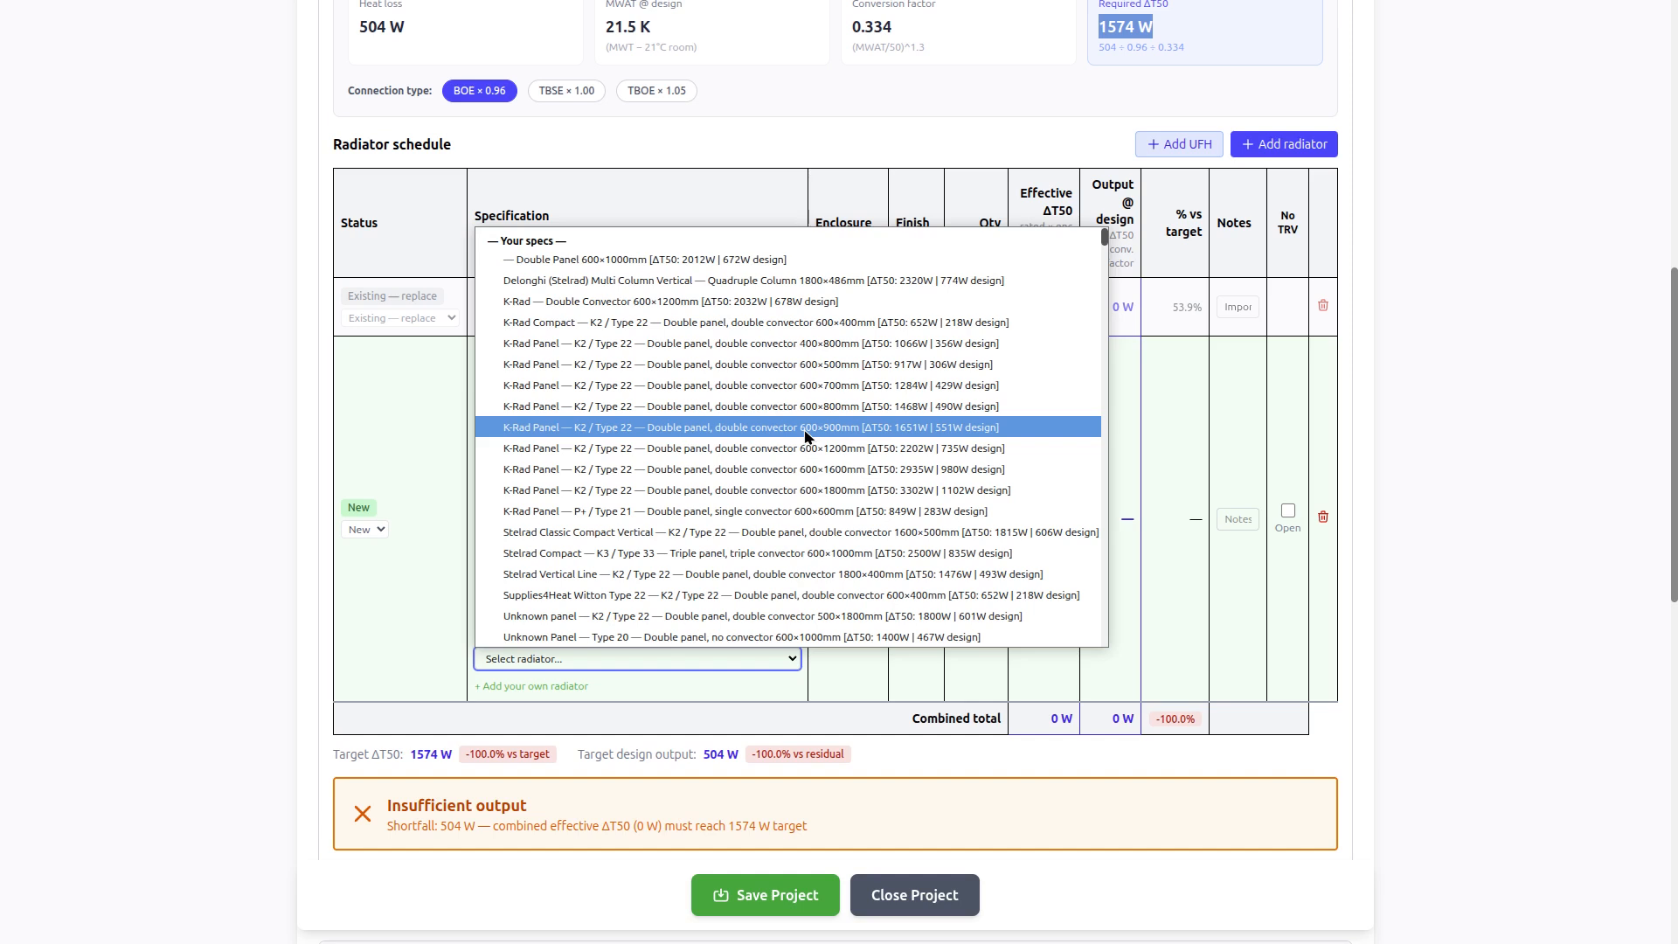
pyautogui.scroll(-5, 805, 435)
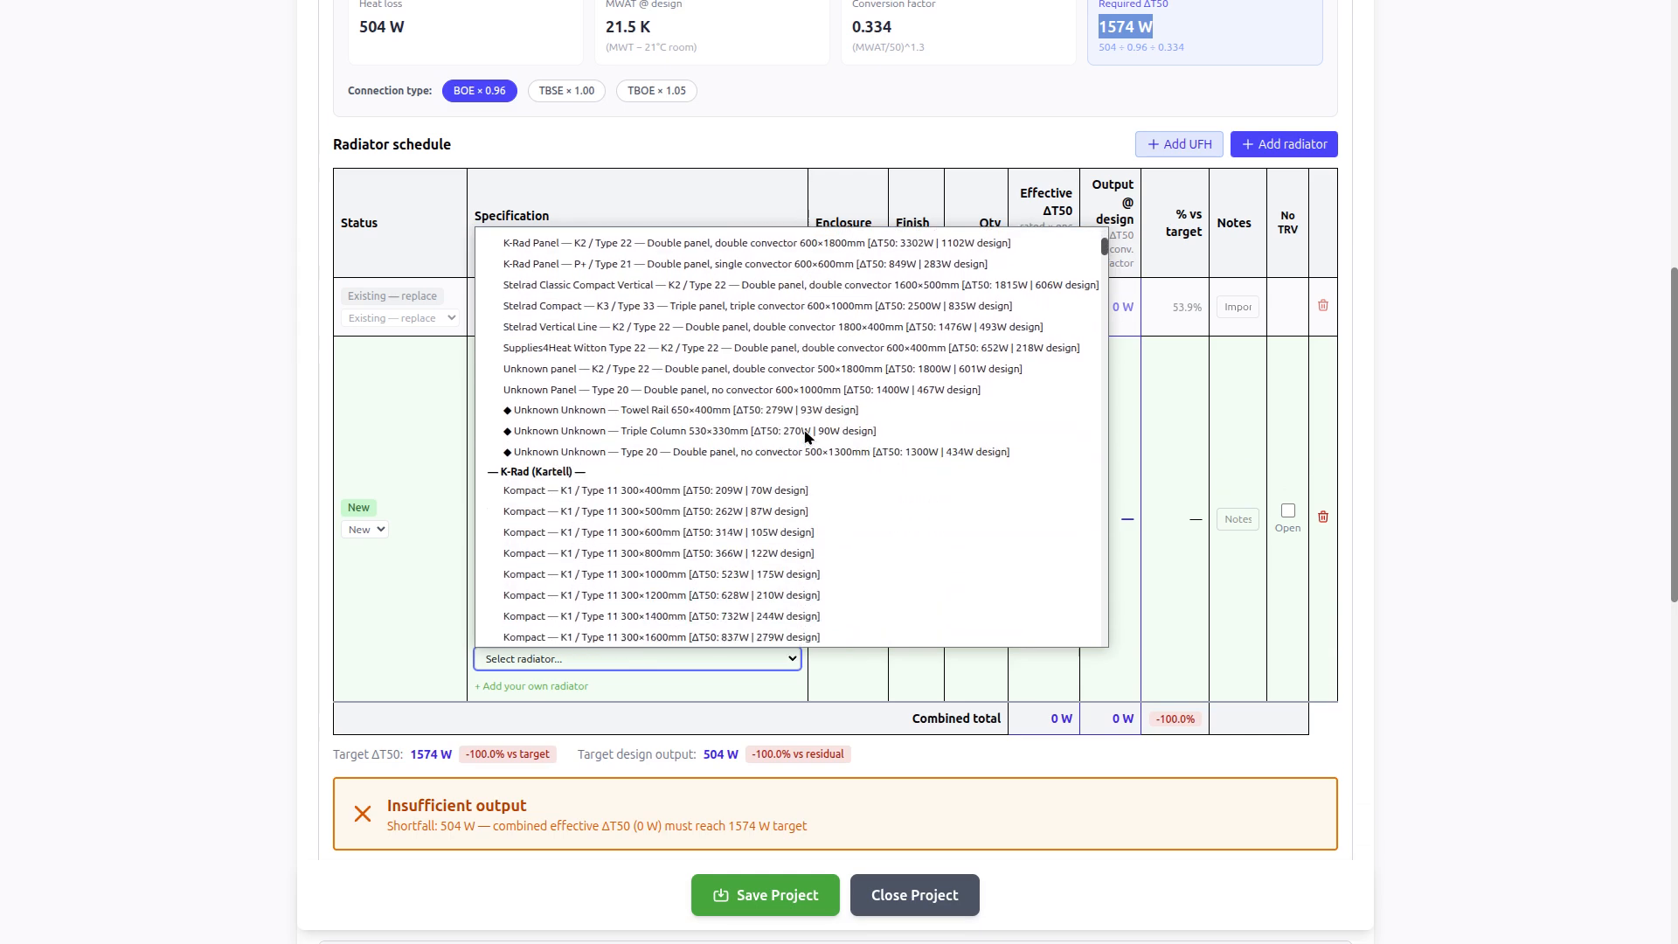
pyautogui.scroll(-8, 805, 437)
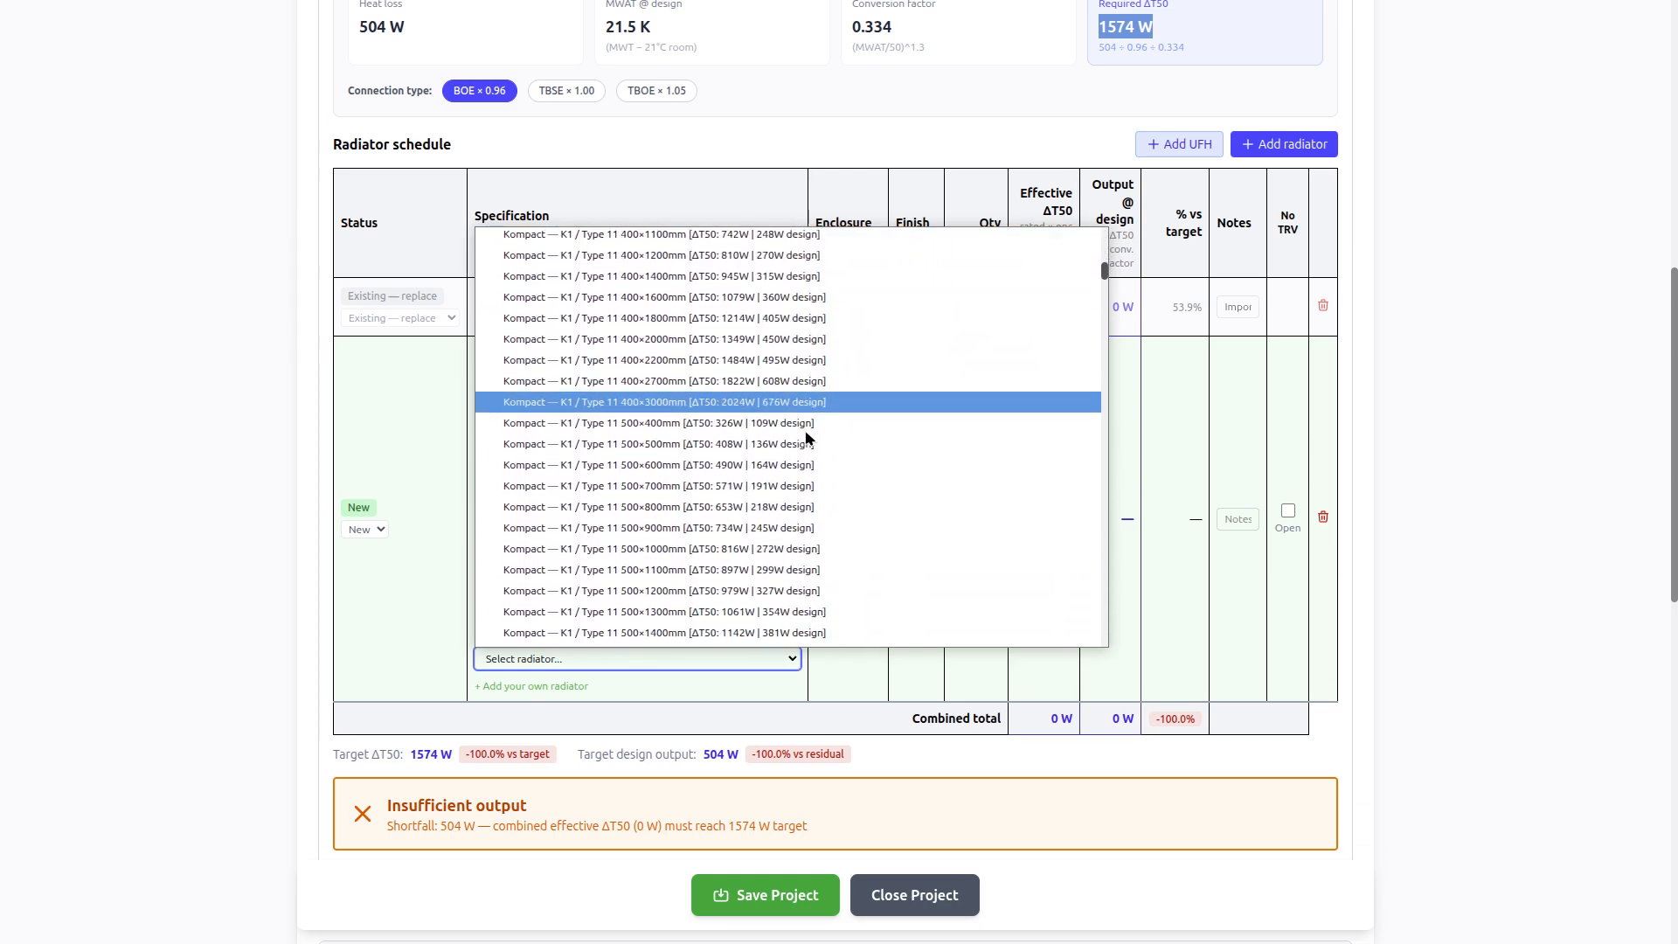
pyautogui.scroll(-10, 797, 446)
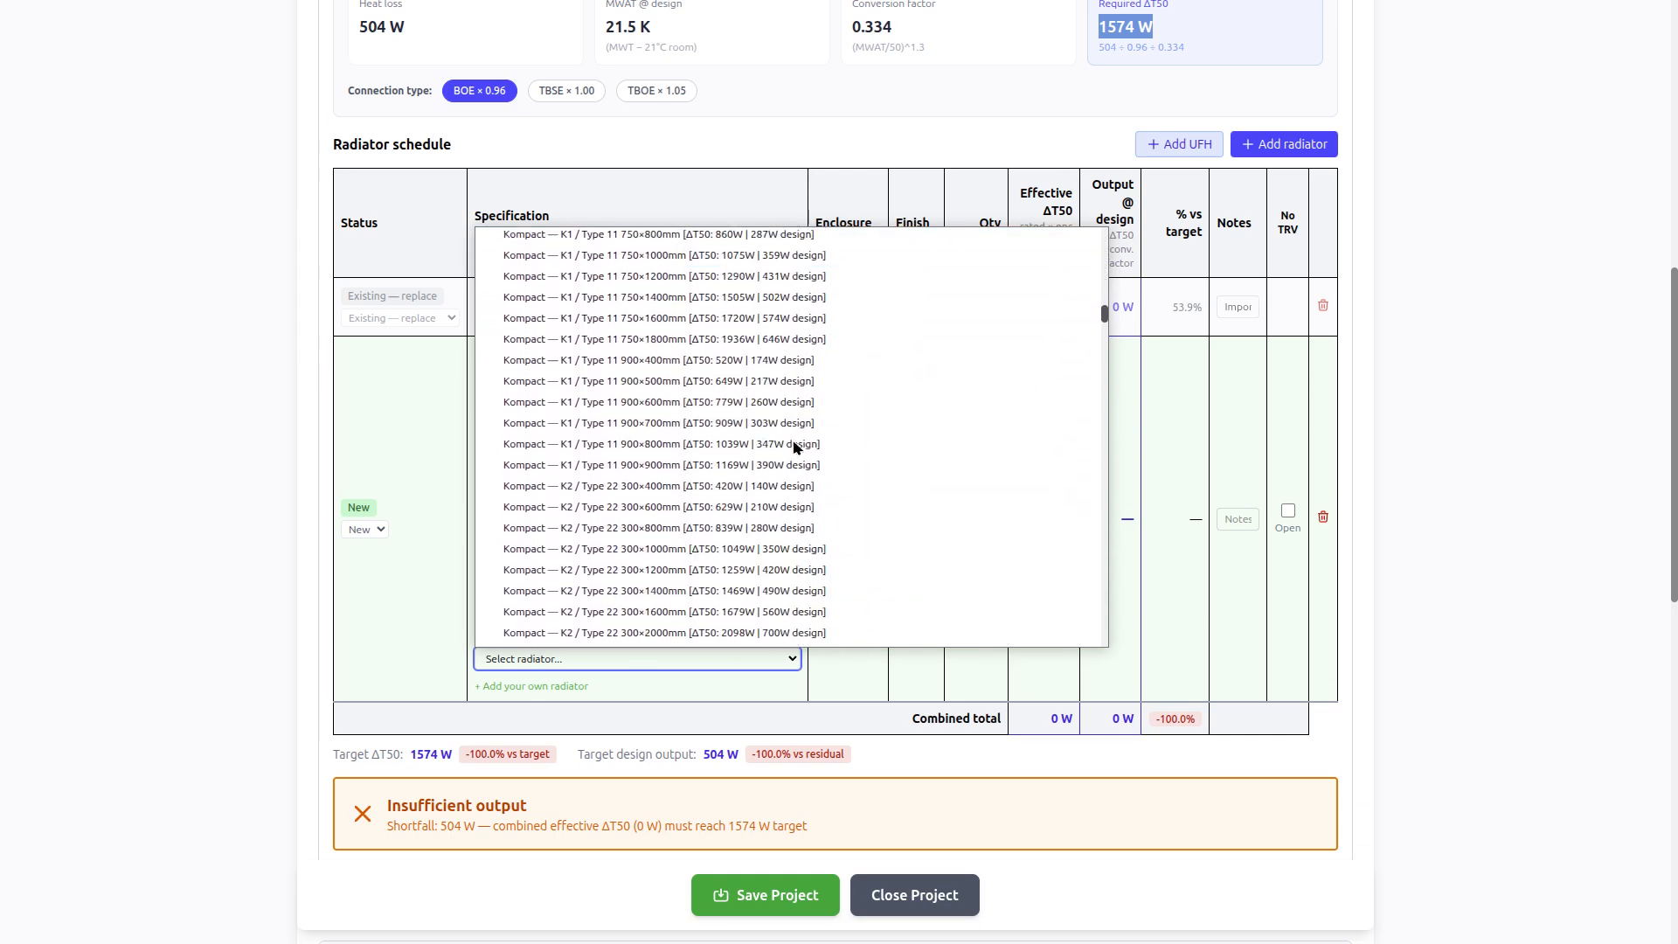
pyautogui.scroll(-5, 794, 448)
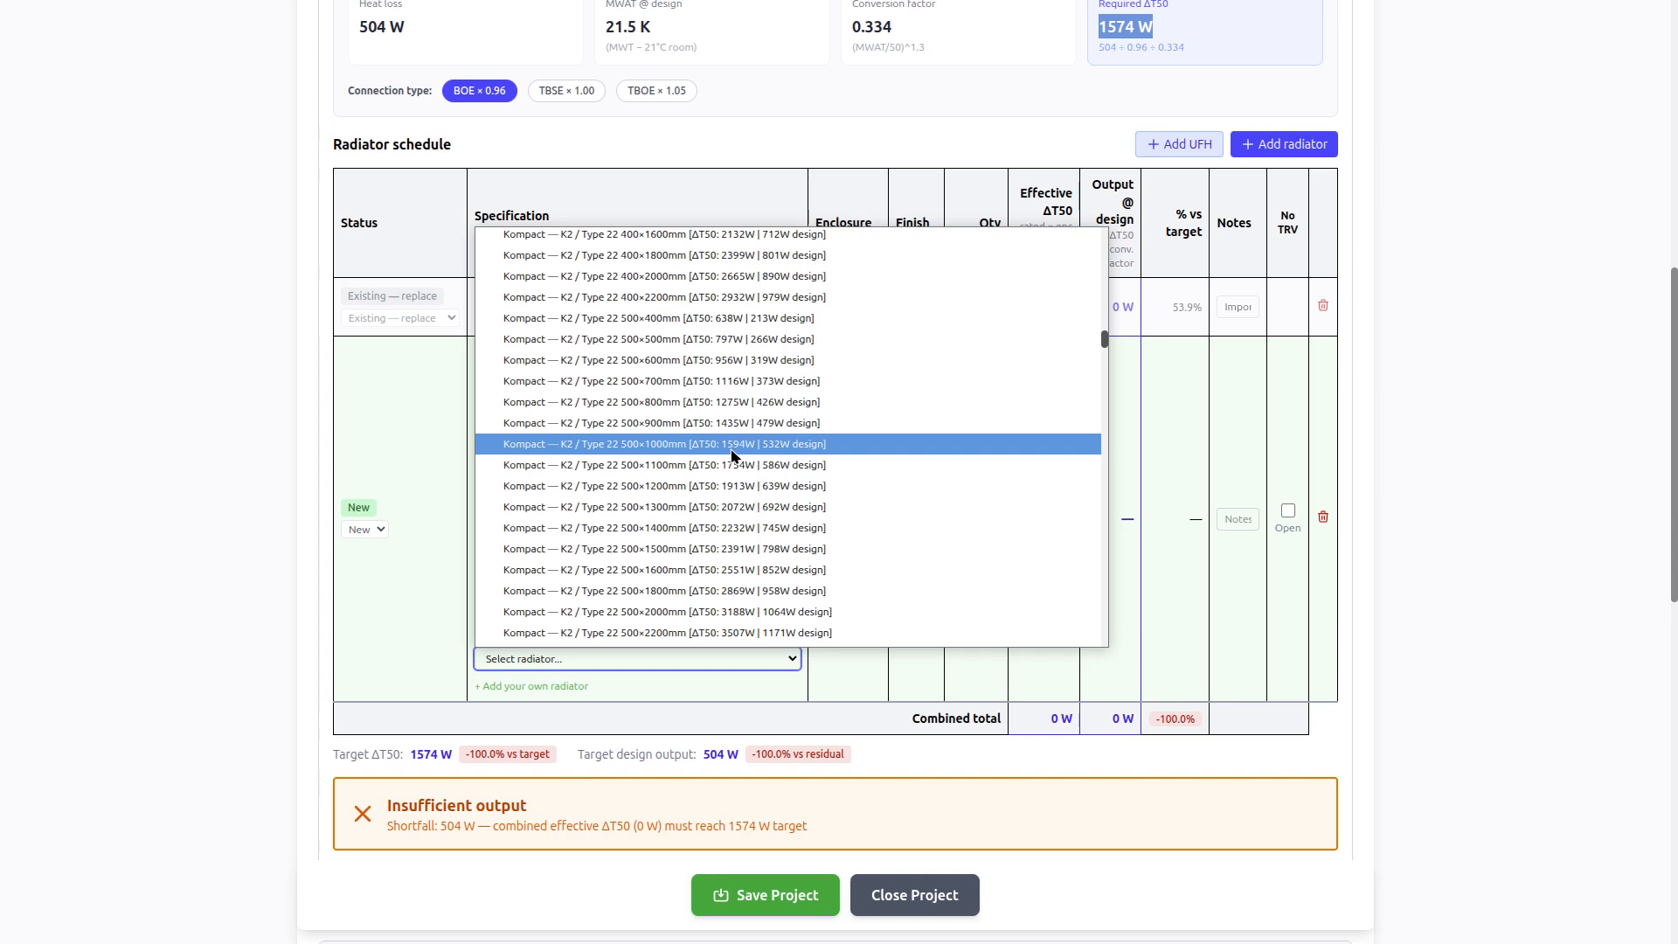
pyautogui.scroll(-7, 731, 453)
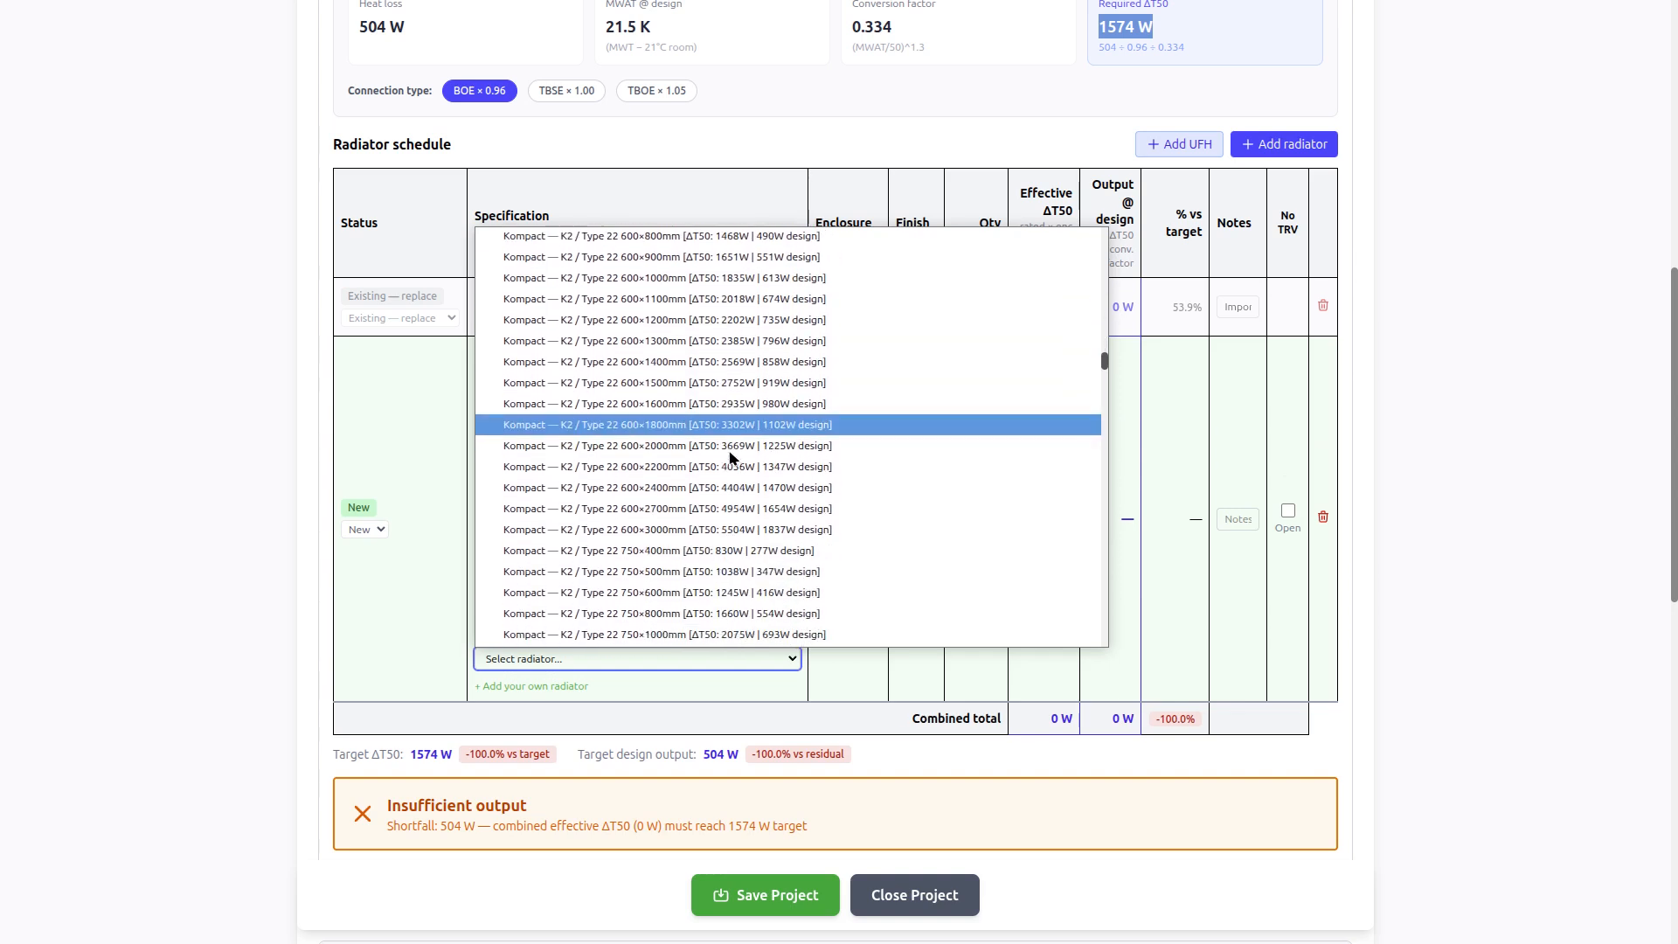
pyautogui.scroll(-2, 727, 450)
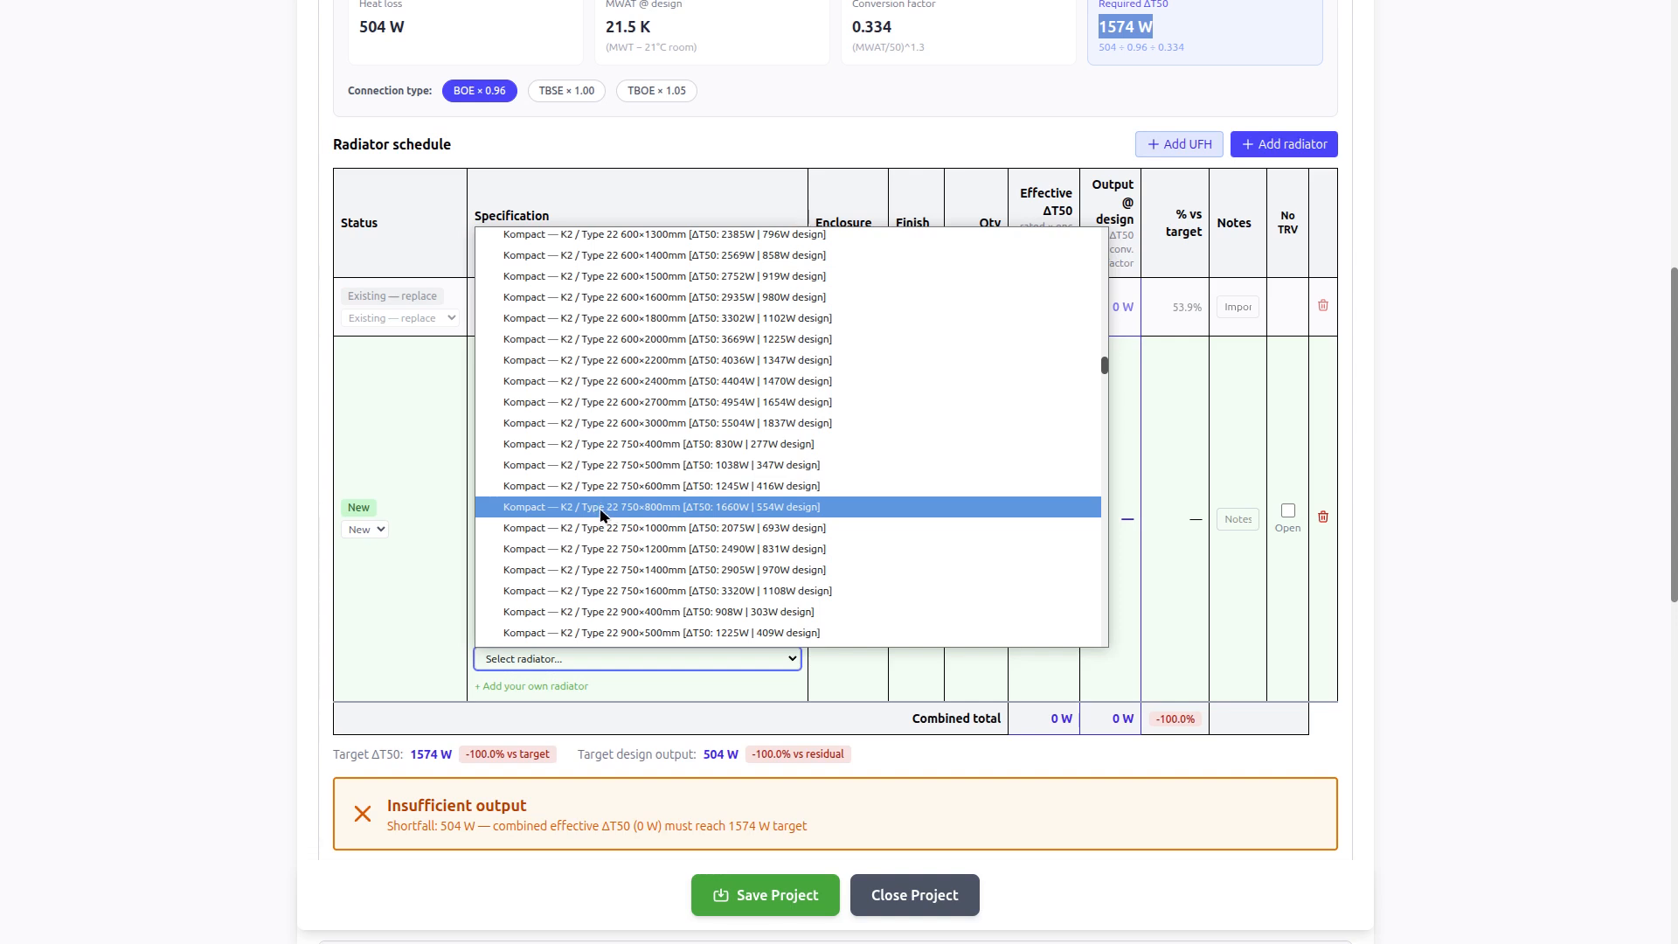
pyautogui.scroll(-3, 611, 521)
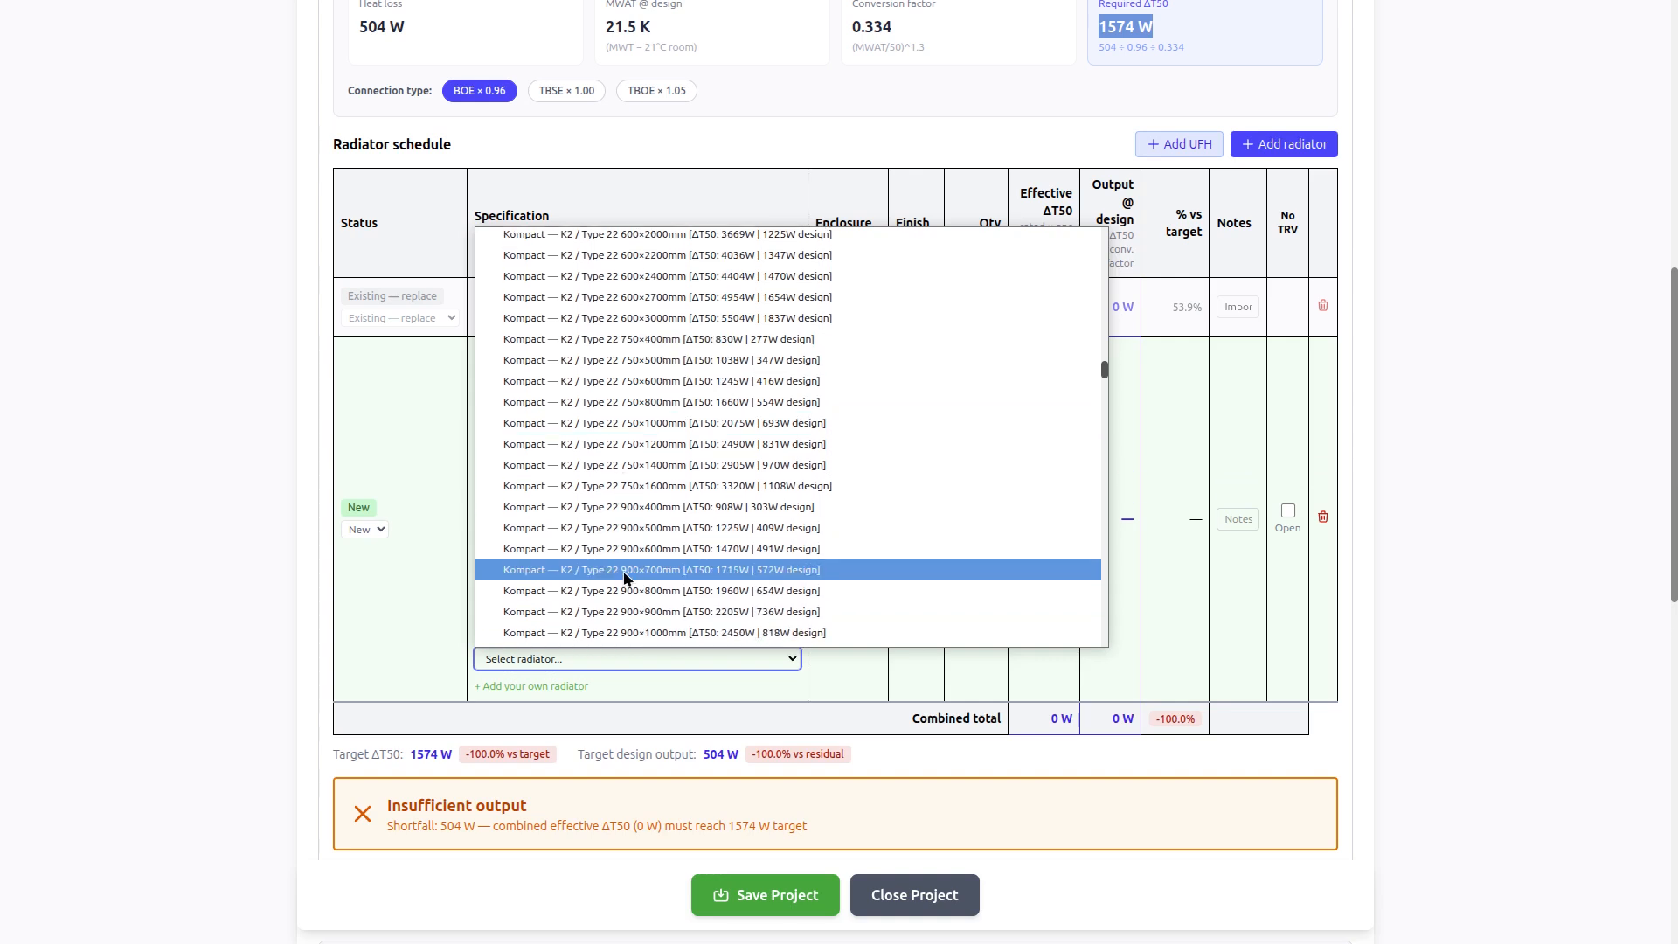
pyautogui.click(632, 403)
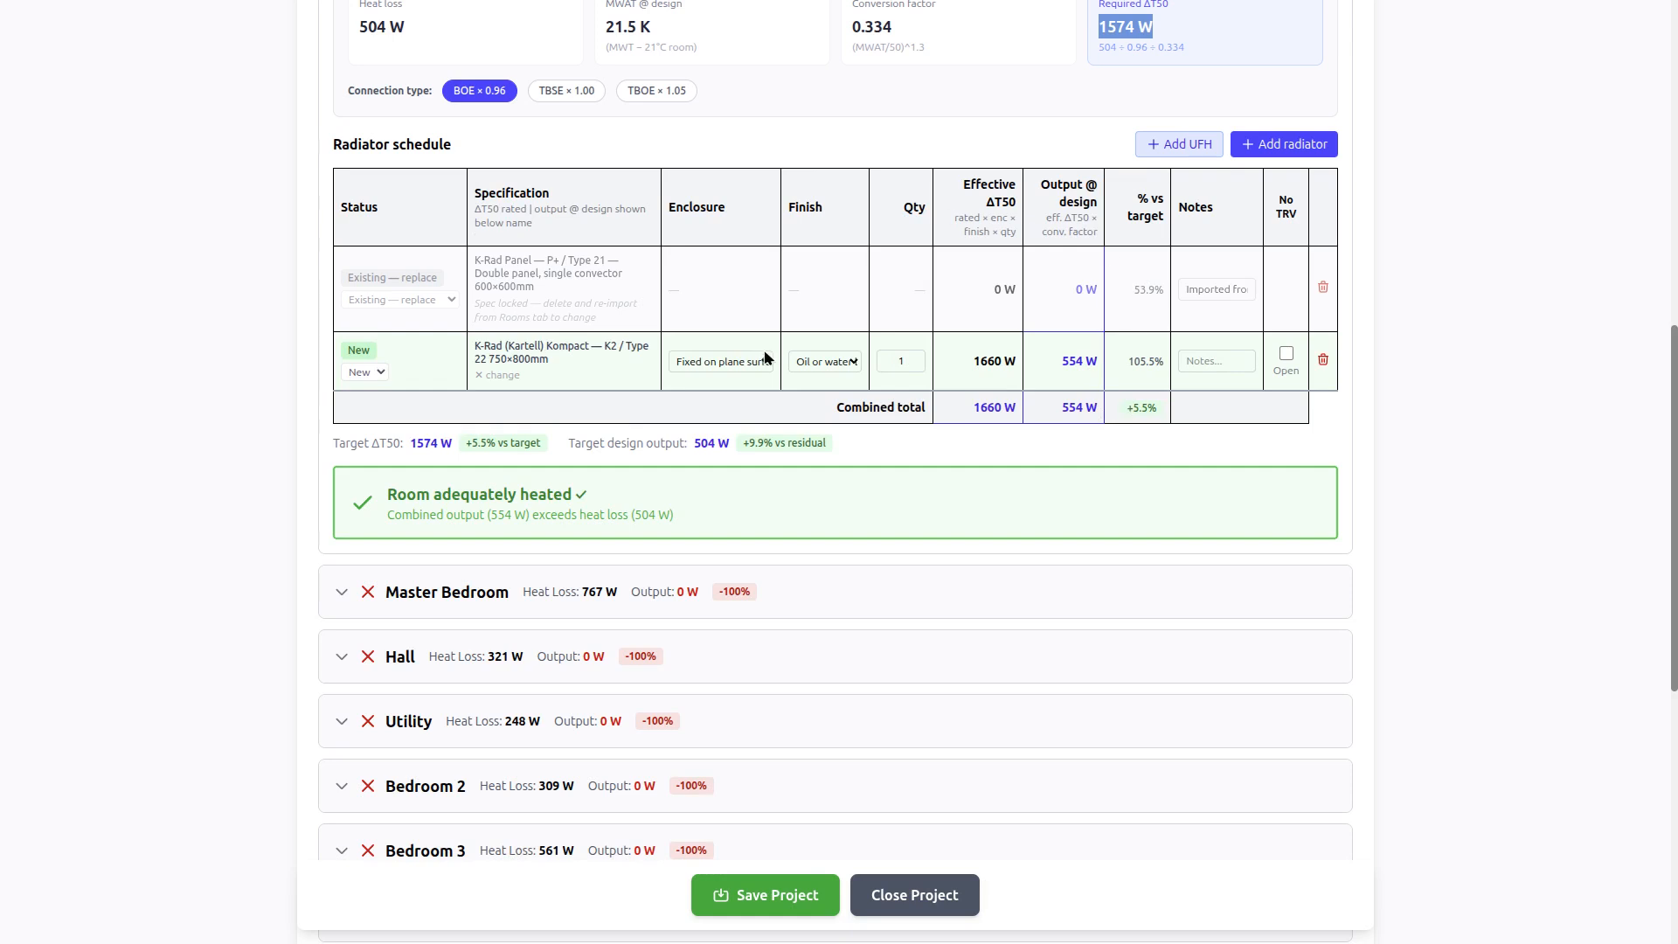
# Import the existing radiators into the Master Bedroom's schedule and collapse the room
pyautogui.scroll(2, 766, 357)
pyautogui.scroll(2, 764, 357)
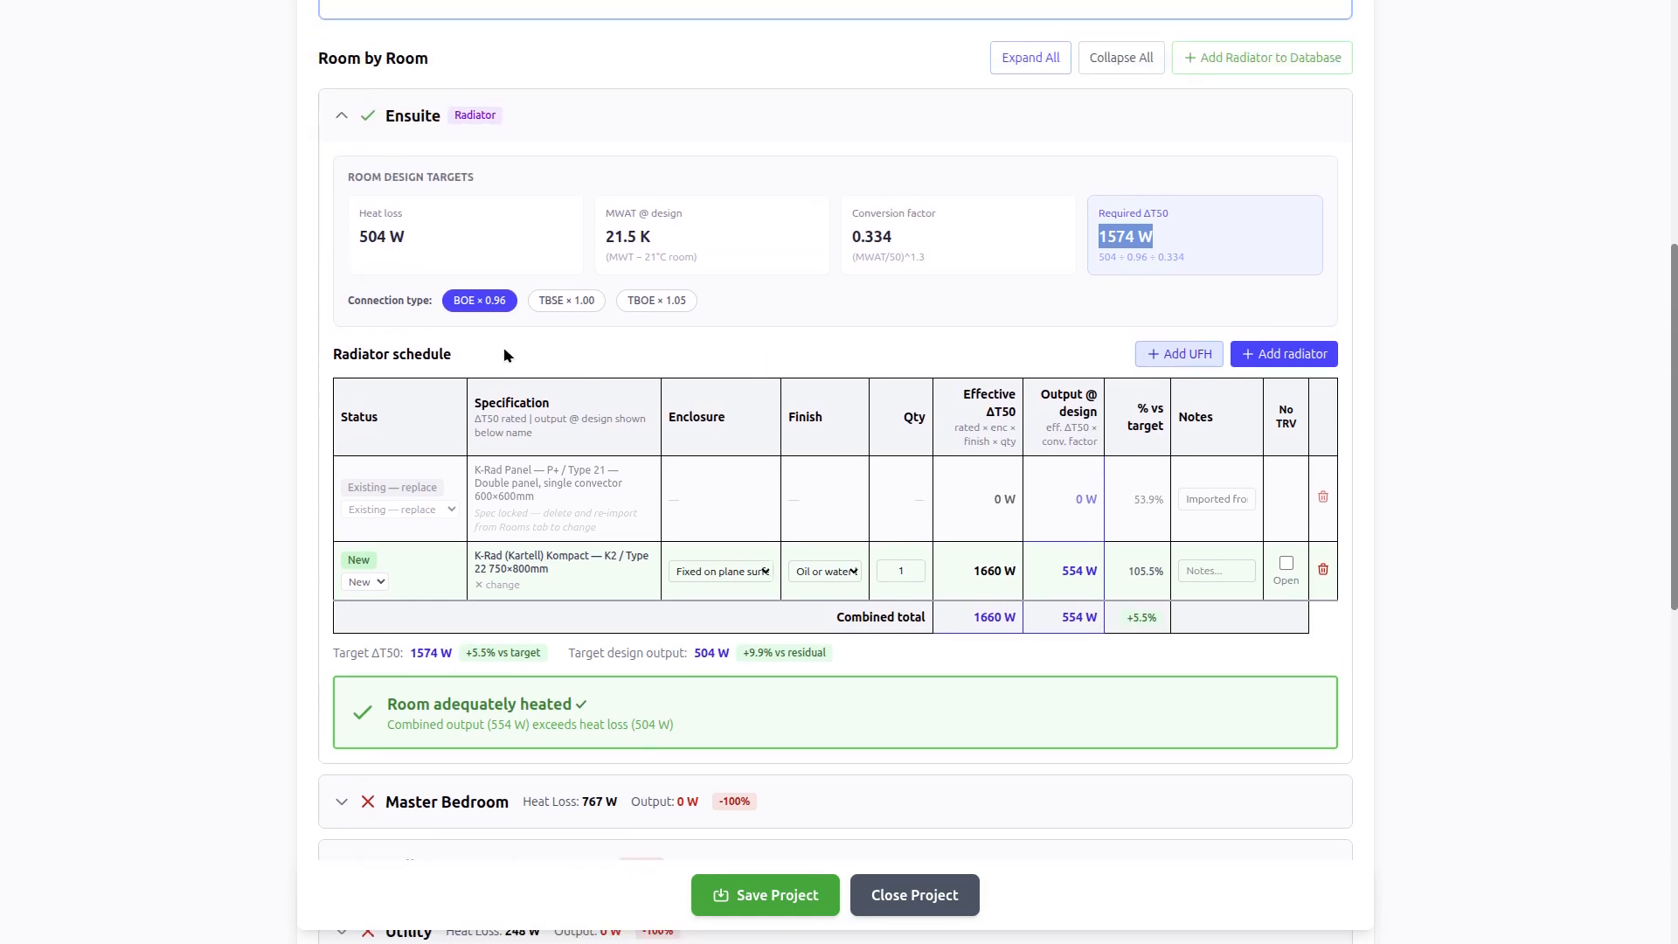
pyautogui.scroll(4, 423, 364)
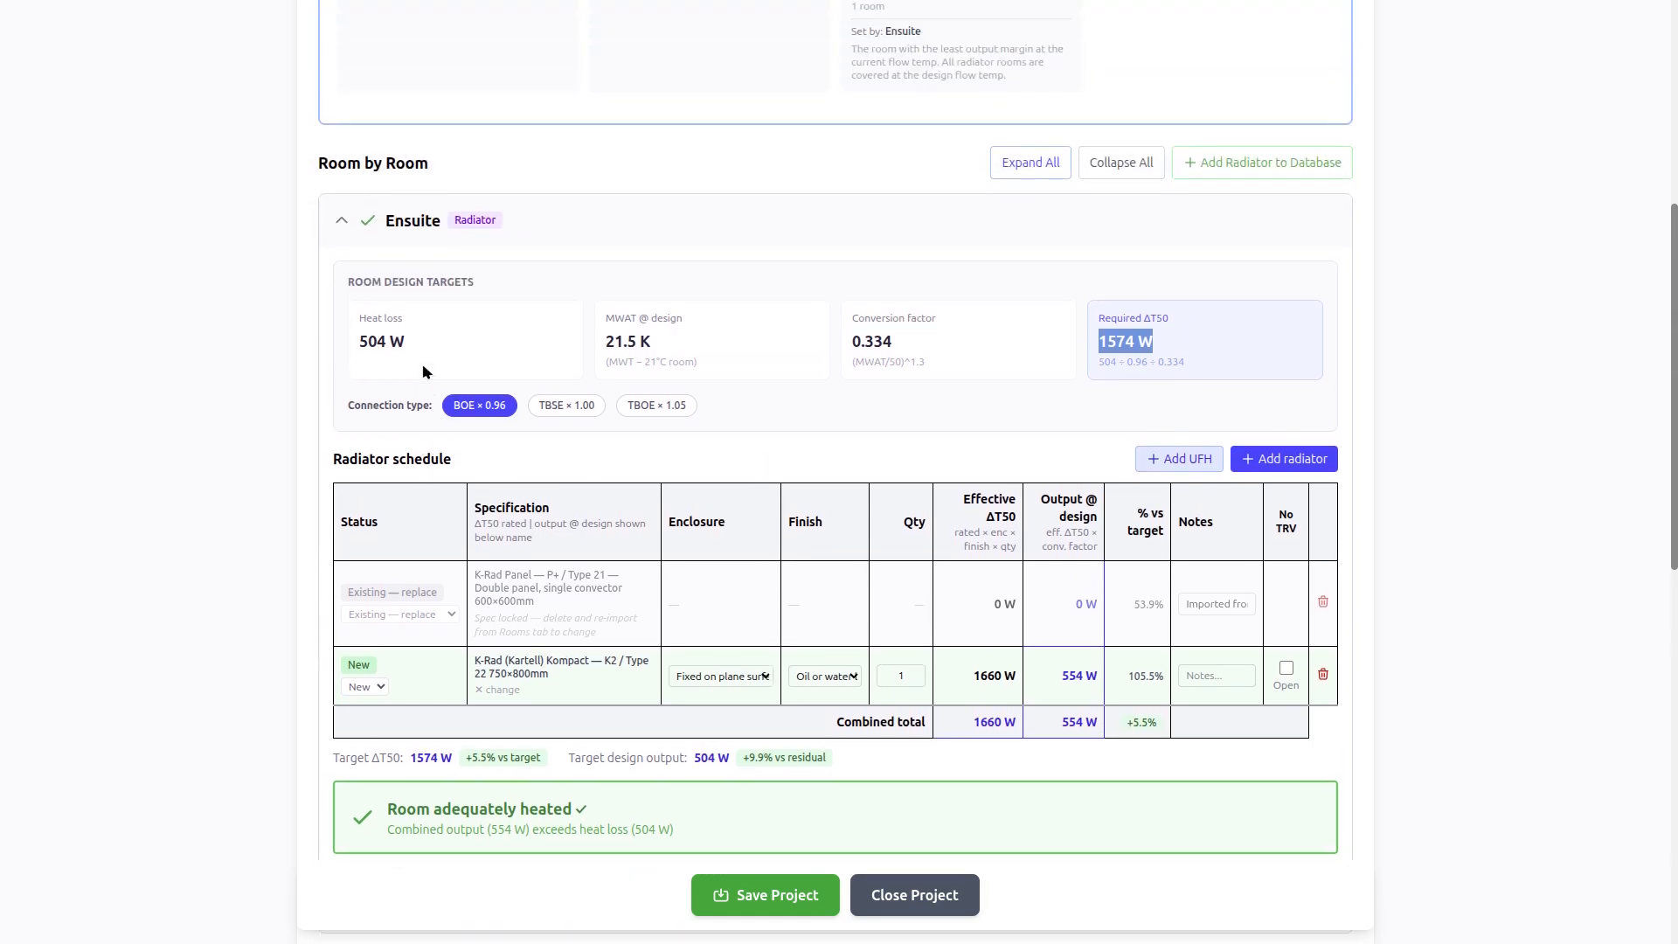
pyautogui.scroll(-2, 749, 305)
pyautogui.scroll(-5, 760, 297)
pyautogui.scroll(-1, 759, 297)
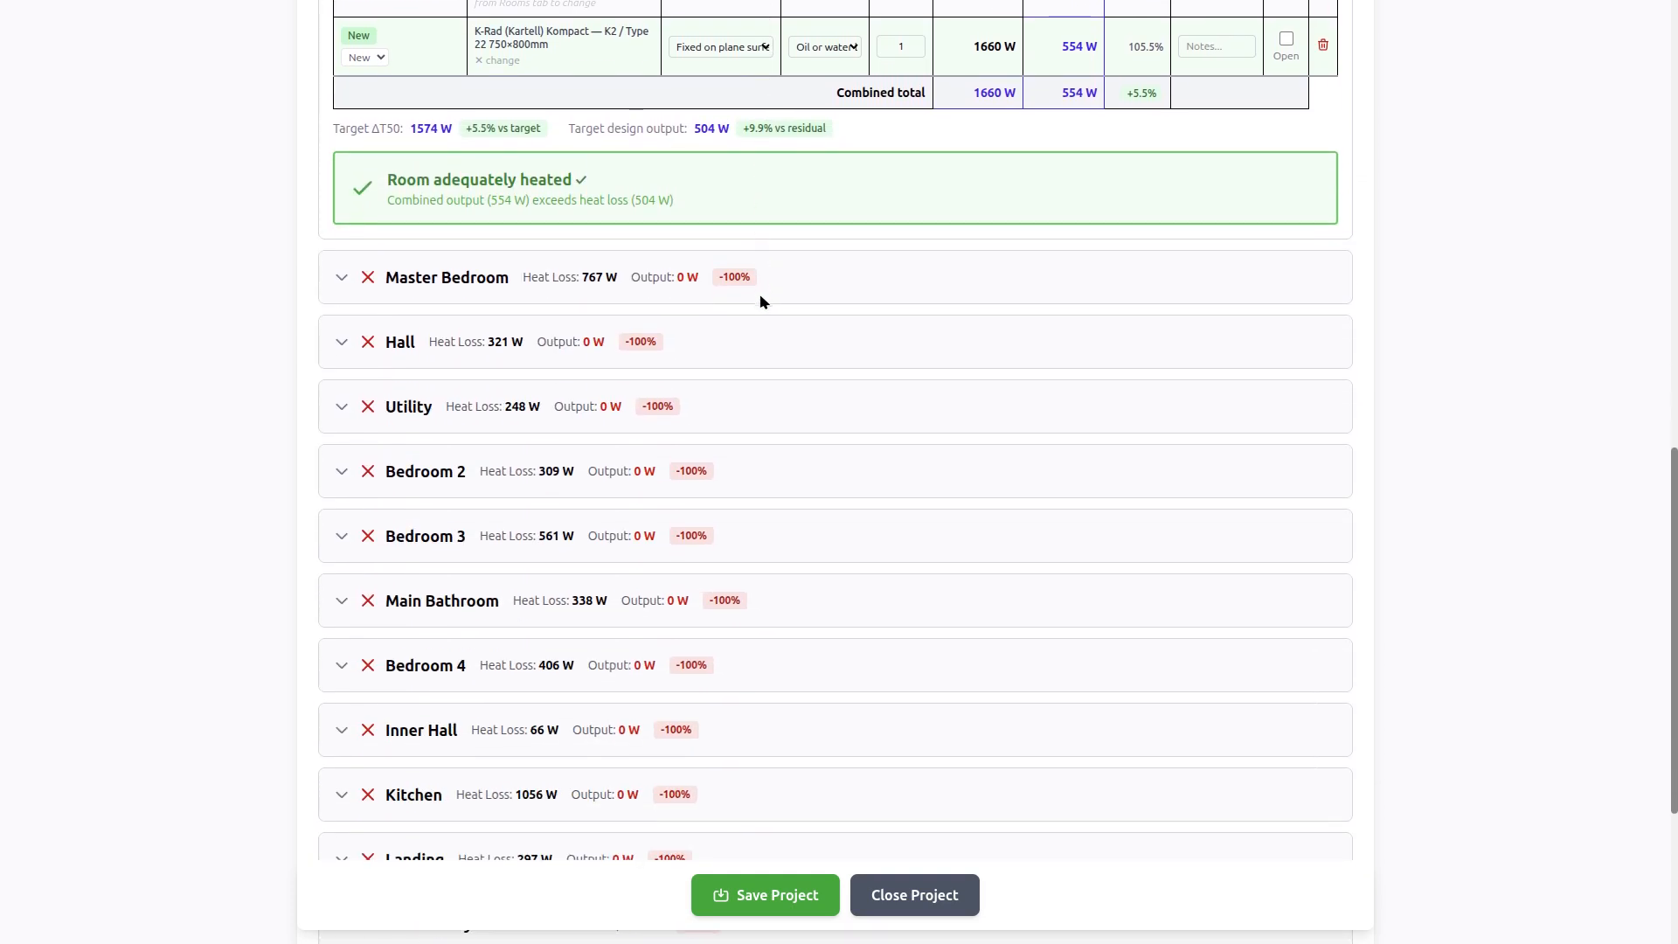
pyautogui.click(341, 277)
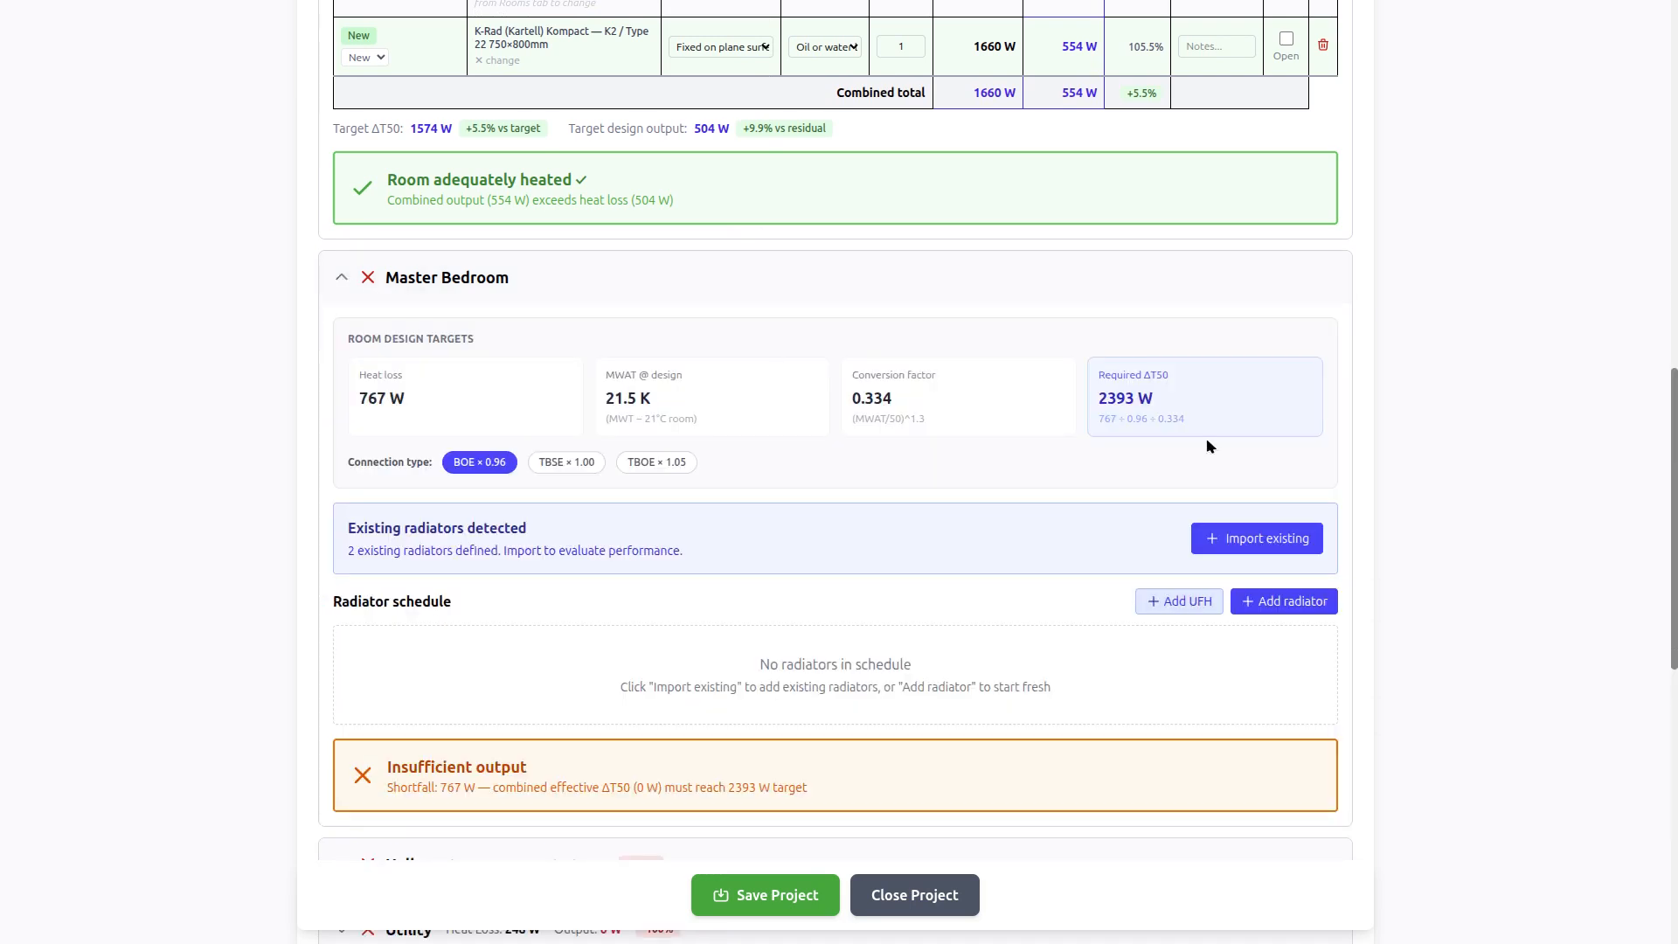
pyautogui.click(1230, 538)
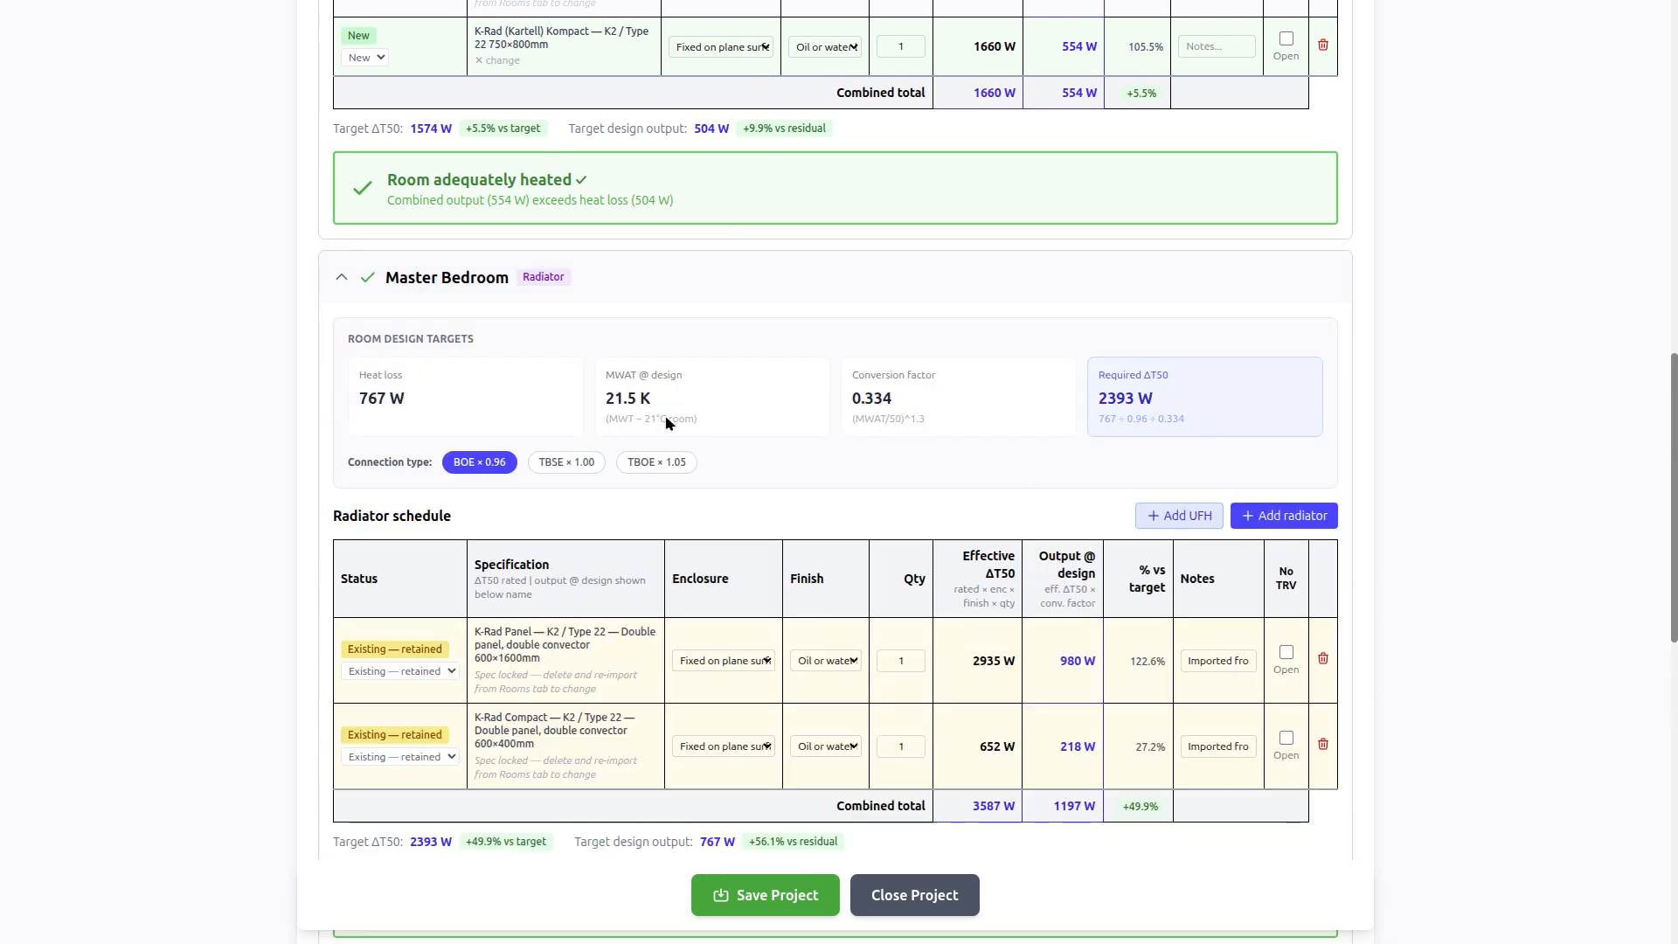
pyautogui.click(341, 277)
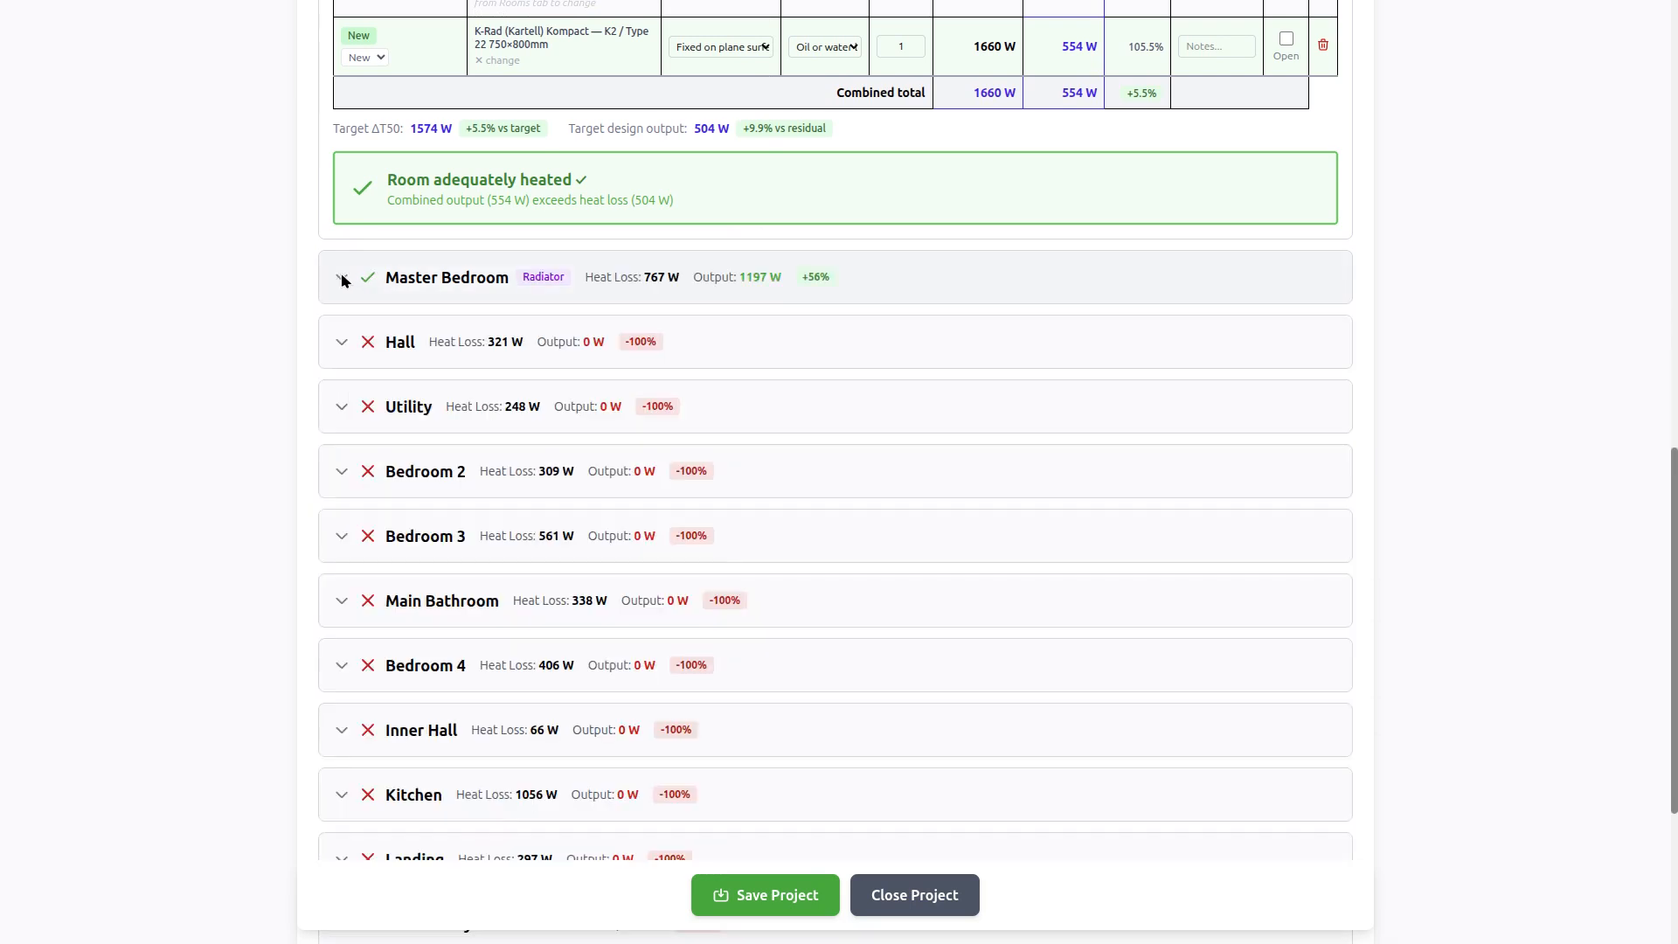
# Import the existing radiators into the Hall and Utility schedules, collapsing each room when done
pyautogui.click(342, 342)
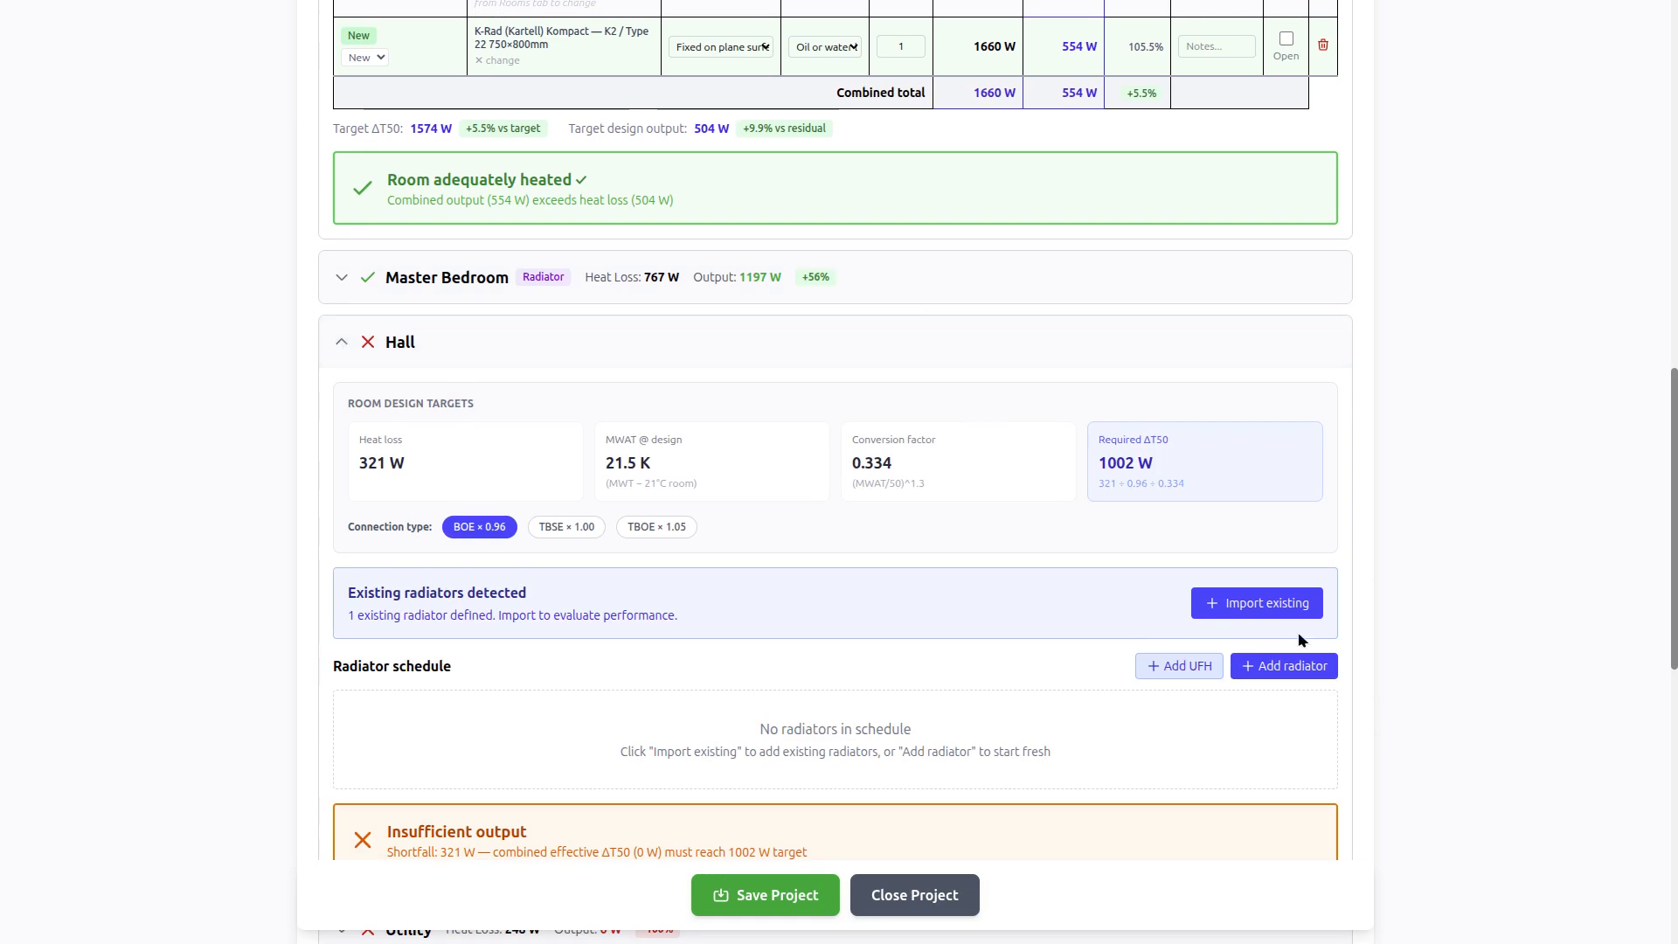
pyautogui.click(1269, 603)
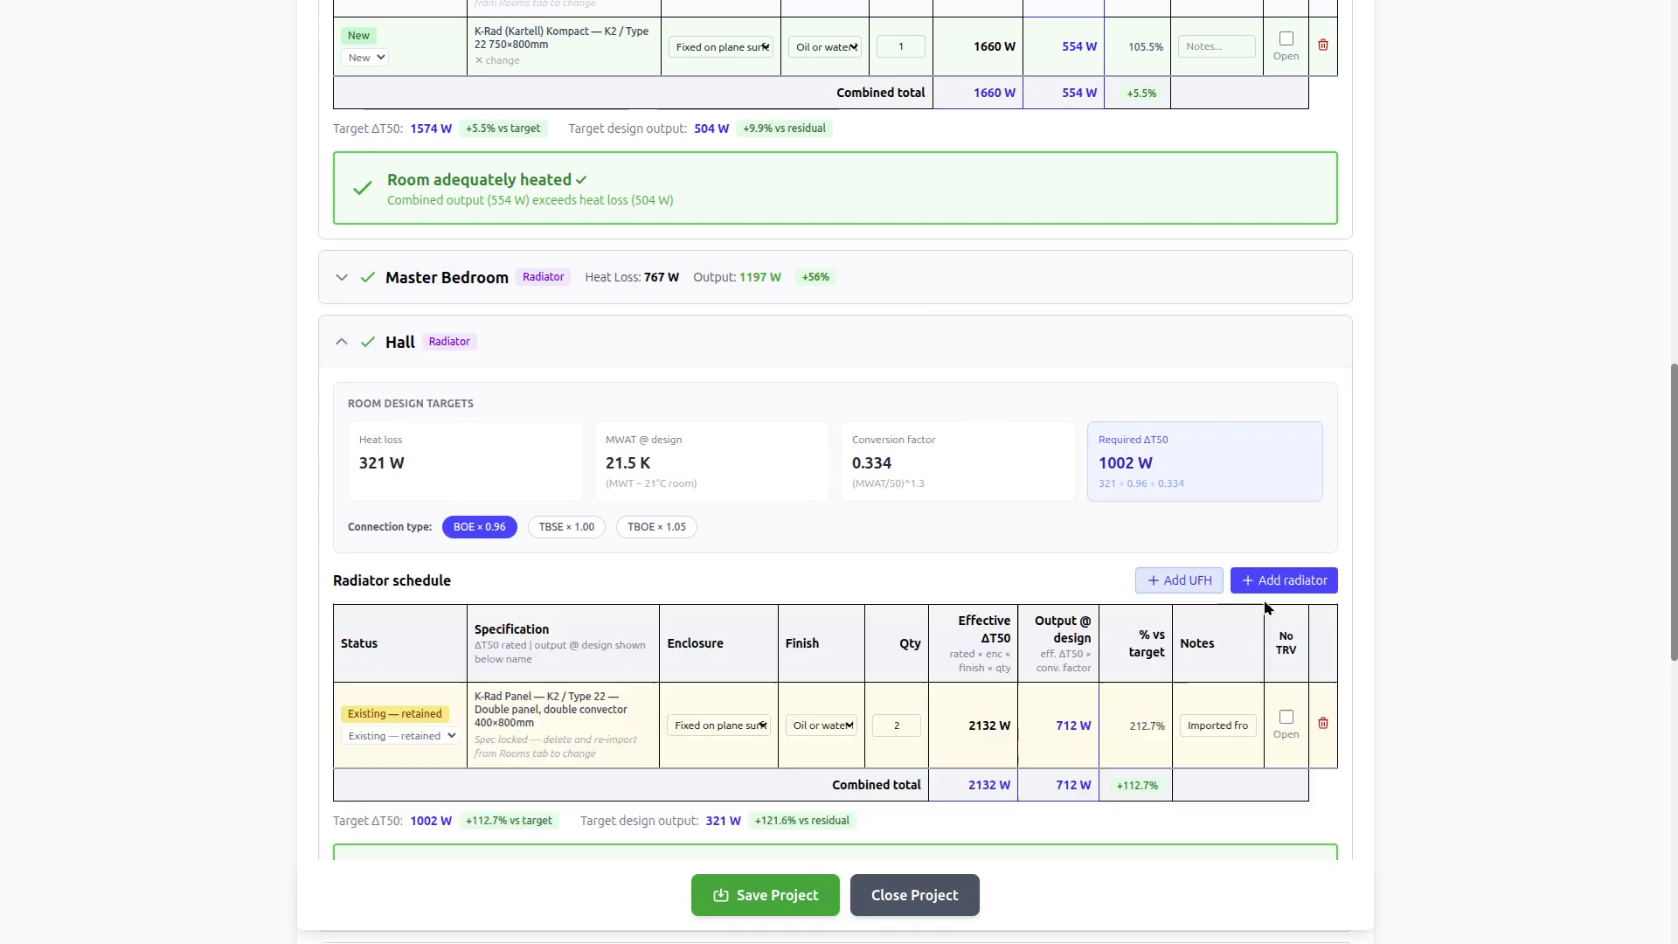
pyautogui.click(341, 346)
pyautogui.click(348, 418)
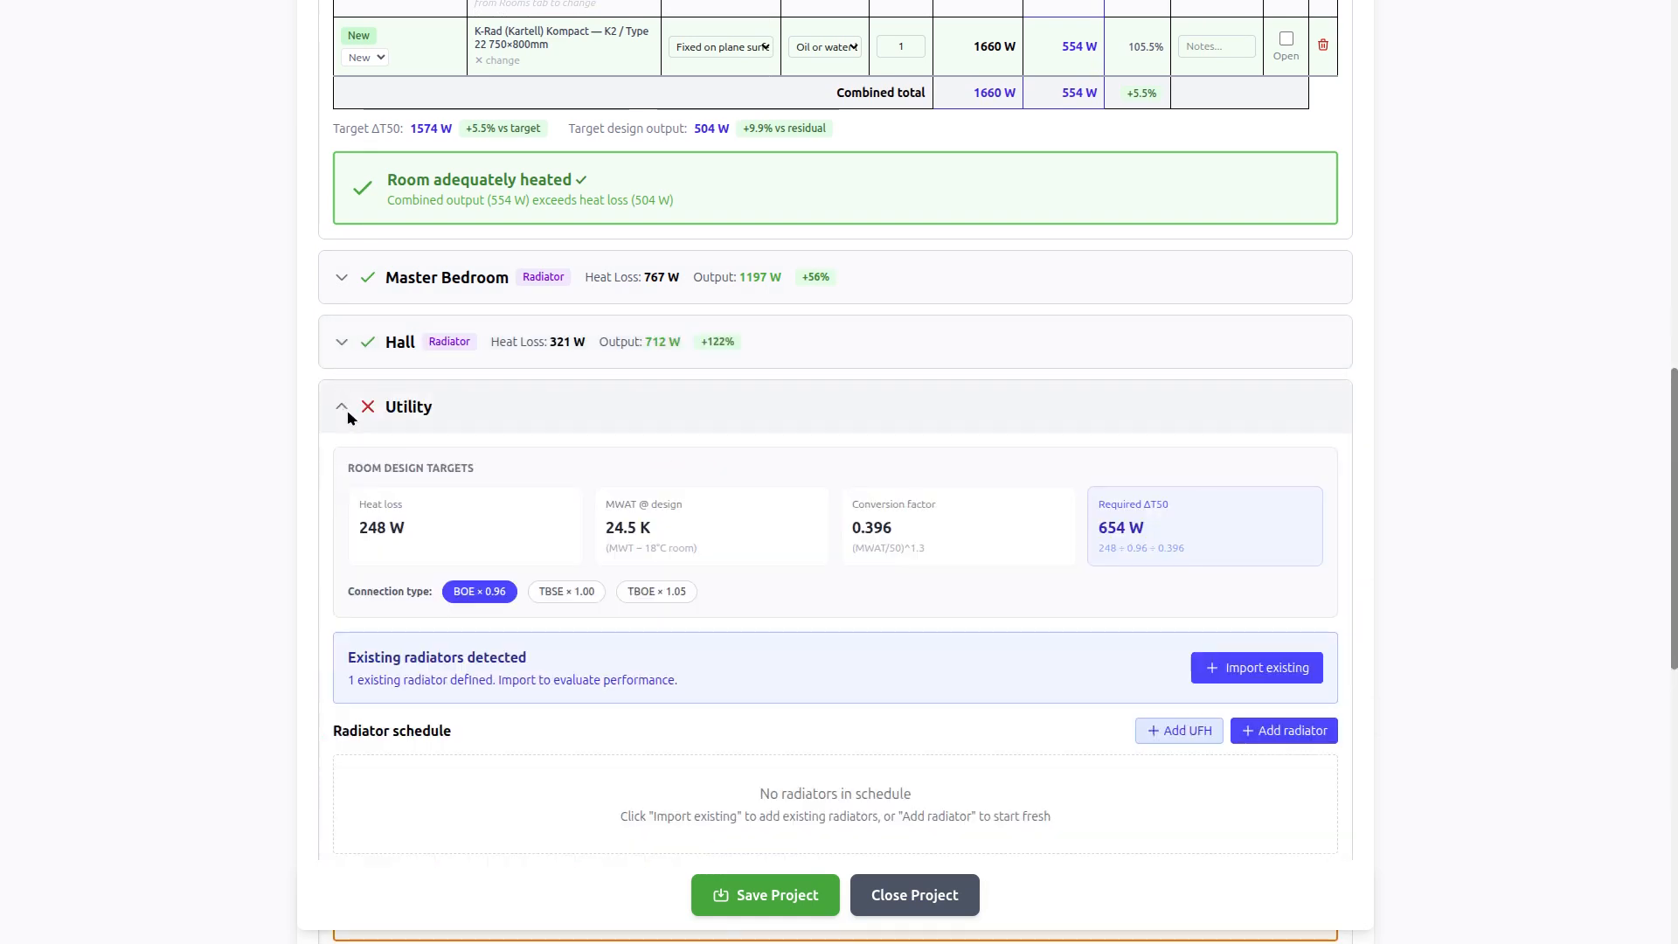
pyautogui.click(1244, 673)
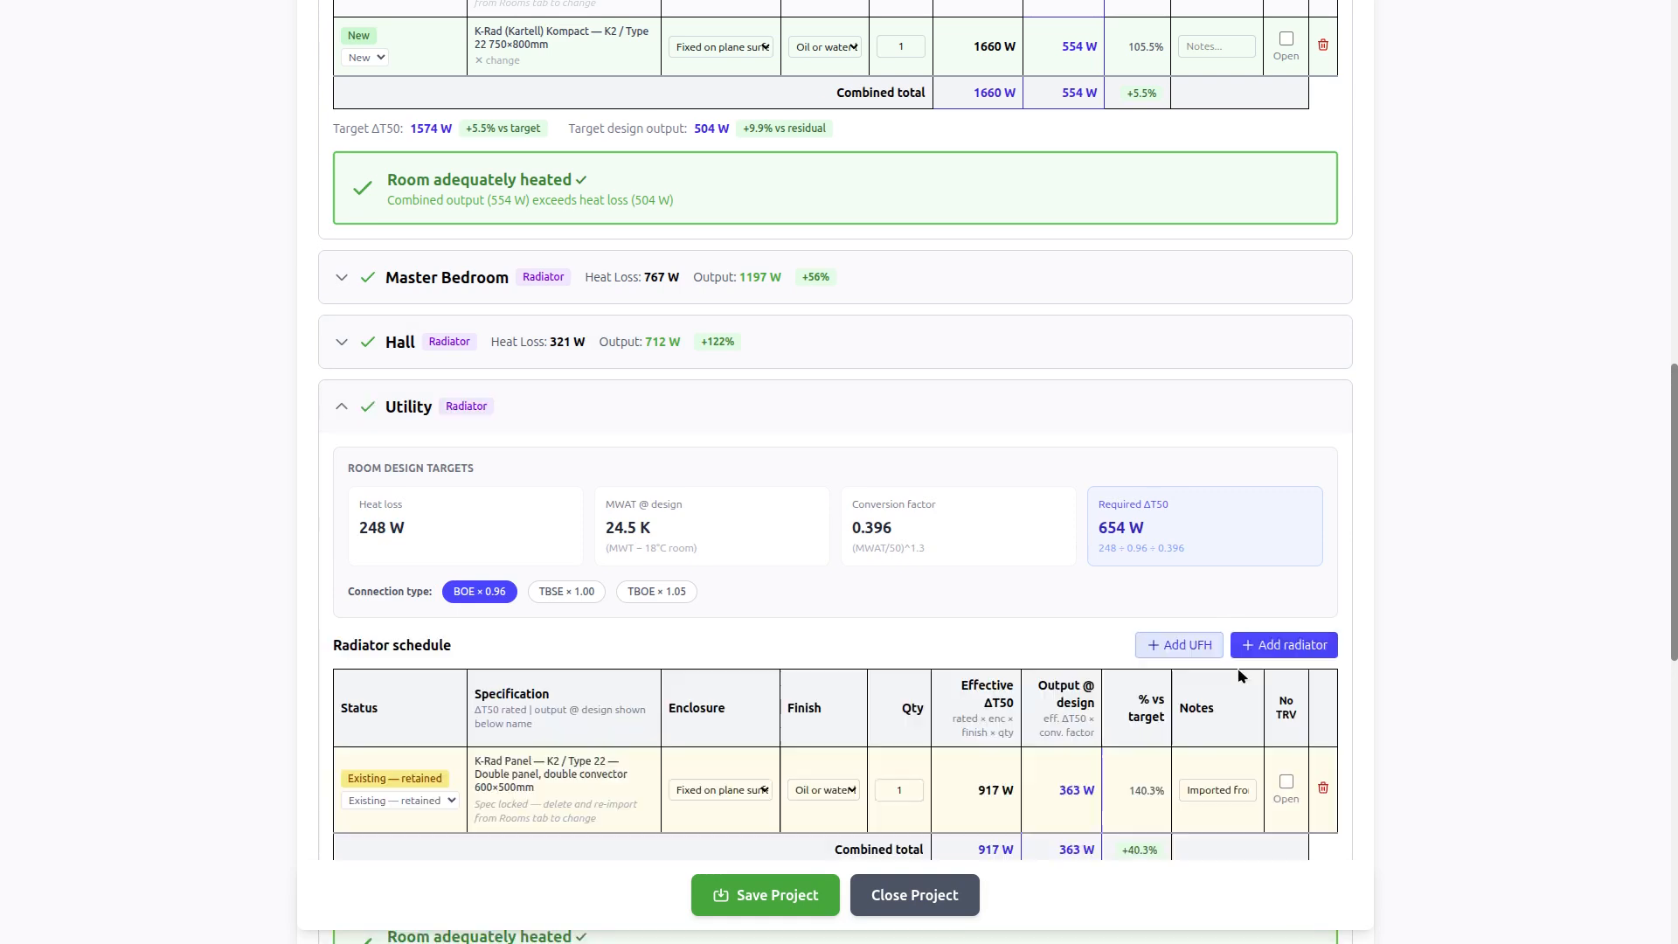
pyautogui.click(341, 411)
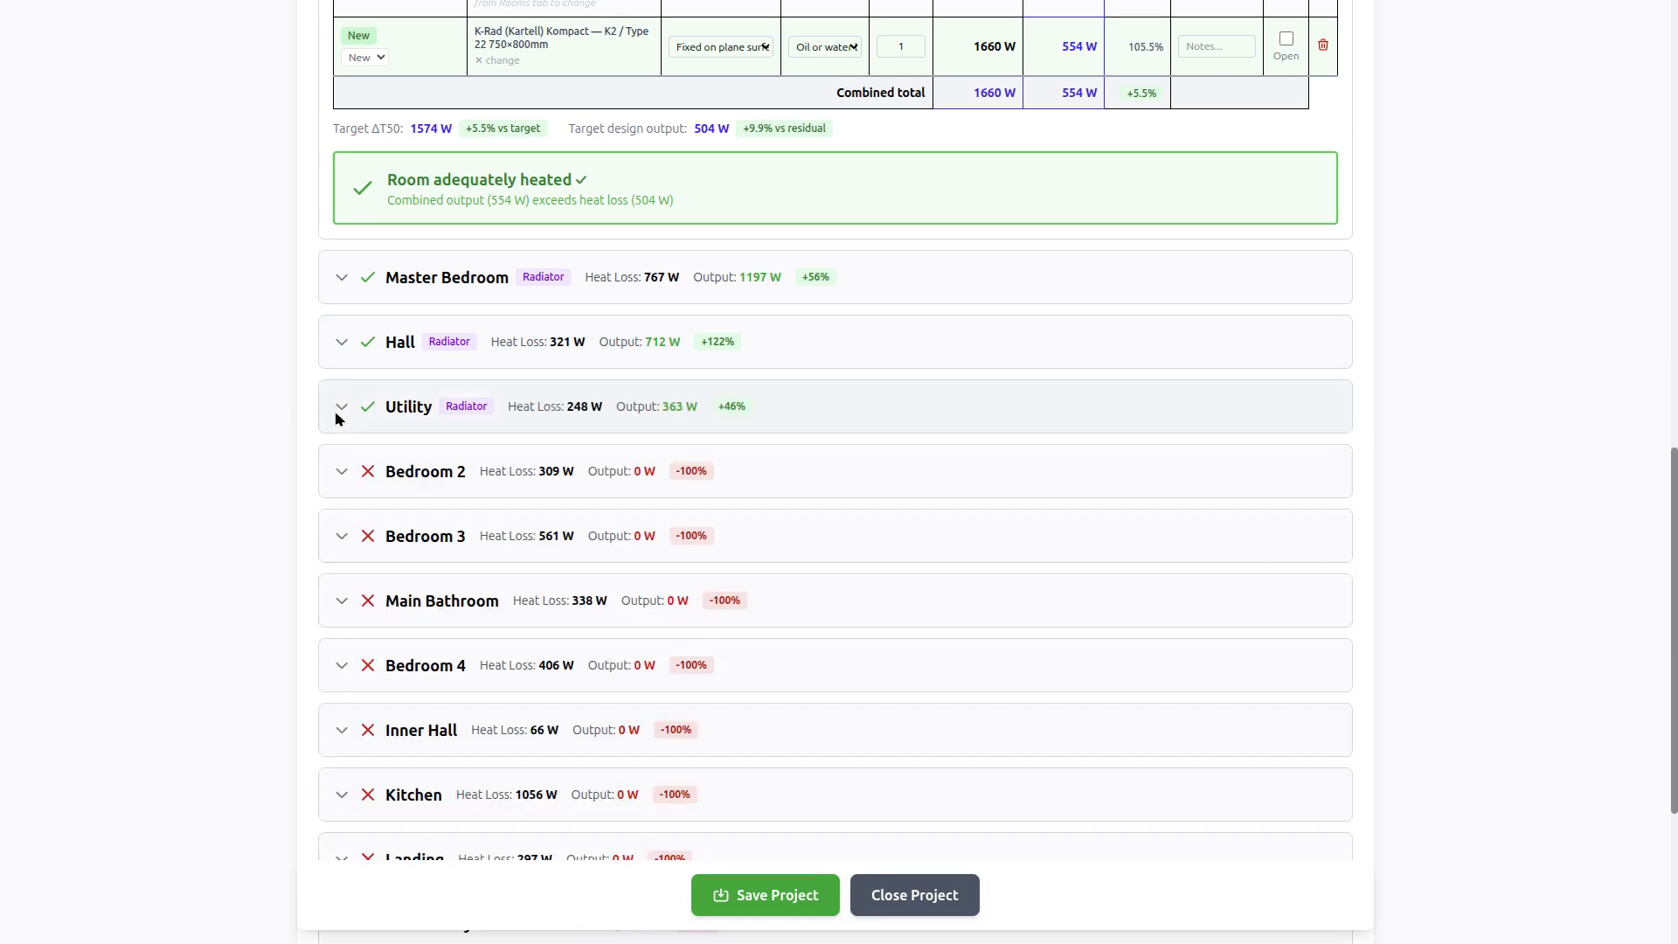
# Import the existing radiators into the Bedroom 2 and Bedroom 3 schedules, collapsing each room when done
pyautogui.click(343, 472)
pyautogui.click(1258, 734)
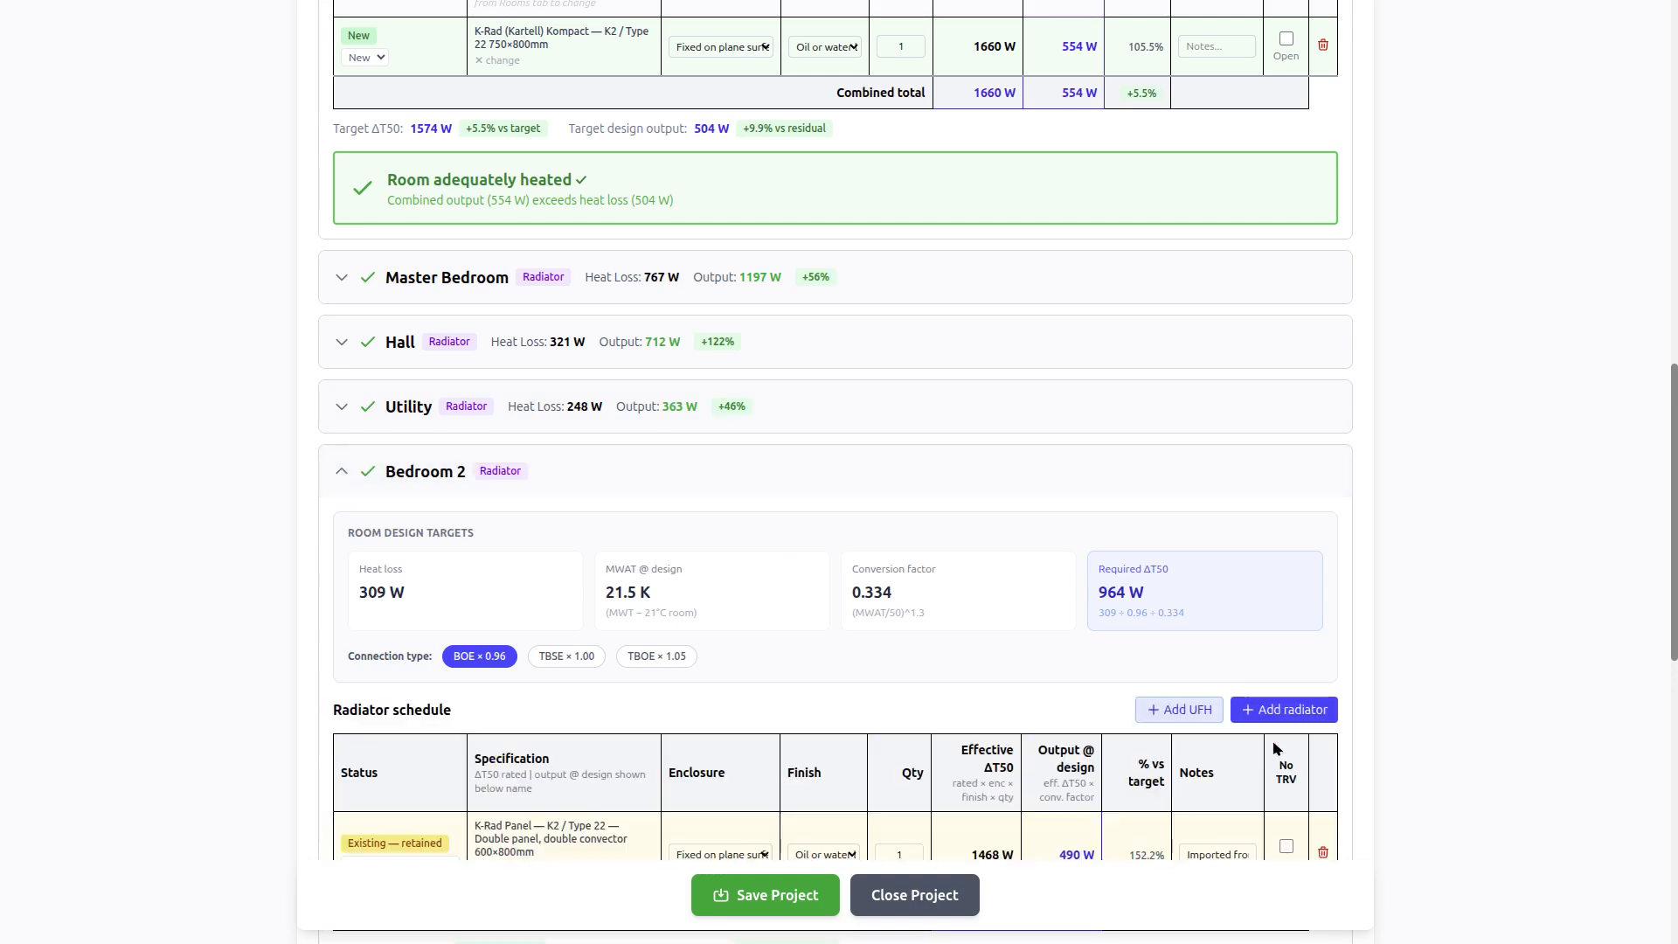
pyautogui.click(341, 474)
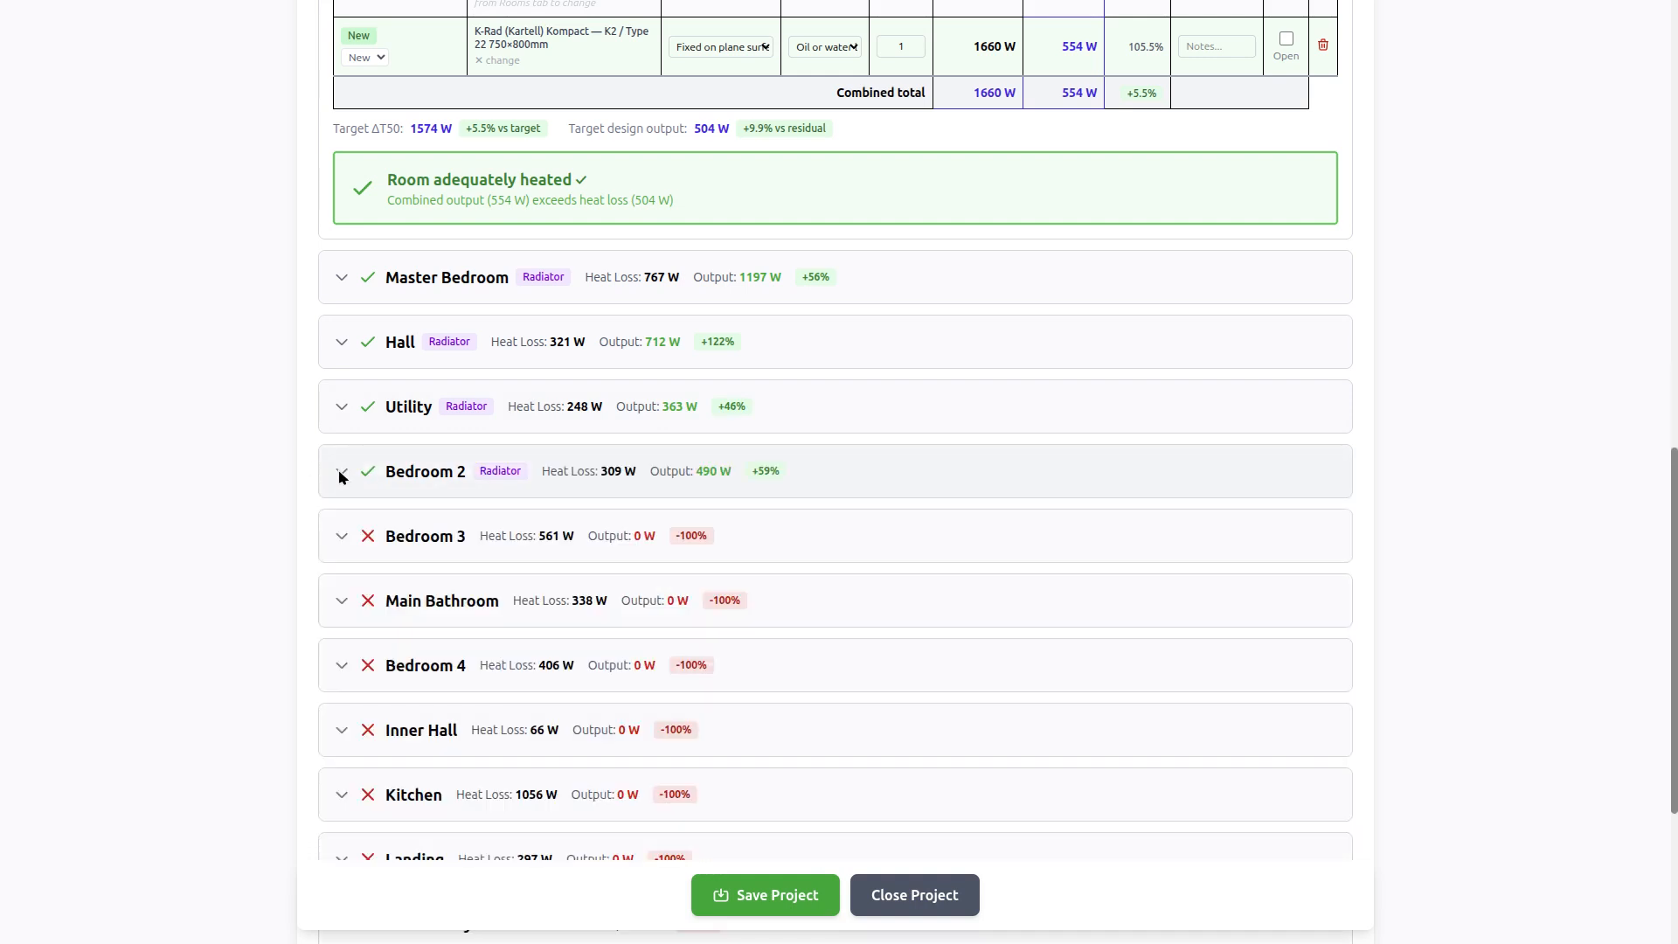
pyautogui.scroll(-2, 340, 463)
pyautogui.click(340, 437)
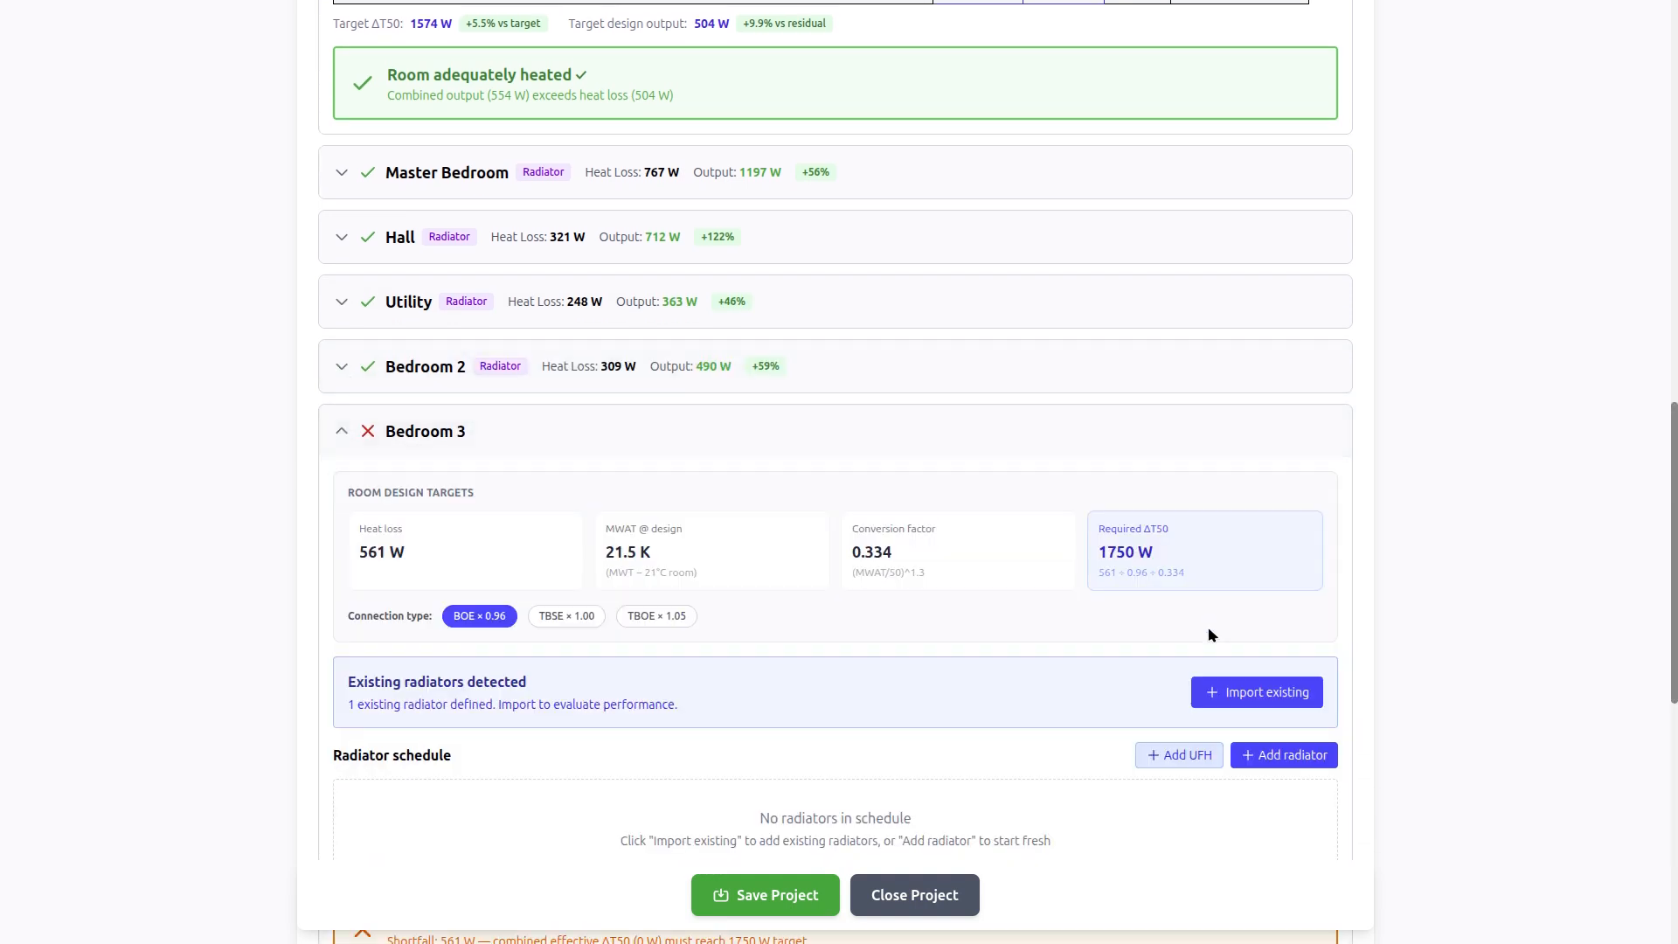
pyautogui.click(1241, 702)
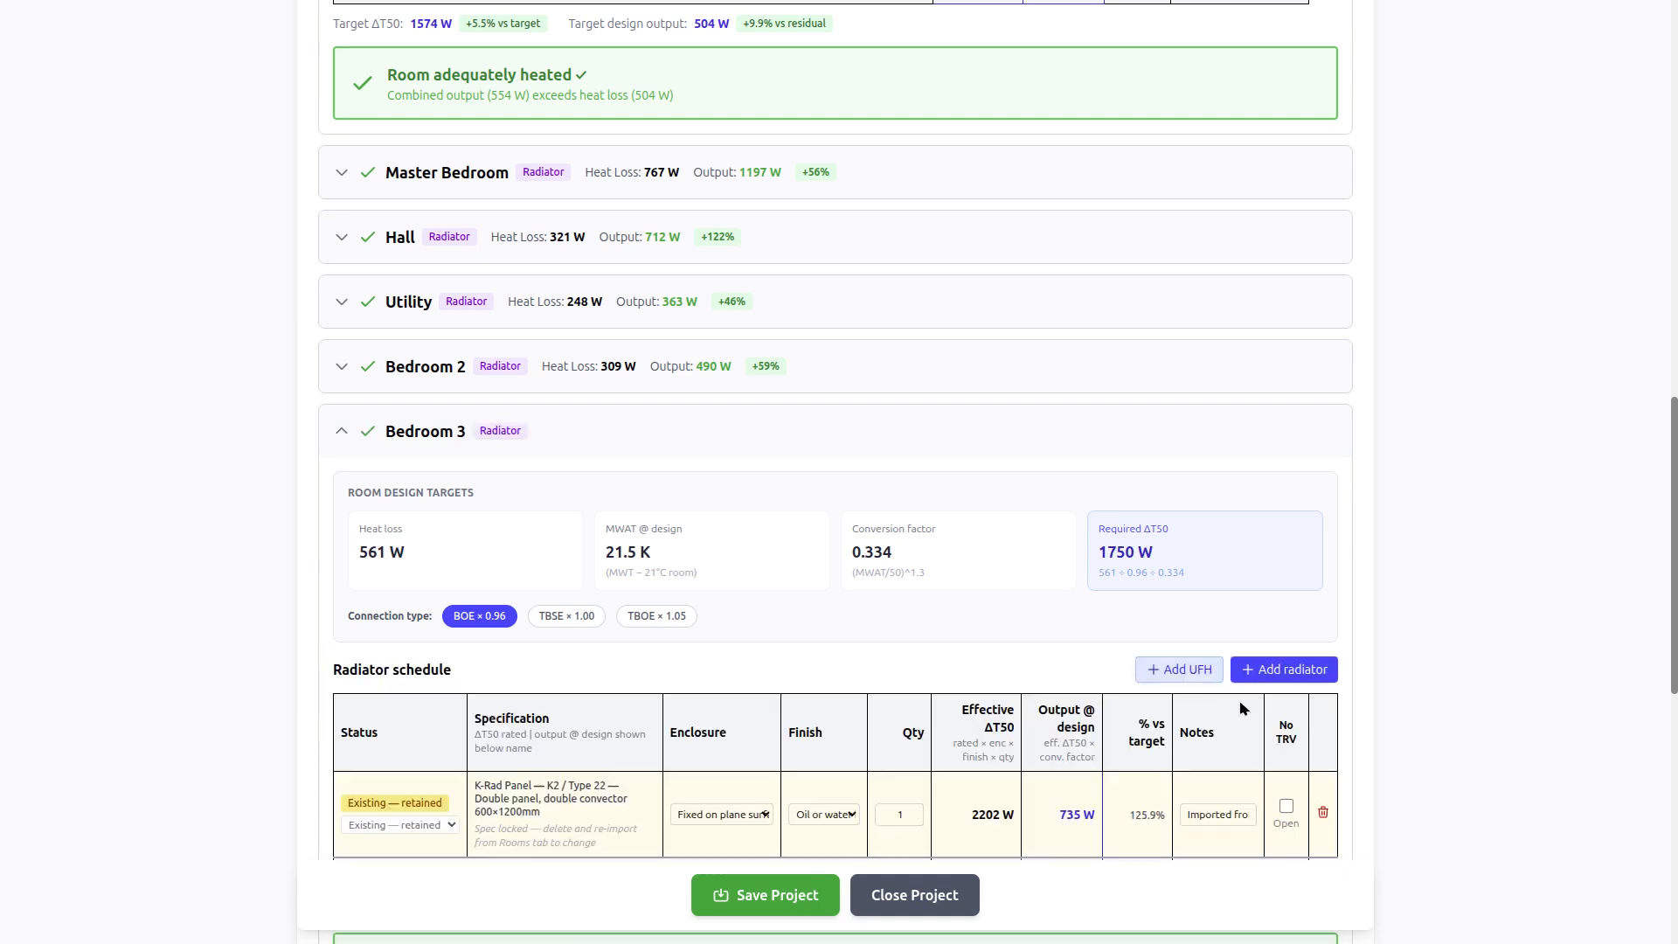
pyautogui.click(342, 431)
# Import the existing radiator into the Main Bathroom's schedule and collapse the room
pyautogui.click(342, 496)
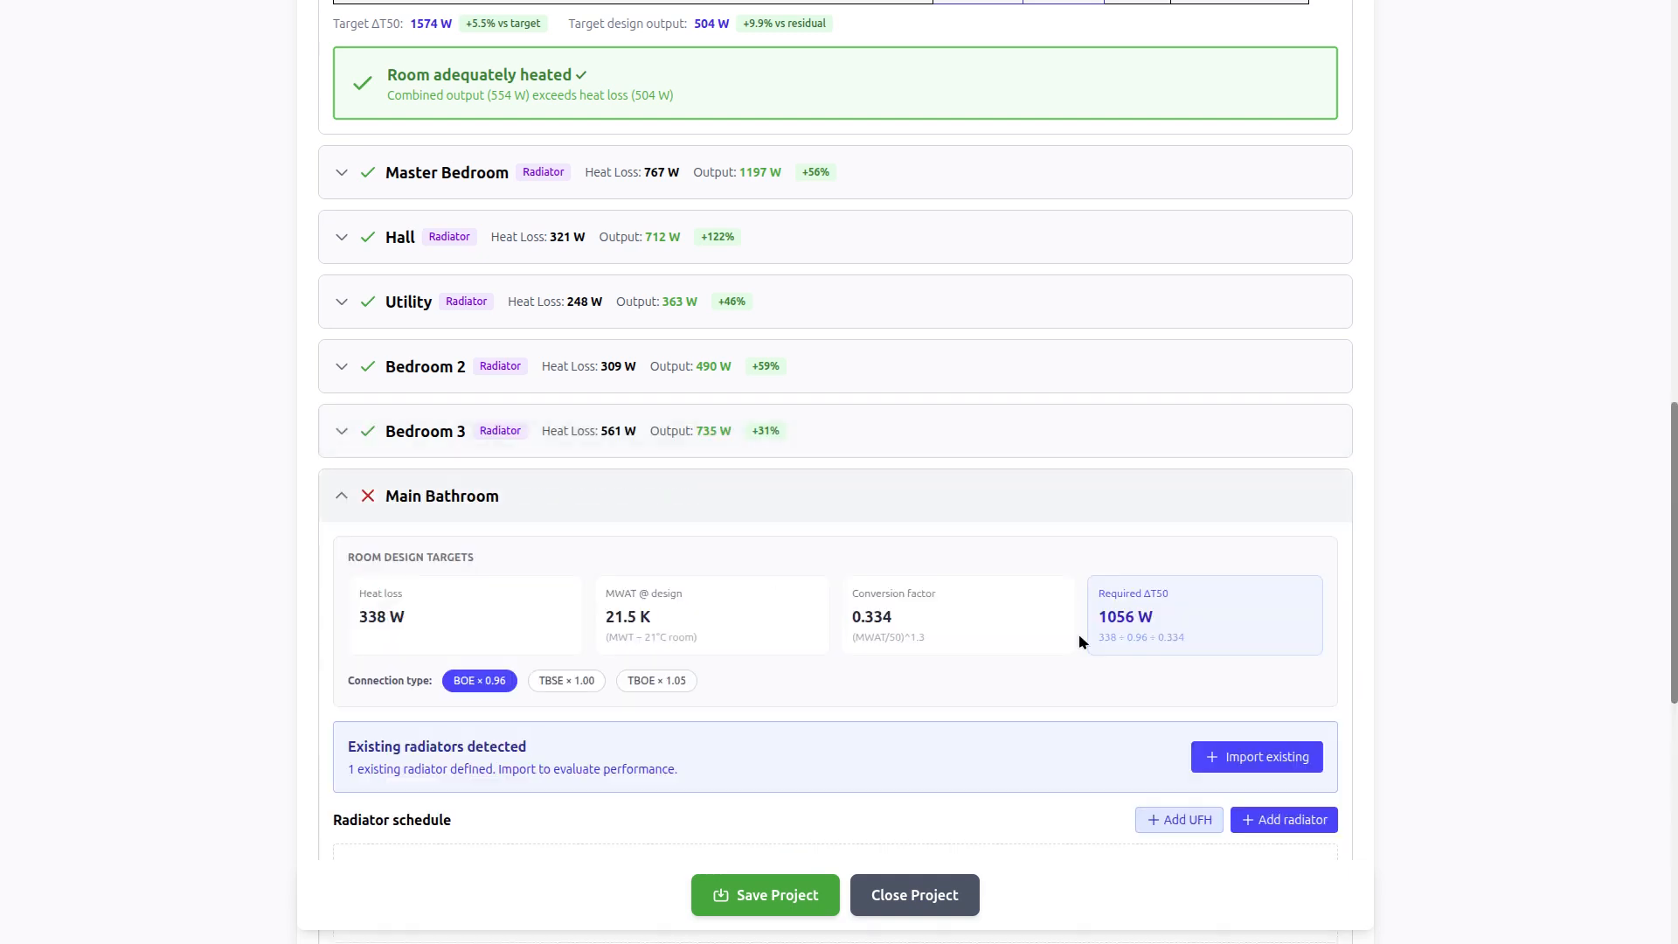
pyautogui.click(1256, 756)
pyautogui.scroll(-3, 470, 435)
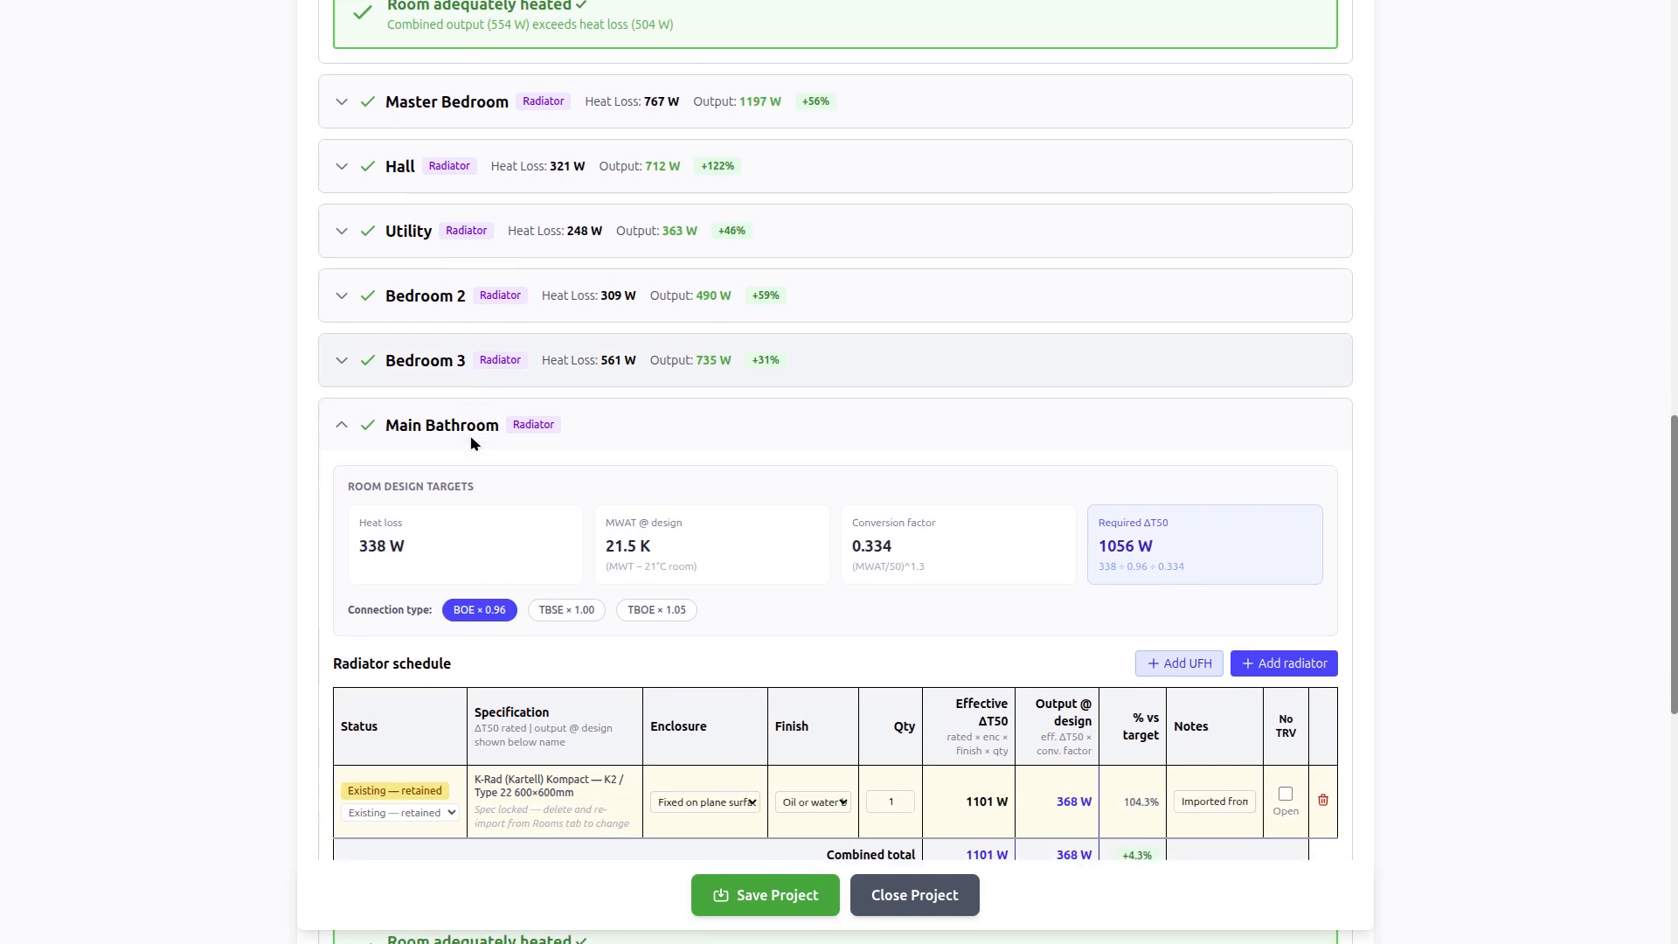
pyautogui.click(342, 287)
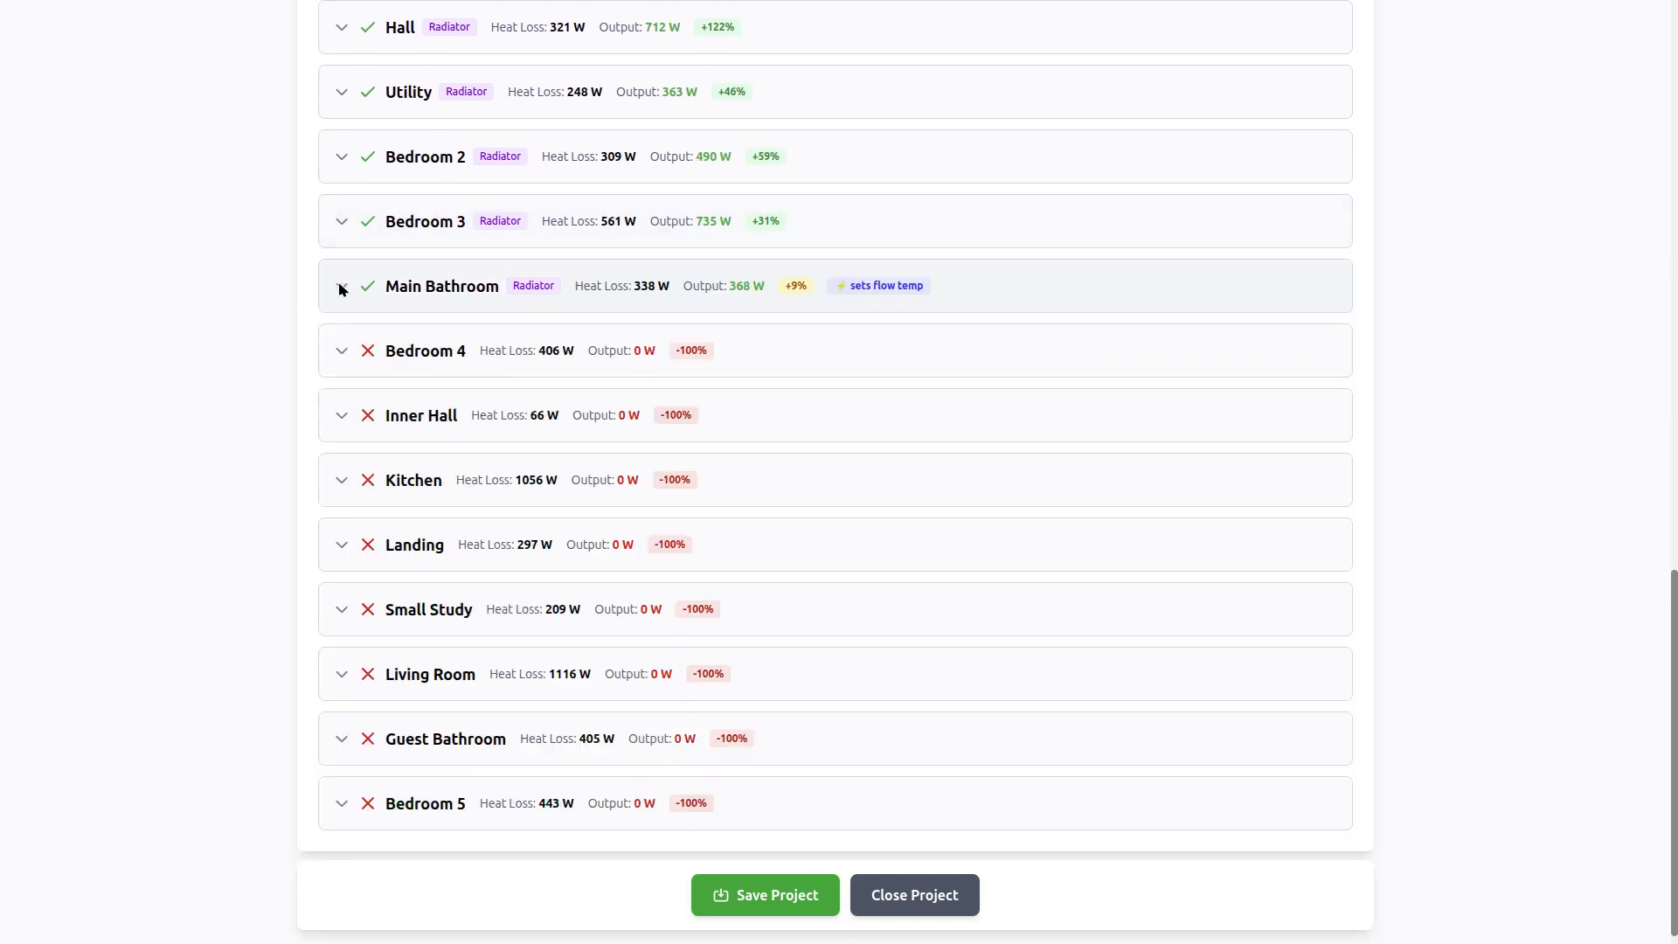
# Expand Bedroom 4 and import the existing radiator into the Landing's schedule
pyautogui.click(342, 350)
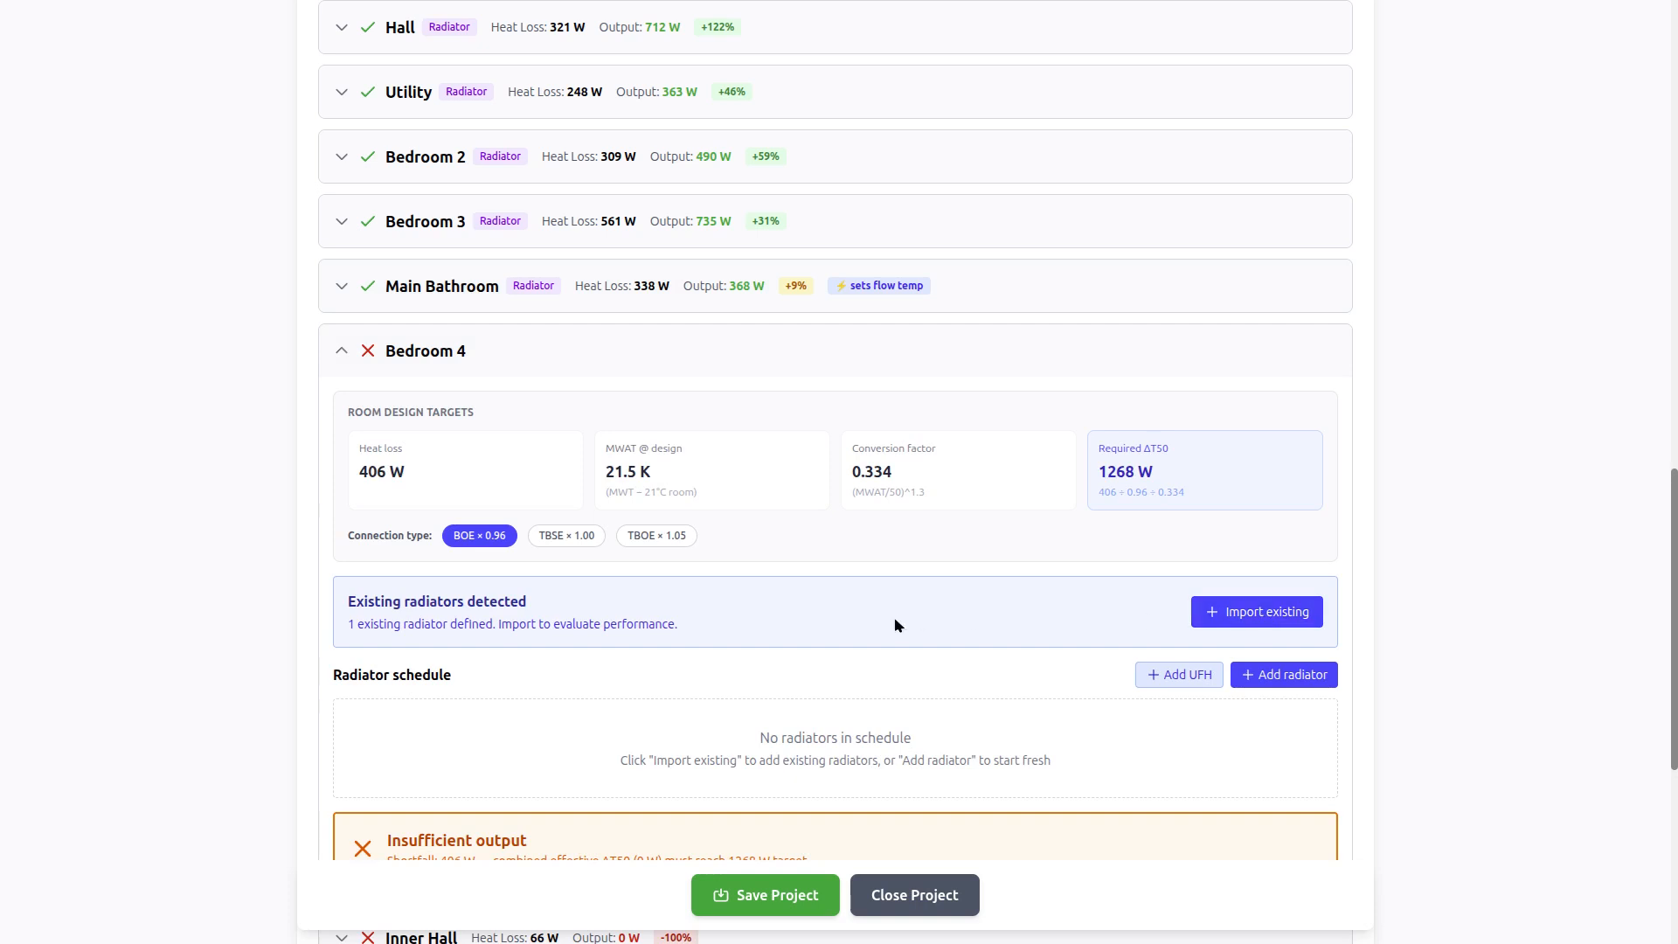
pyautogui.scroll(-3, 894, 612)
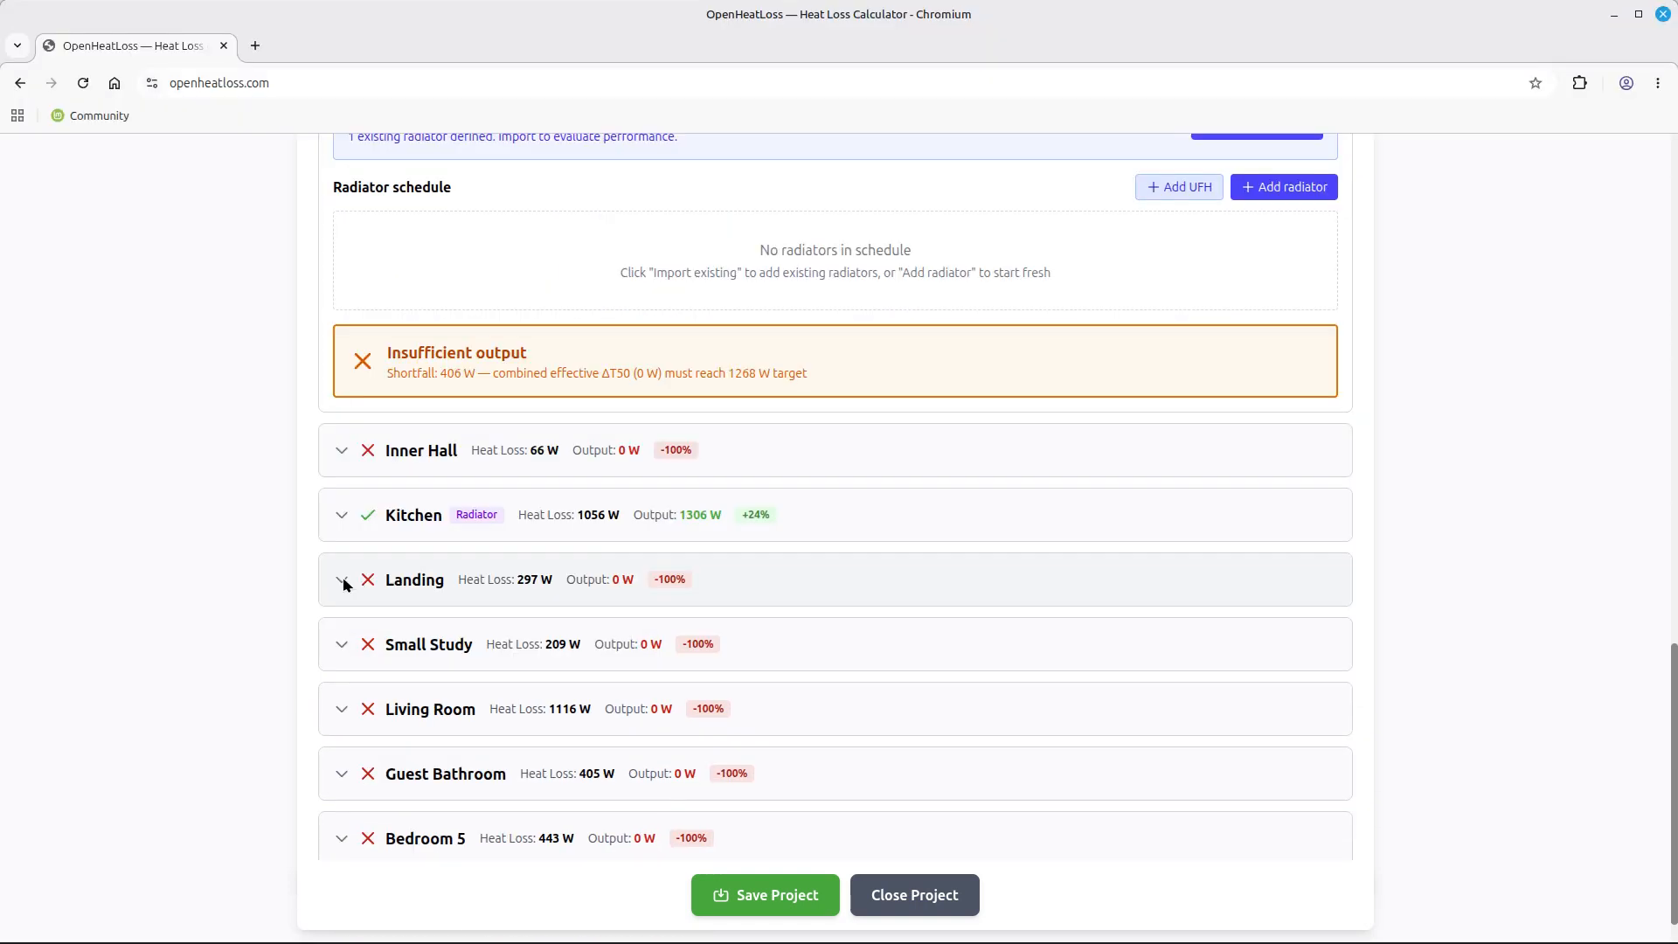
pyautogui.click(341, 579)
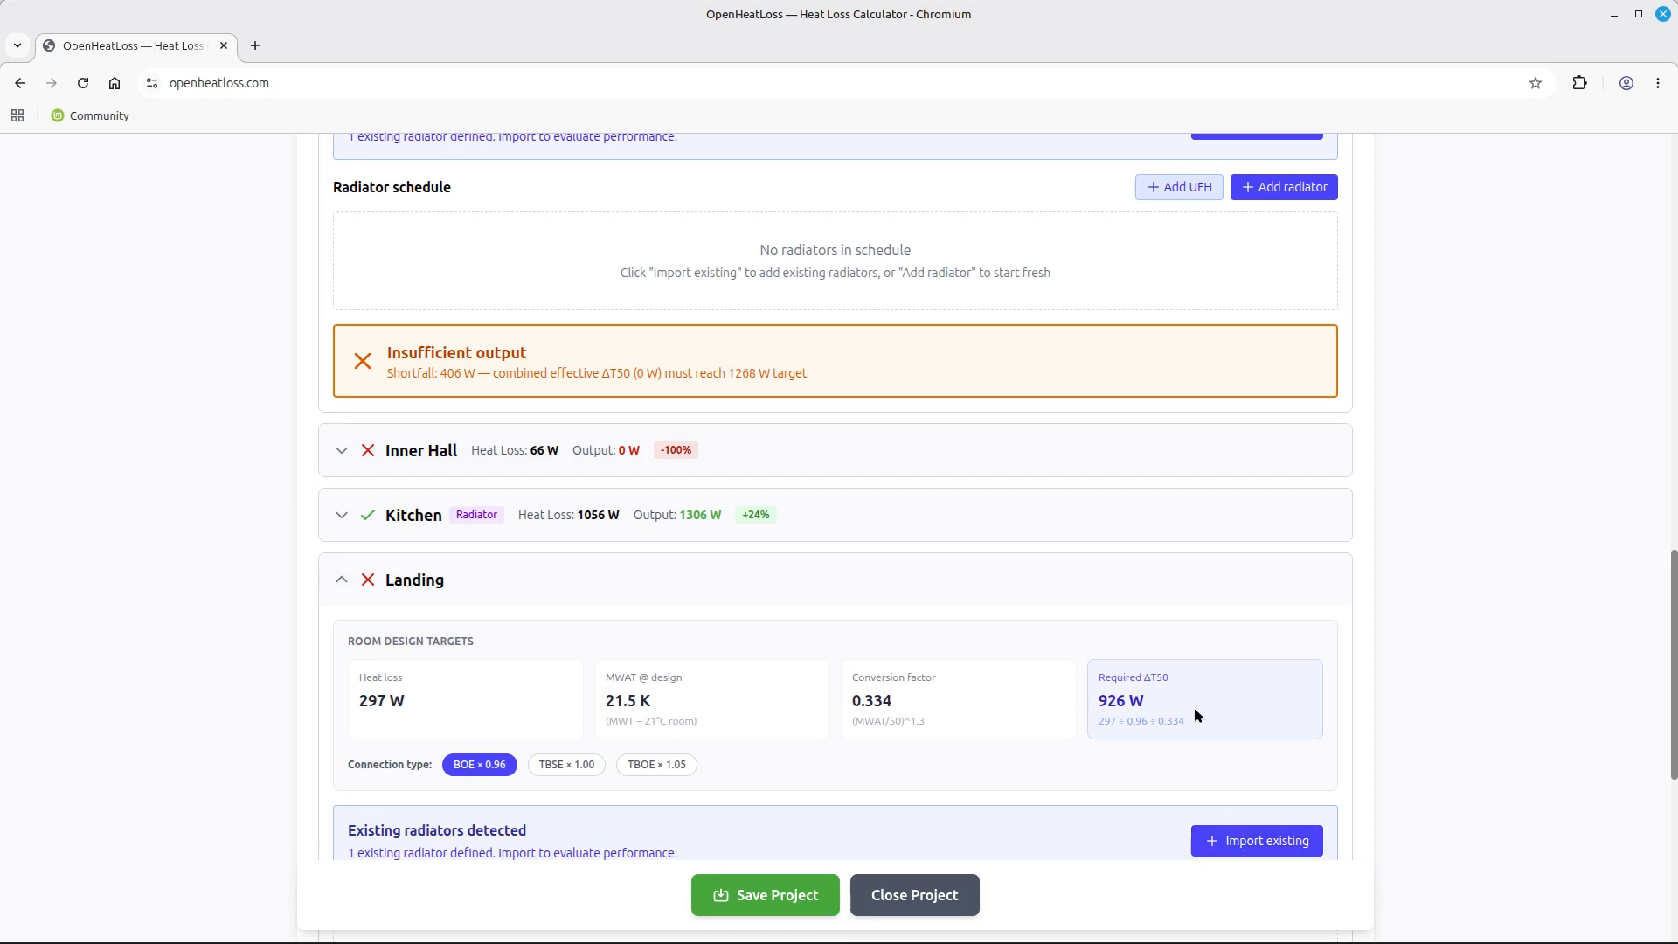
pyautogui.scroll(-3, 1189, 691)
pyautogui.click(1228, 645)
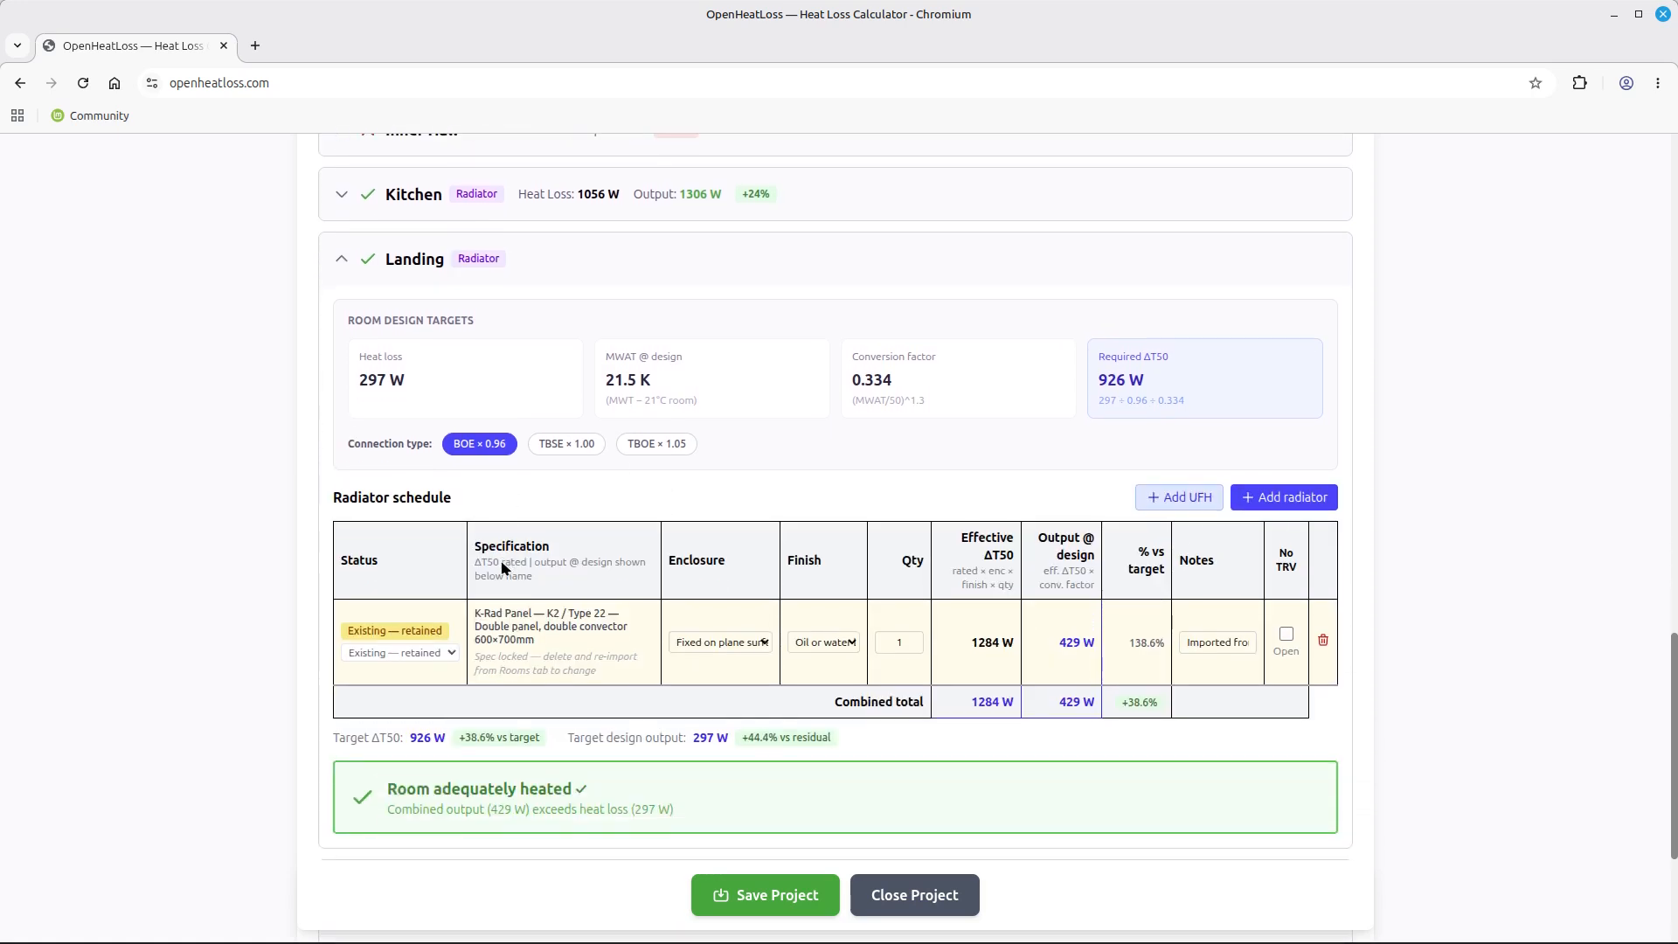
# Import the existing radiators into the Small Study and Living Room schedules
pyautogui.scroll(-3, 502, 566)
pyautogui.click(341, 682)
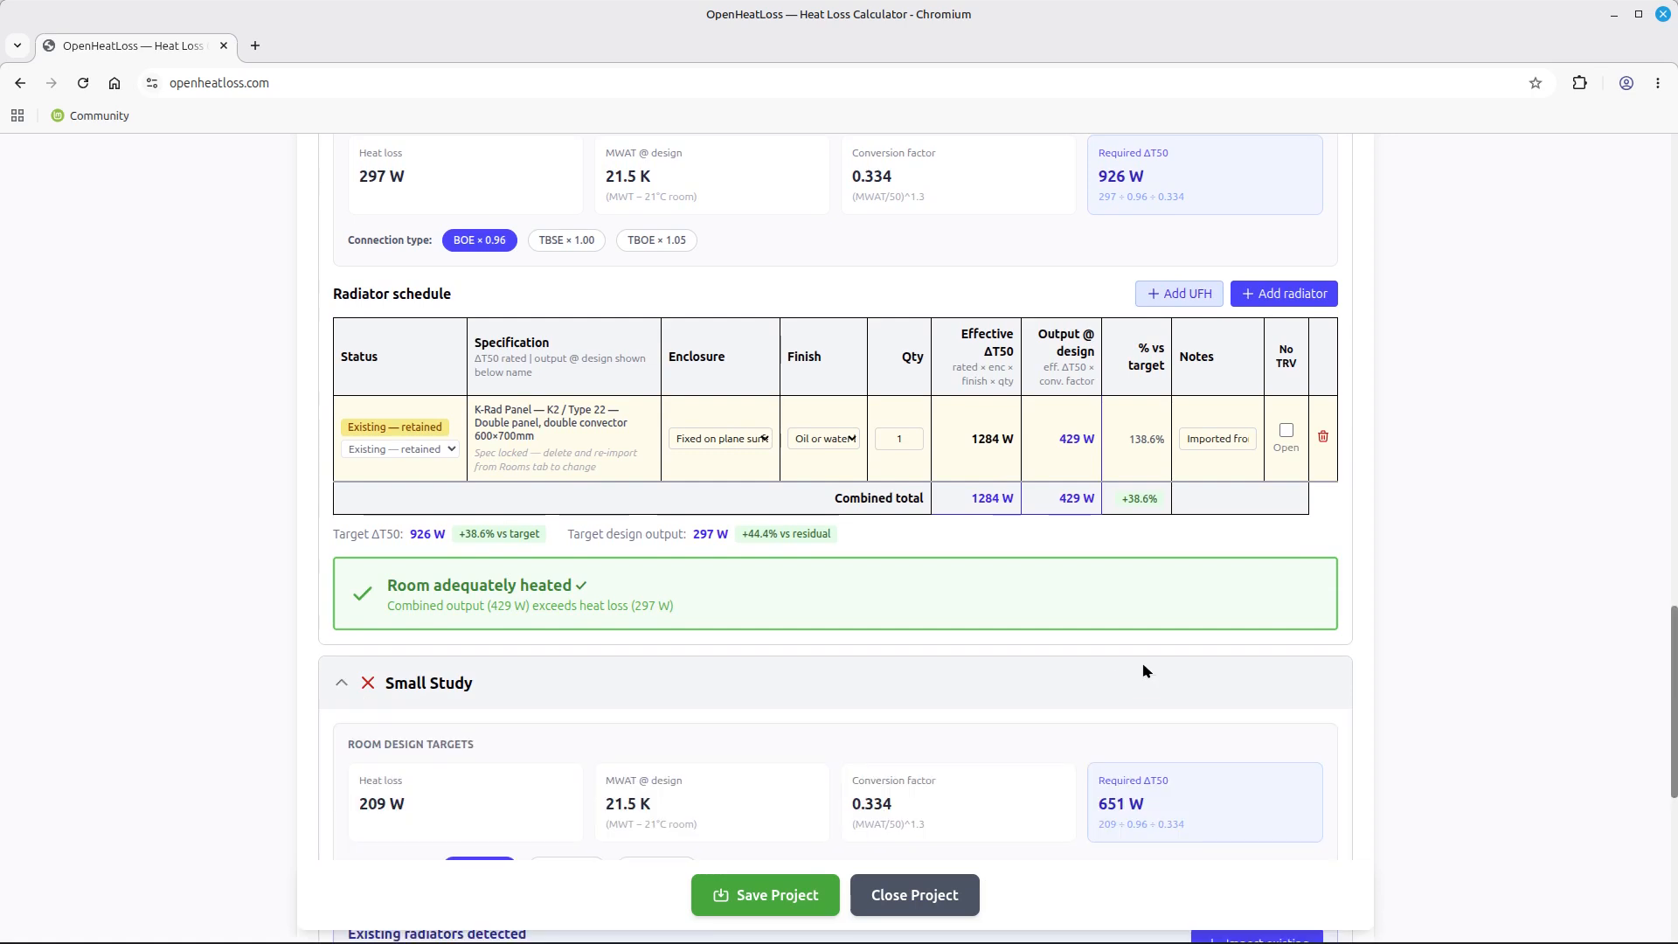
pyautogui.scroll(-6, 1141, 665)
pyautogui.click(1213, 529)
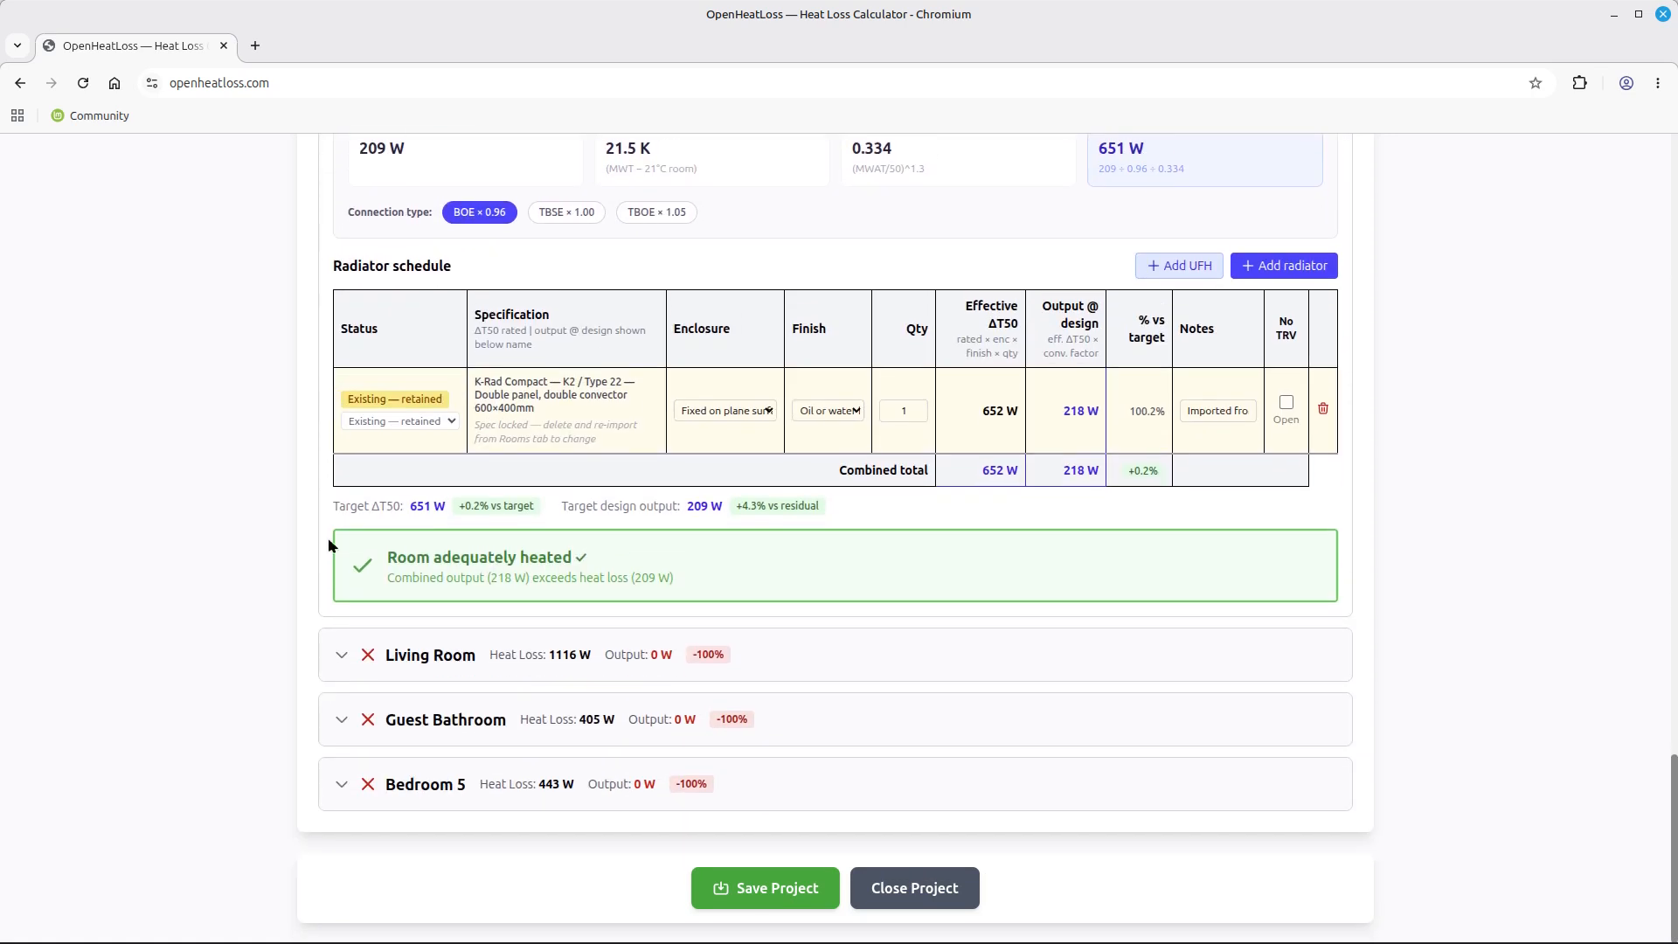
pyautogui.click(339, 656)
pyautogui.scroll(-3, 1224, 659)
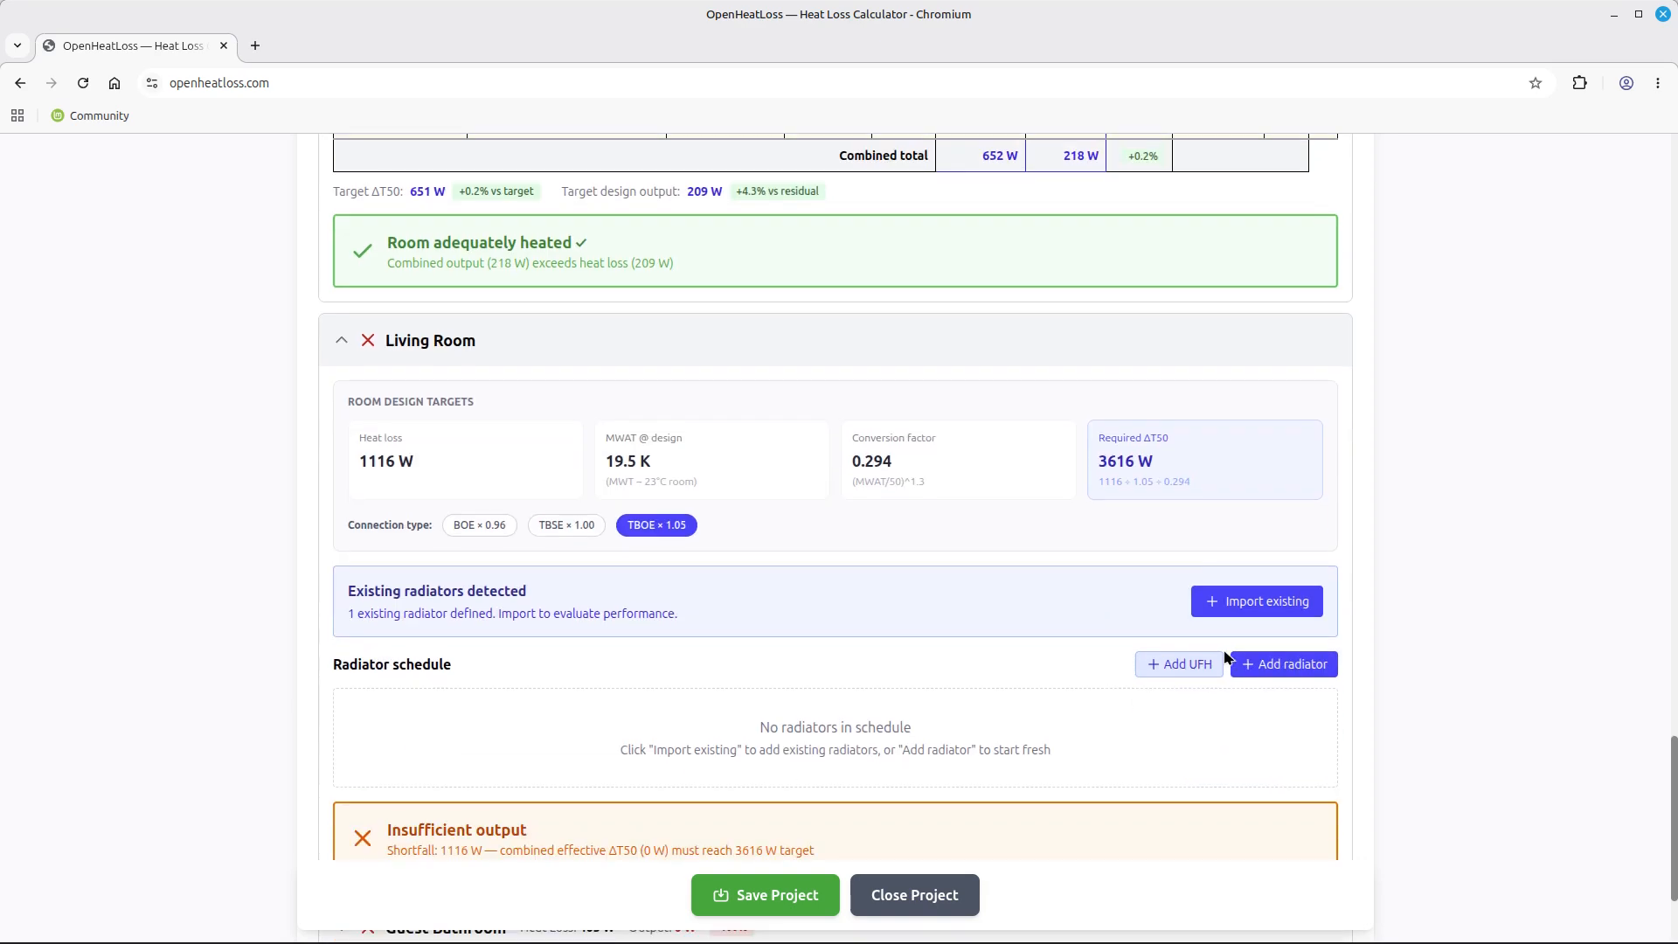
pyautogui.click(1269, 602)
# Import the existing radiators into the Guest Bathroom and Bedroom 5 schedules, collapsing Bedroom 5 when done
pyautogui.scroll(-3, 535, 464)
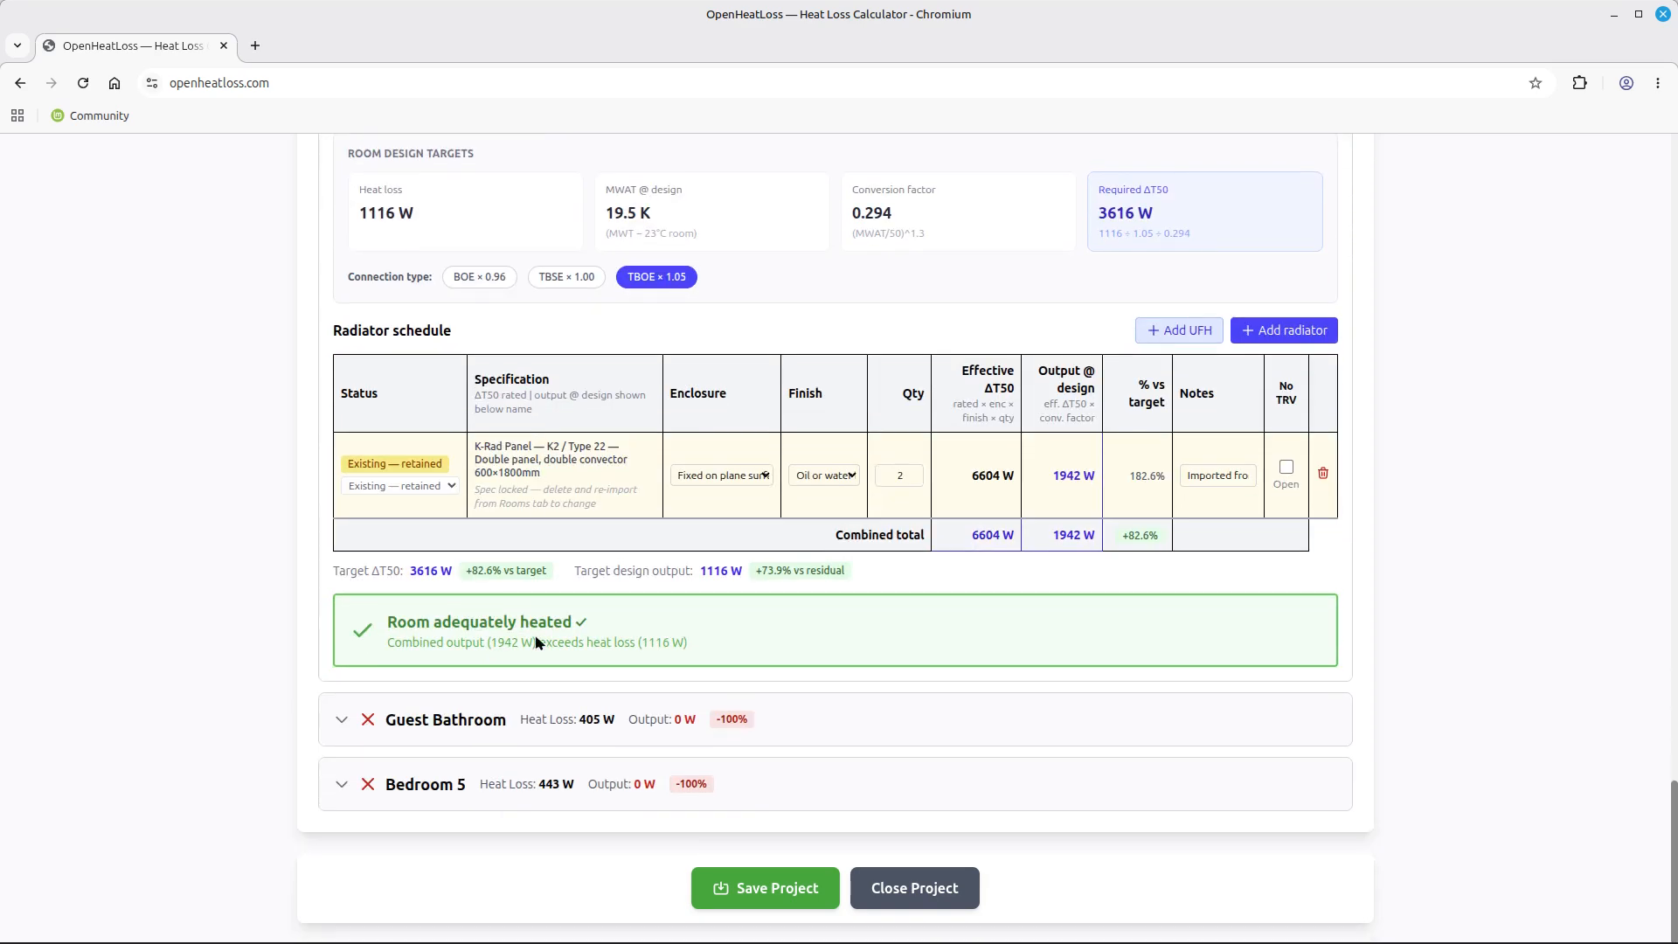
pyautogui.click(338, 715)
pyautogui.scroll(-4, 1021, 655)
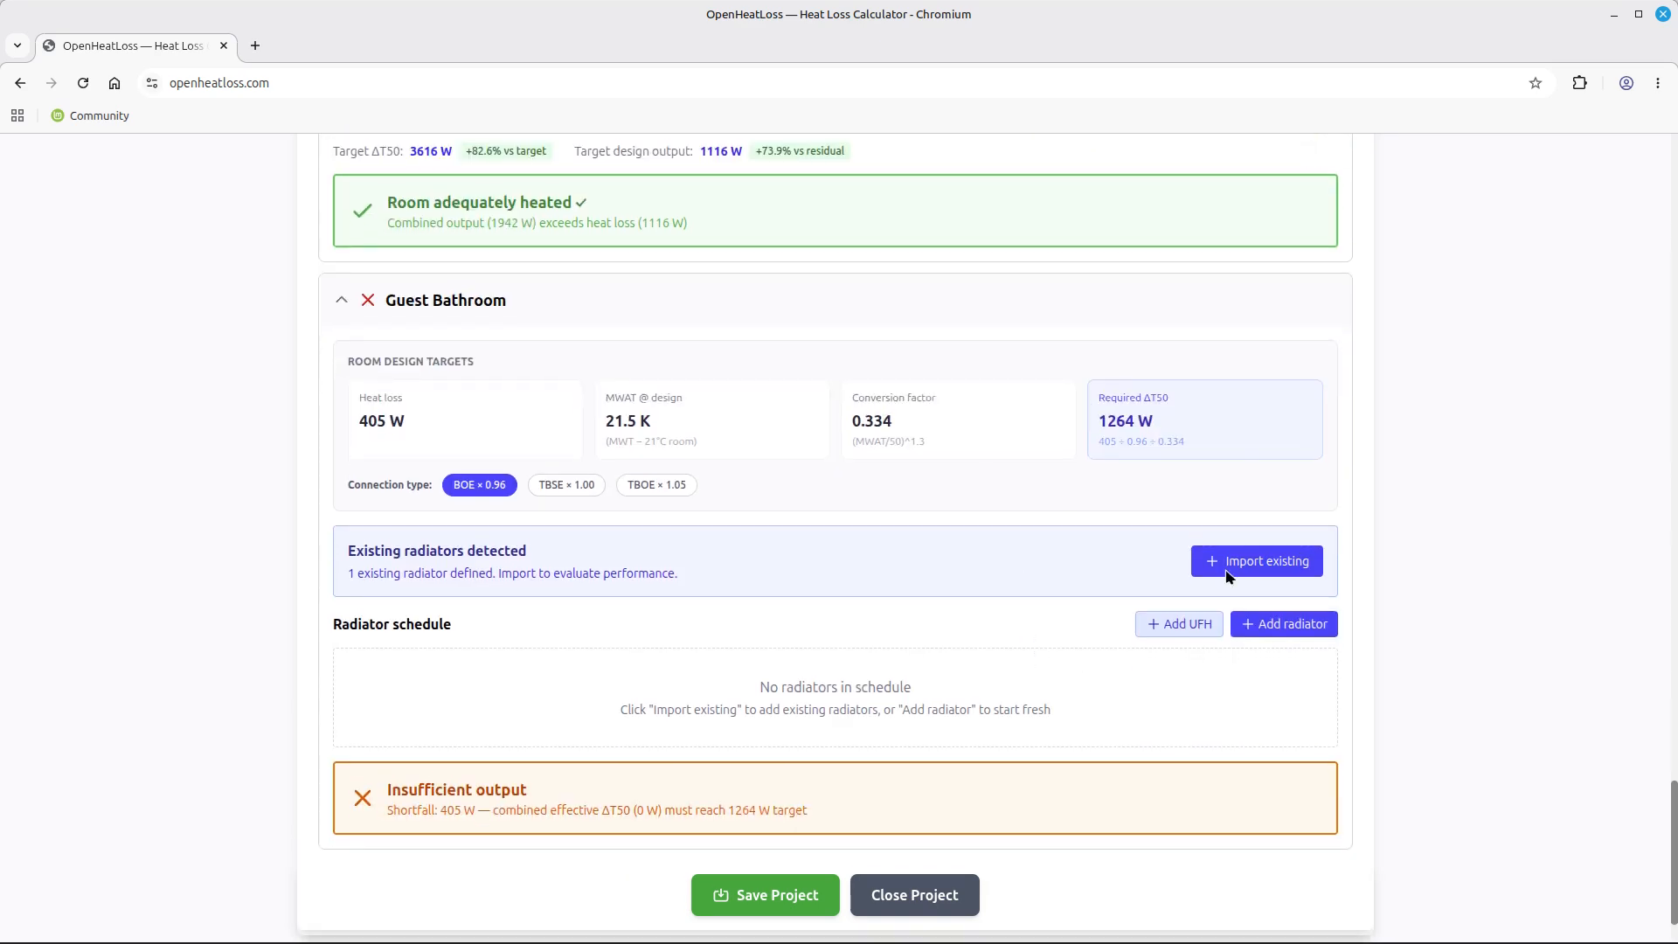
pyautogui.click(1227, 560)
pyautogui.scroll(-2, 367, 743)
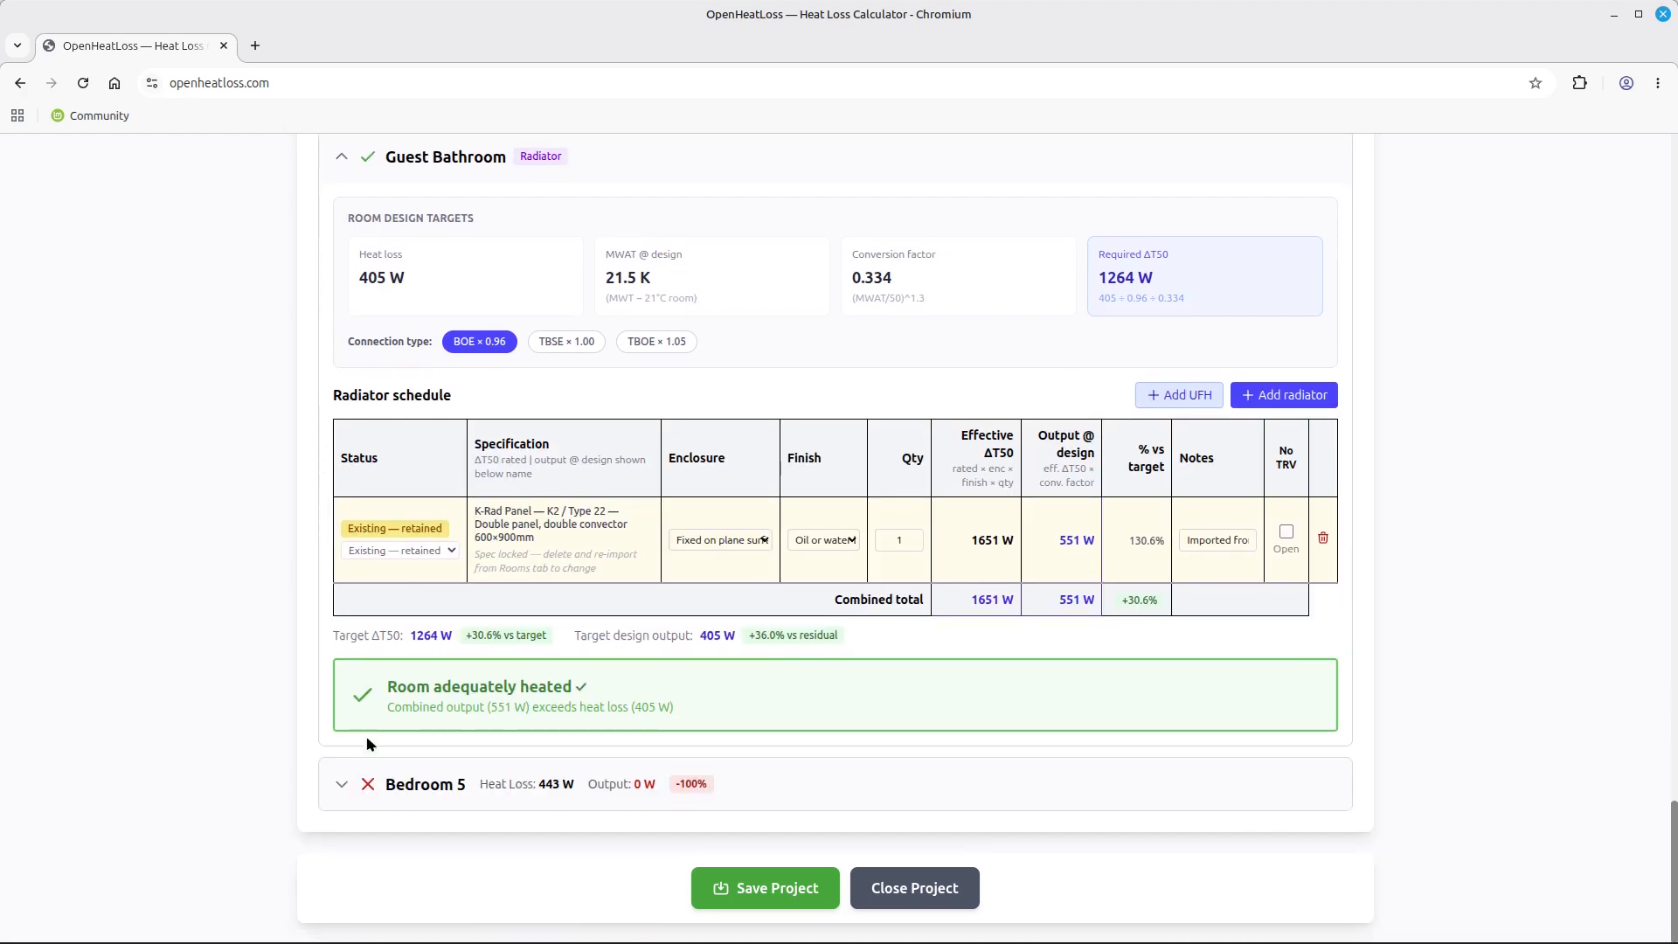
pyautogui.click(341, 783)
pyautogui.scroll(-4, 728, 628)
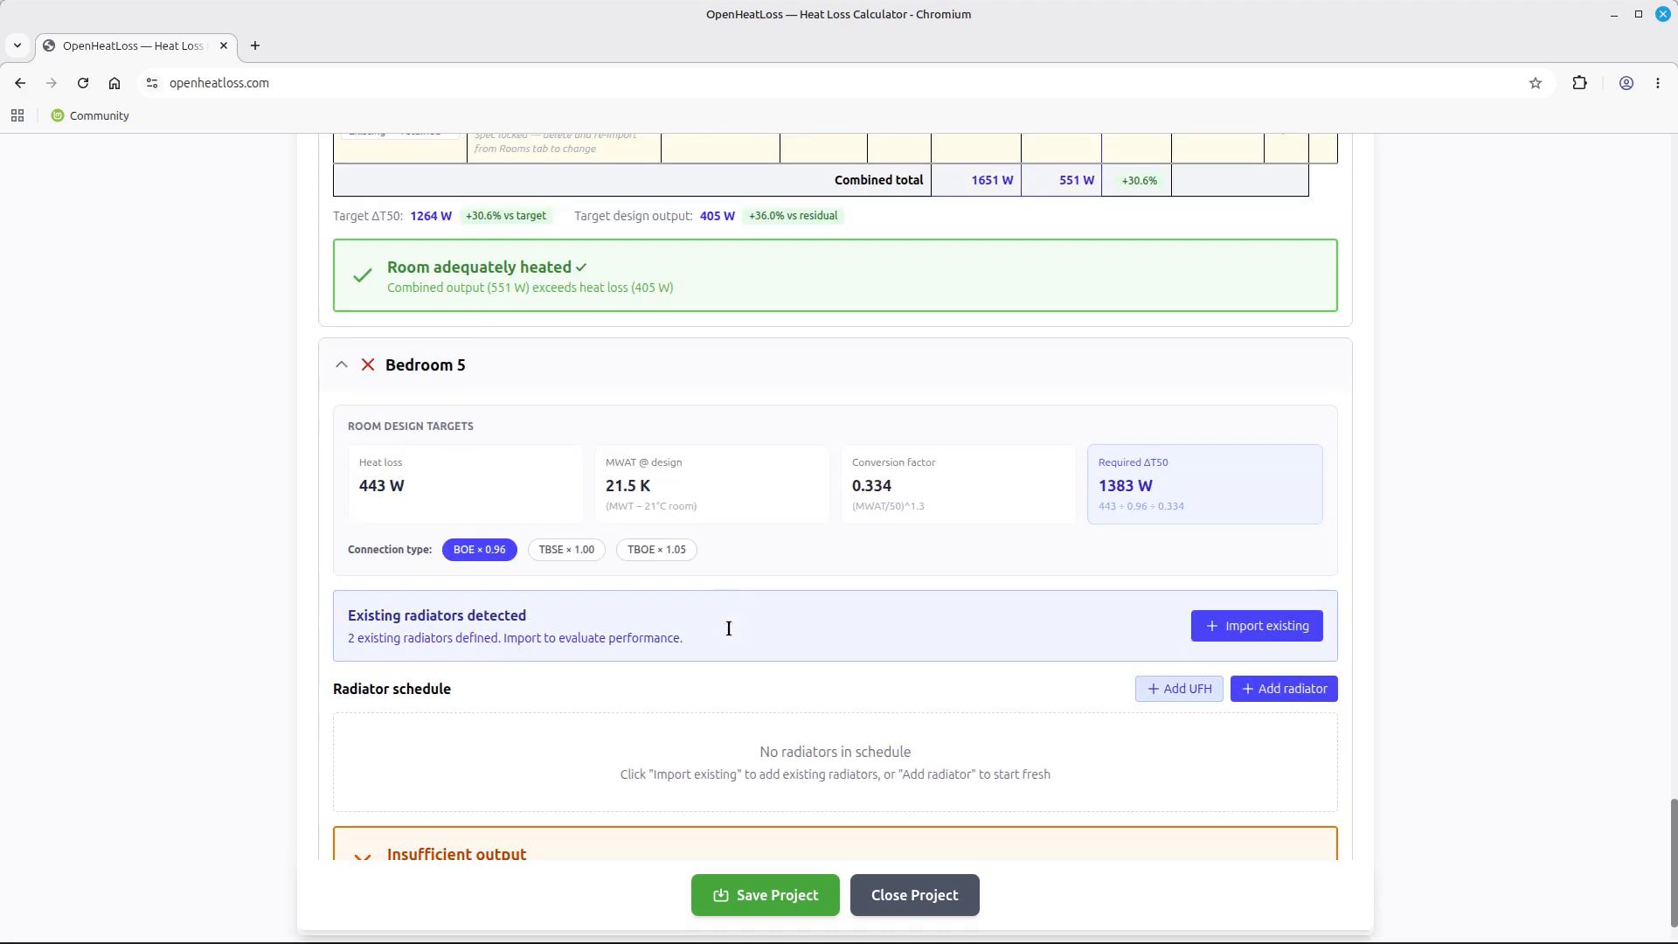
pyautogui.click(1215, 625)
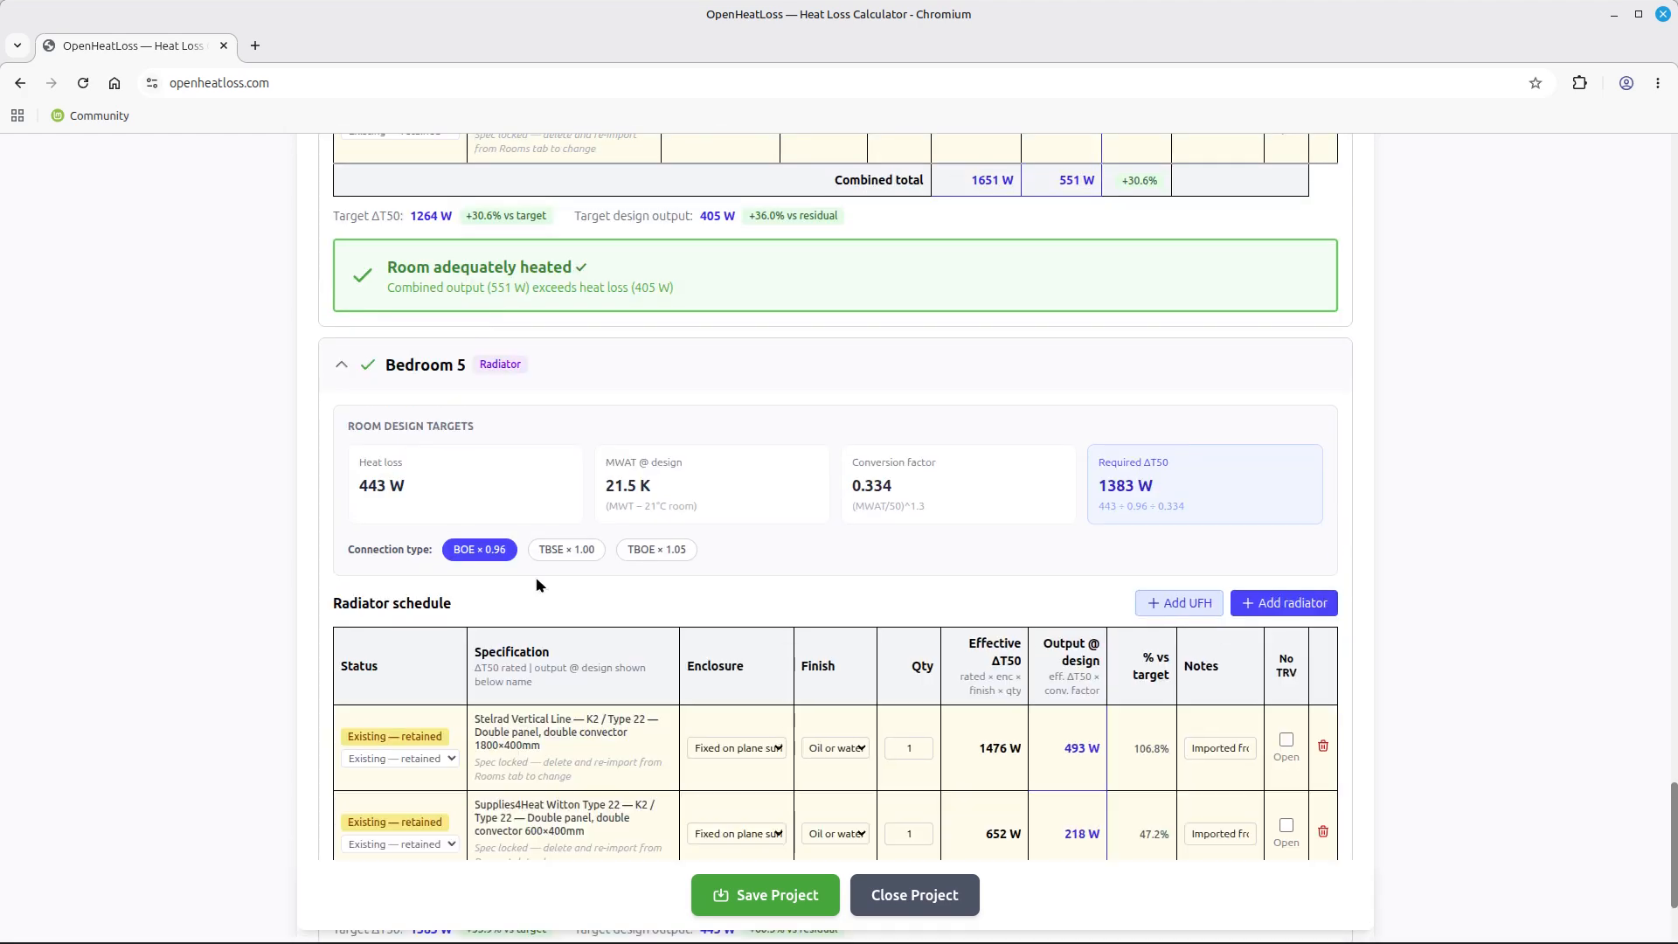
pyautogui.click(342, 371)
# Examine the total scheduled output and the minimum system flow temperature in the System Emitter Summary
pyautogui.scroll(20, 342, 371)
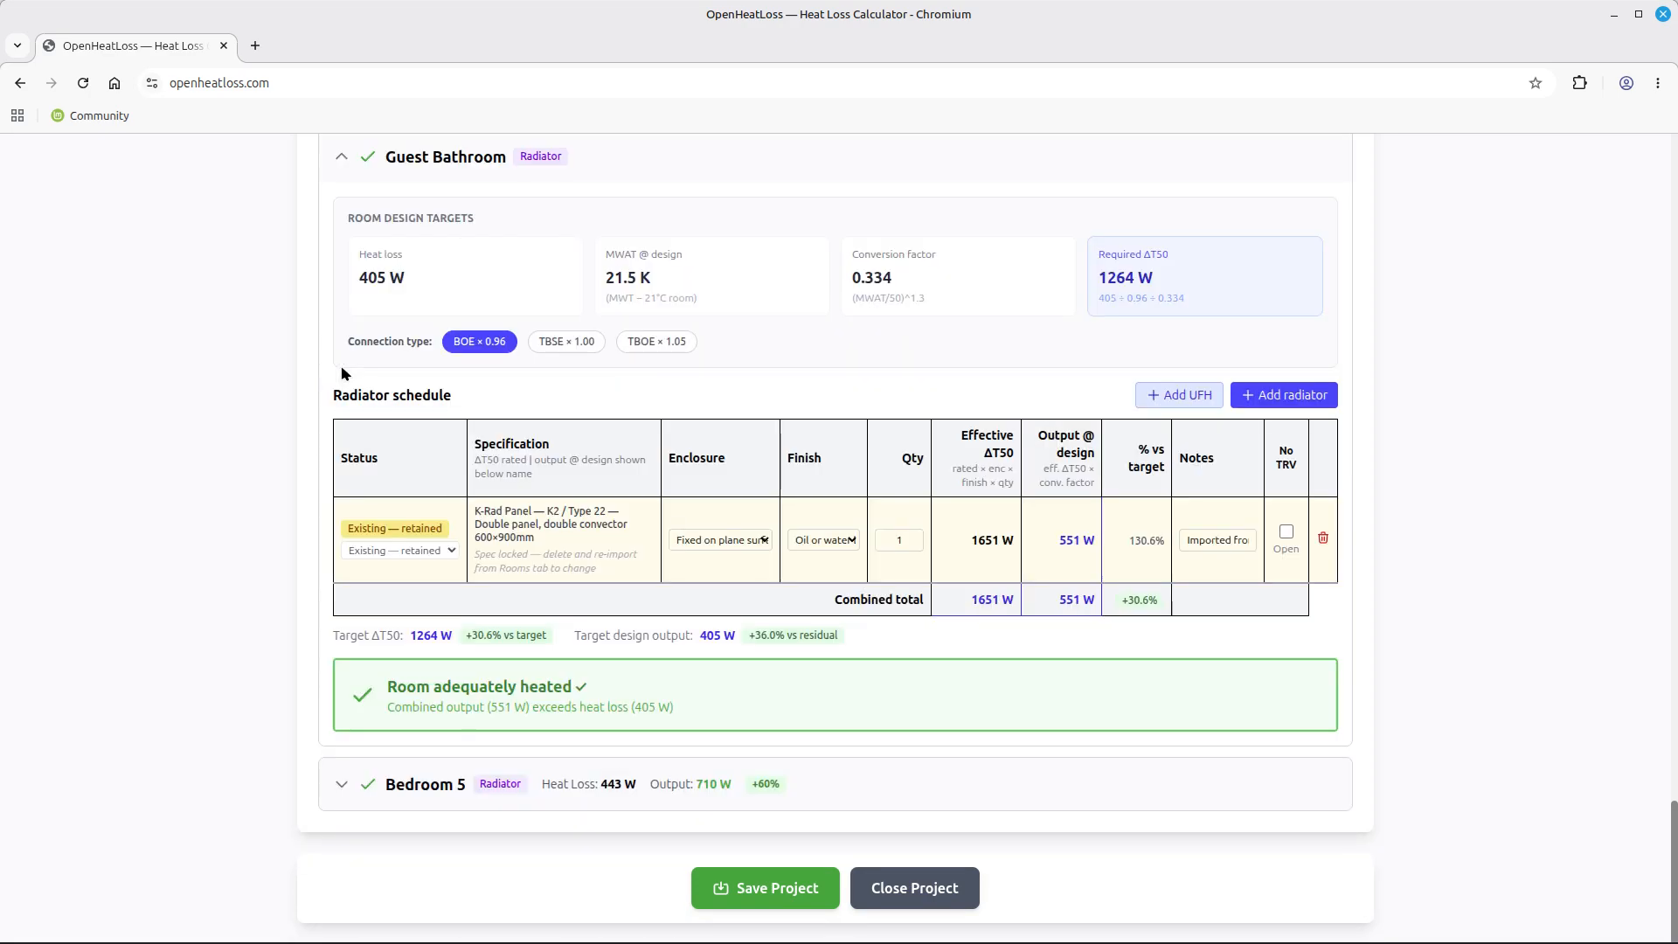
pyautogui.scroll(15, 342, 370)
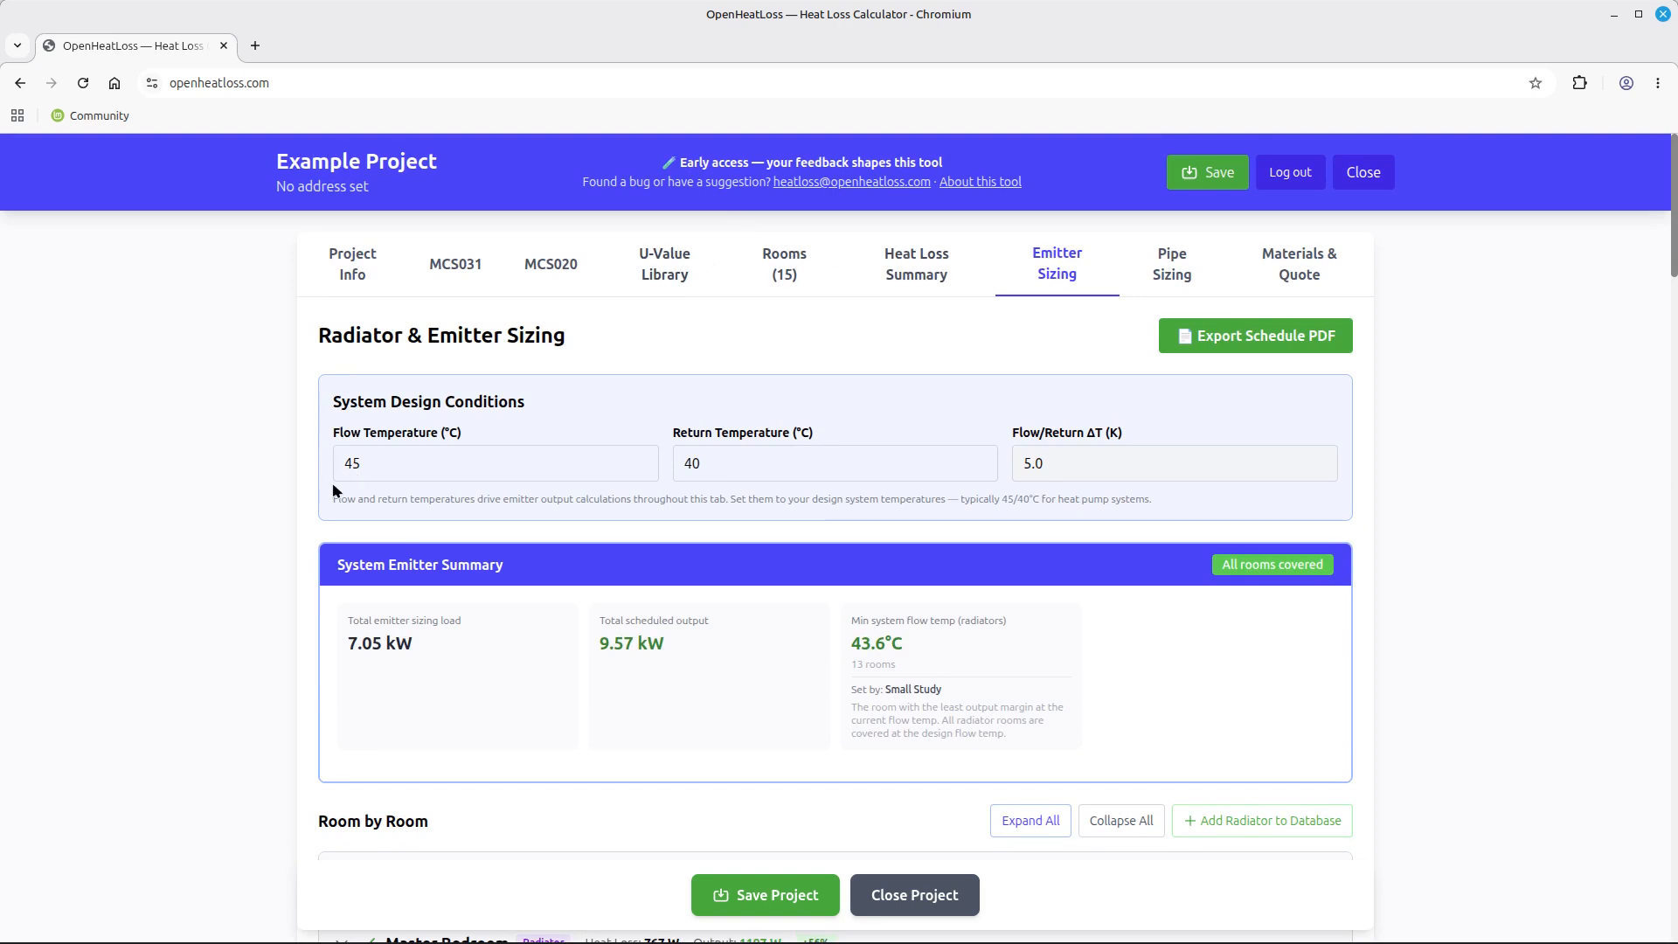
pyautogui.tripleClick(753, 646)
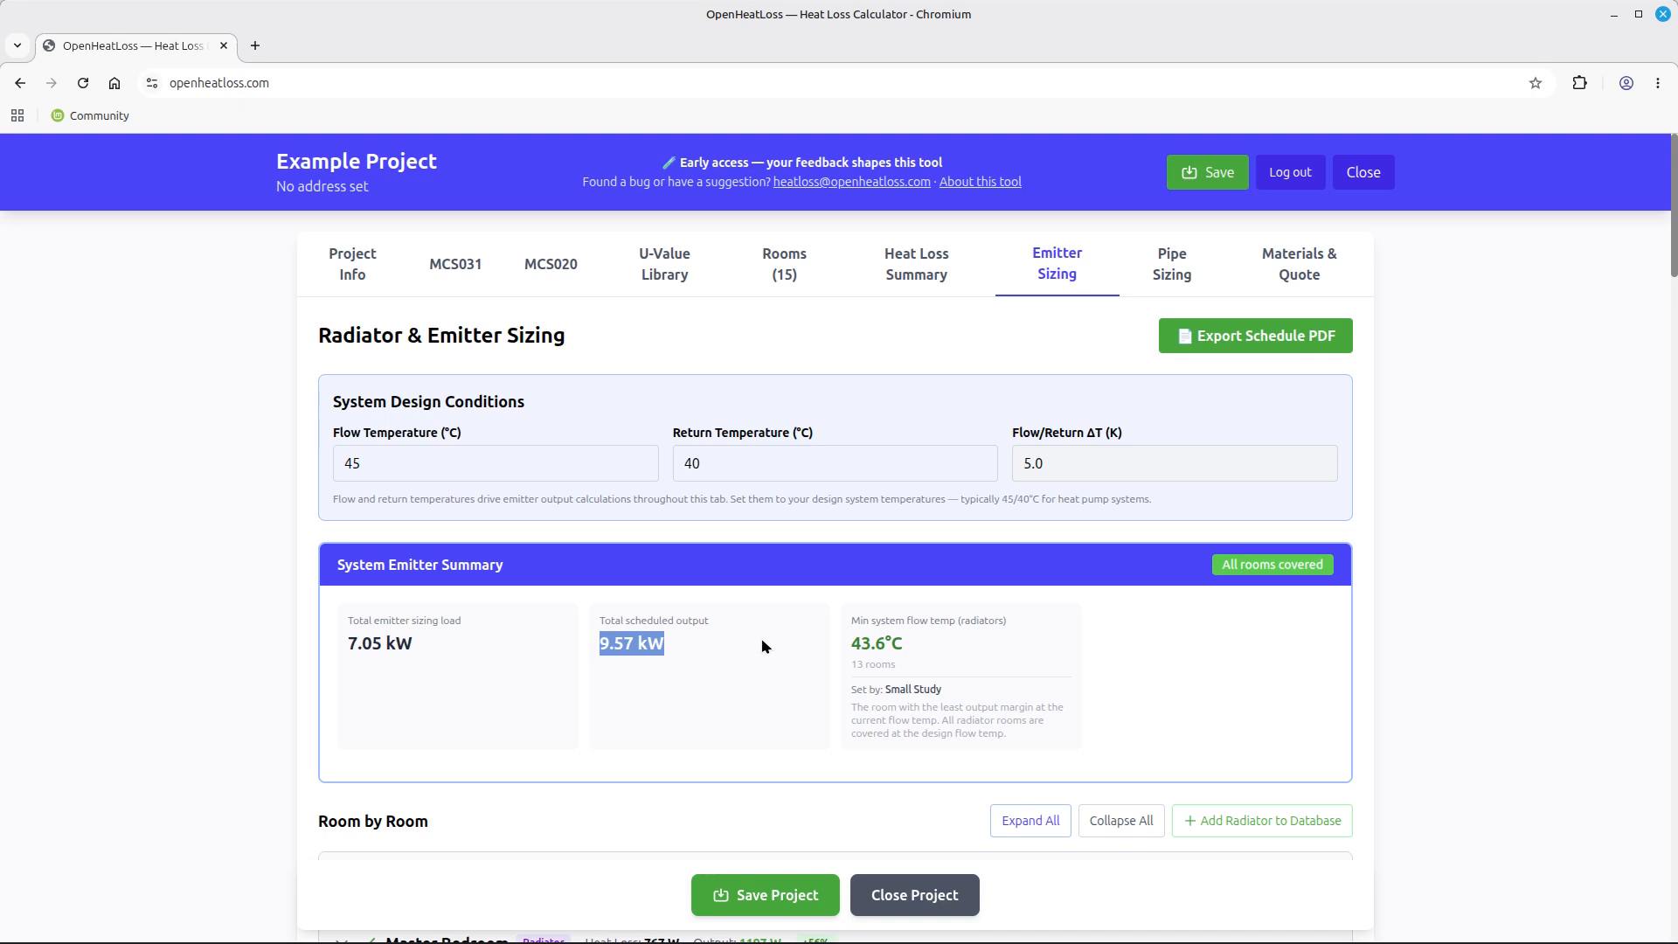
pyautogui.click(727, 650)
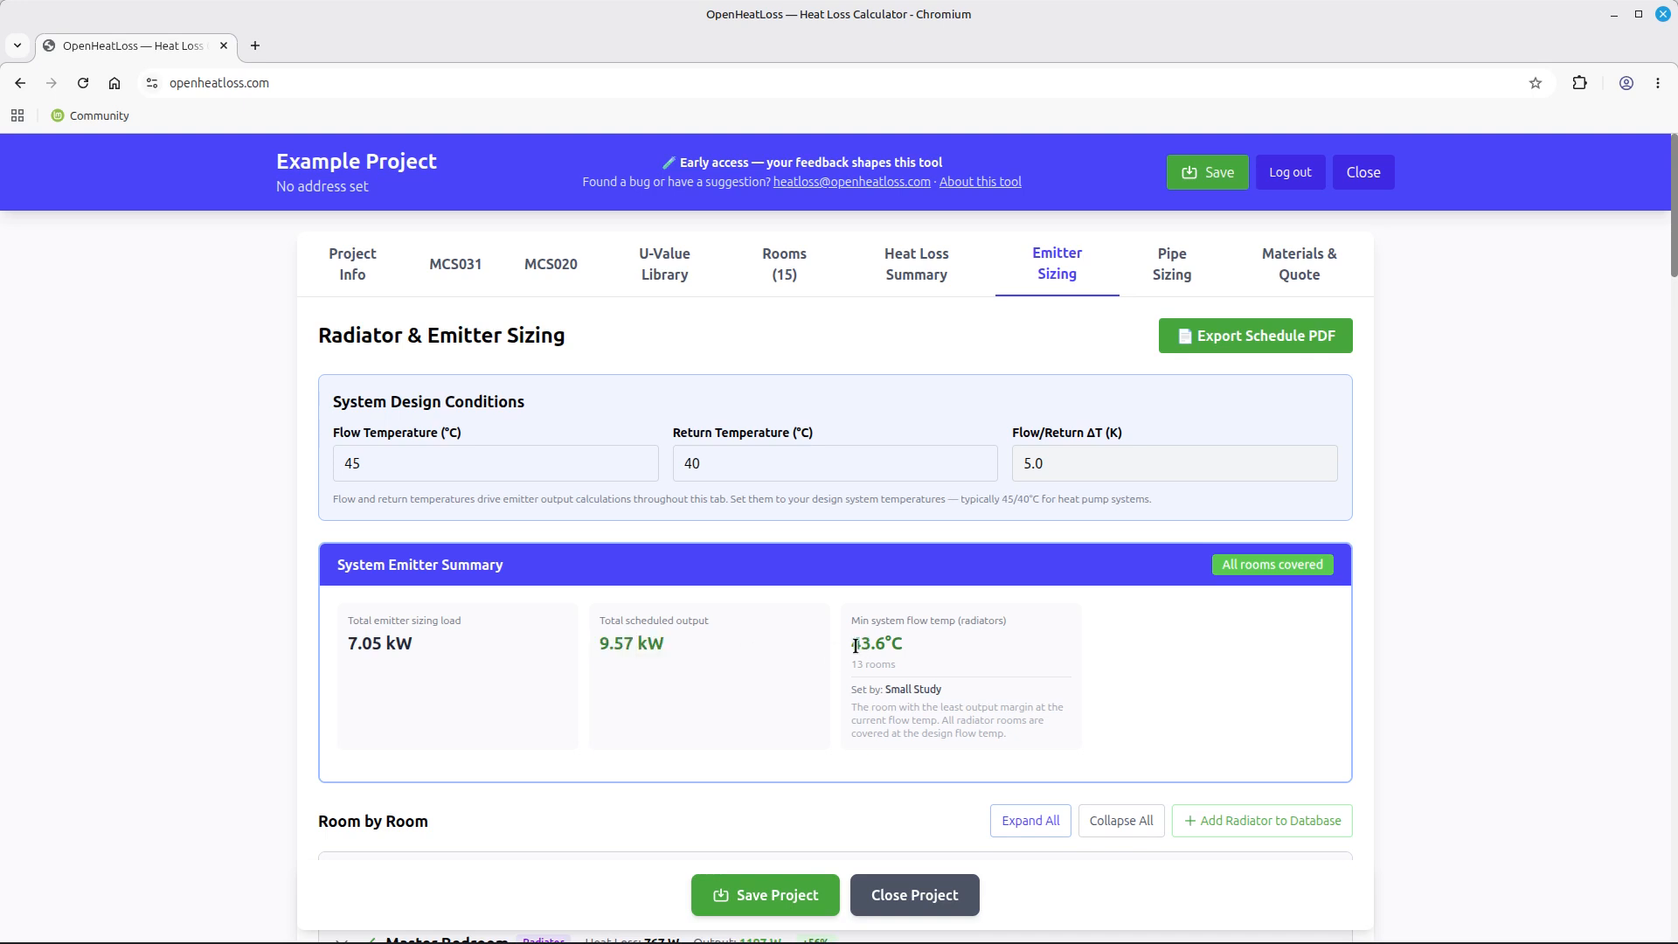
pyautogui.moveTo(855, 647); pyautogui.dragTo(912, 651)
pyautogui.click(855, 644)
pyautogui.scroll(-1, 930, 656)
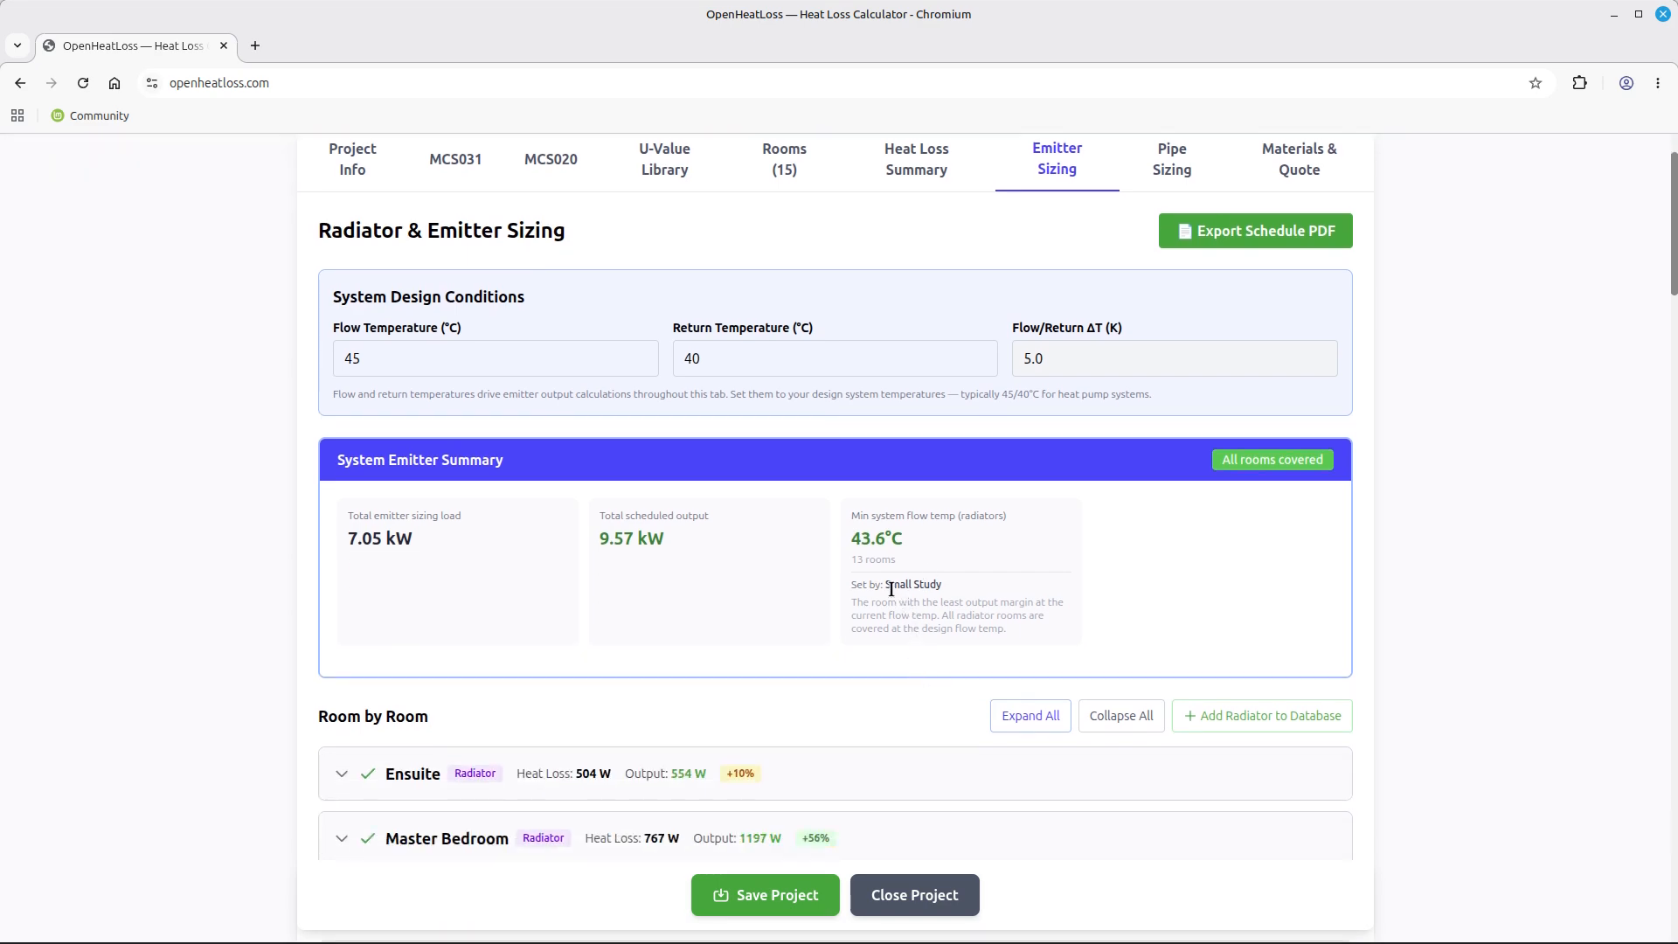
# Collapse Bedroom 4 and the Small Study in the room-by-room list
pyautogui.scroll(-7, 890, 589)
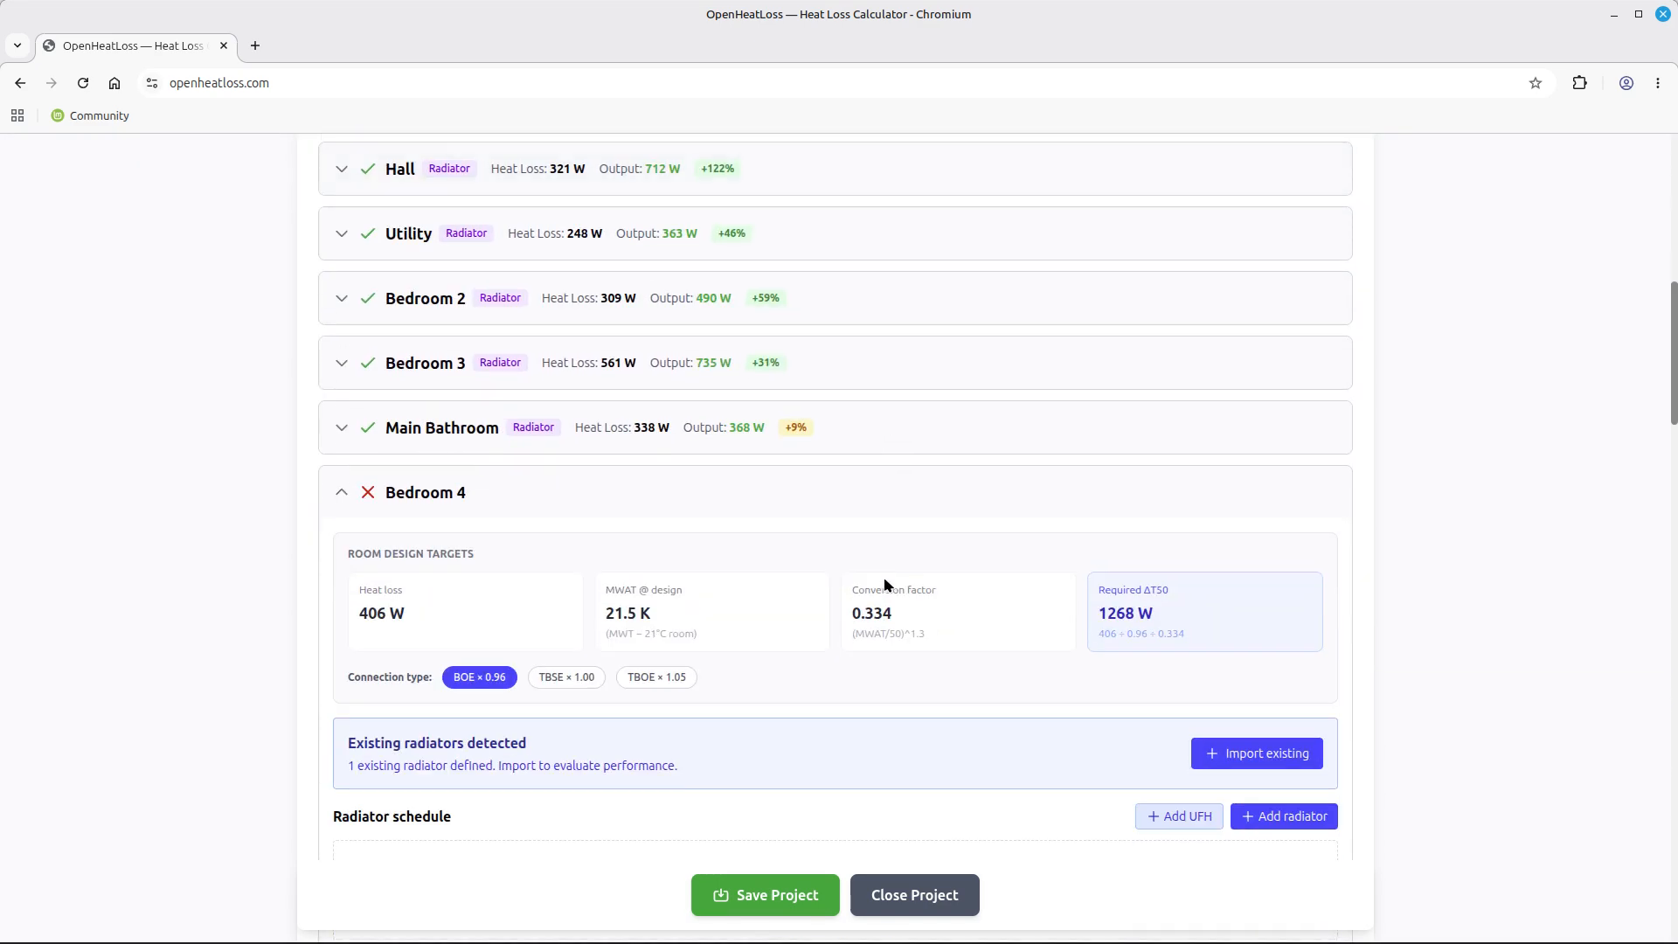
pyautogui.scroll(-1, 884, 579)
pyautogui.click(342, 387)
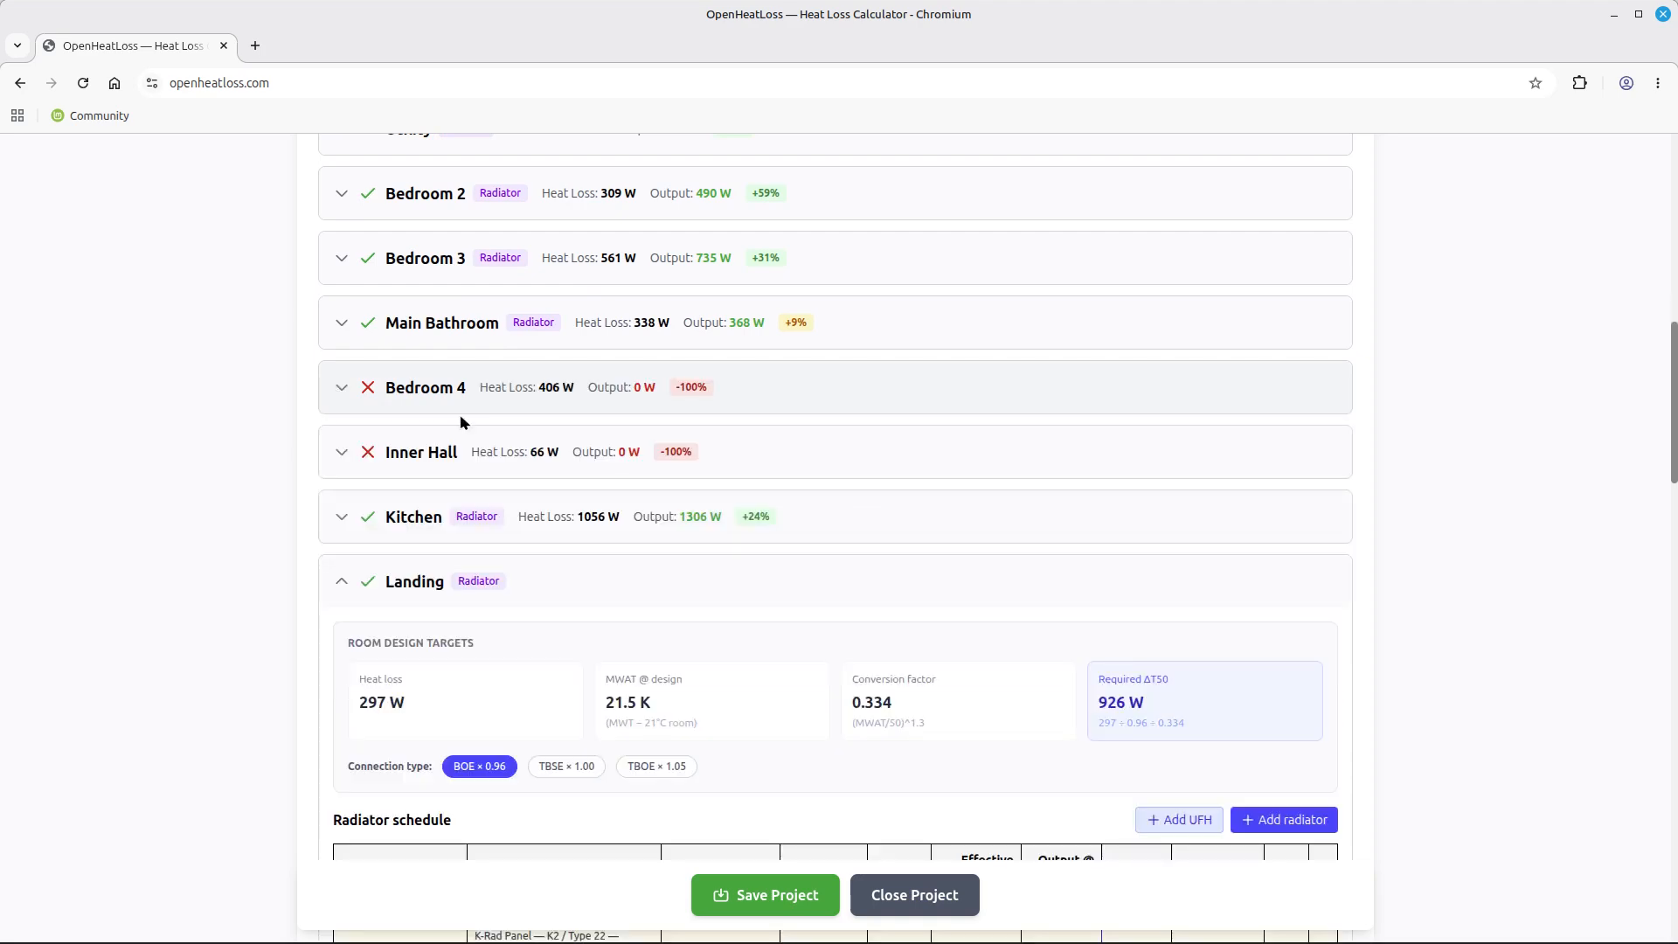
pyautogui.scroll(-4, 707, 461)
pyautogui.scroll(-2, 708, 462)
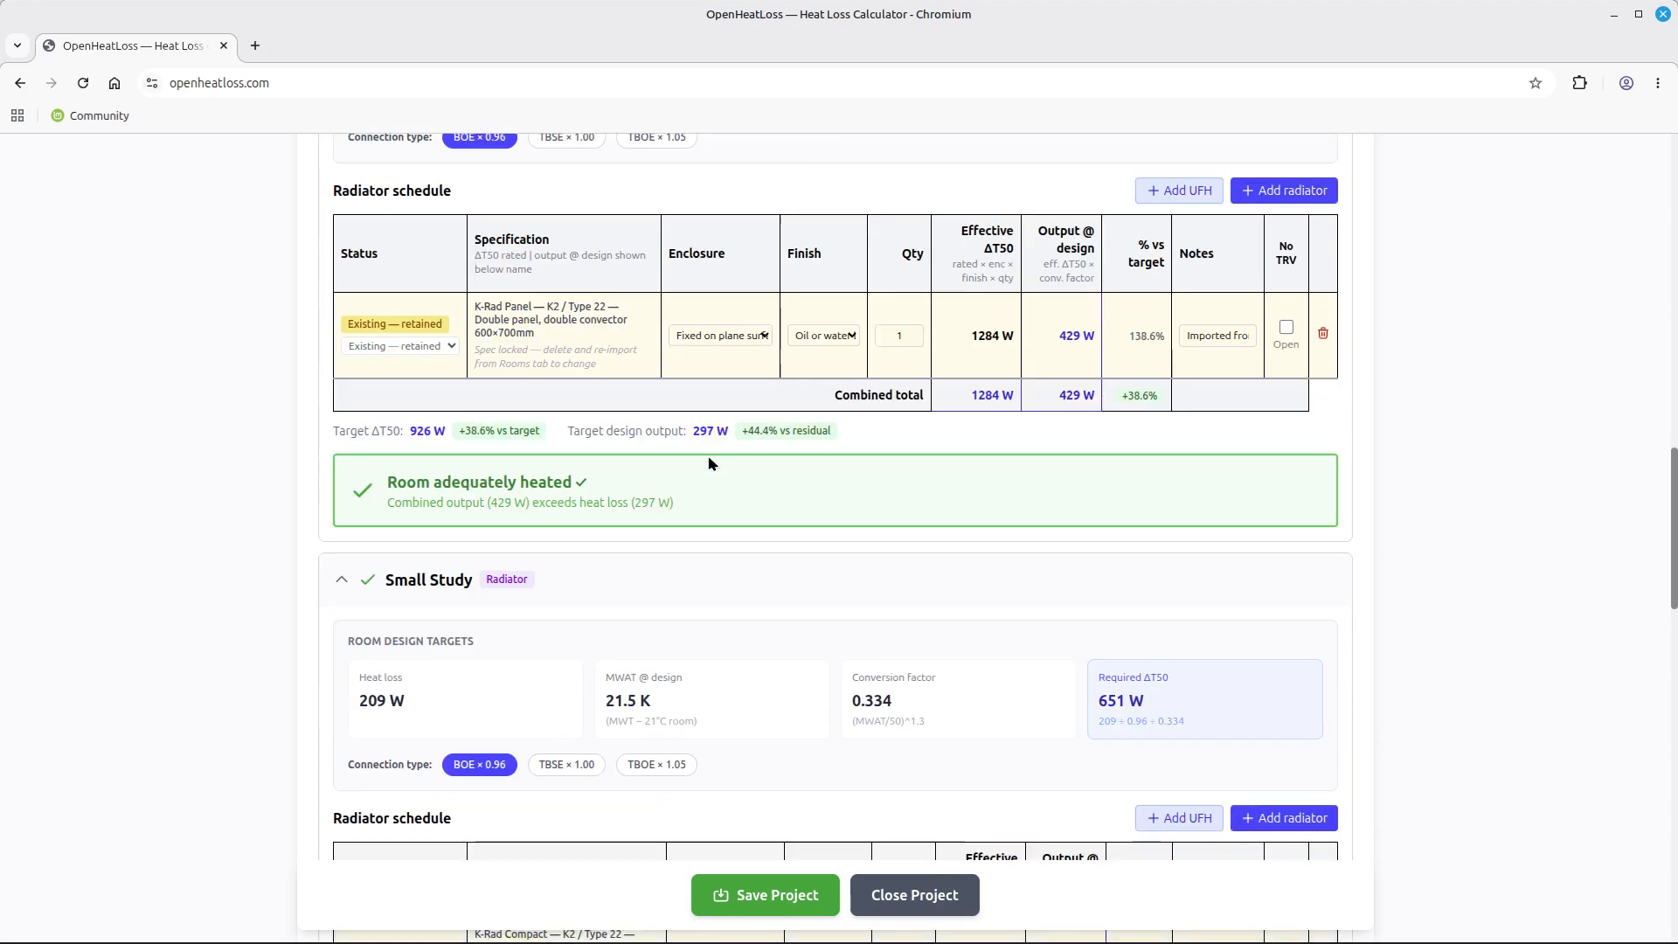
pyautogui.scroll(-3, 708, 463)
pyautogui.scroll(-1, 710, 458)
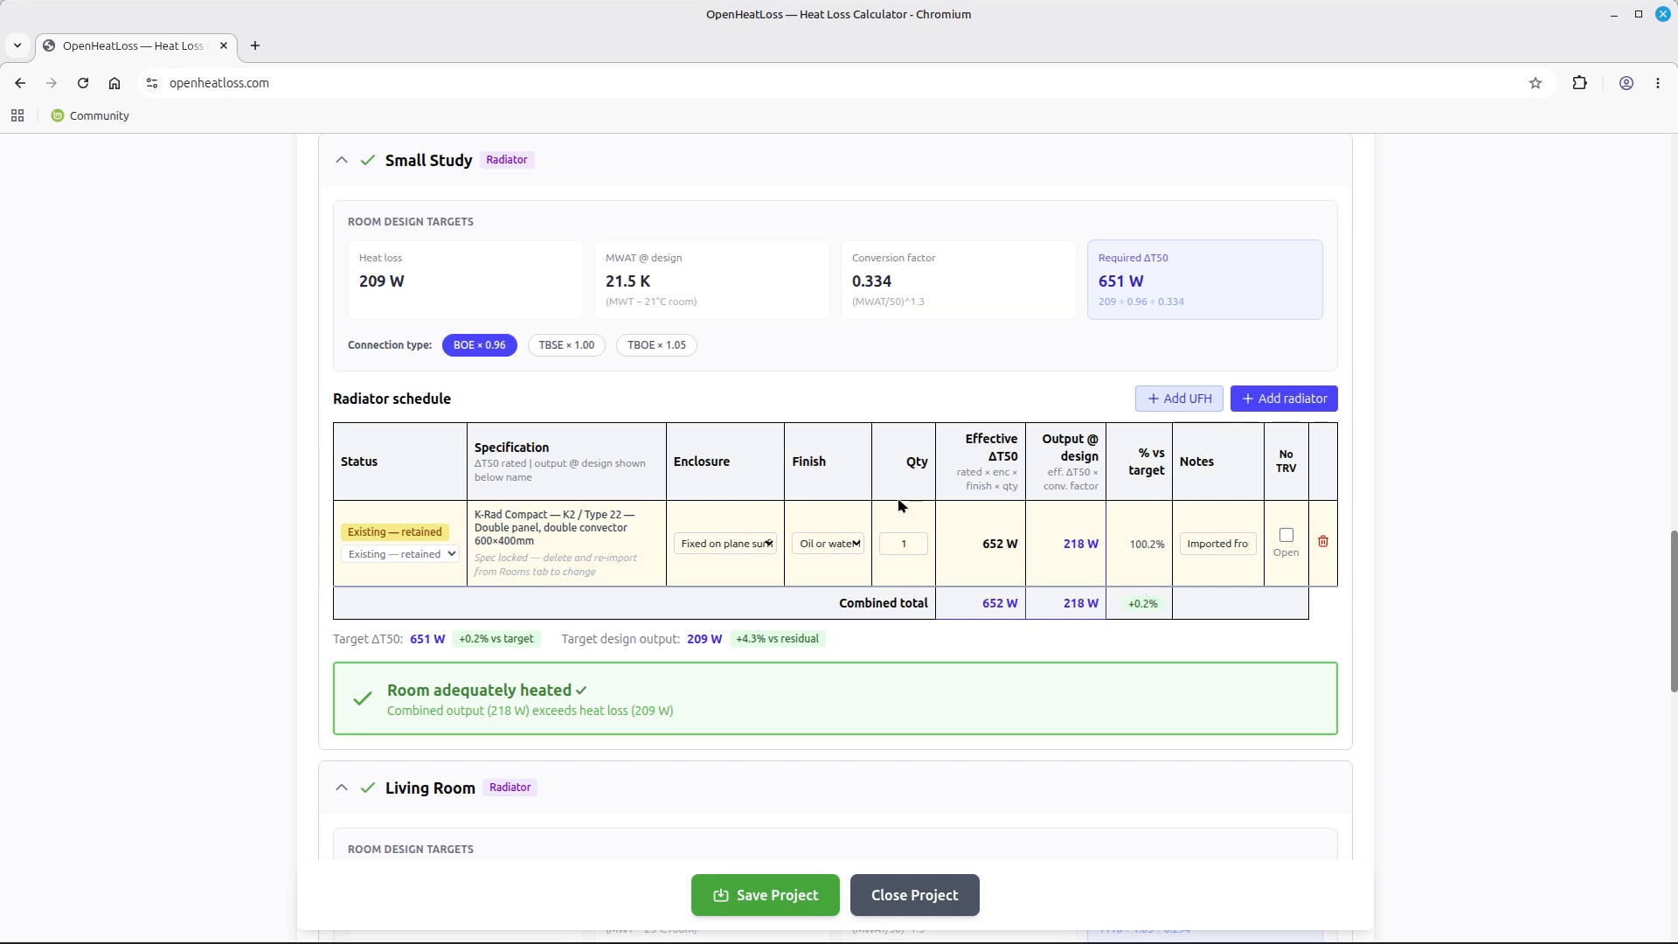
pyautogui.click(341, 160)
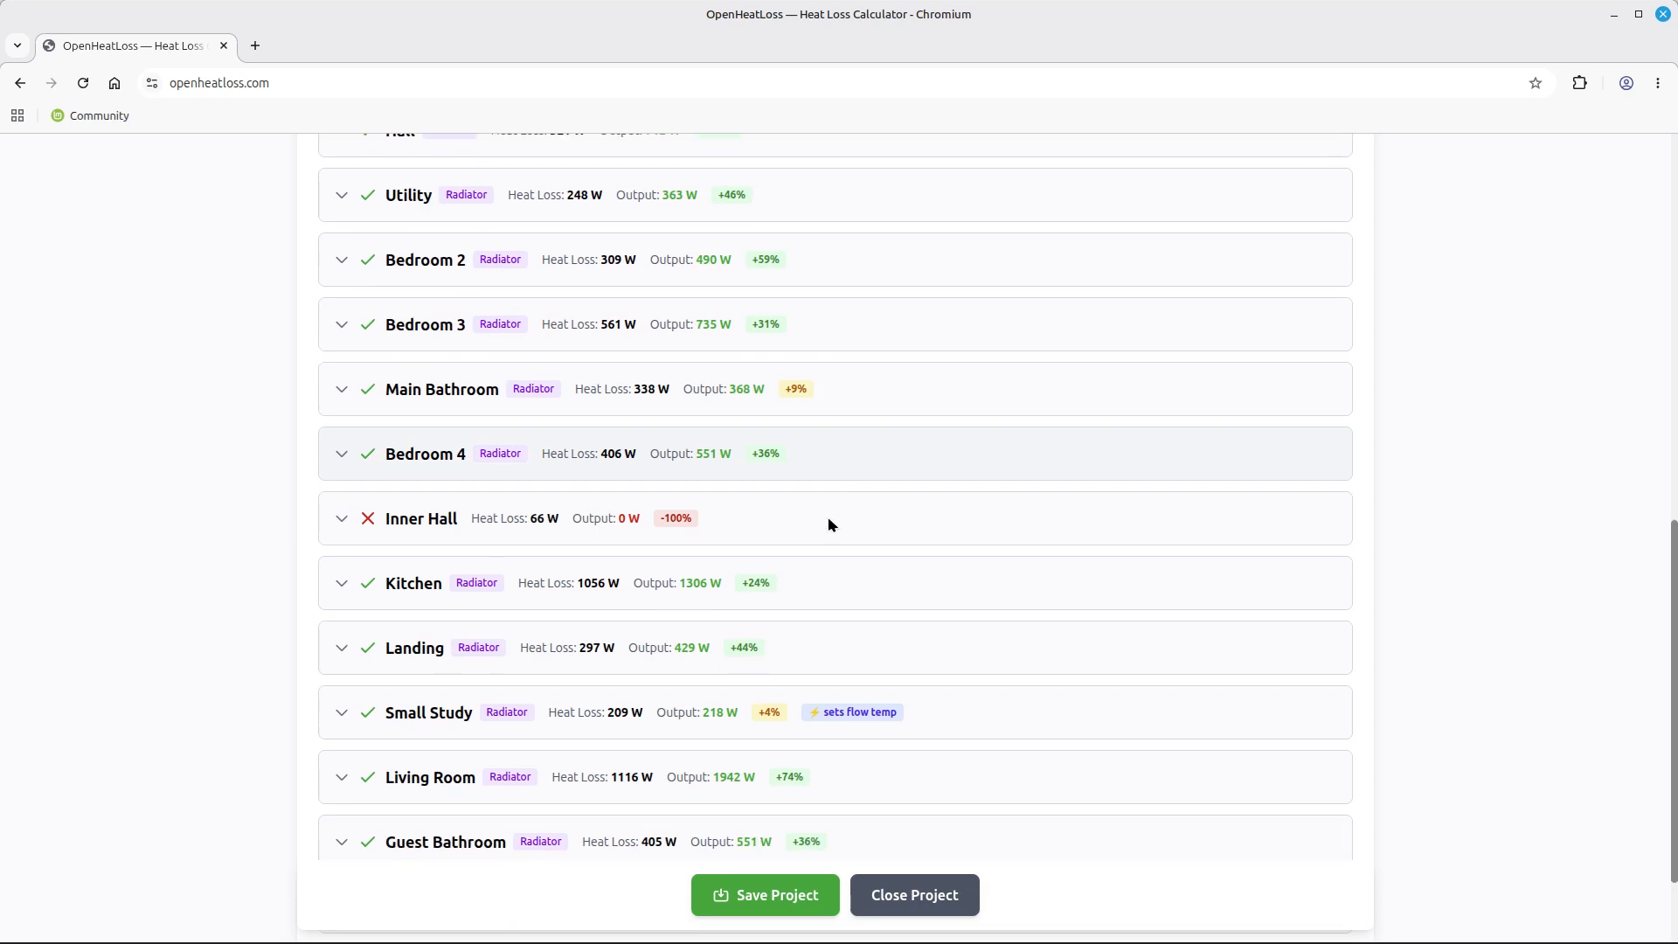
# Review the minimum system flow temperature and compare each room's heat loss, output and margin in the room-by-room list
pyautogui.scroll(8, 827, 516)
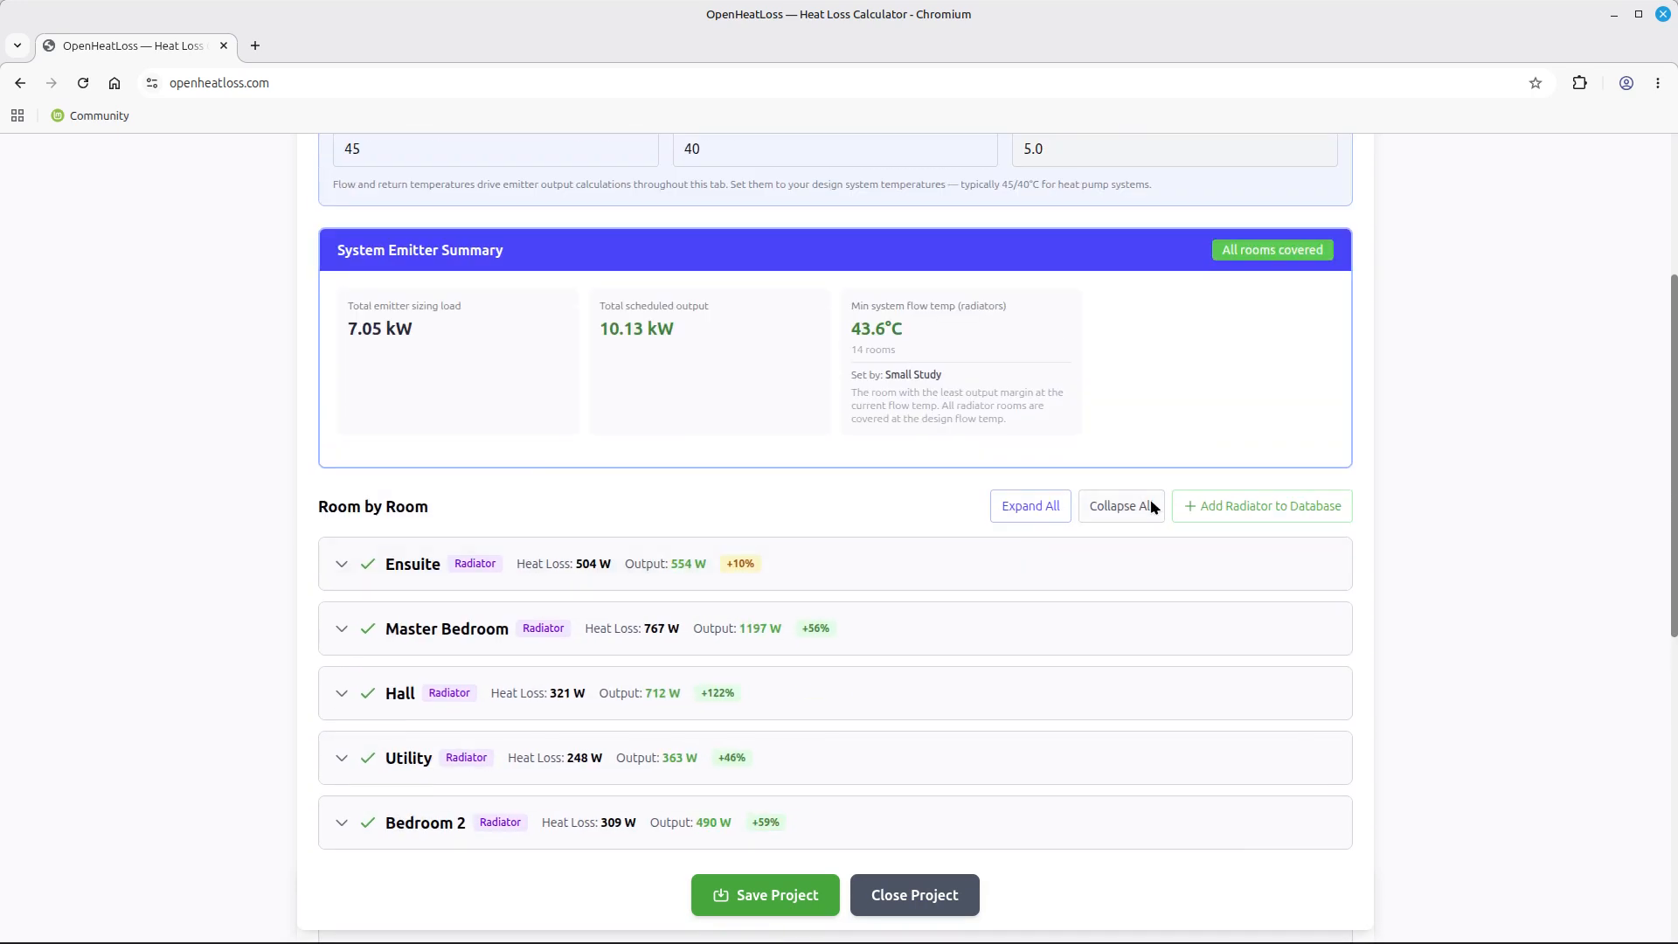
pyautogui.scroll(-1, 242, 564)
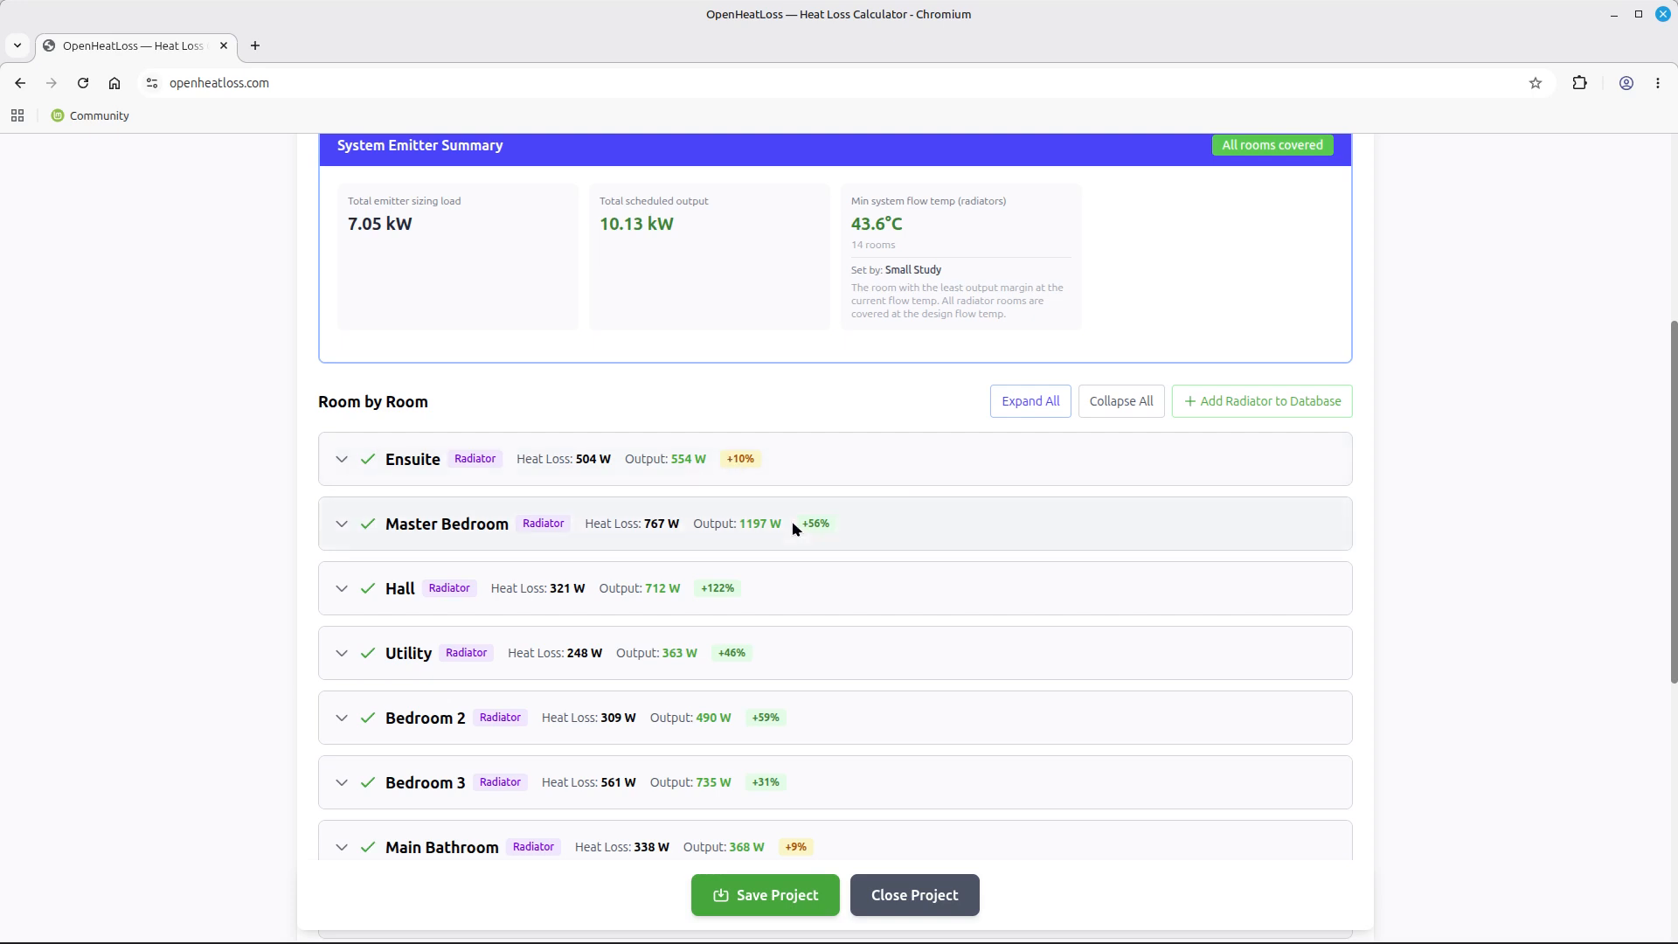
pyautogui.scroll(2, 838, 529)
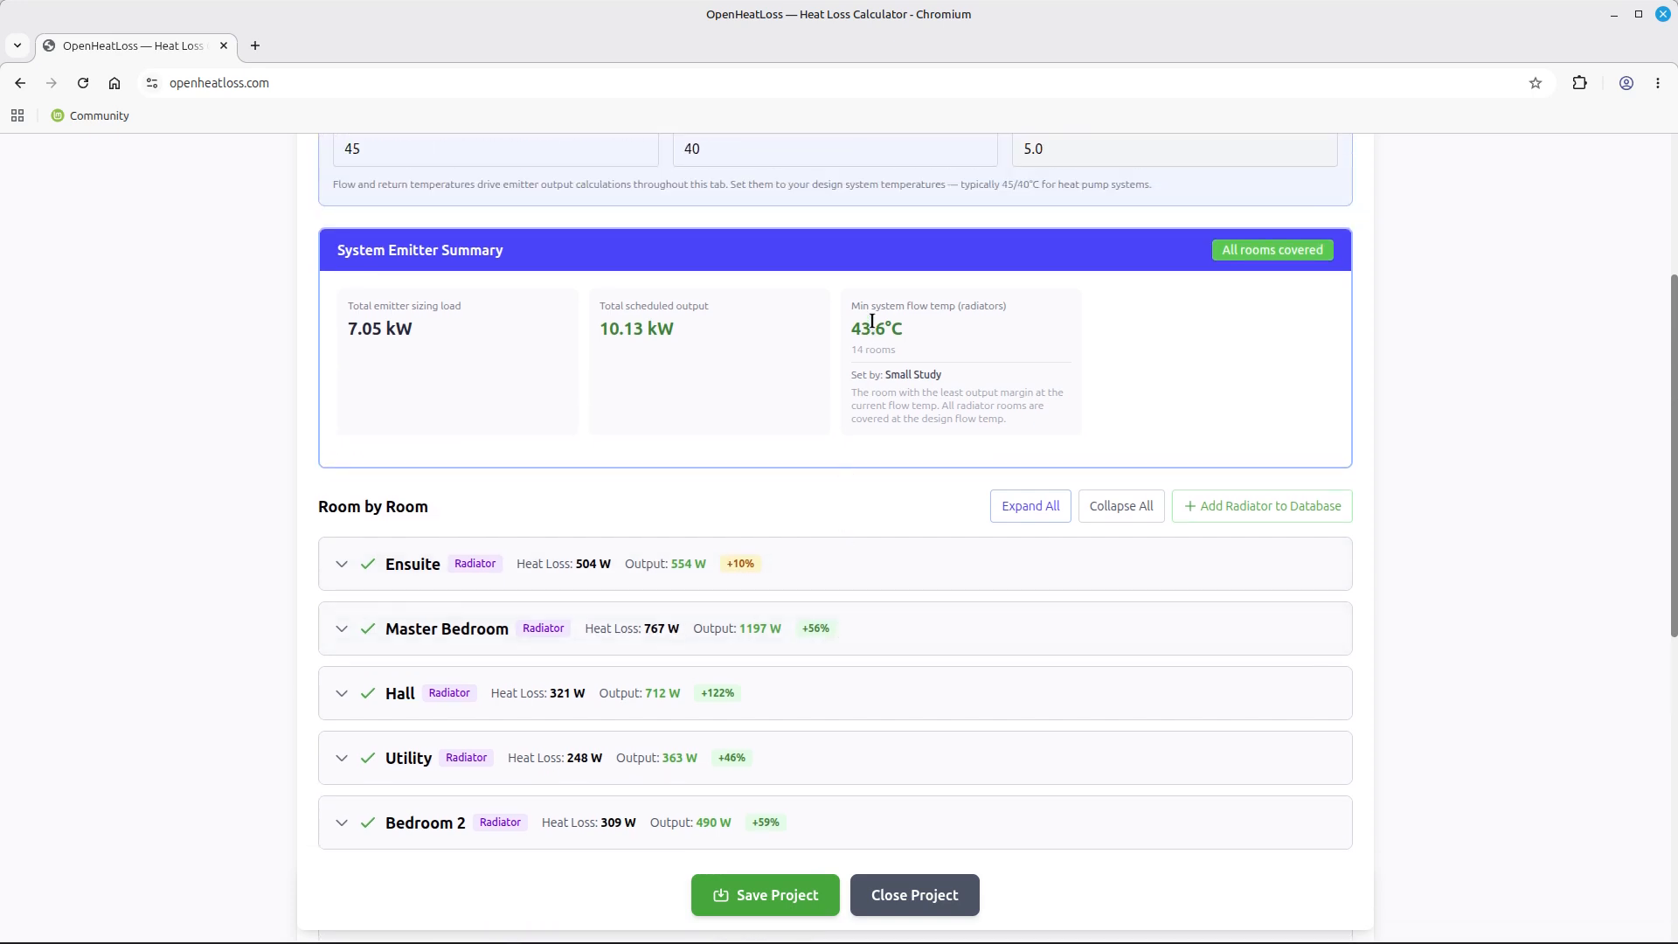
pyautogui.moveTo(852, 328); pyautogui.dragTo(903, 329)
pyautogui.scroll(-5, 874, 366)
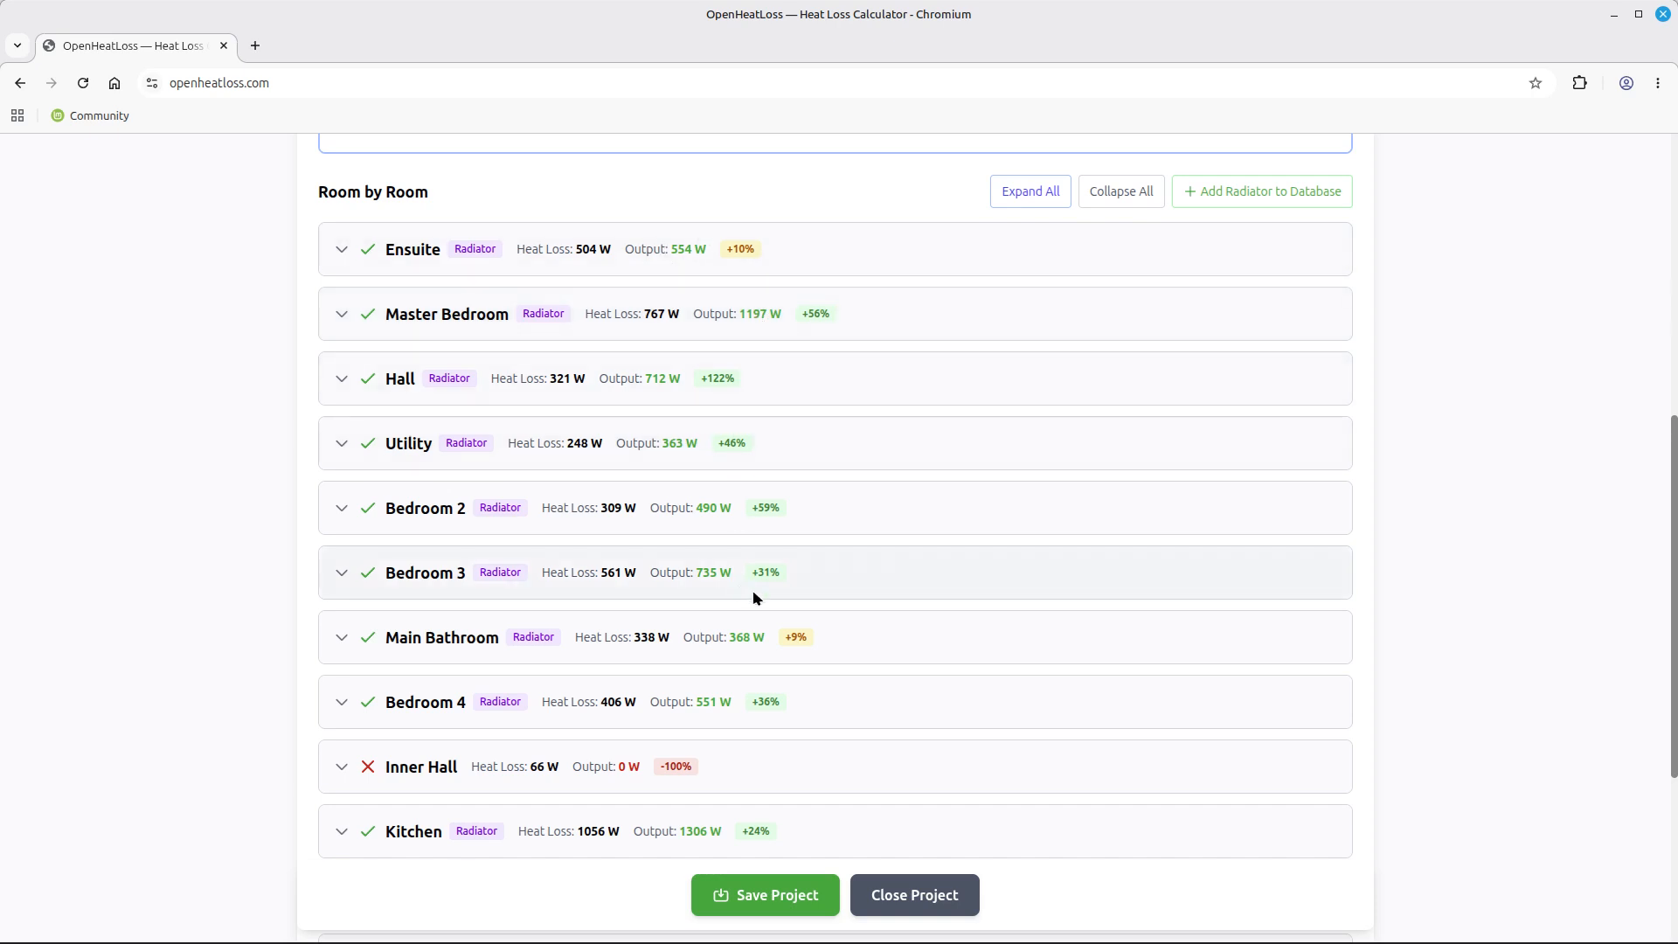
pyautogui.scroll(-2, 756, 597)
pyautogui.scroll(-4, 783, 703)
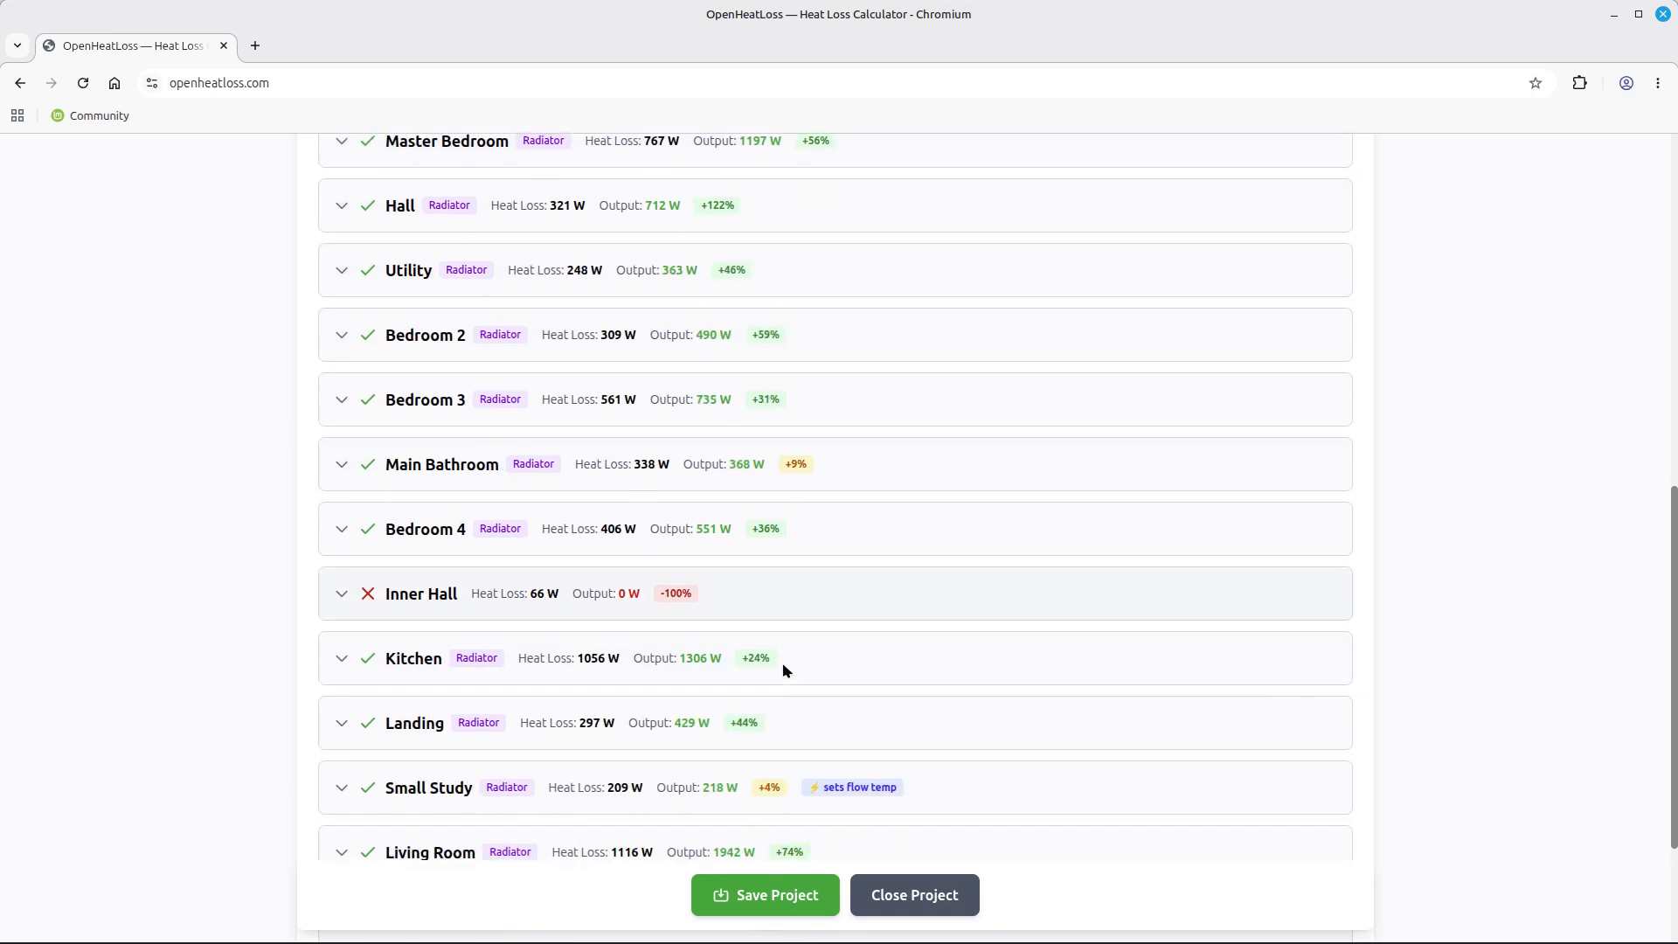
pyautogui.scroll(-1, 828, 691)
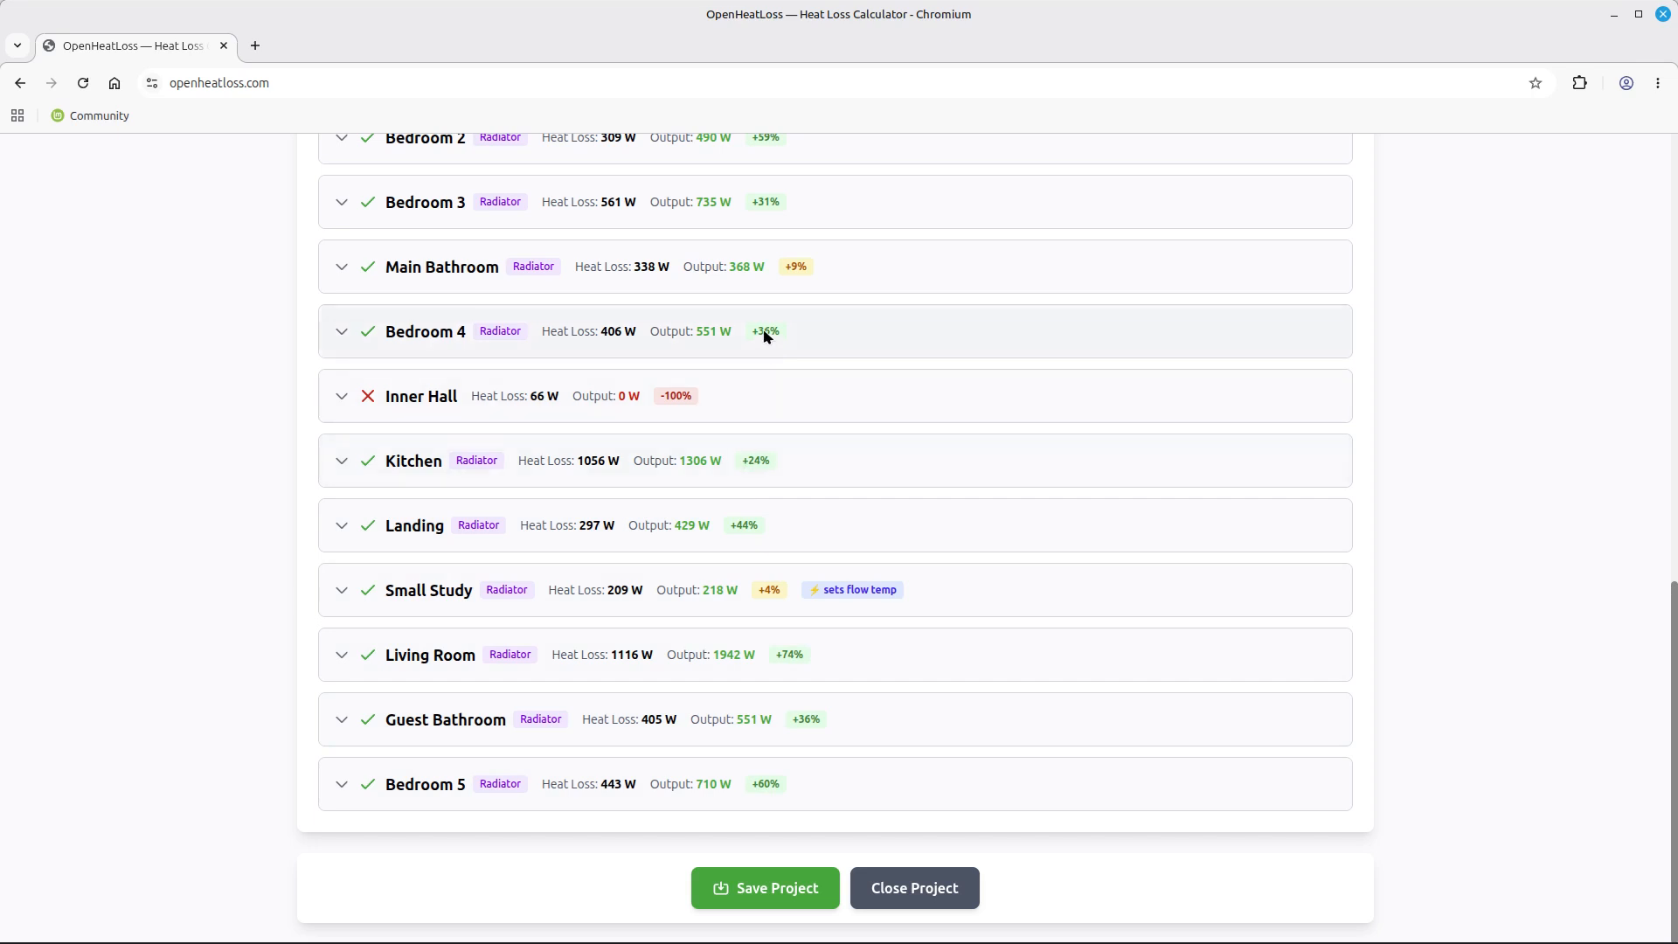
pyautogui.scroll(3, 803, 262)
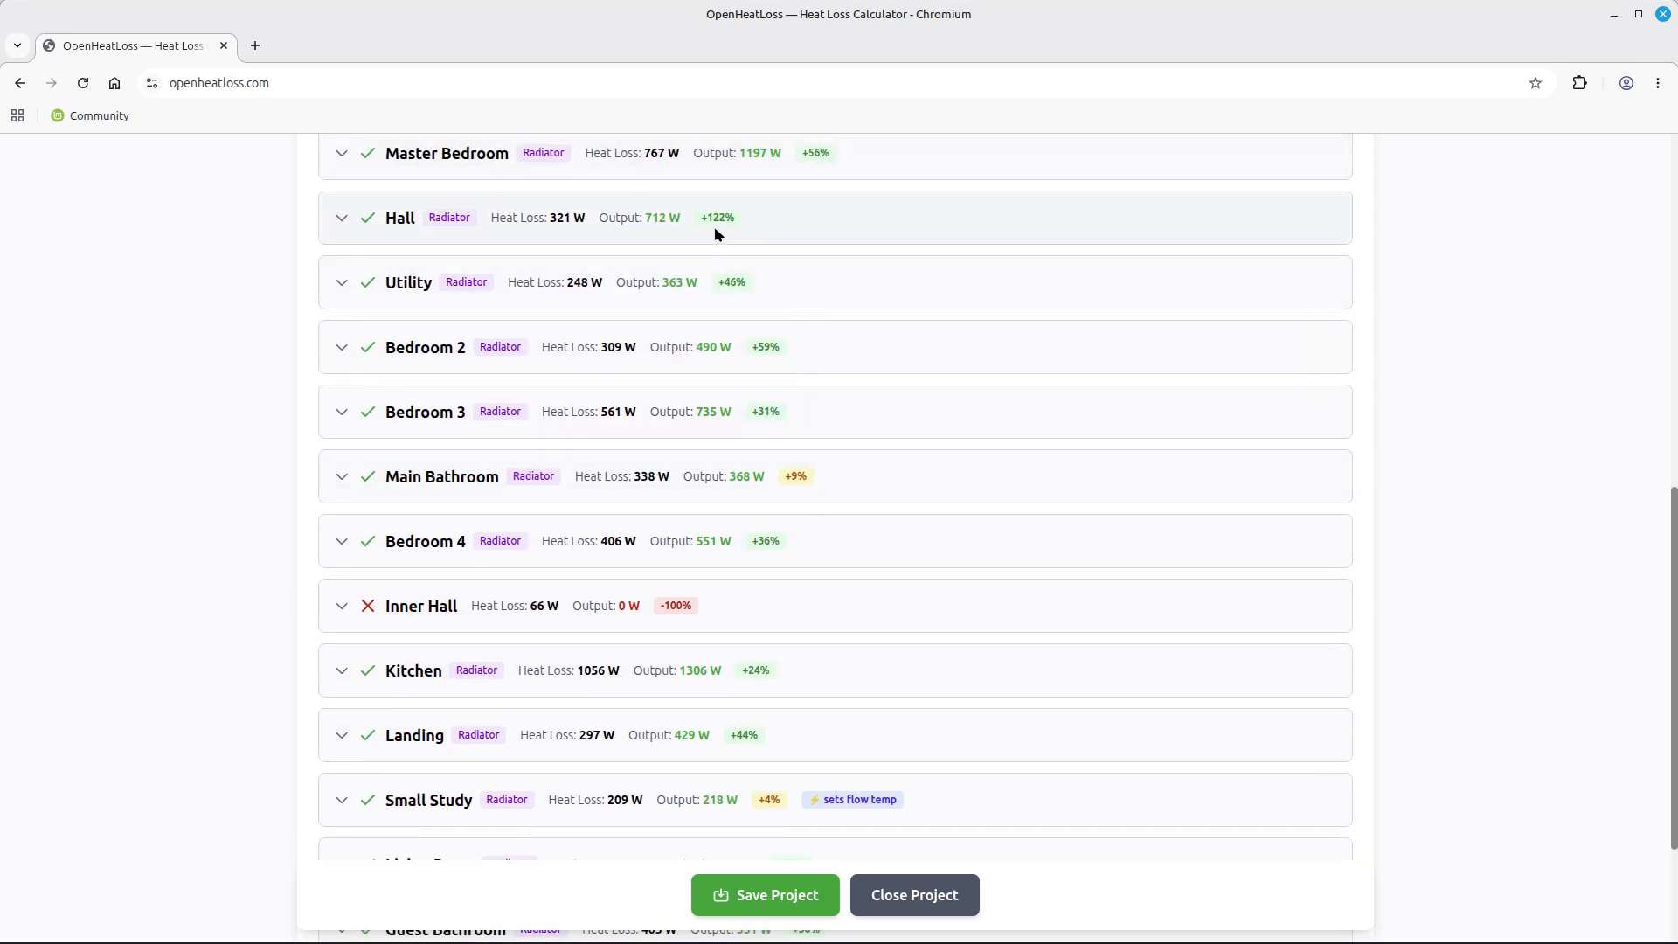
pyautogui.scroll(1, 758, 254)
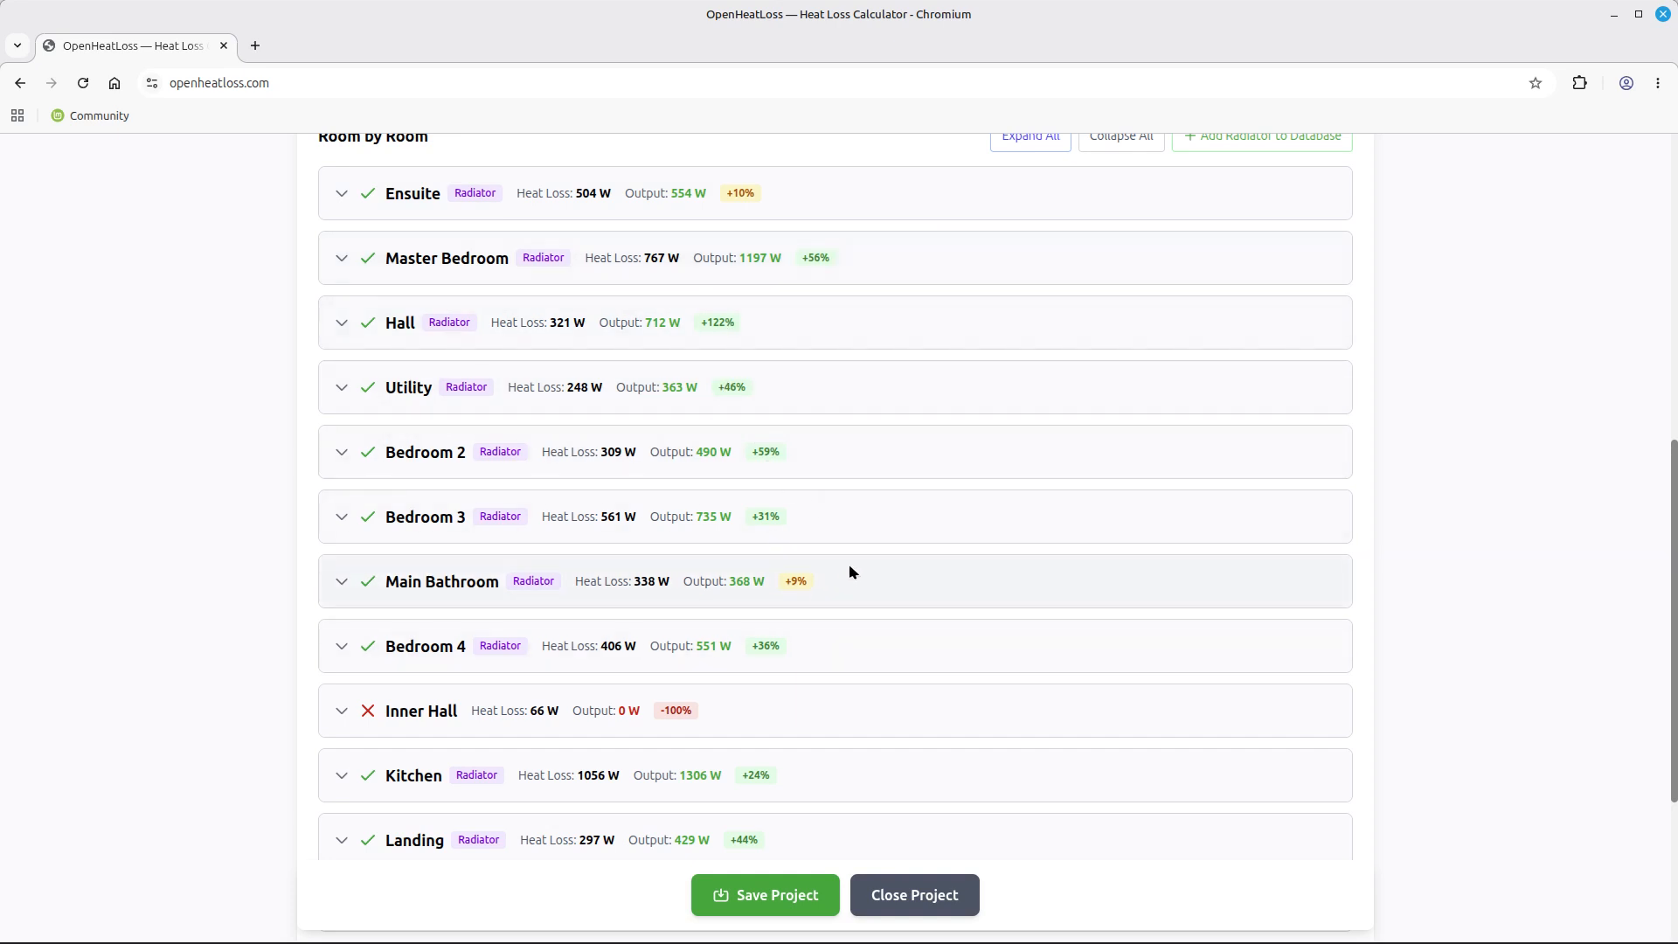
pyautogui.scroll(-4, 849, 570)
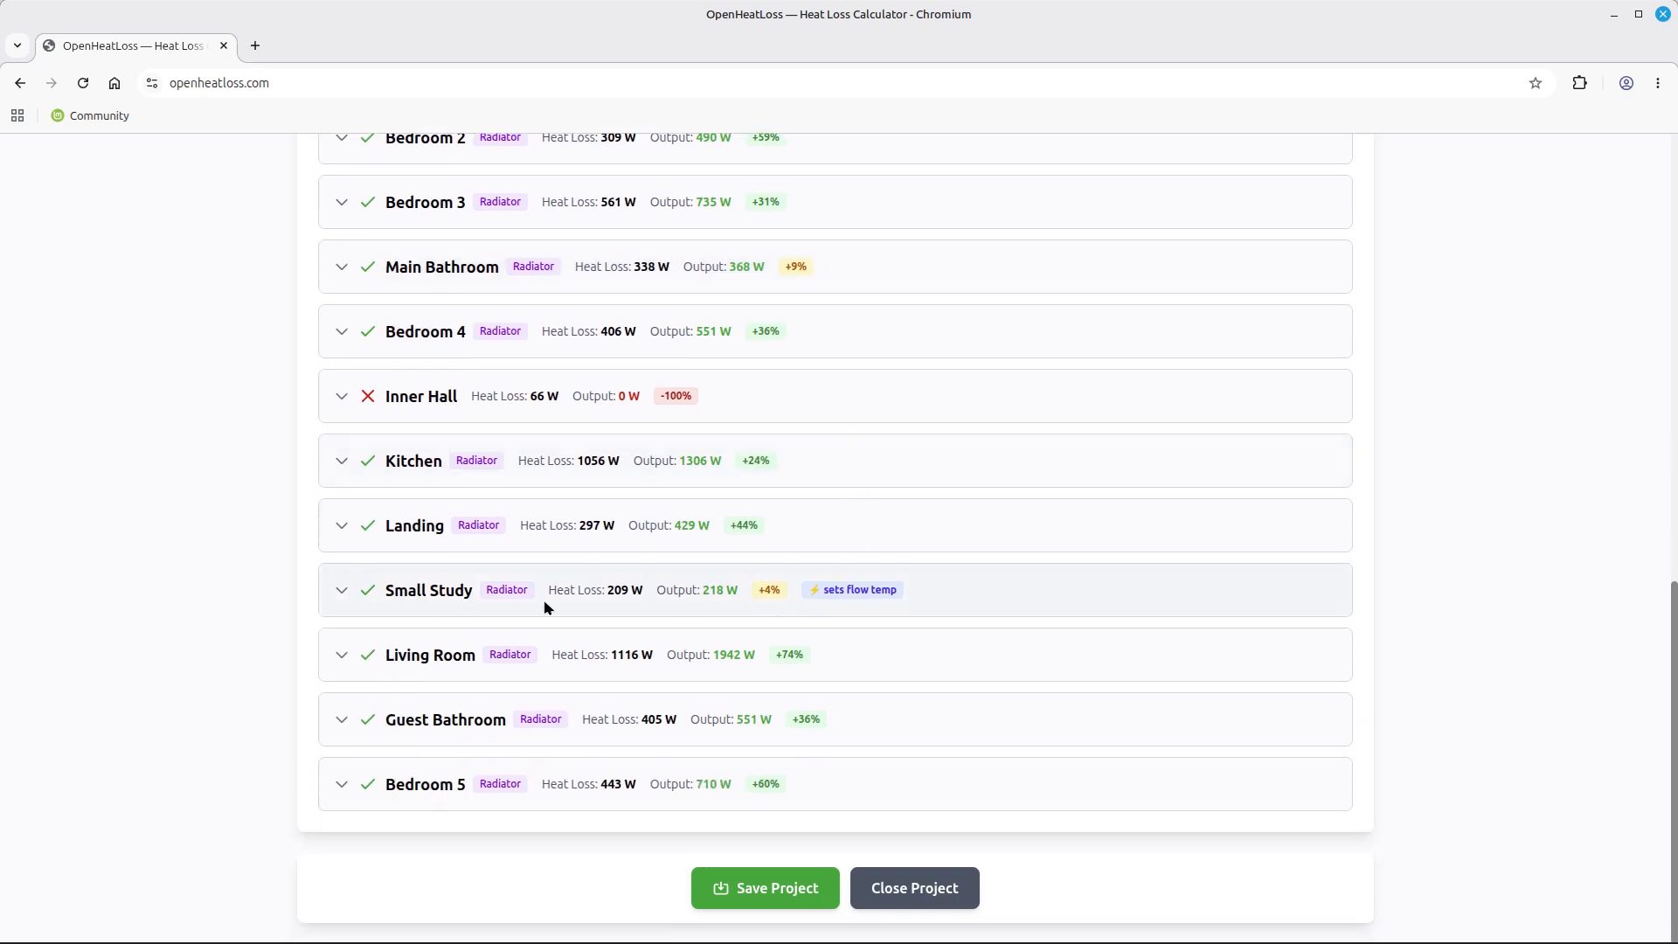
# Open the Small Study and set its existing K-Rad Compact 600×400 mm radiator's status to Existing — replace
pyautogui.click(766, 598)
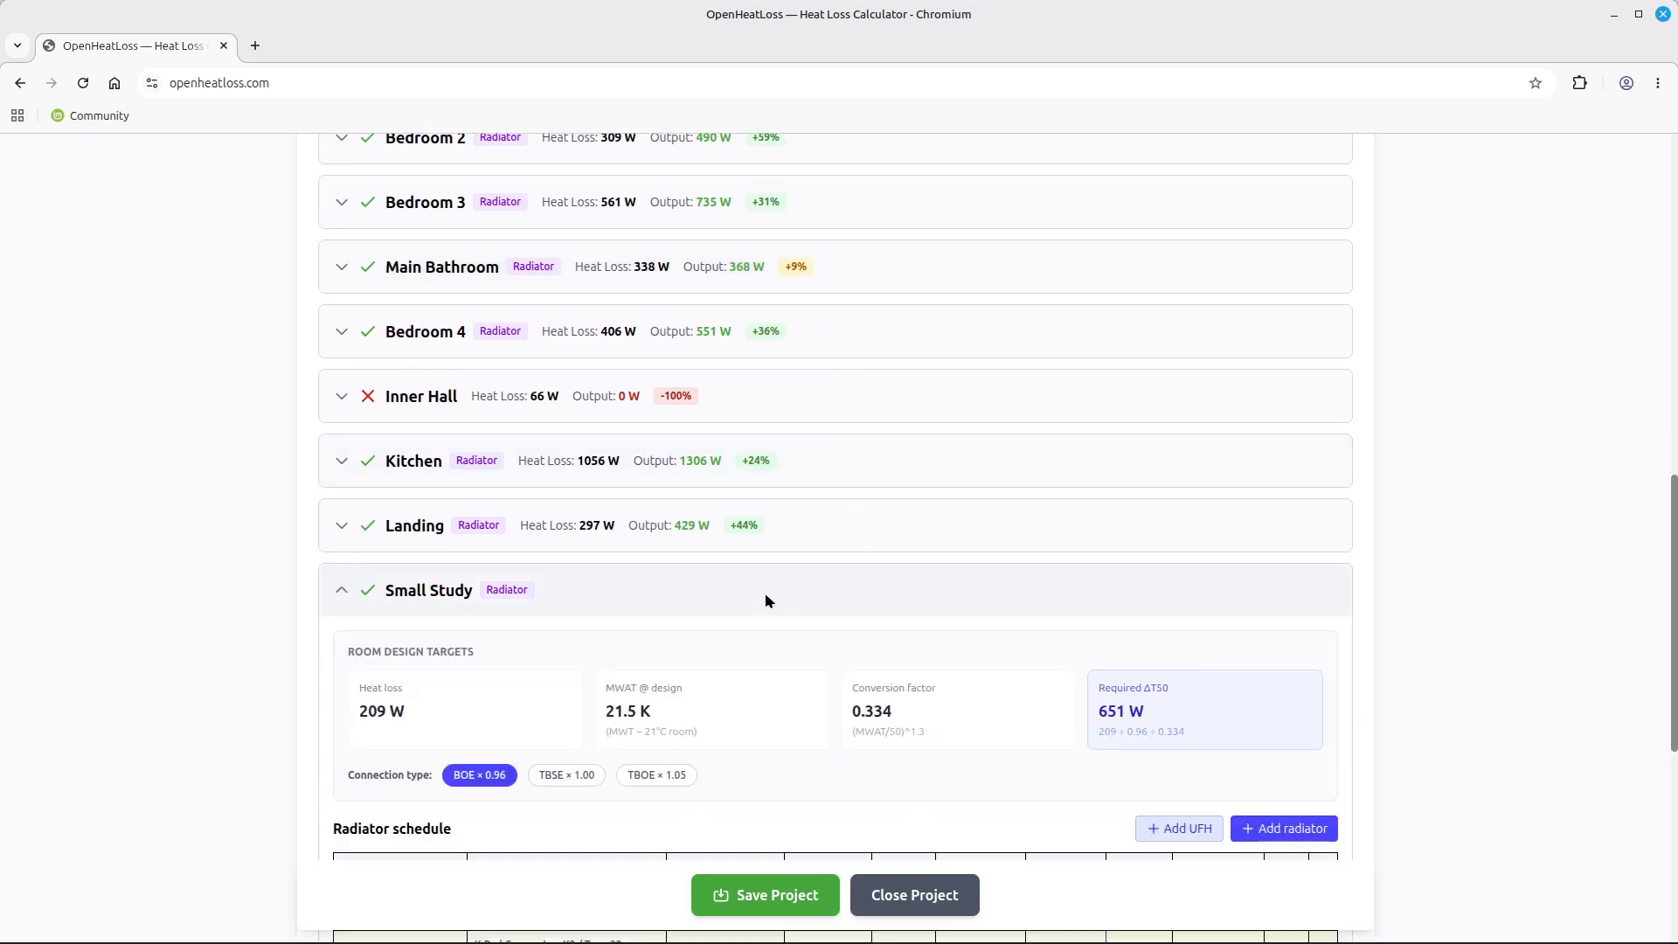
pyautogui.scroll(-3, 765, 598)
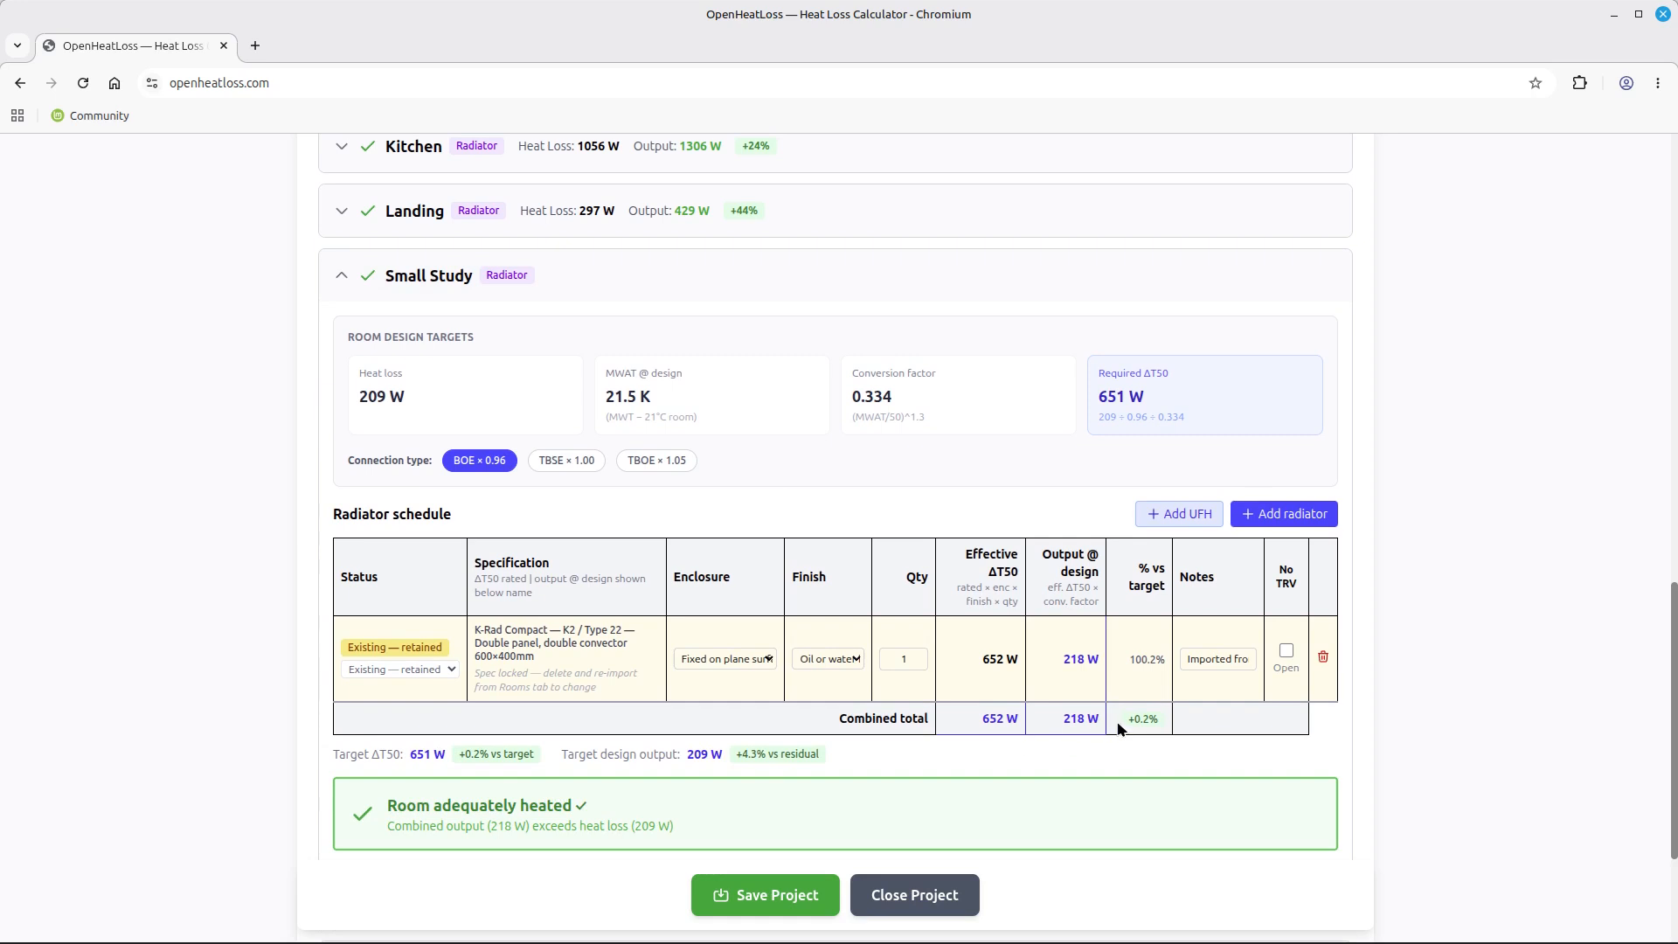
pyautogui.scroll(-2, 1118, 727)
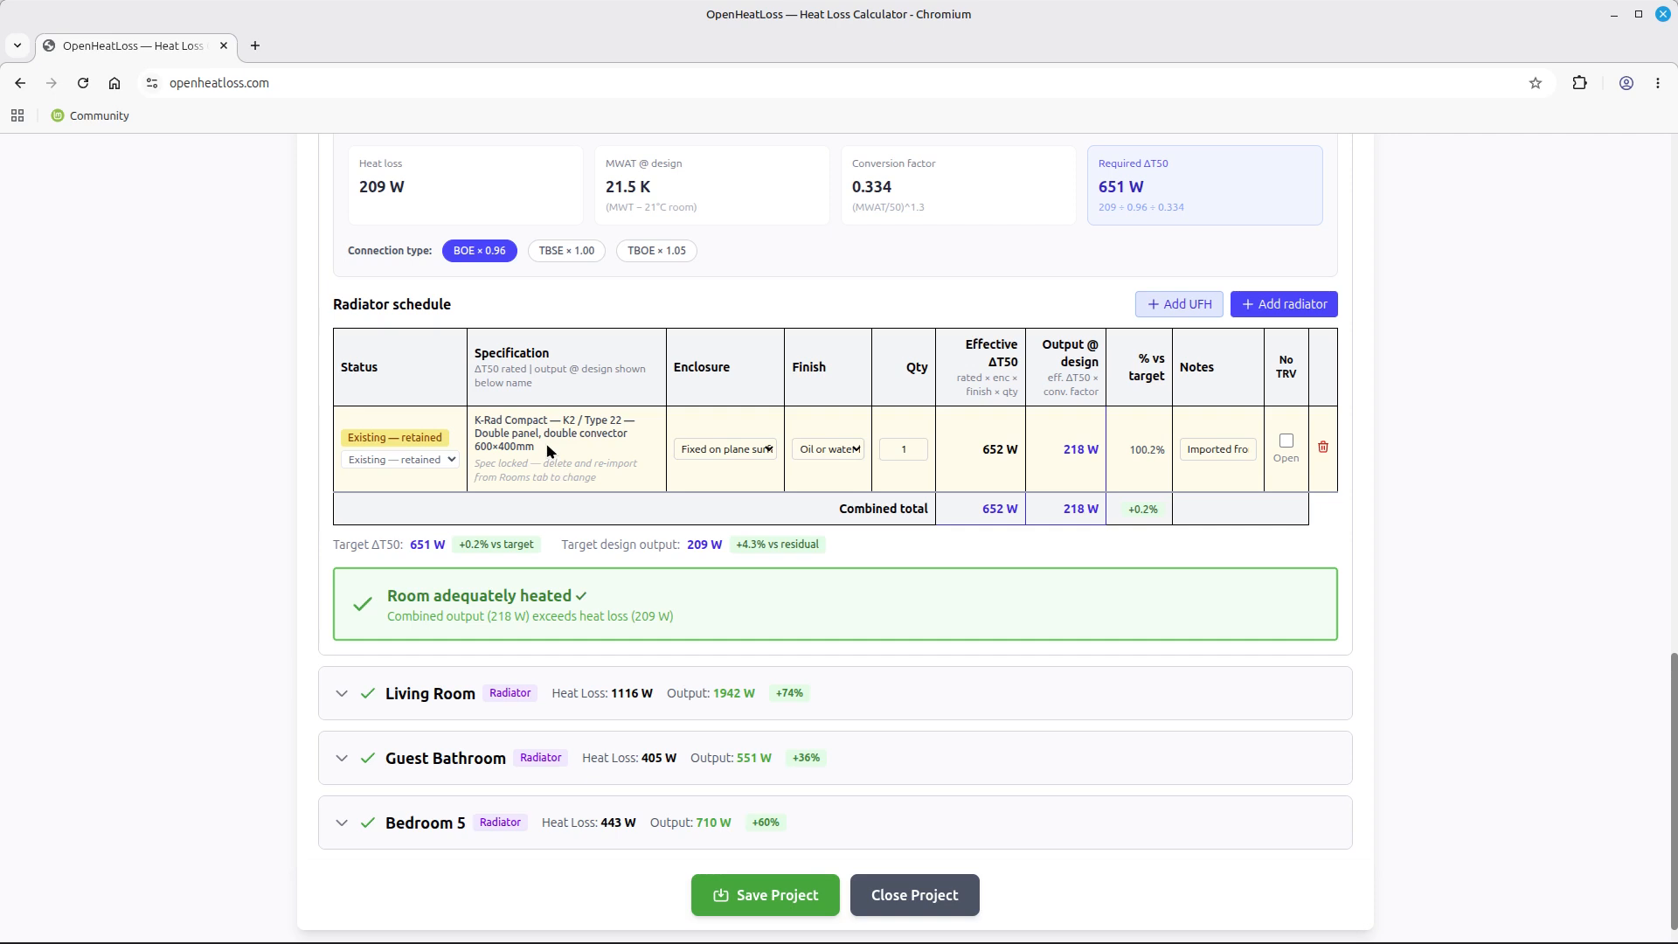
pyautogui.click(451, 461)
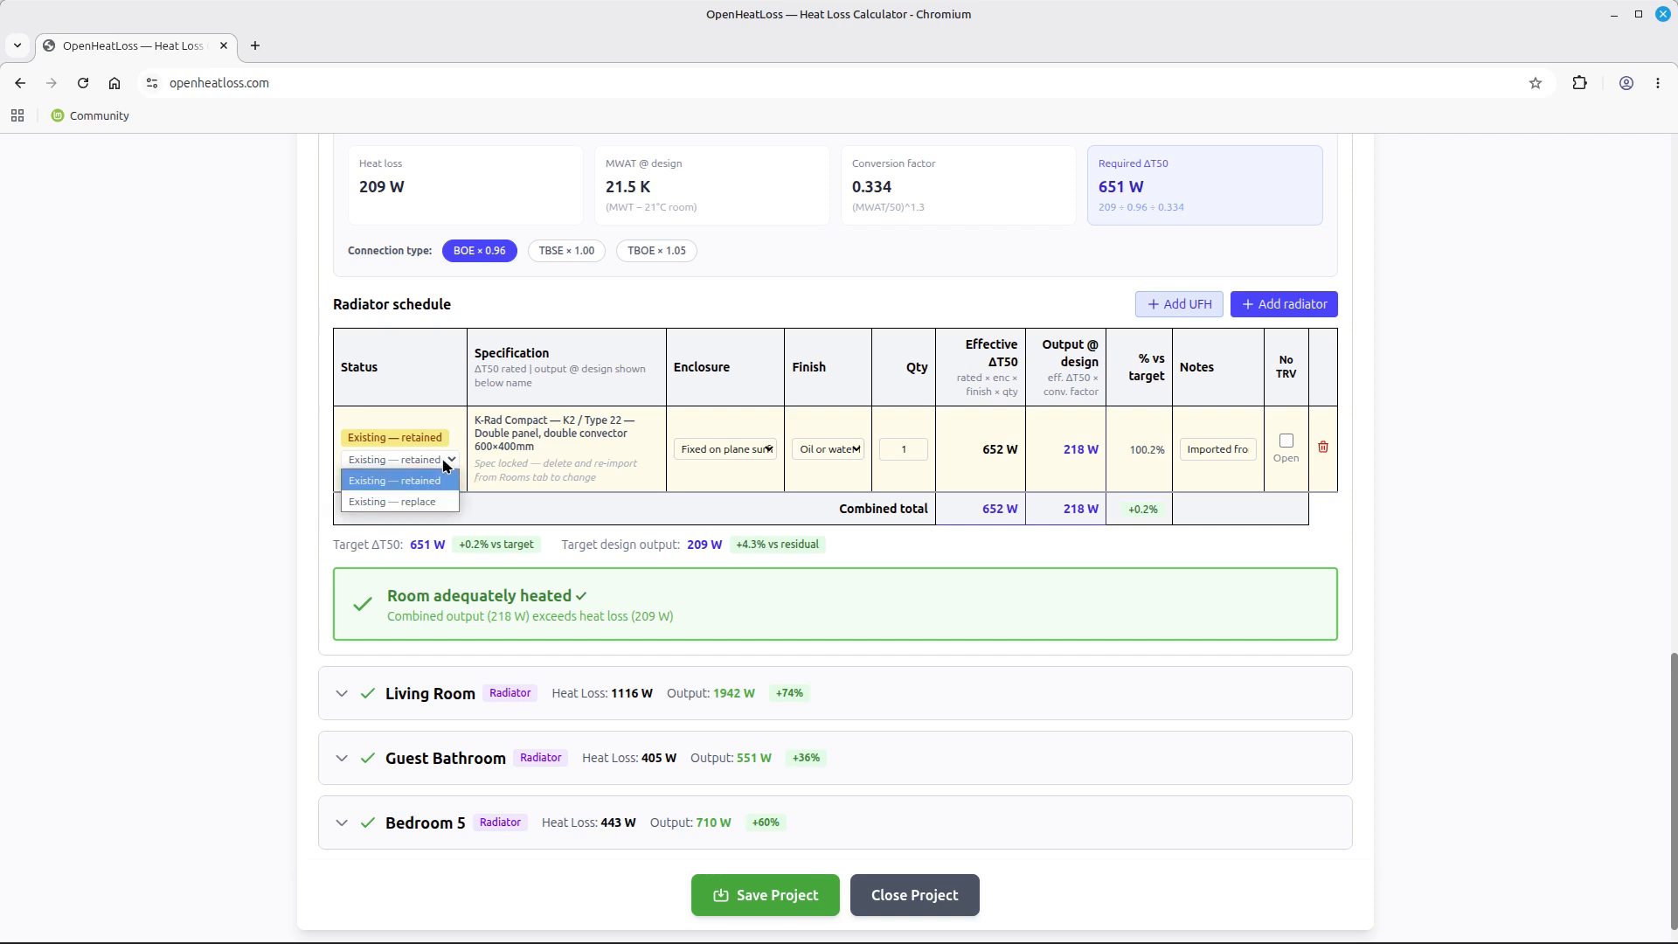
pyautogui.click(414, 508)
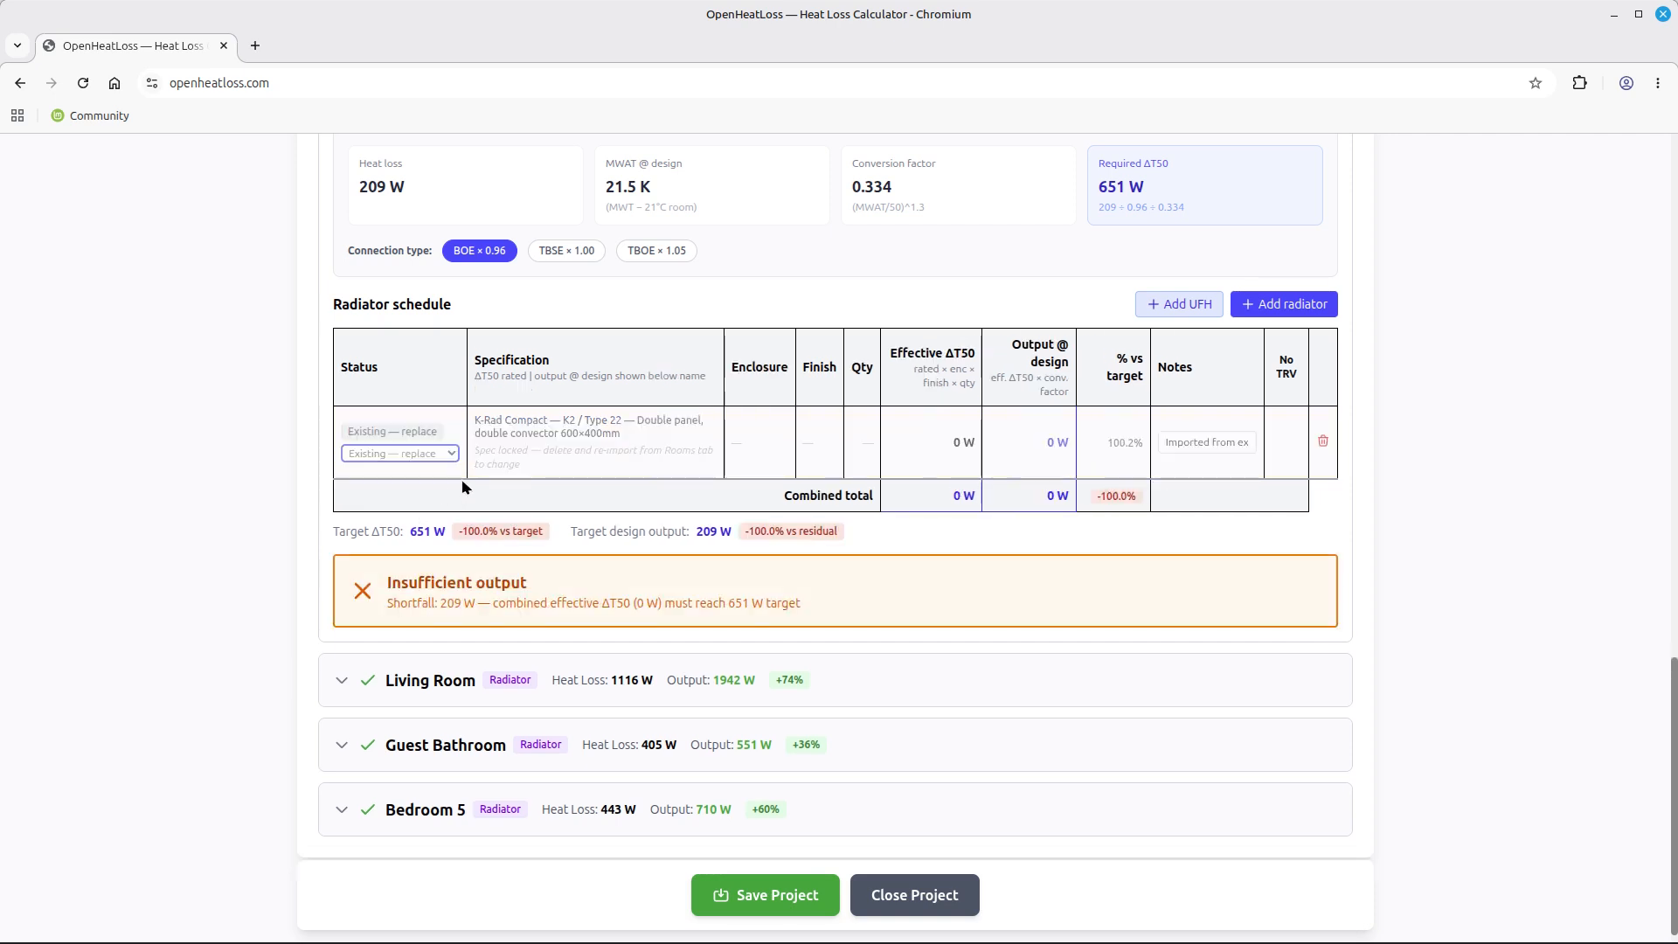
# Add a new K-Rad (Kartell) Kompact K2 radiator, 600×500 mm, to the Small Study schedule and collapse the room
pyautogui.click(1276, 304)
pyautogui.click(499, 509)
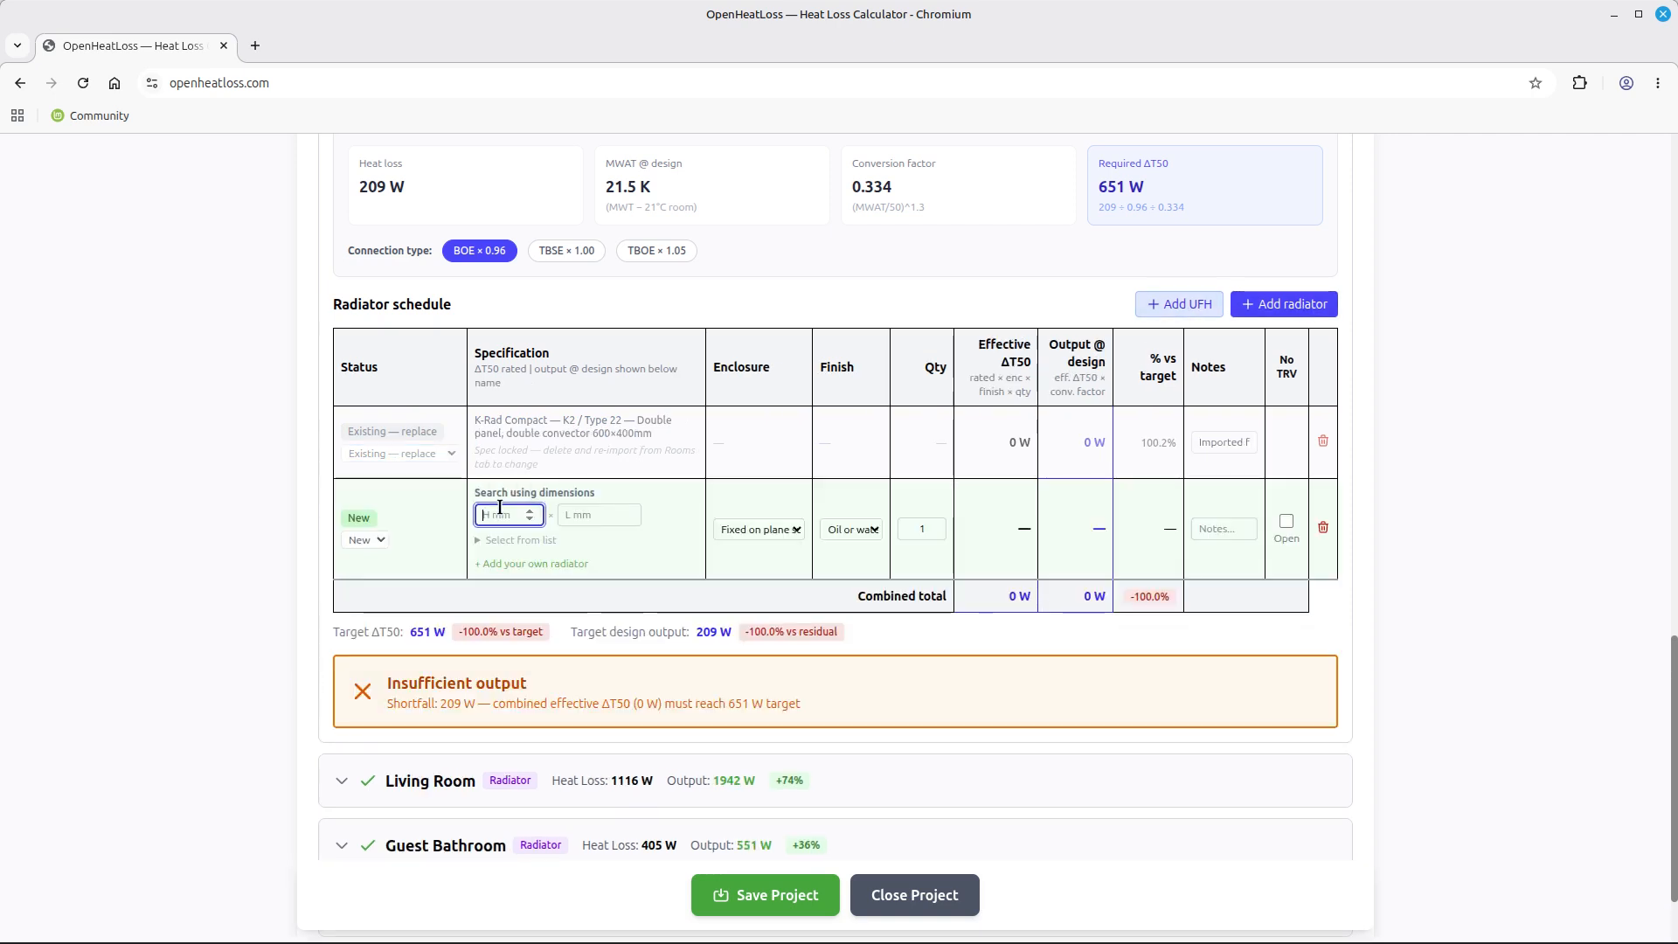
pyautogui.write('600')
pyautogui.click(577, 515)
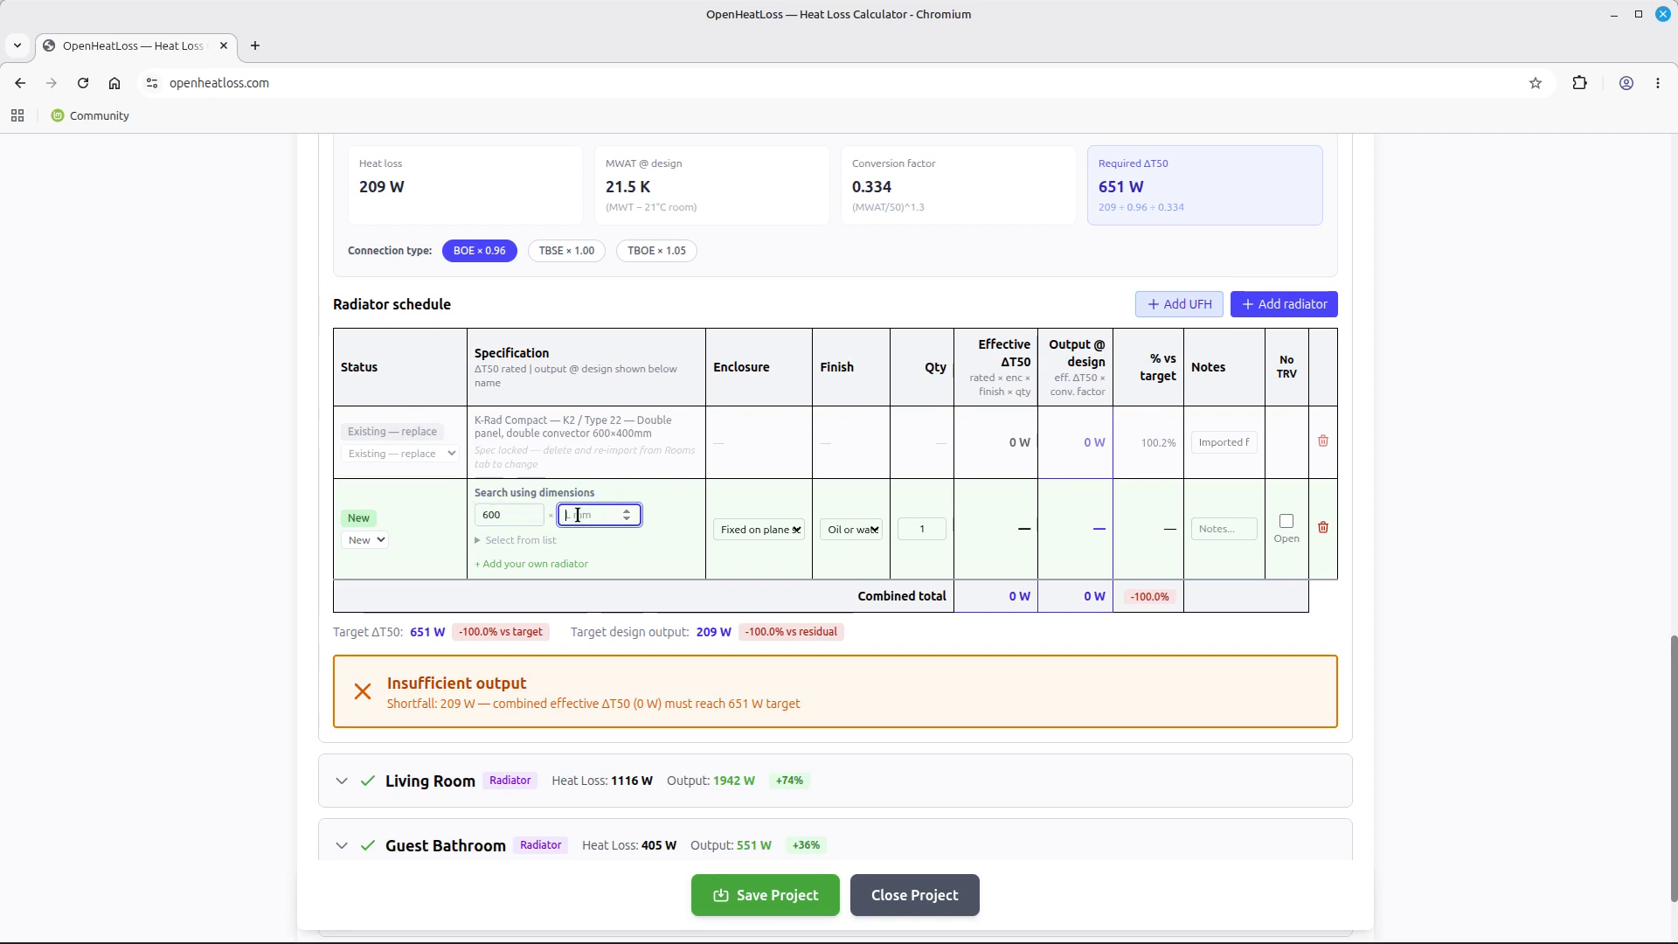
pyautogui.write('500')
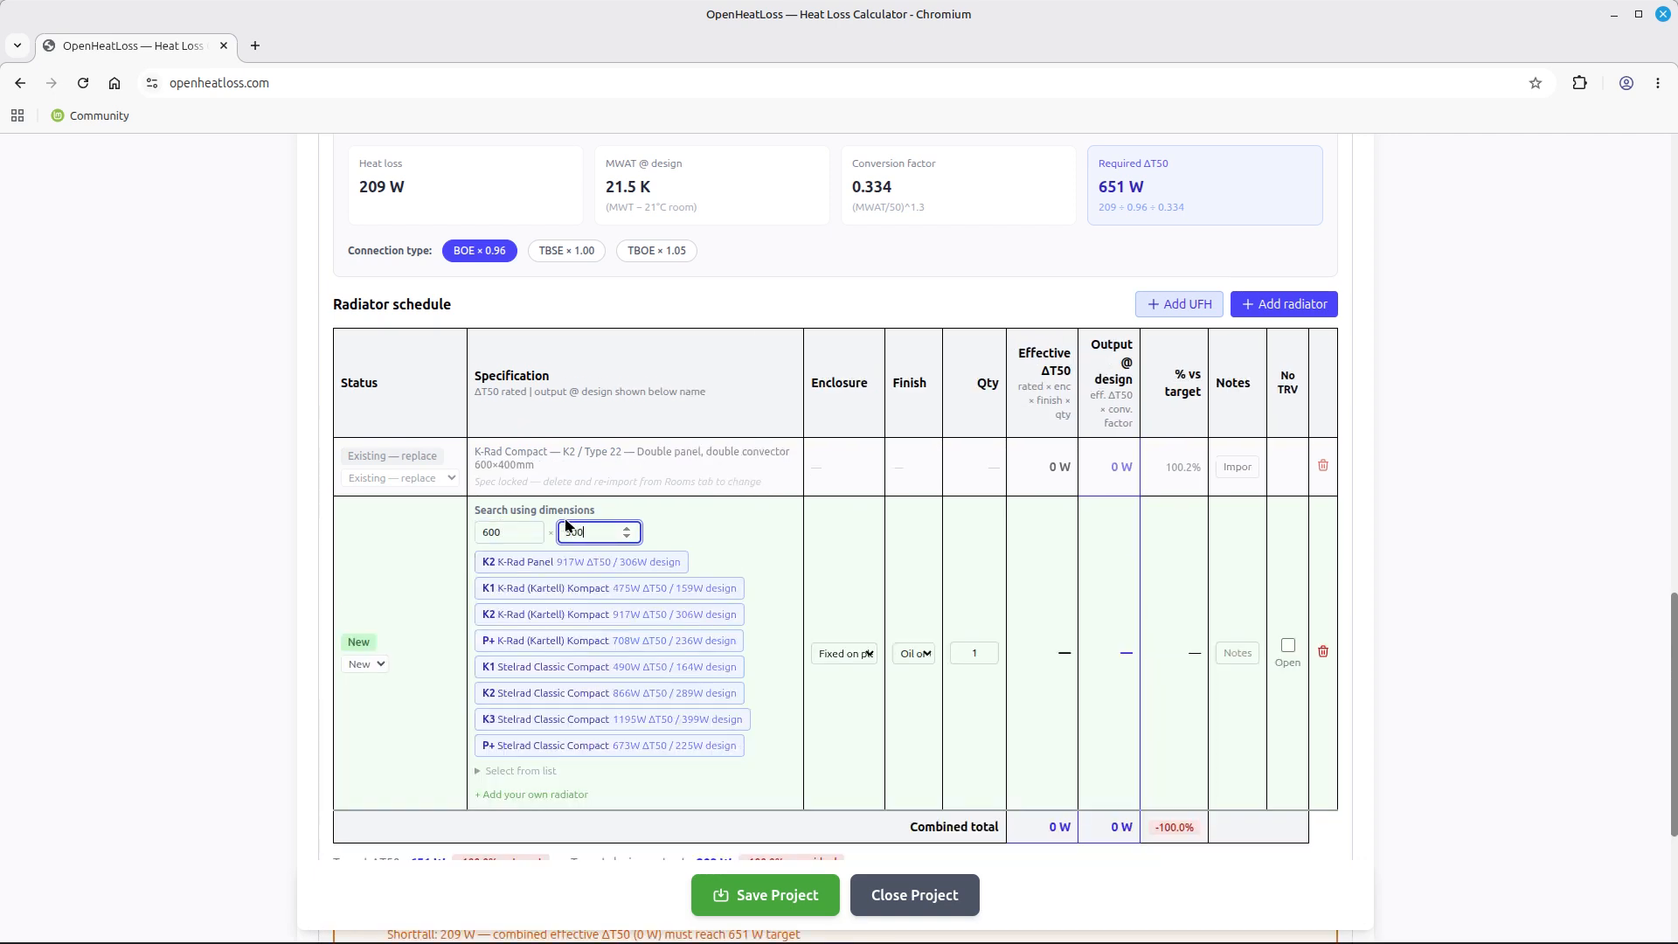
pyautogui.click(602, 617)
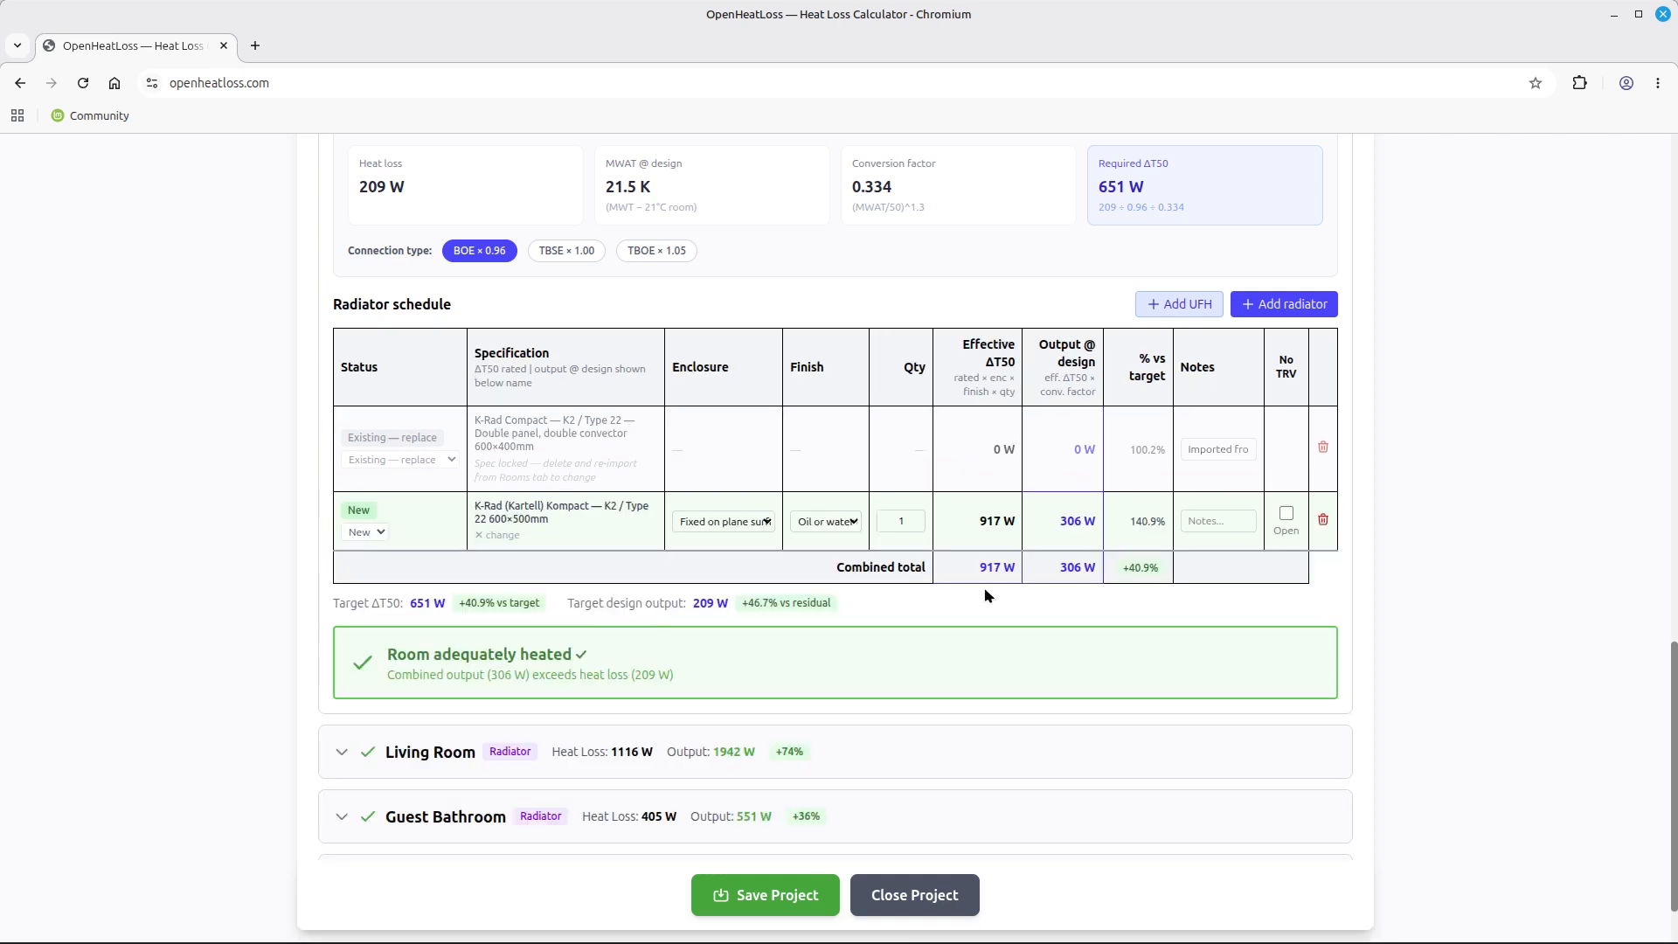
pyautogui.scroll(7, 1056, 628)
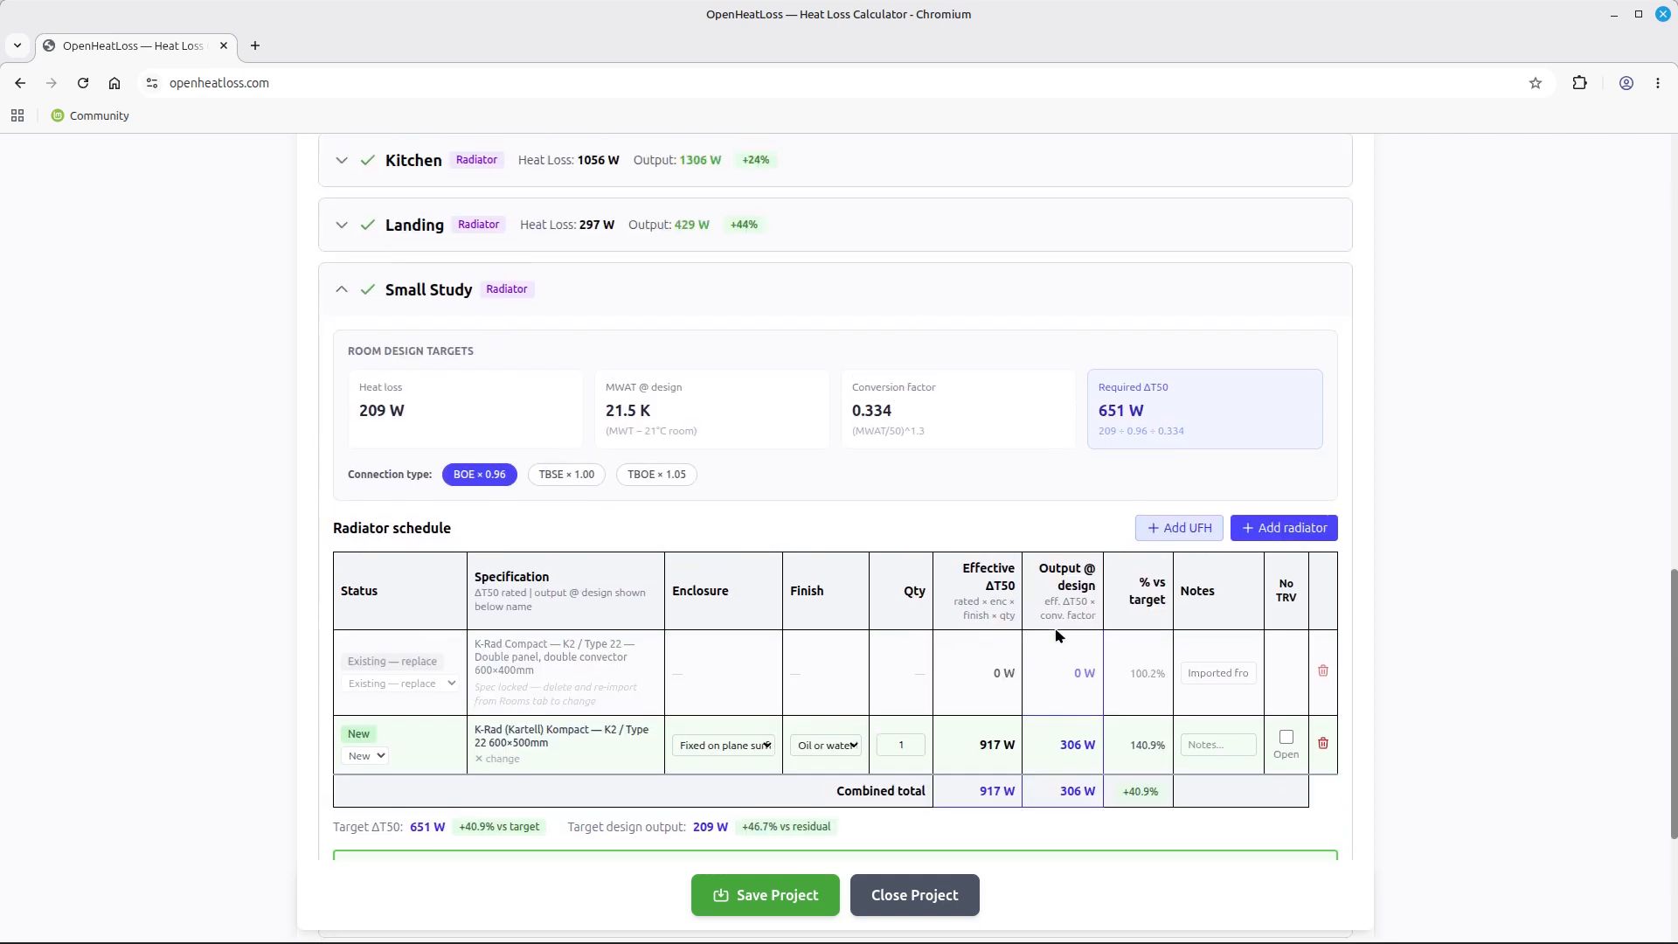
pyautogui.click(342, 695)
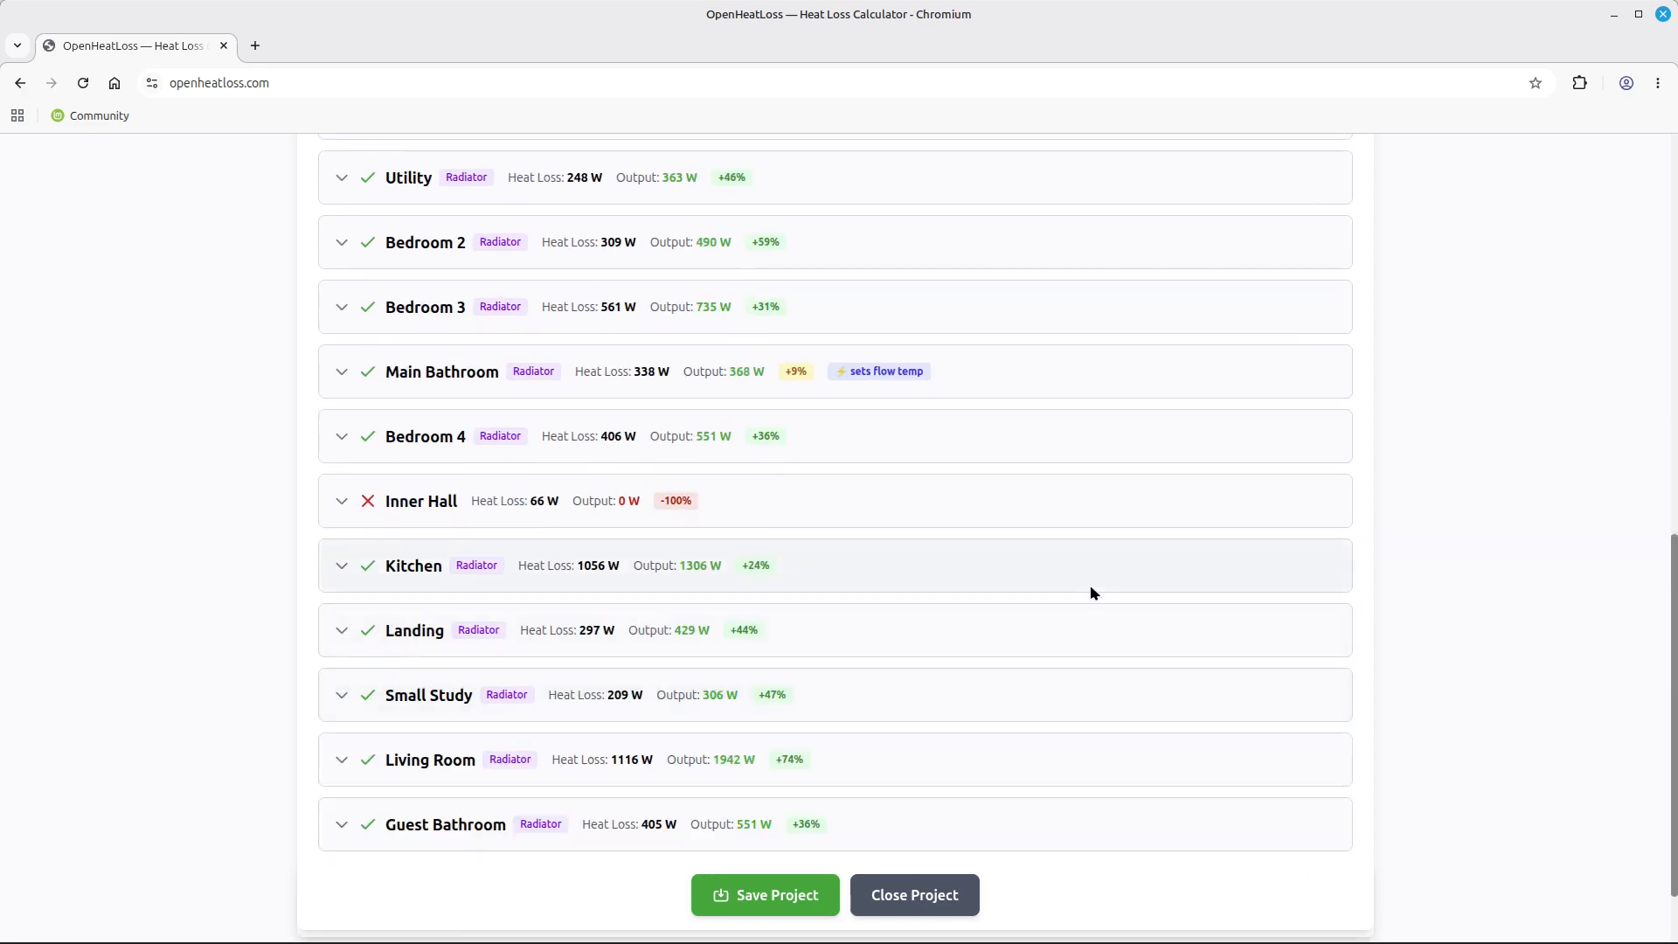
# Compare the minimum system flow temperature in the System Emitter Summary with the design flow temperature
pyautogui.scroll(7, 1089, 585)
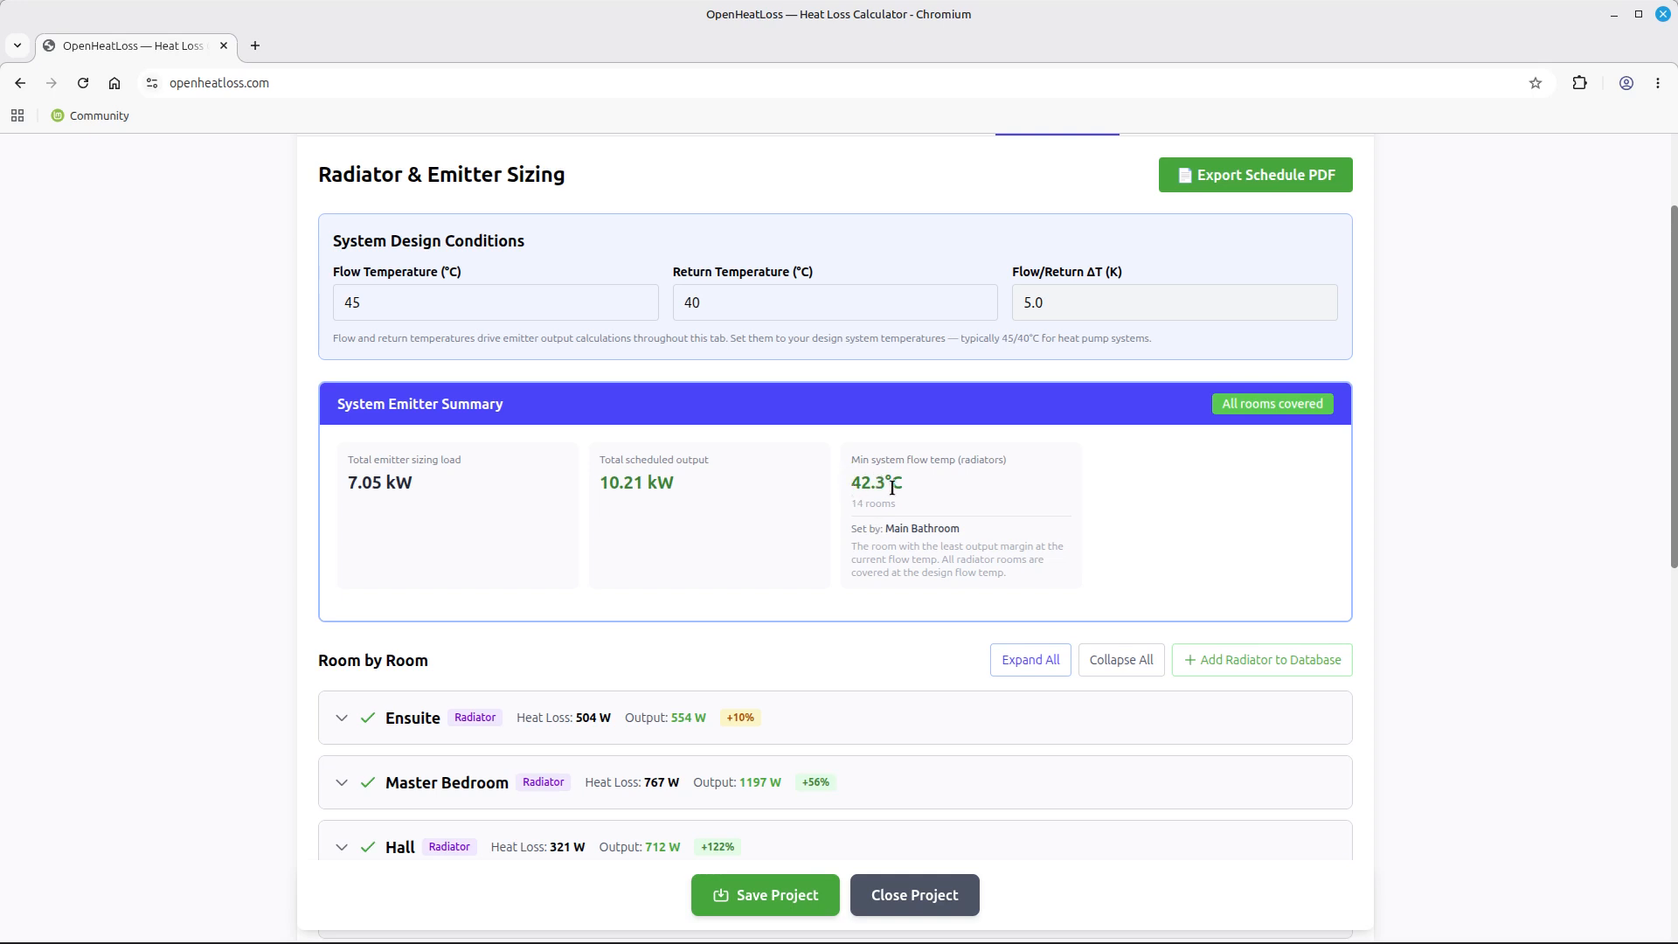
pyautogui.moveTo(852, 483); pyautogui.dragTo(981, 497)
pyautogui.doubleClick(357, 302)
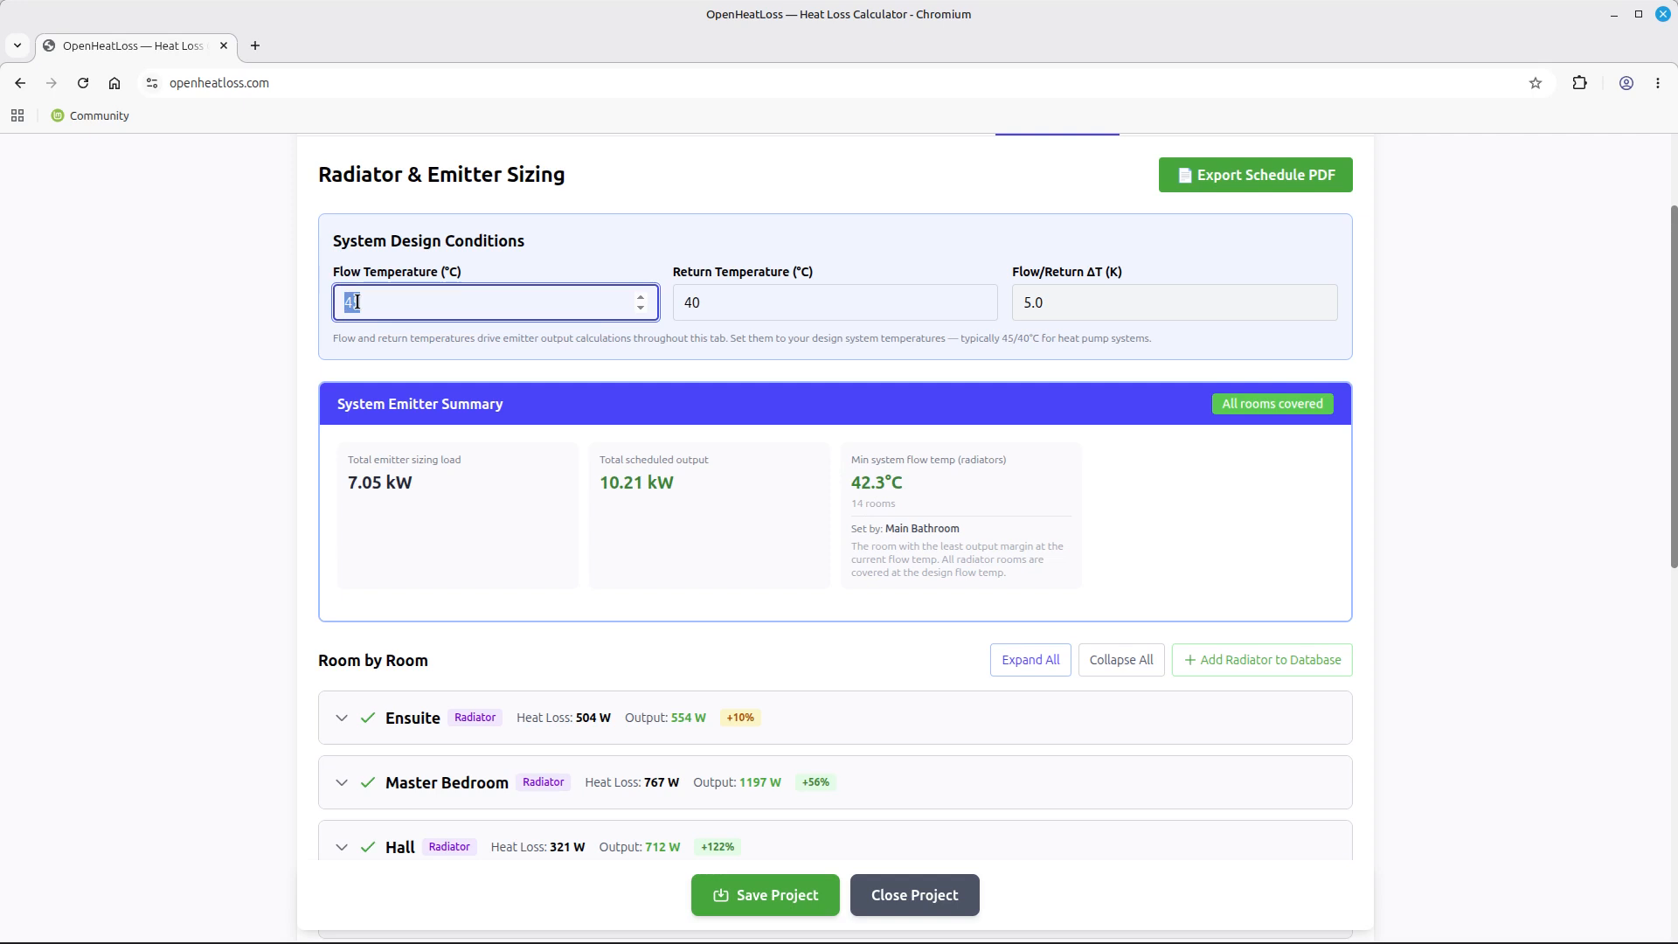
# Open the Main Bathroom and add a new radiator row to its schedule
pyautogui.scroll(-5, 914, 542)
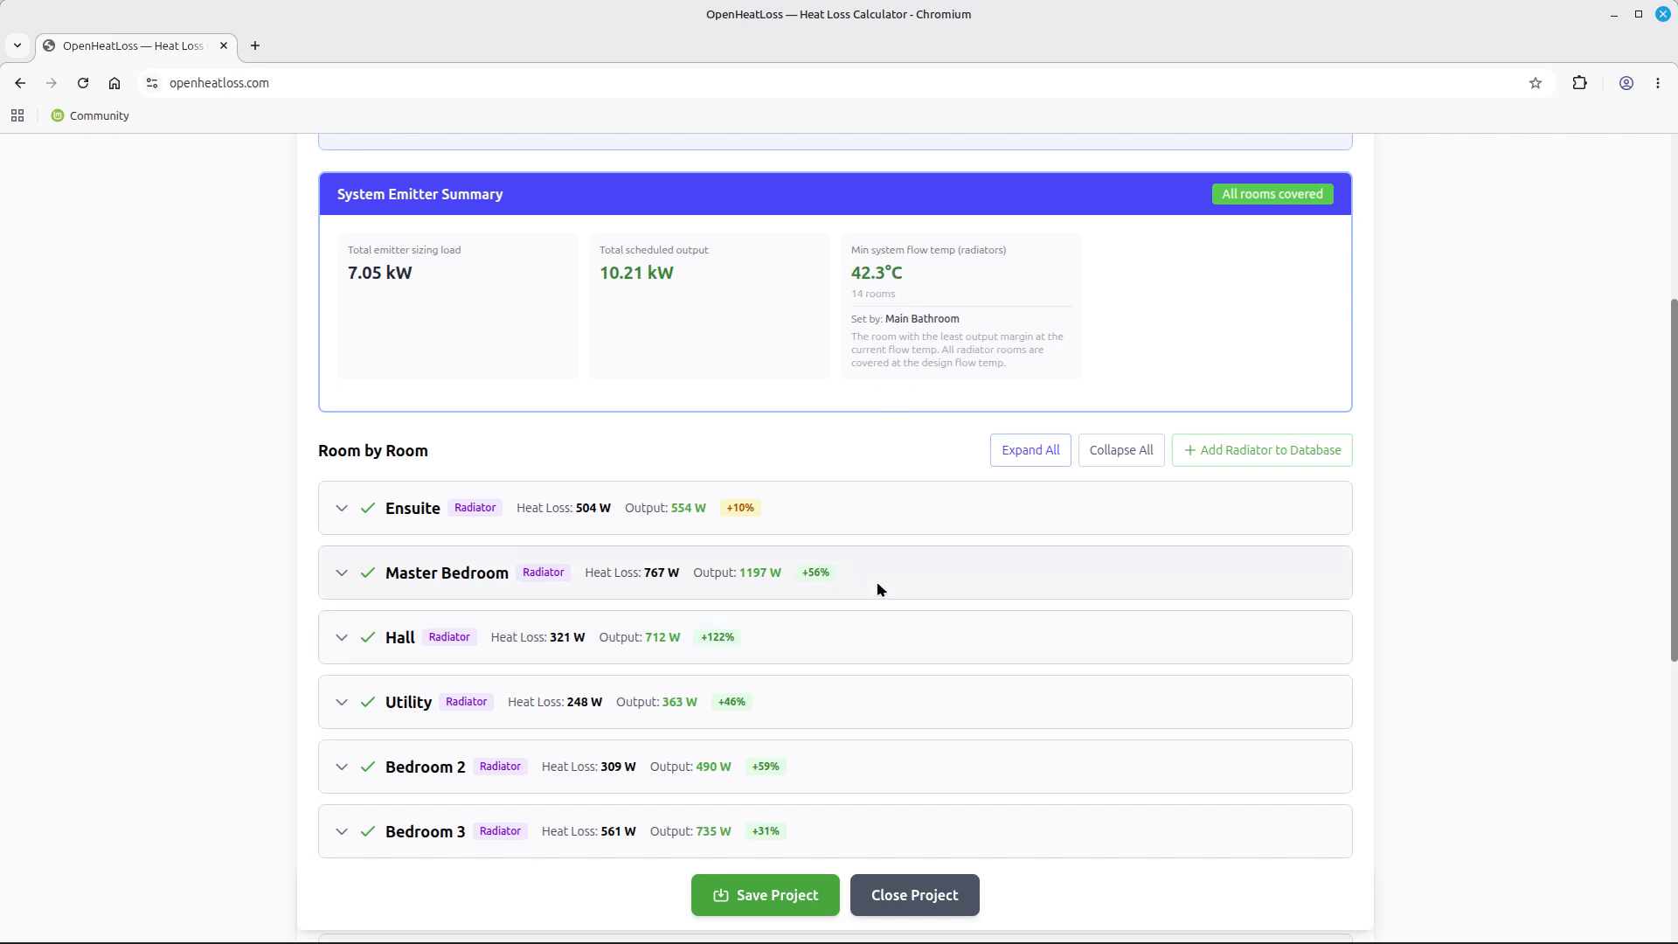
pyautogui.scroll(-5, 878, 580)
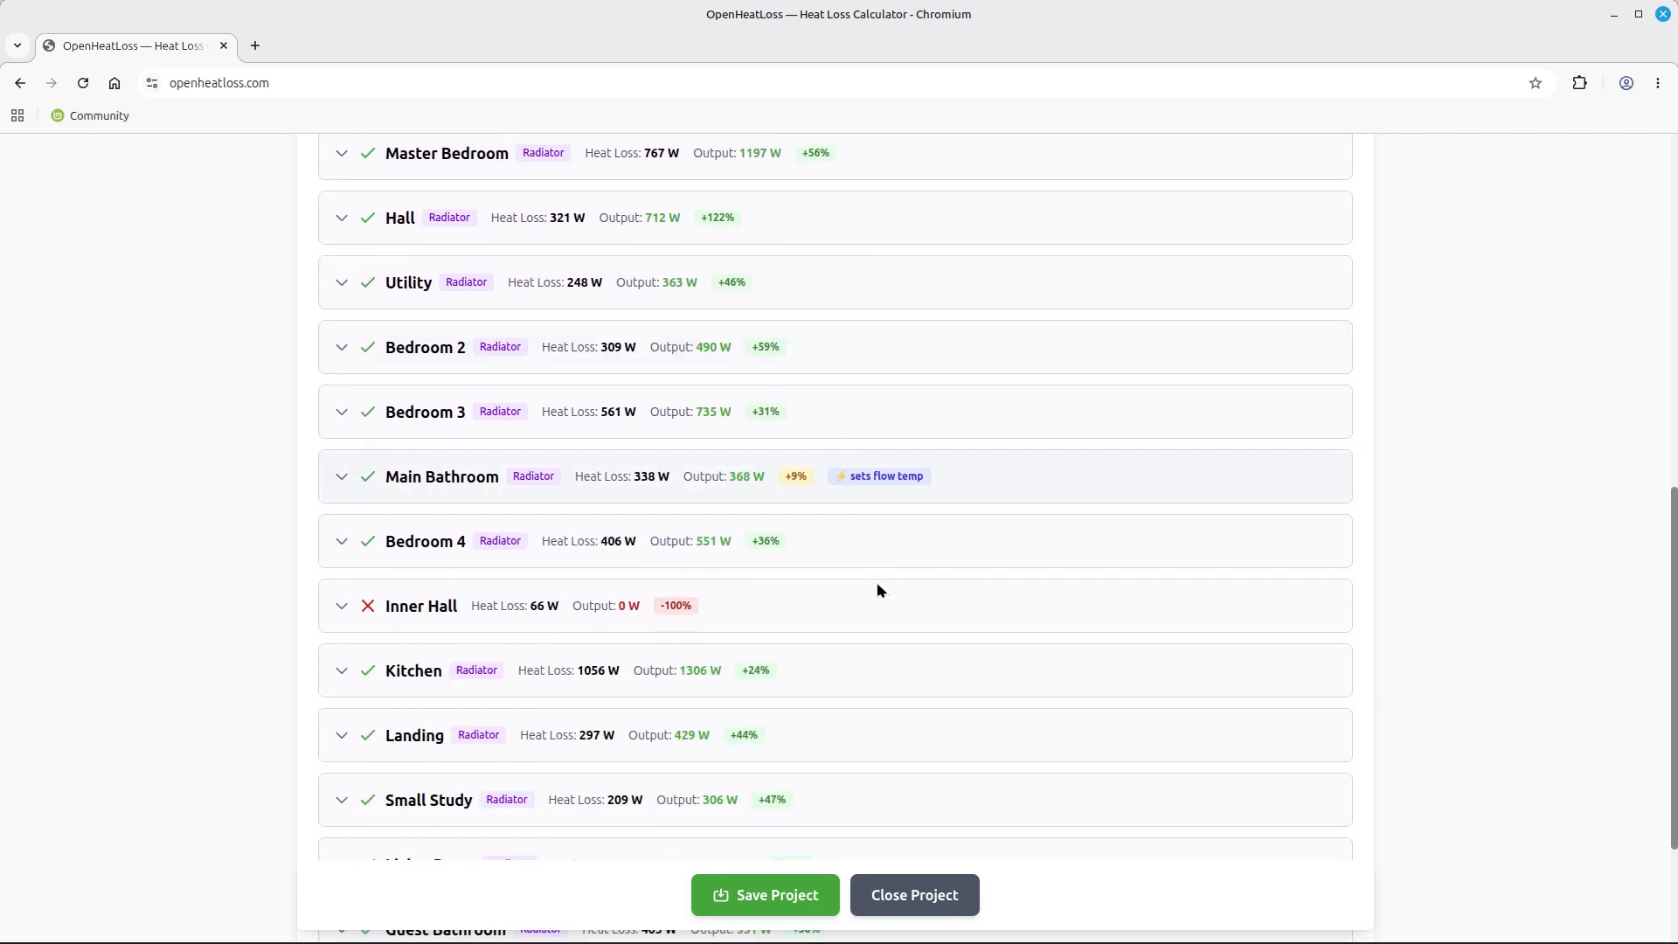
pyautogui.click(342, 477)
pyautogui.scroll(-3, 601, 515)
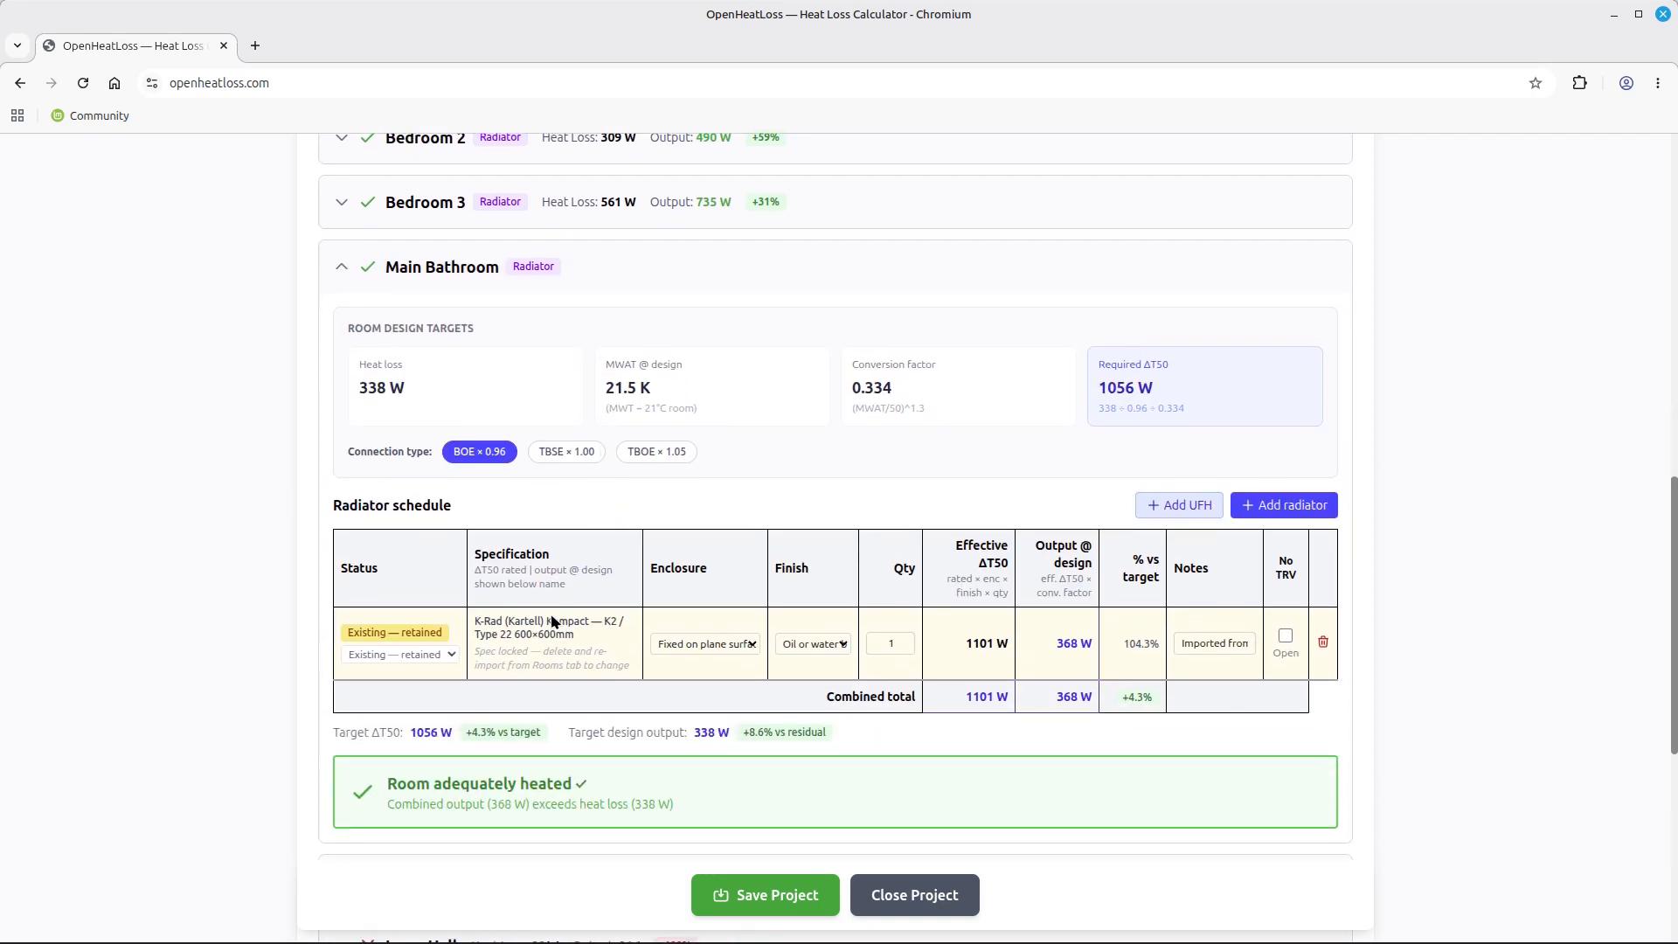
pyautogui.scroll(-3, 526, 636)
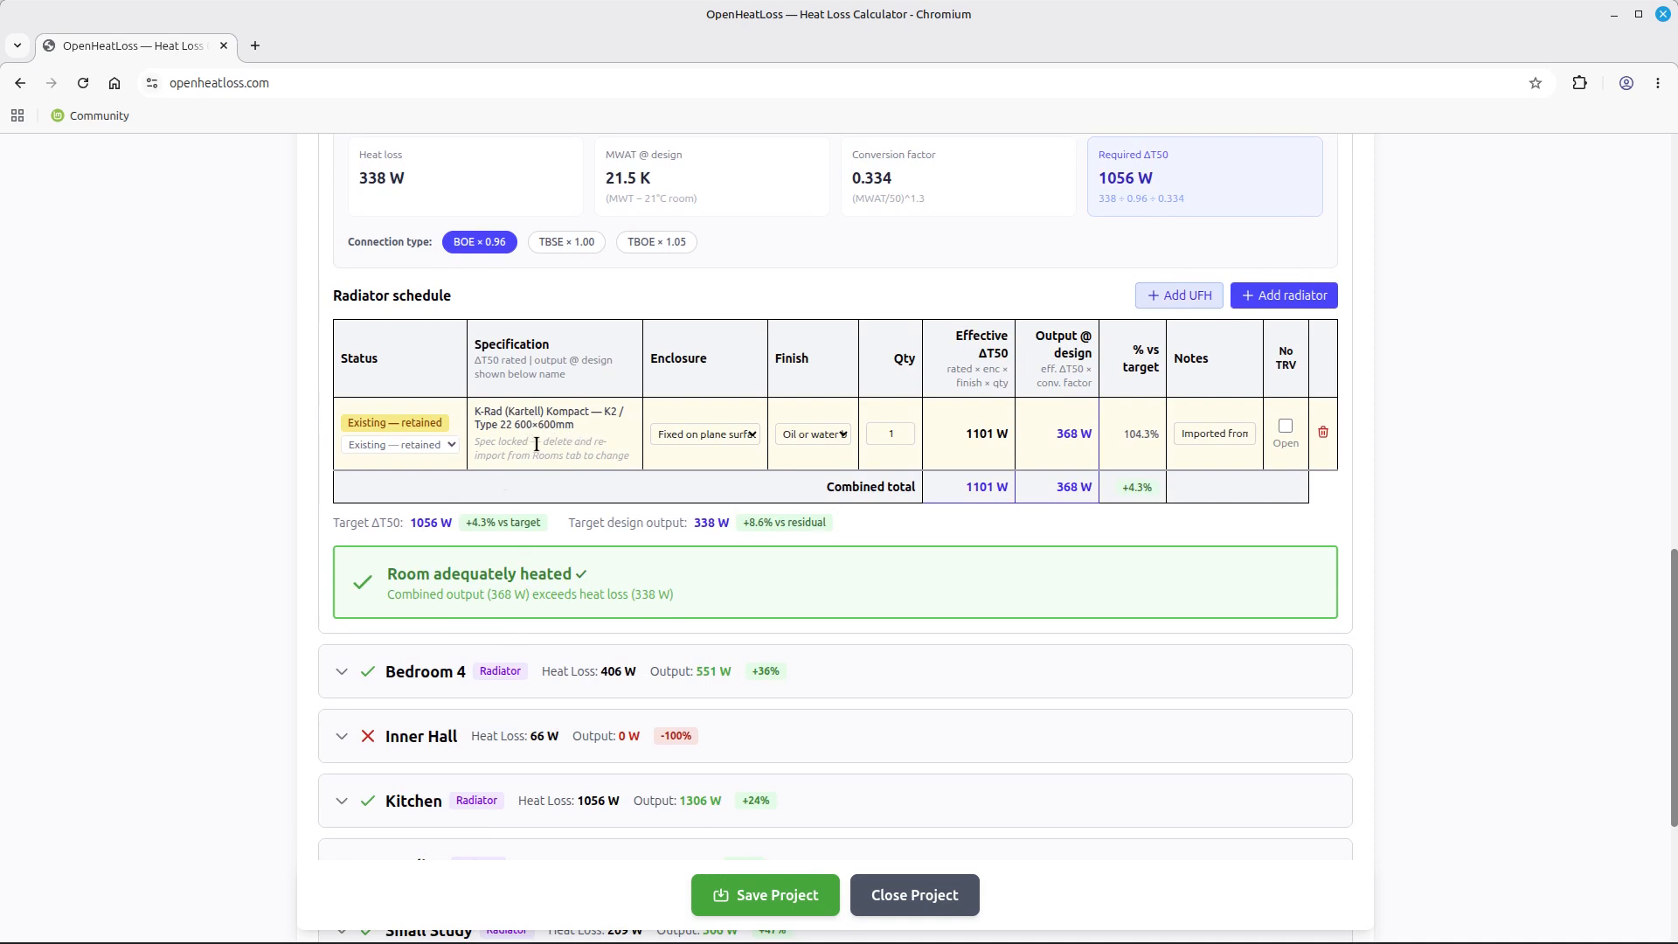
pyautogui.click(1287, 299)
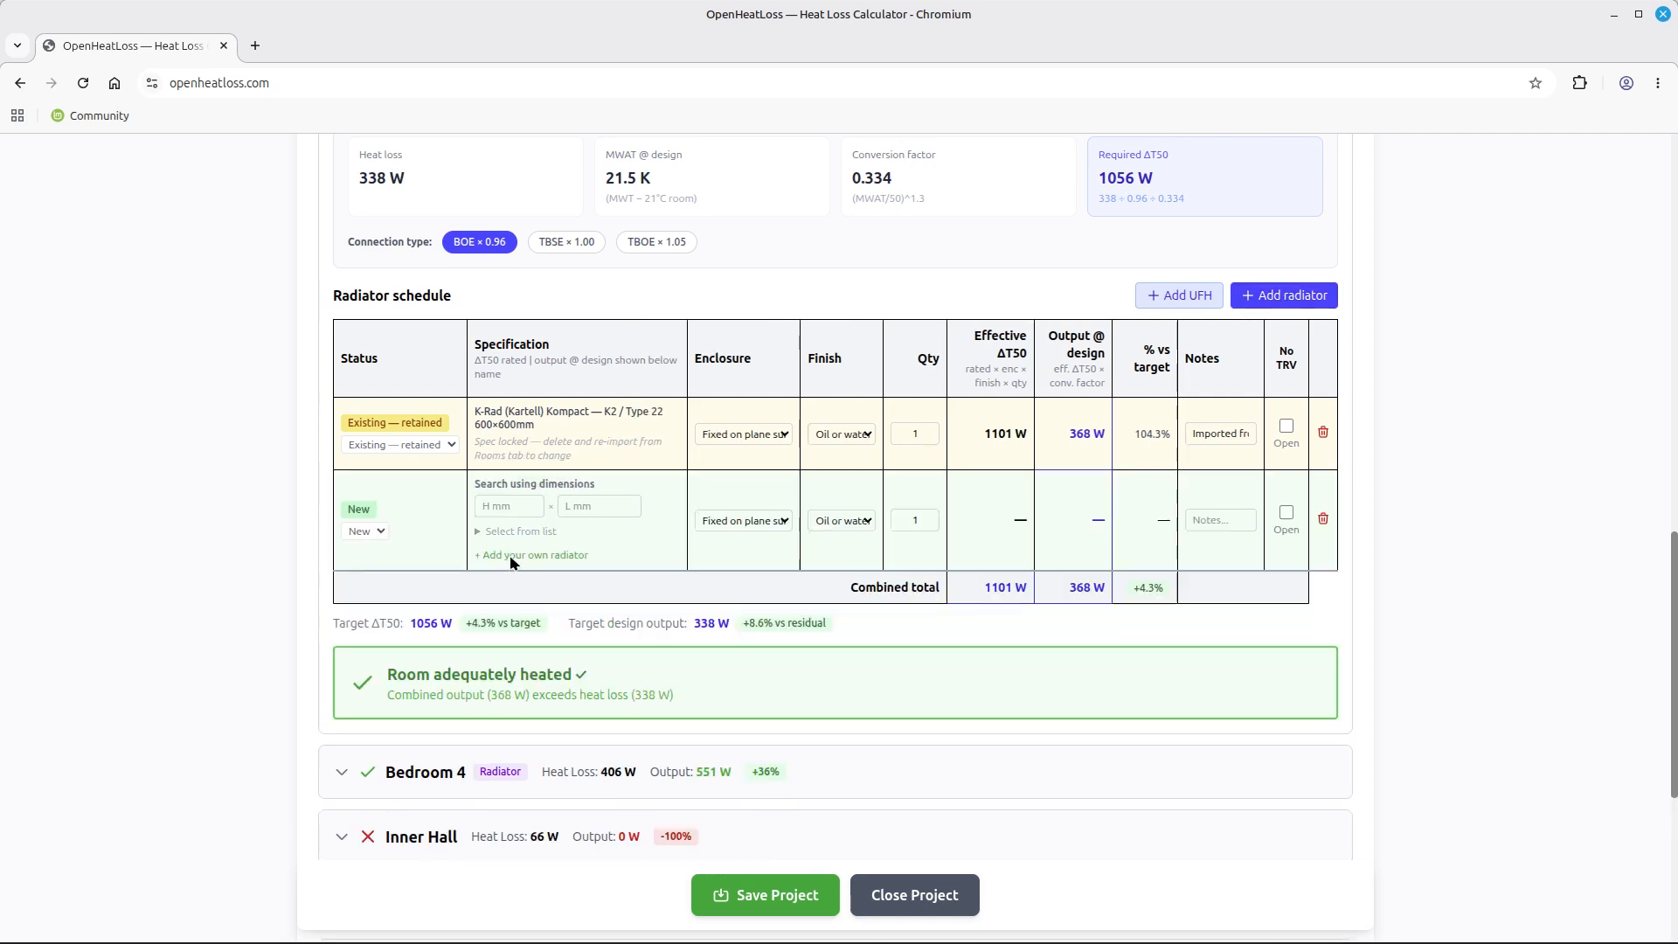
# Browse the full list of selectable radiators for the new Main Bathroom row, closing it without choosing one
pyautogui.click(479, 532)
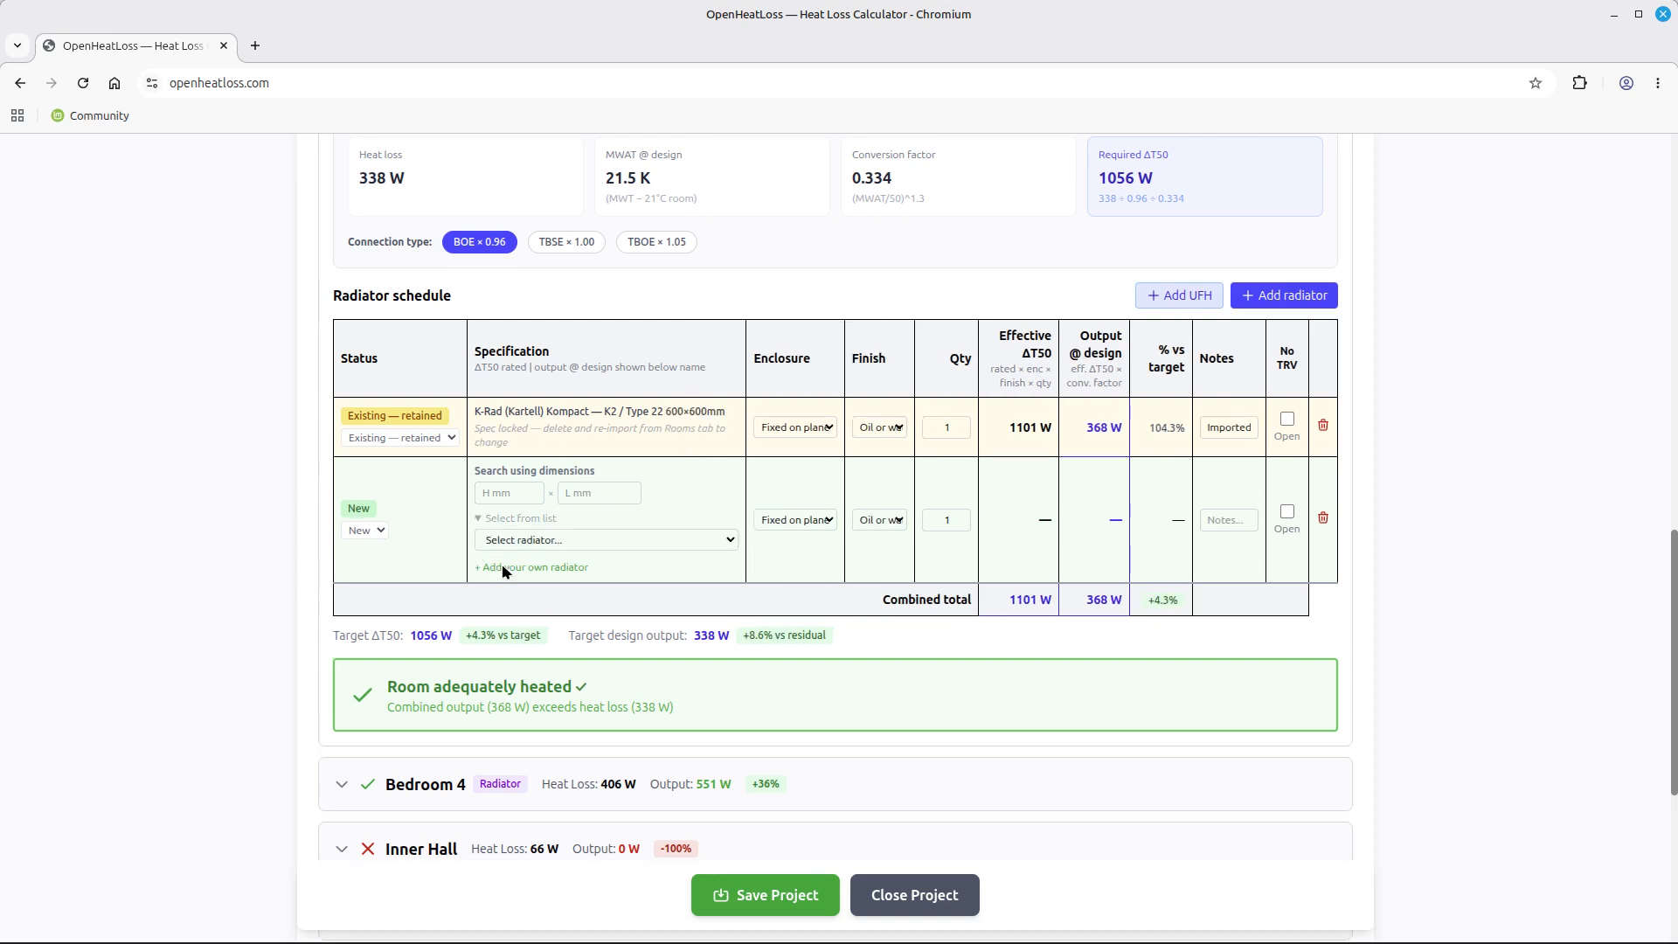
pyautogui.click(502, 541)
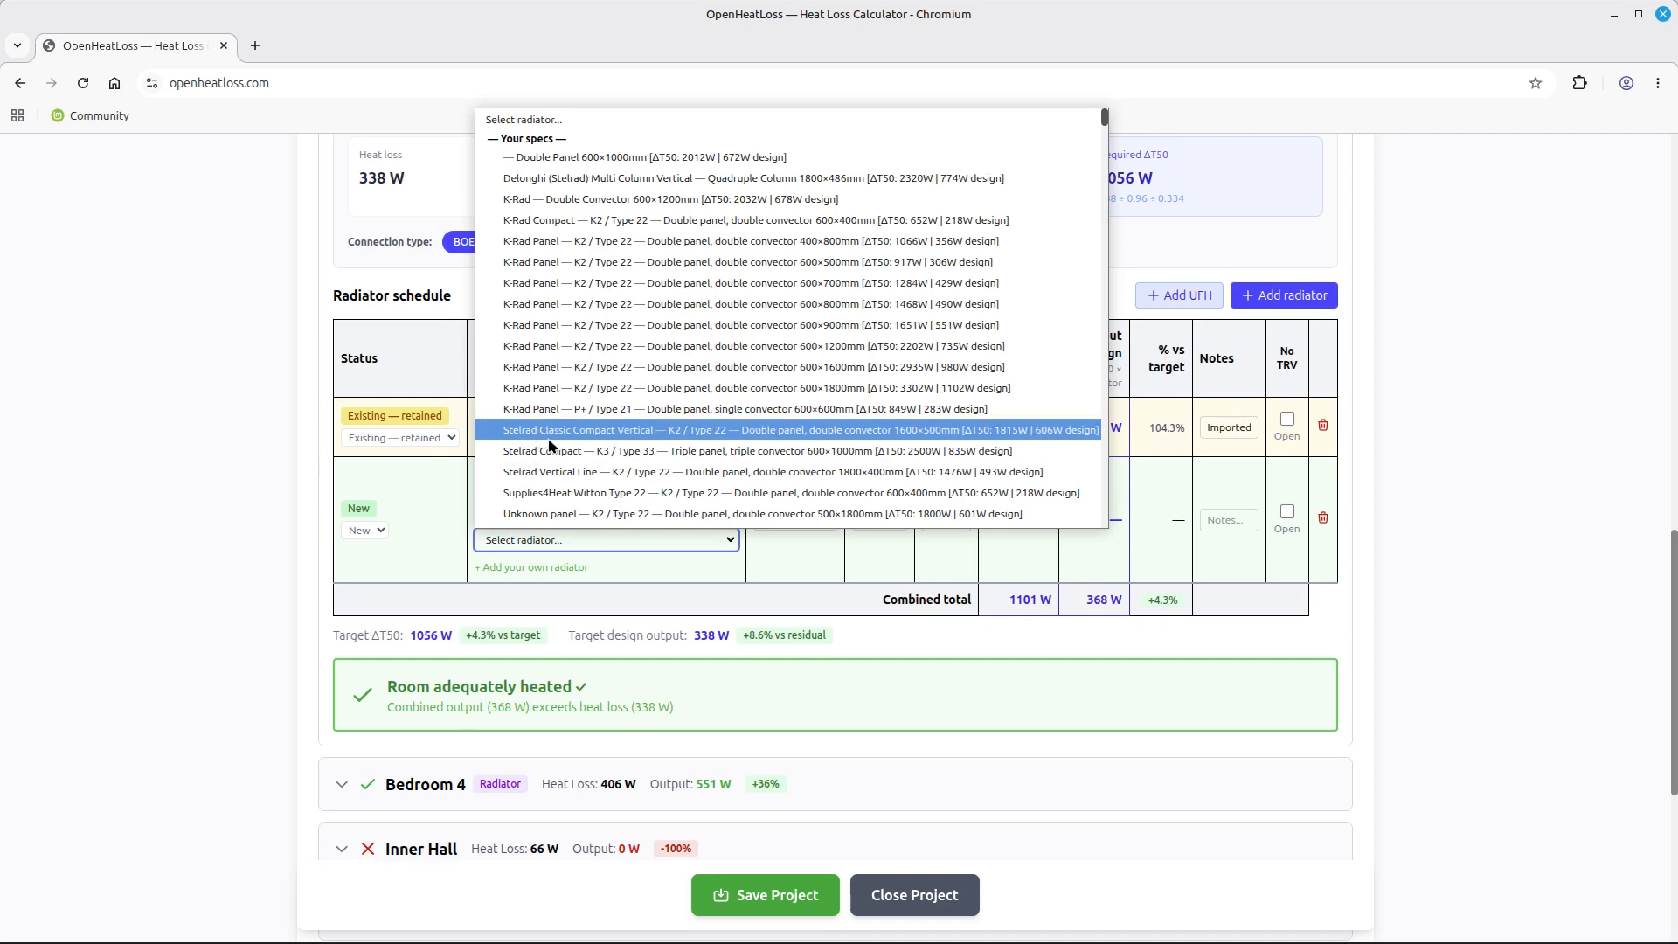
pyautogui.scroll(-3, 585, 411)
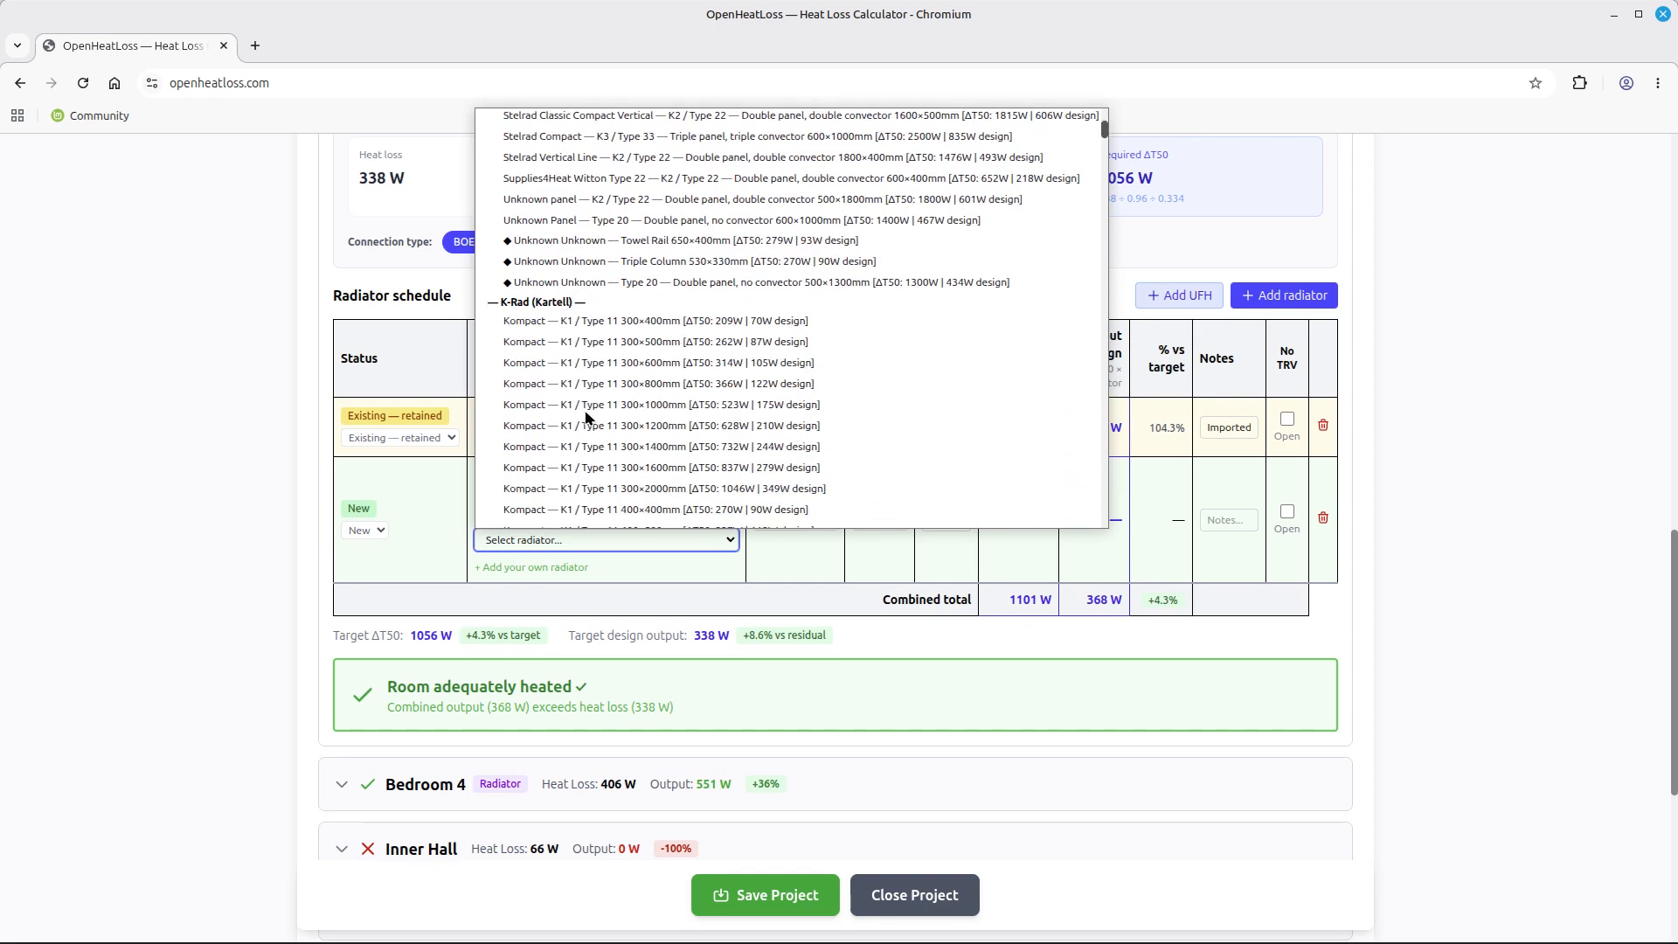
pyautogui.scroll(-10, 584, 417)
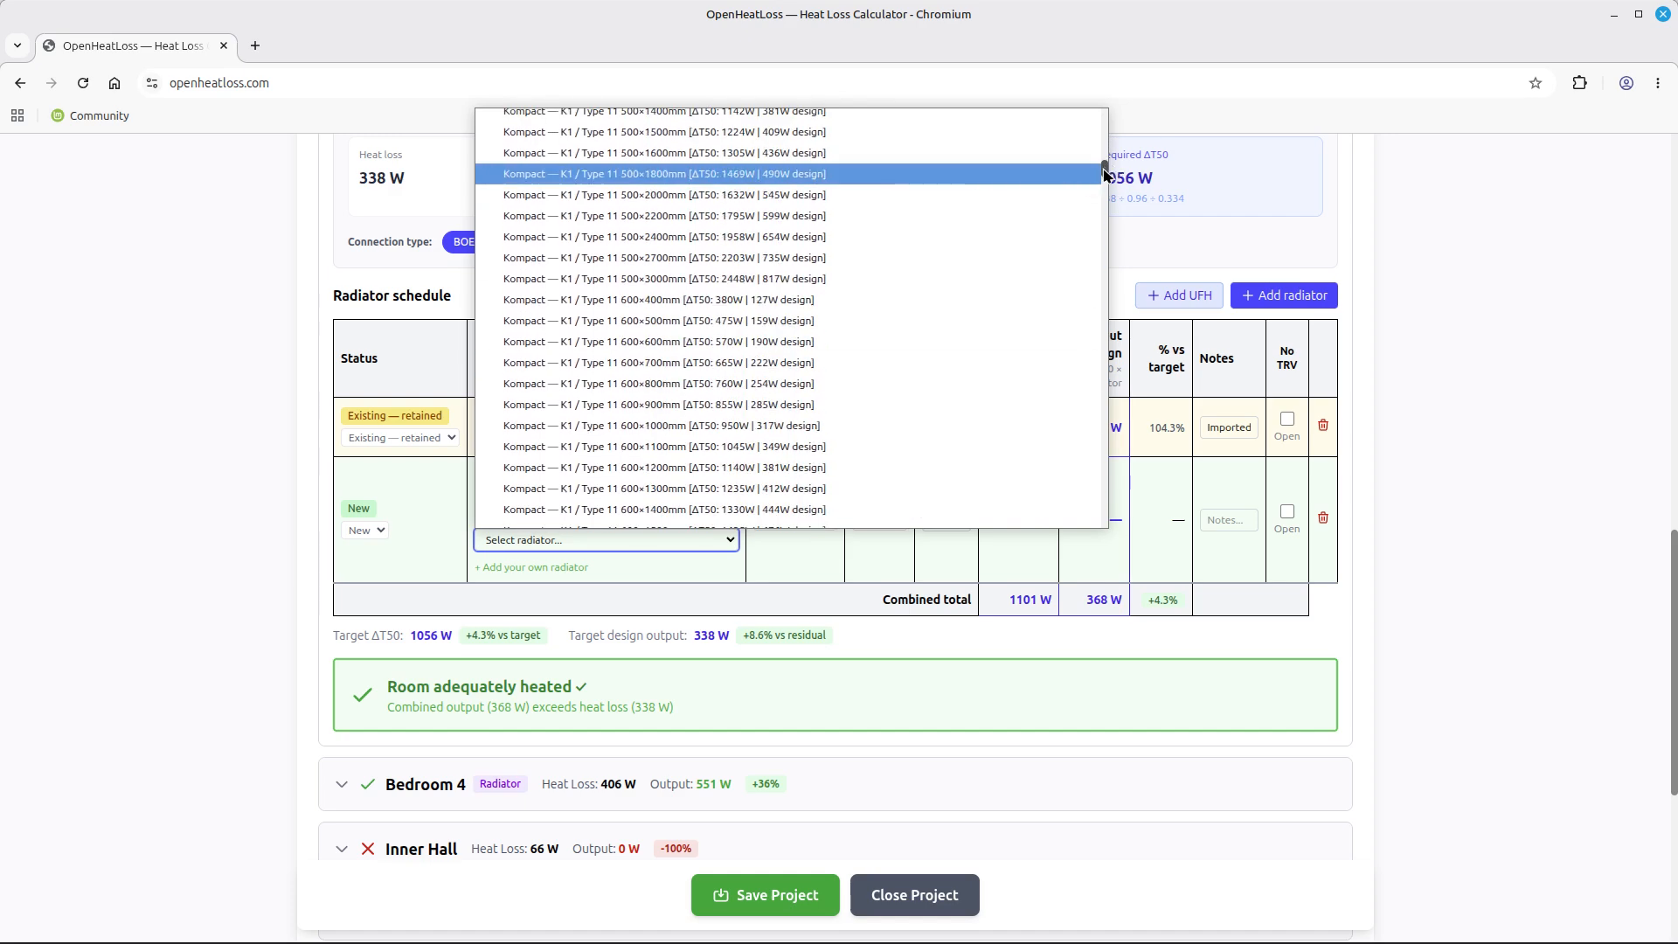
pyautogui.moveTo(1104, 167); pyautogui.dragTo(1105, 116)
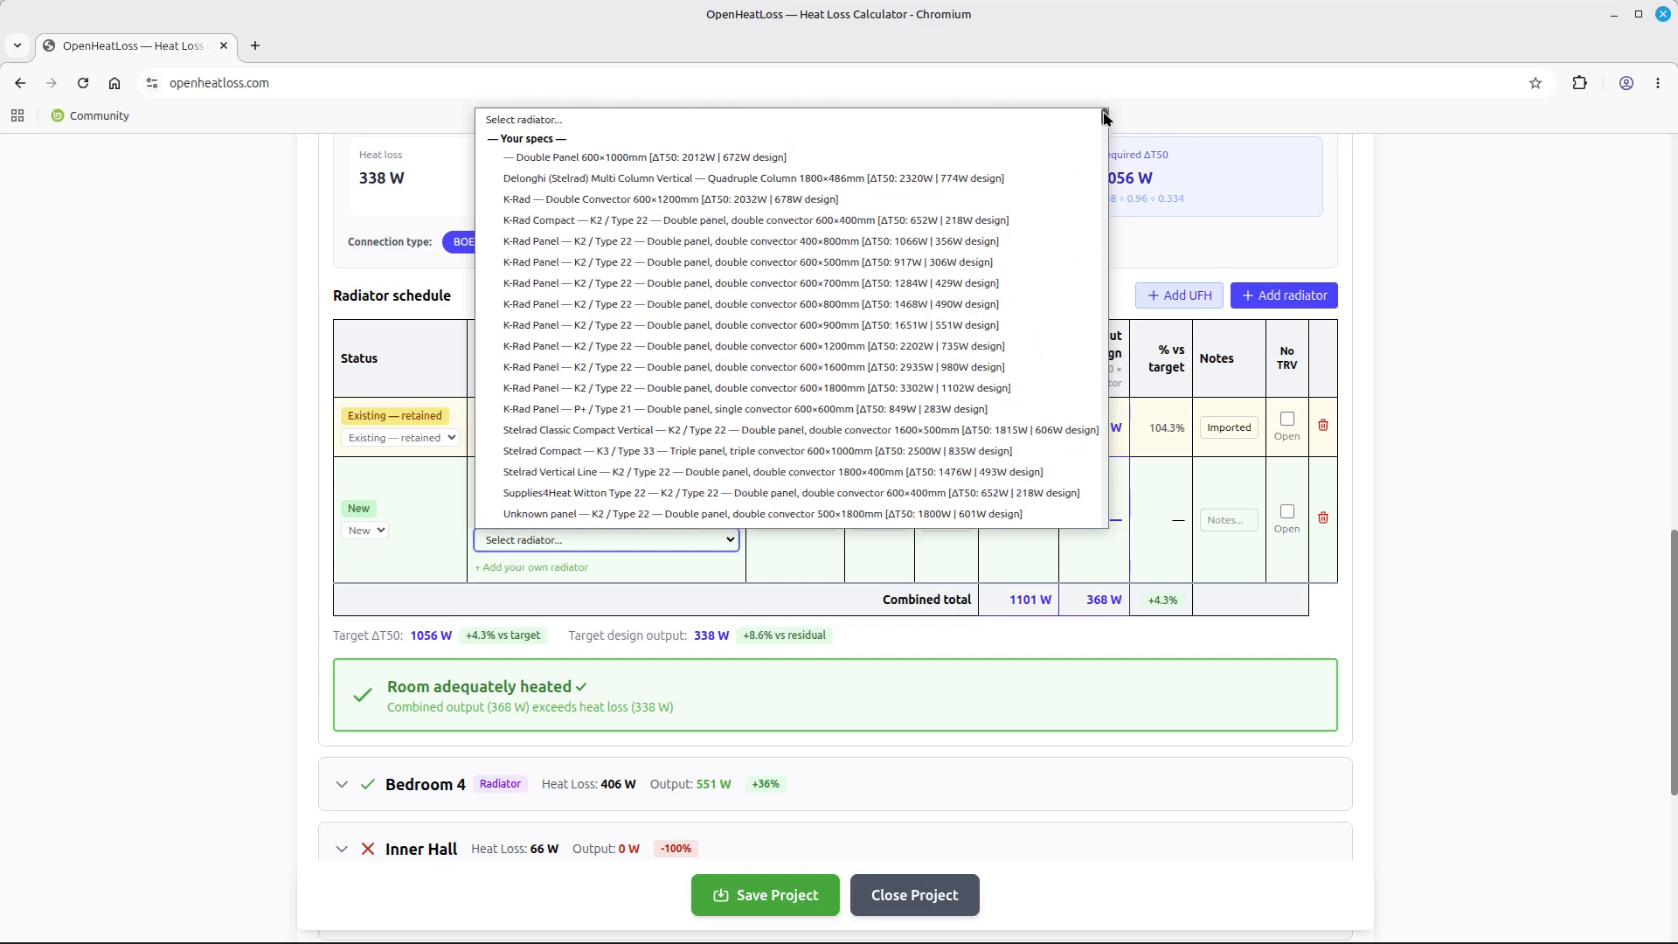
pyautogui.moveTo(1105, 116); pyautogui.dragTo(1087, 533)
pyautogui.click(701, 573)
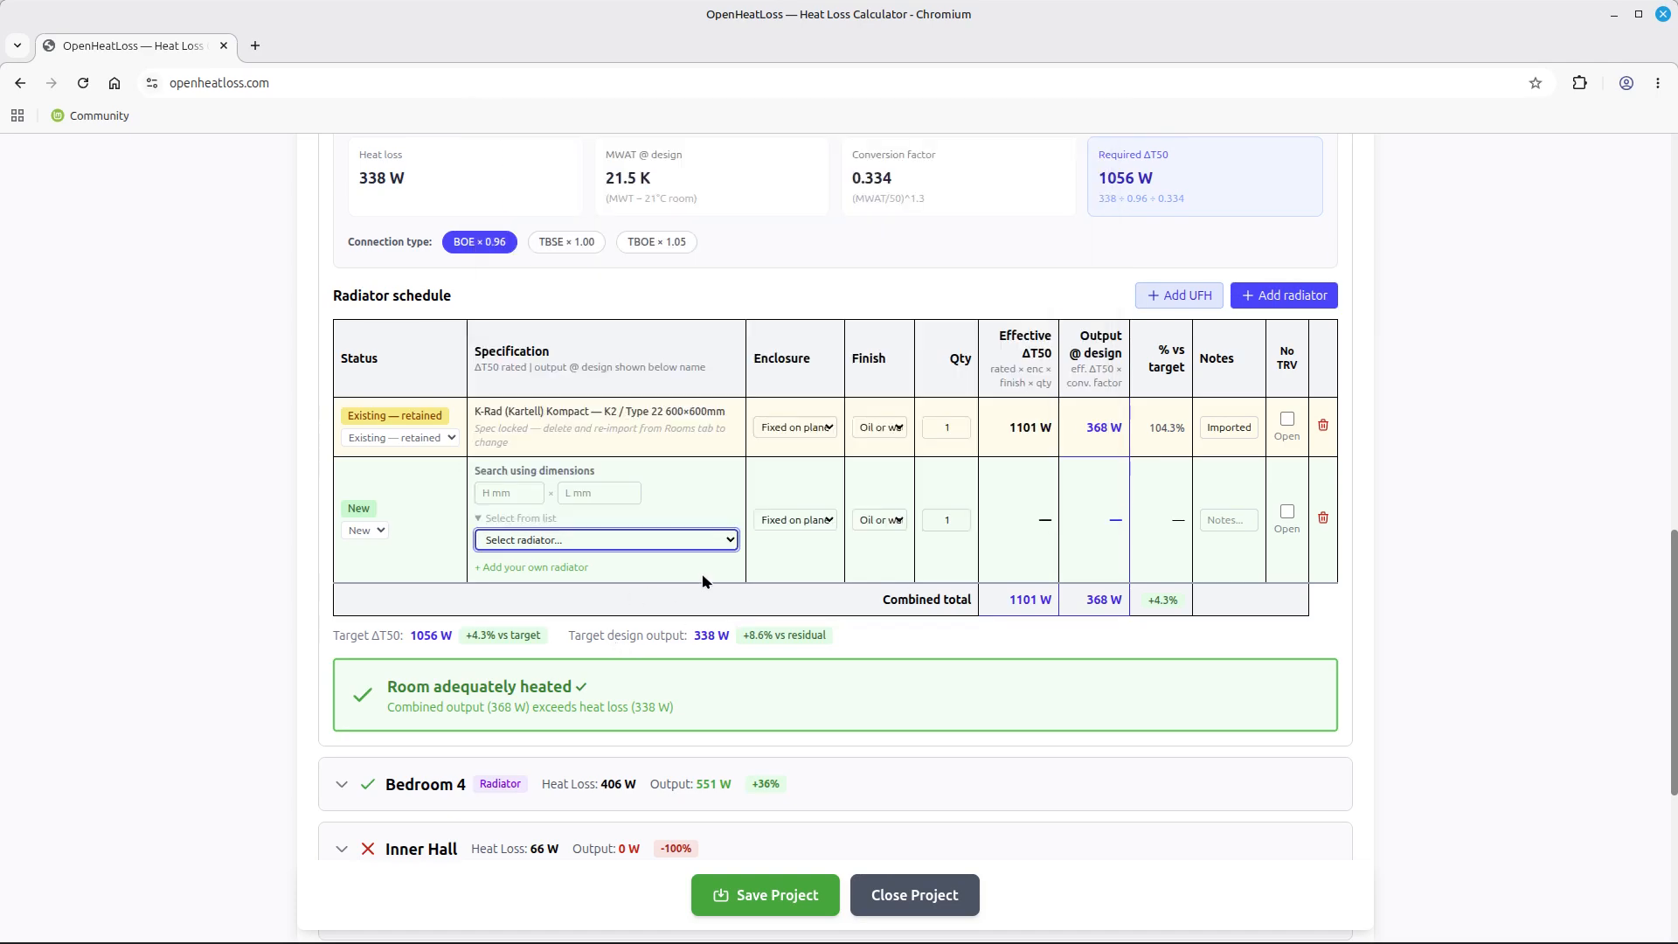
# Start a custom radiator for the new Main Bathroom row with manufacturer Mine and model Towel Rad
pyautogui.click(522, 568)
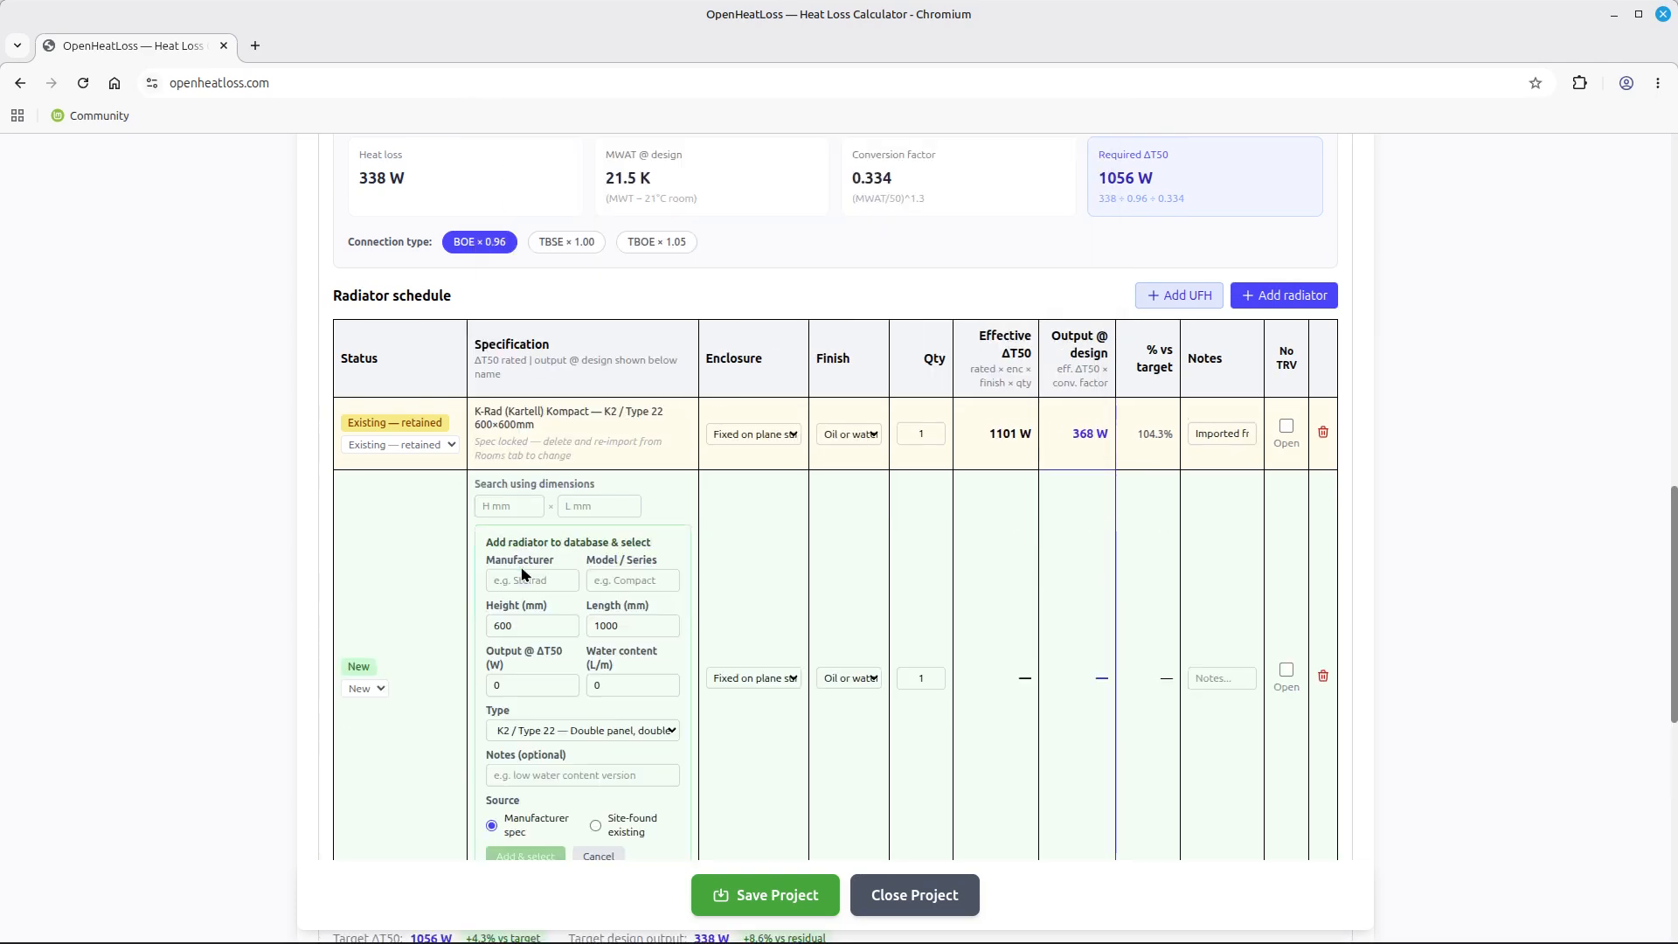
pyautogui.click(517, 582)
pyautogui.write('Mine')
pyautogui.click(605, 585)
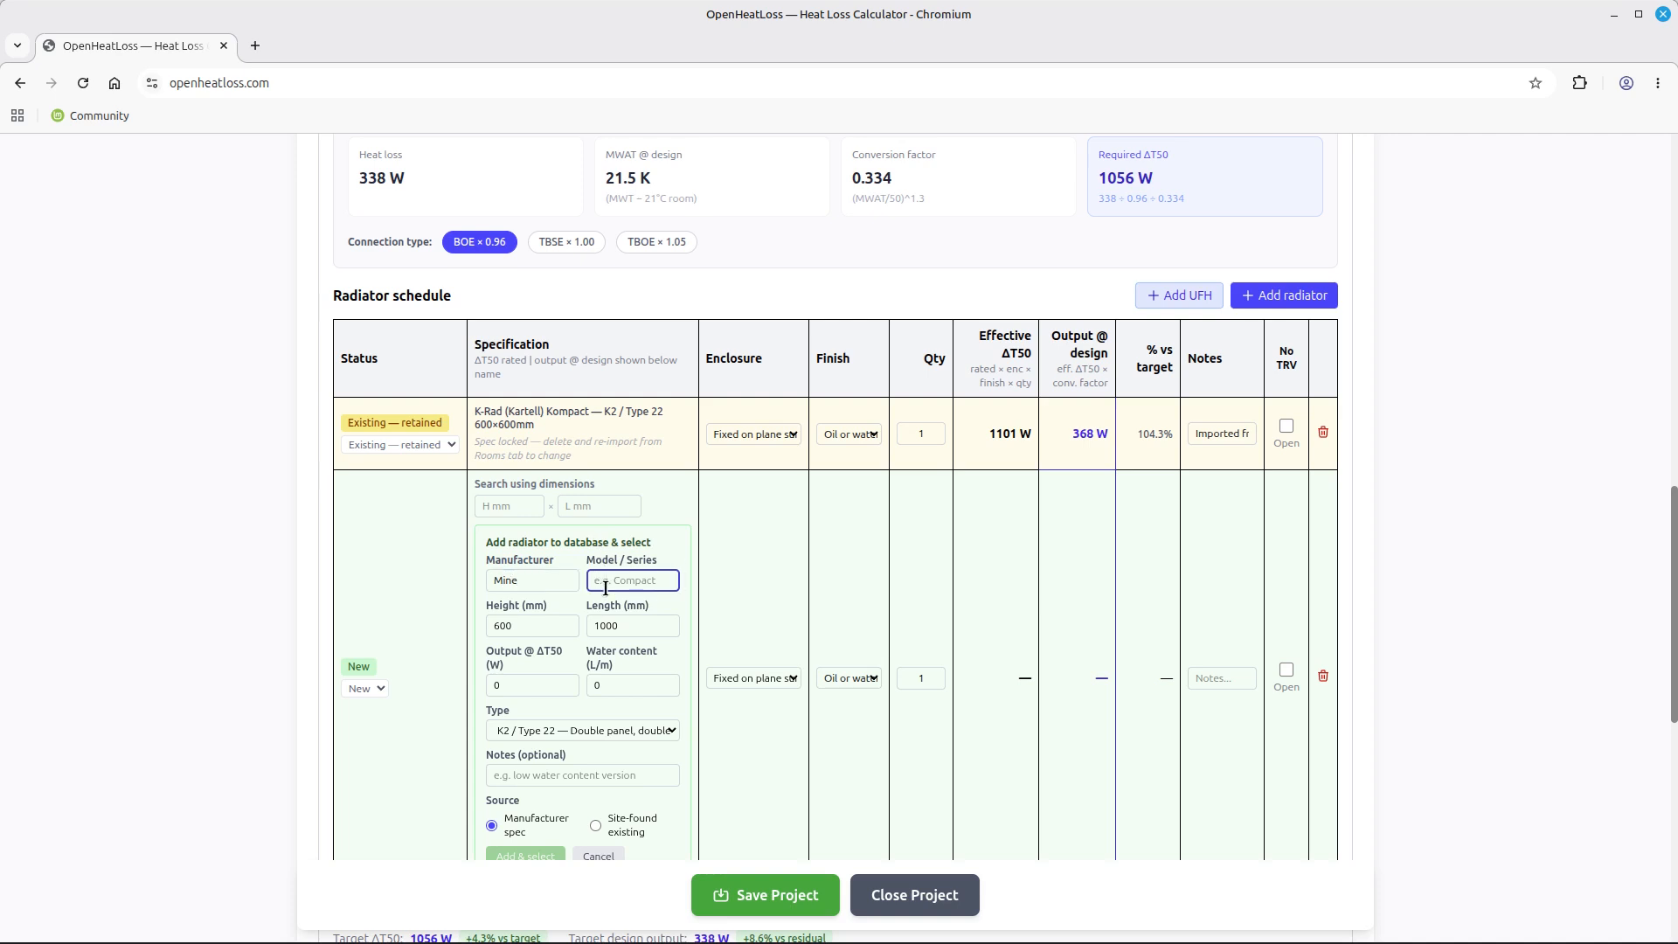
pyautogui.write('Towel Rad')
# Set the custom radiator's height to 1800 mm, length to 450 mm, ΔT50 output to 380 W and water content to 11 L/m
pyautogui.click(542, 626)
pyautogui.doubleClick(542, 626)
pyautogui.write('18')
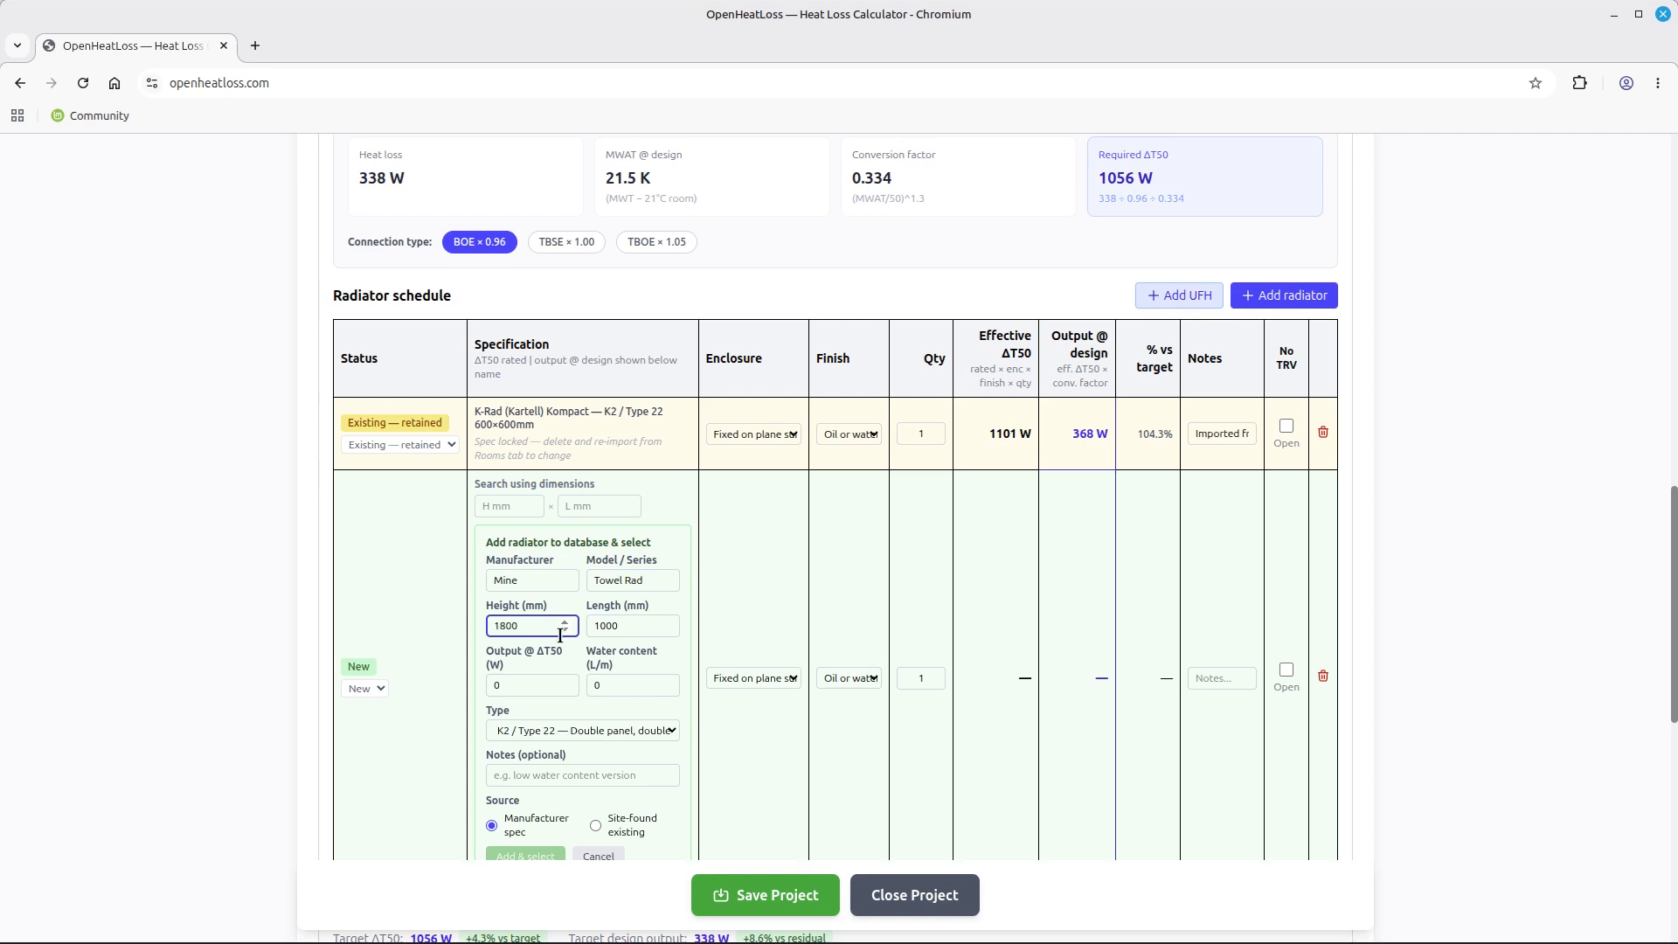
pyautogui.doubleClick(615, 626)
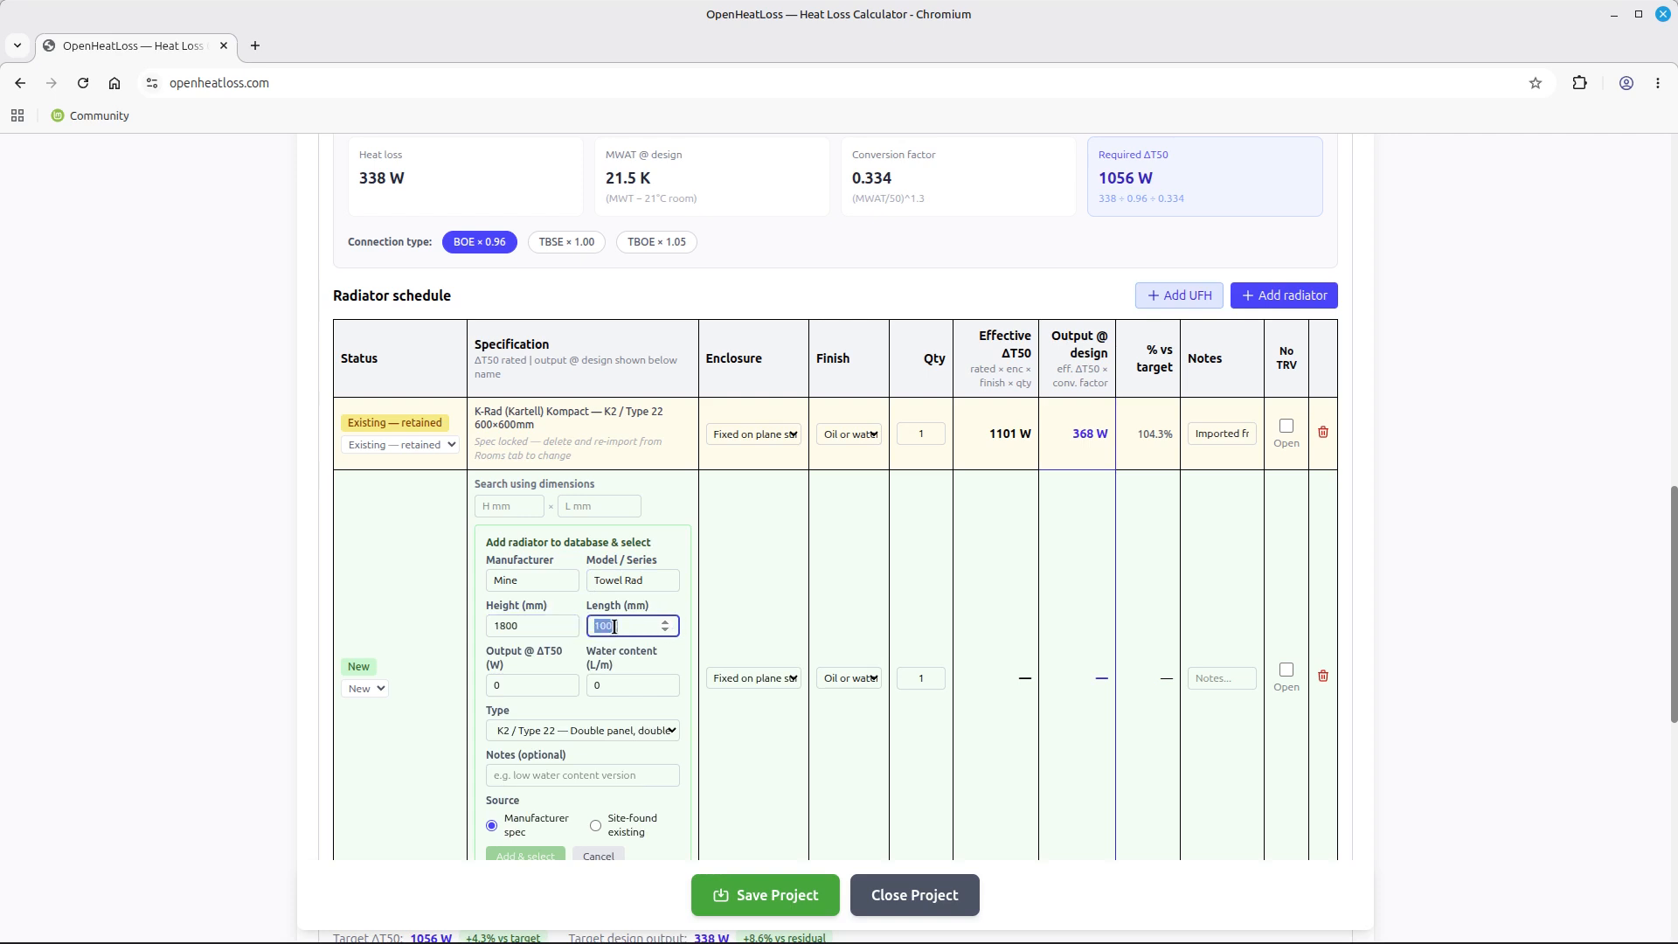
pyautogui.write('450')
pyautogui.doubleClick(541, 681)
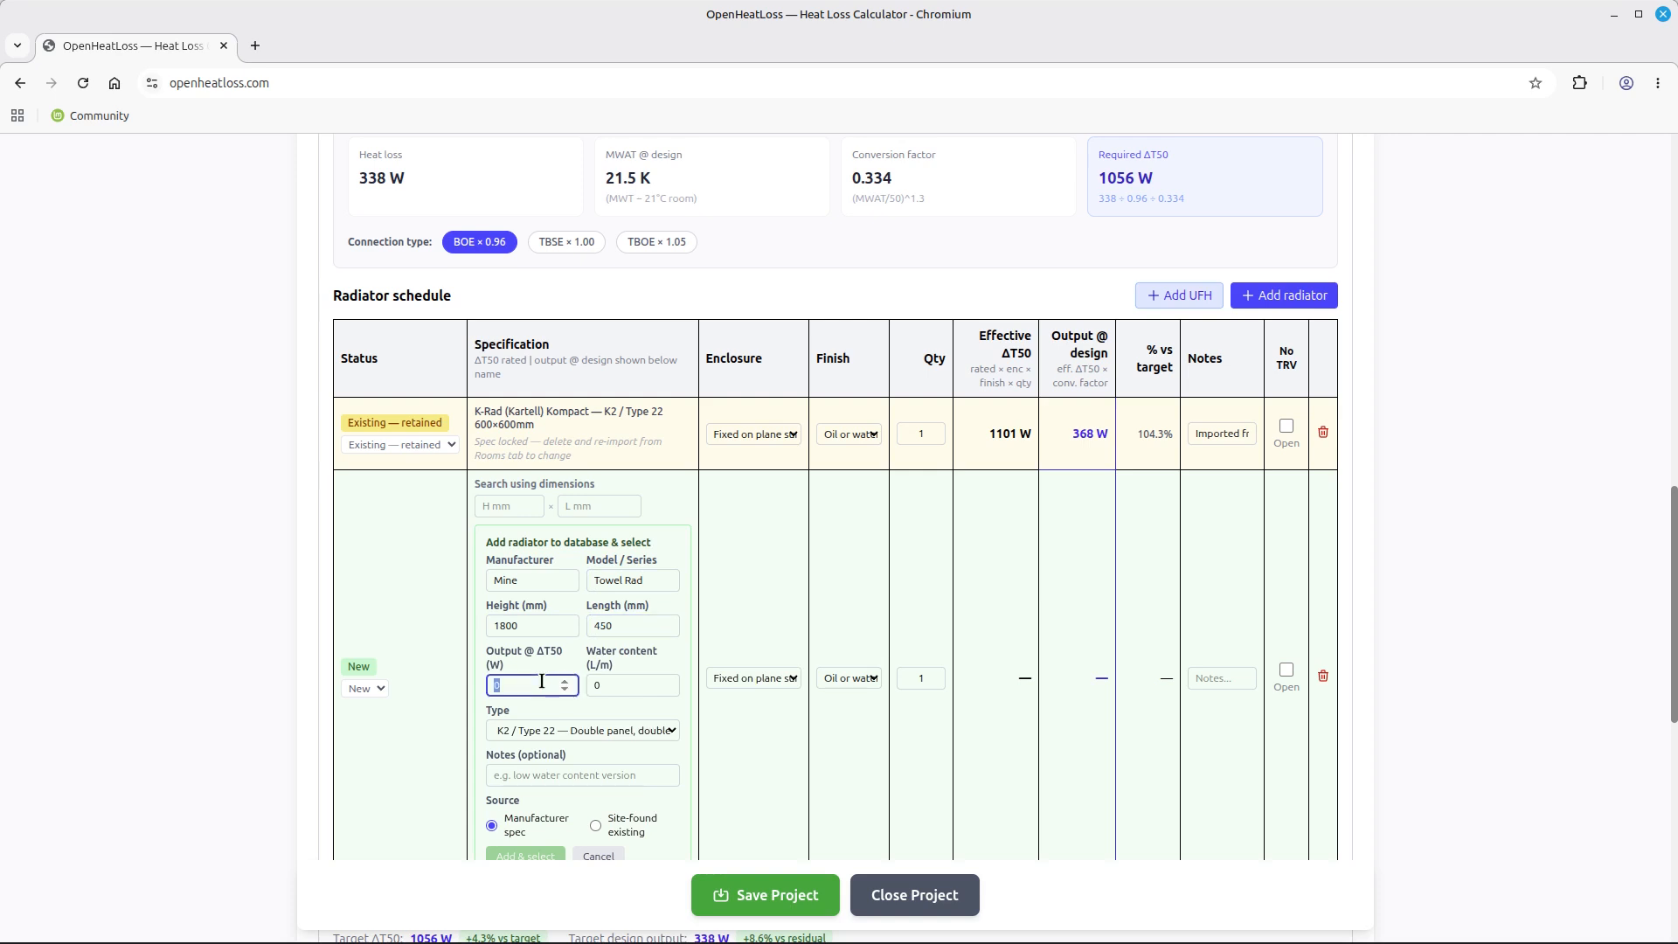
pyautogui.write('380')
pyautogui.doubleClick(606, 679)
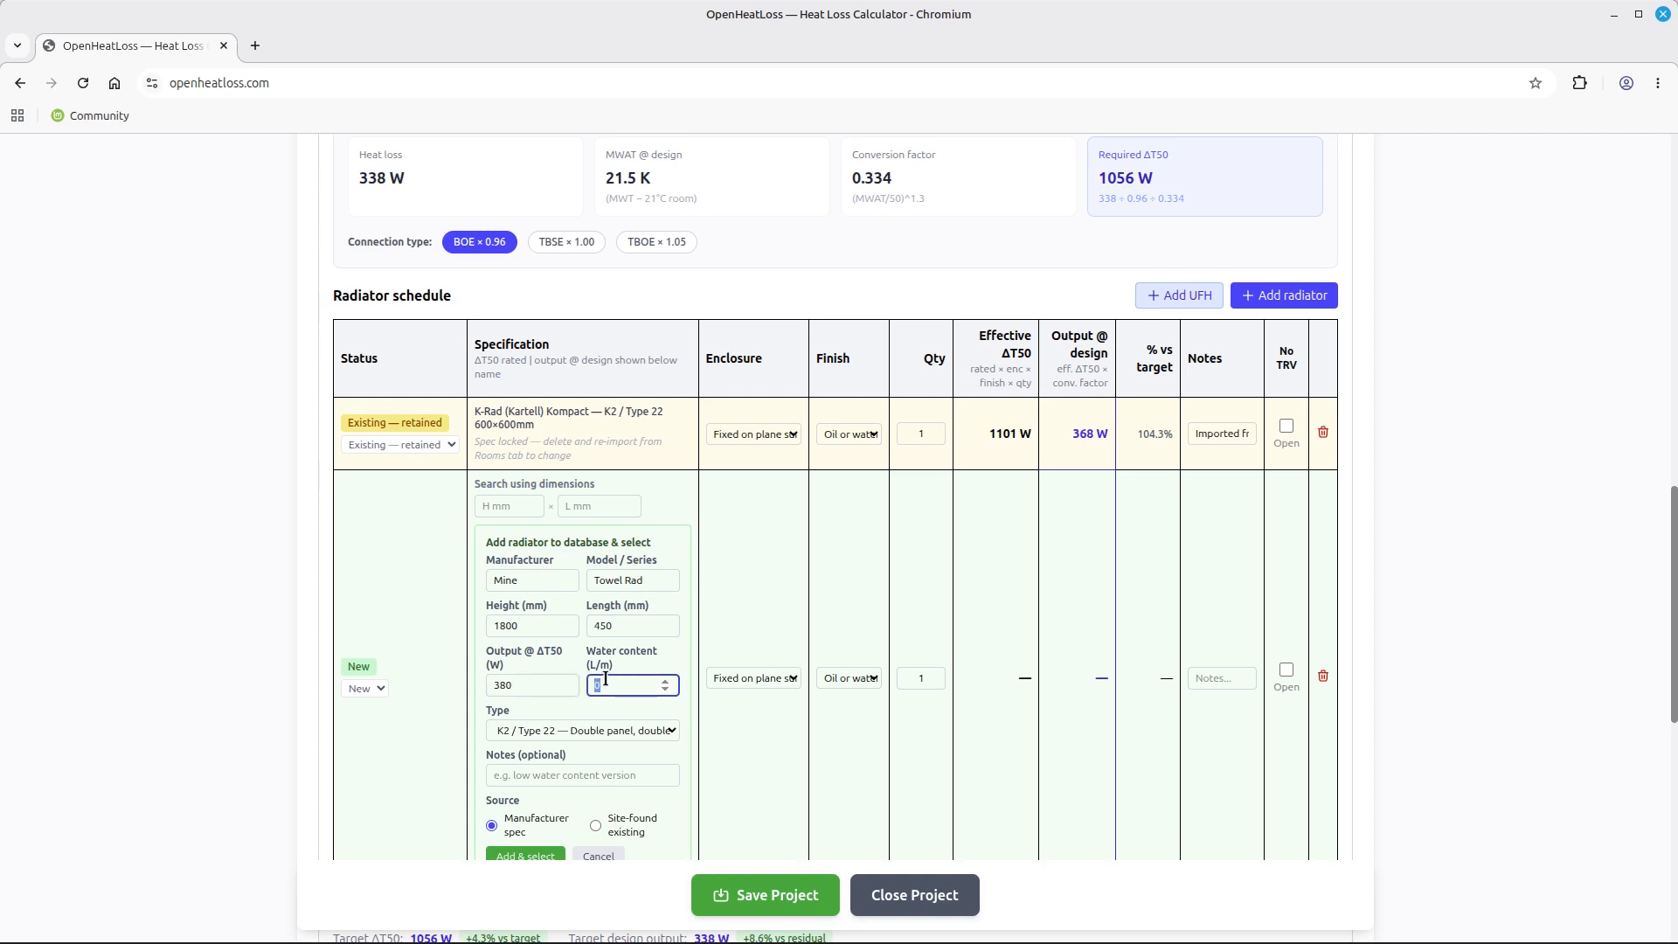
pyautogui.write('1.')
# Set the custom radiator's type to Towel Rail, then add it to the database and select it for the Main Bathroom
pyautogui.click(561, 727)
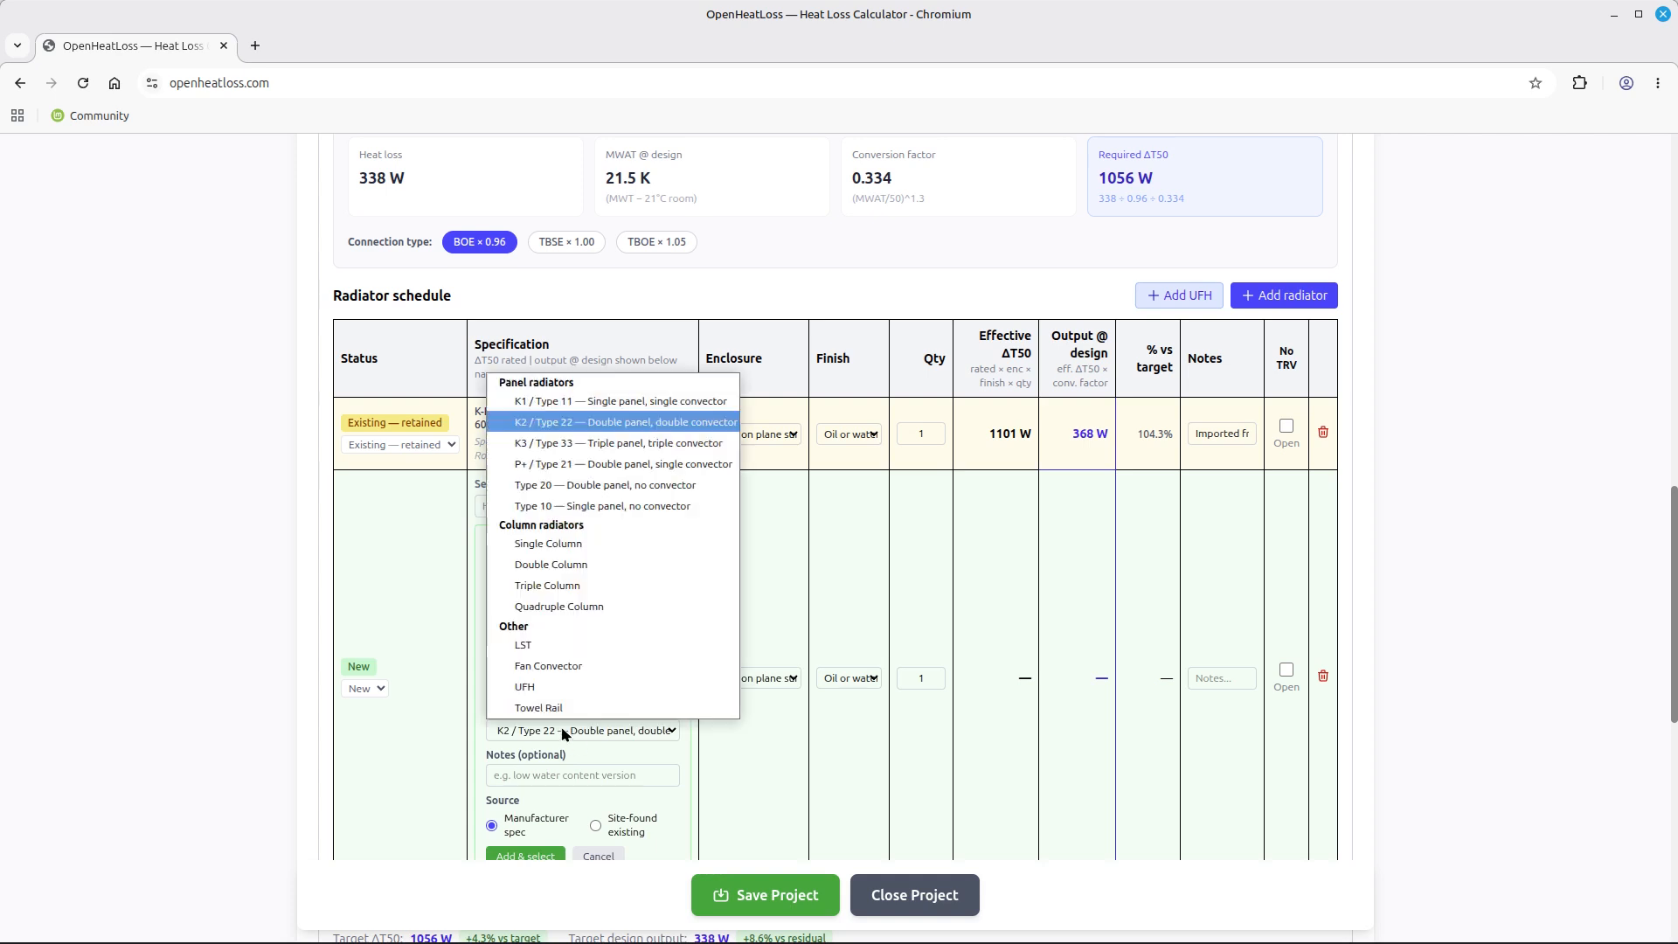
pyautogui.click(551, 708)
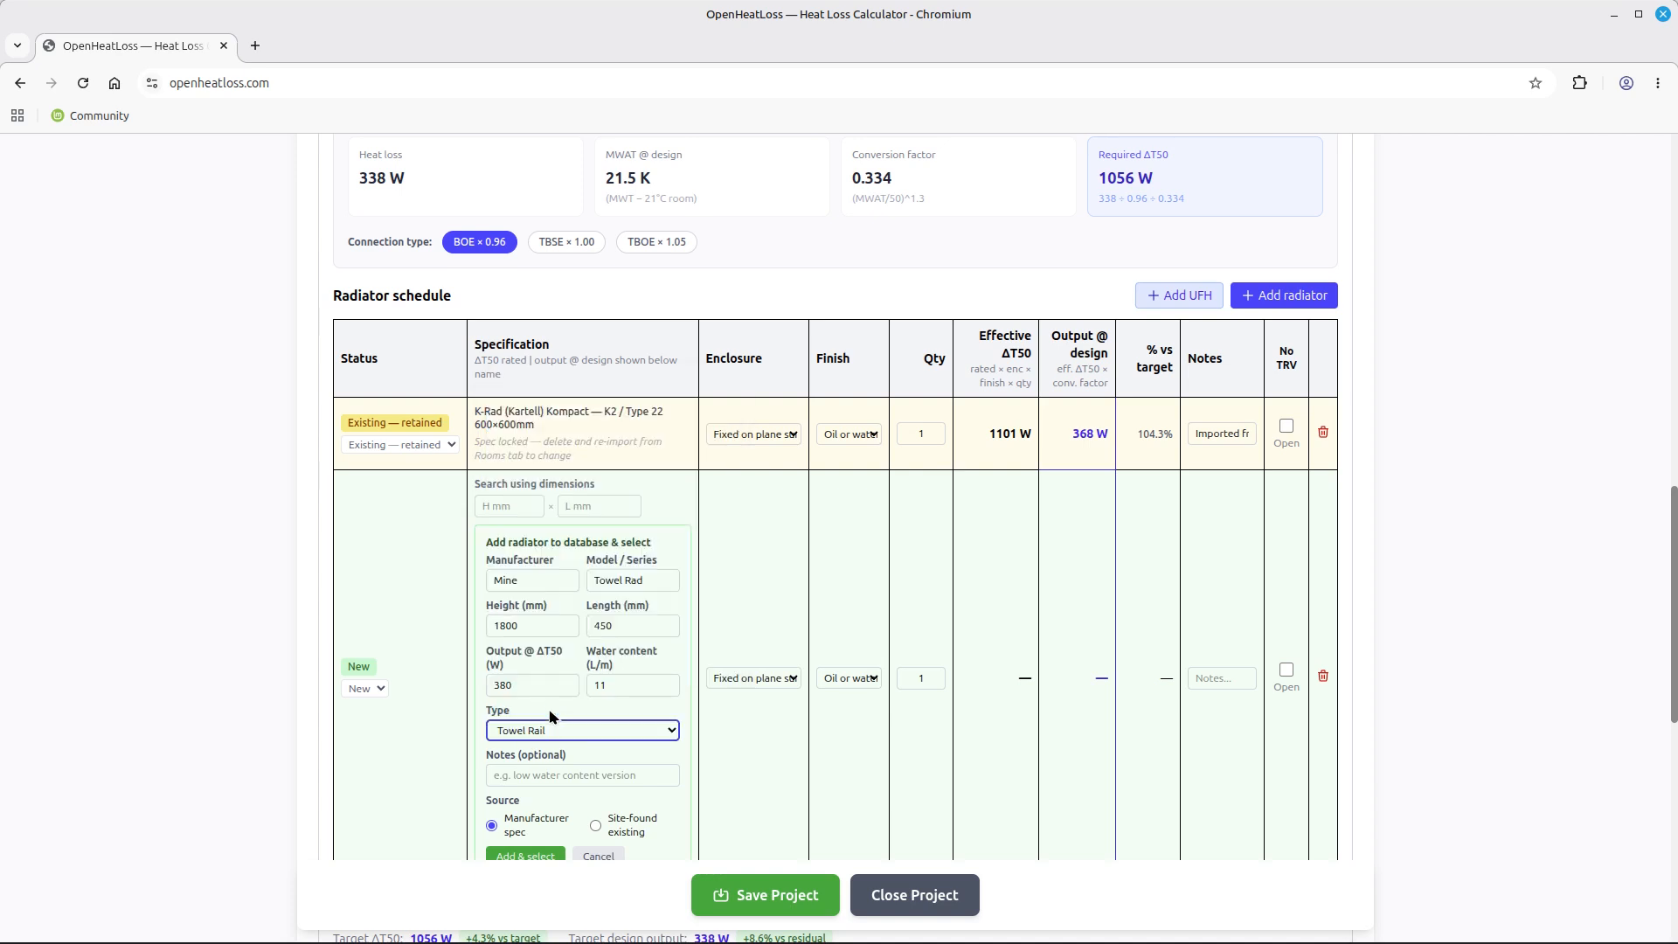
pyautogui.scroll(-3, 551, 716)
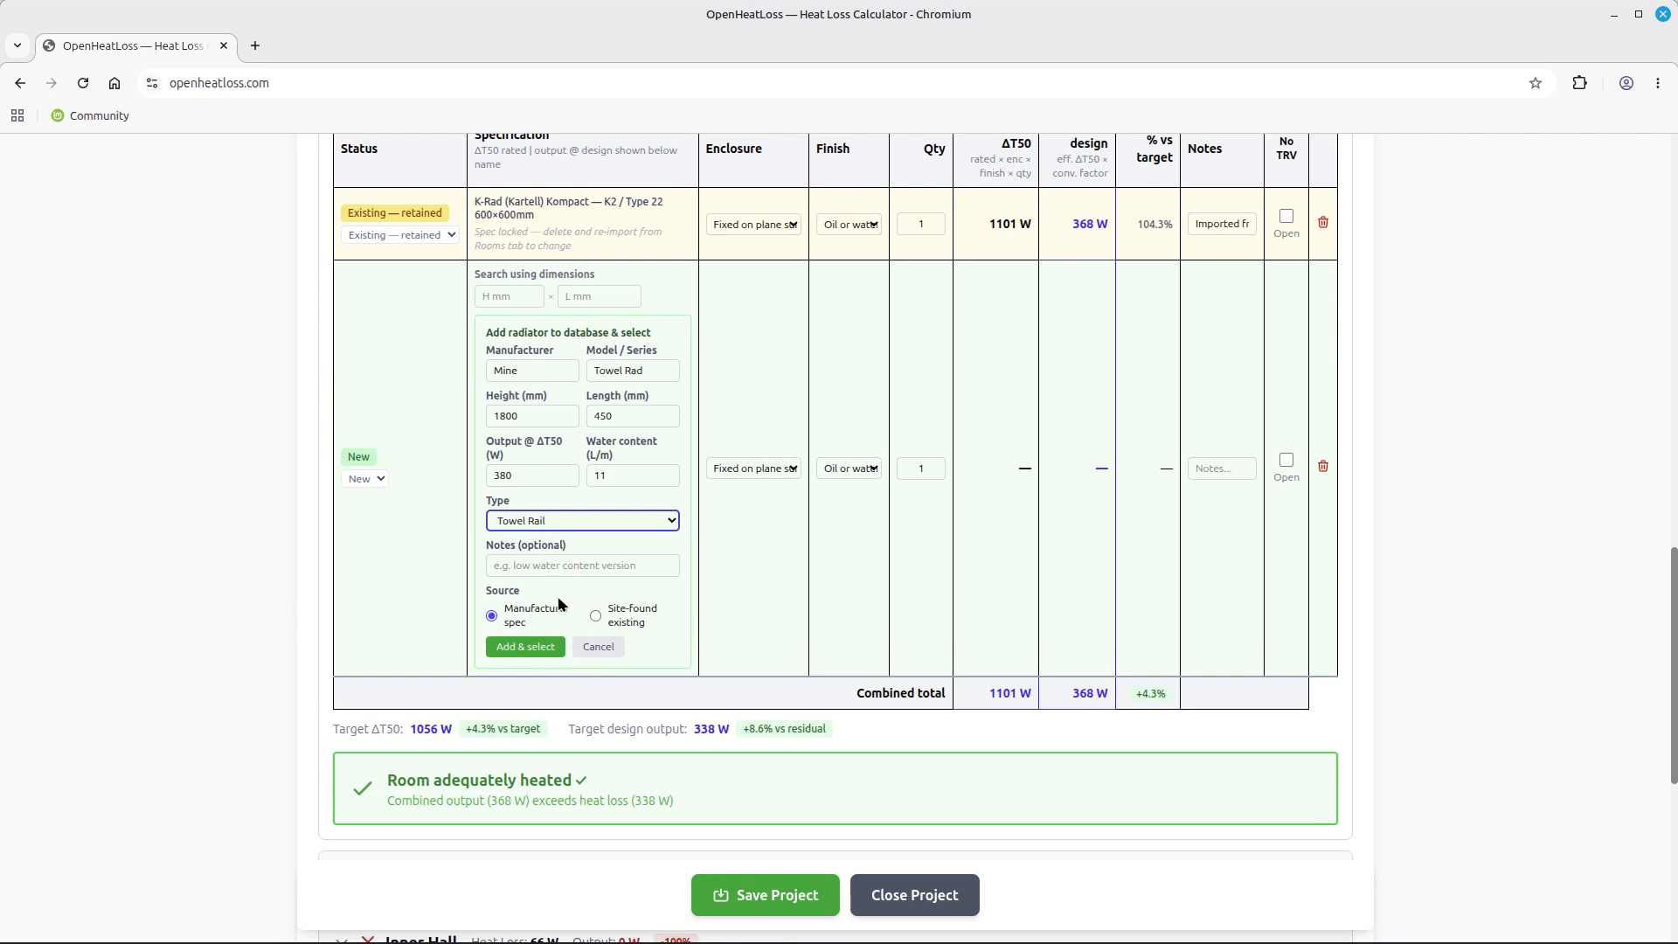
pyautogui.click(521, 647)
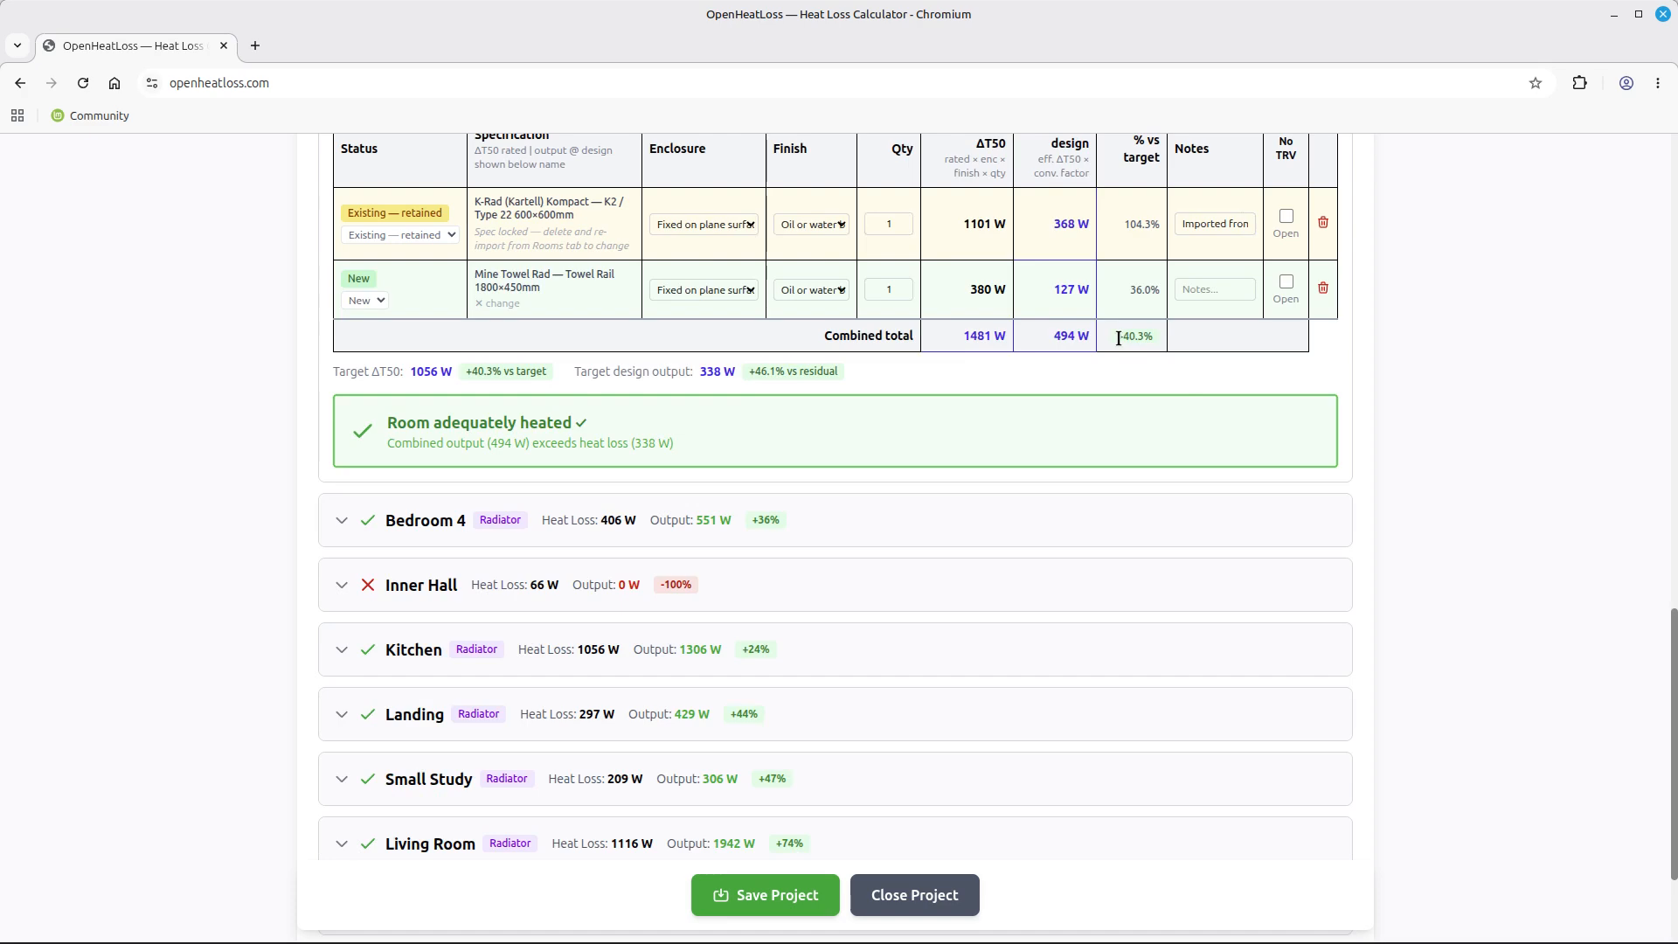
# Check the Main Bathroom's combined output margin and the updated minimum flow temperature in the System Emitter Summary
pyautogui.moveTo(1117, 337); pyautogui.dragTo(1177, 347)
pyautogui.scroll(13, 622, 428)
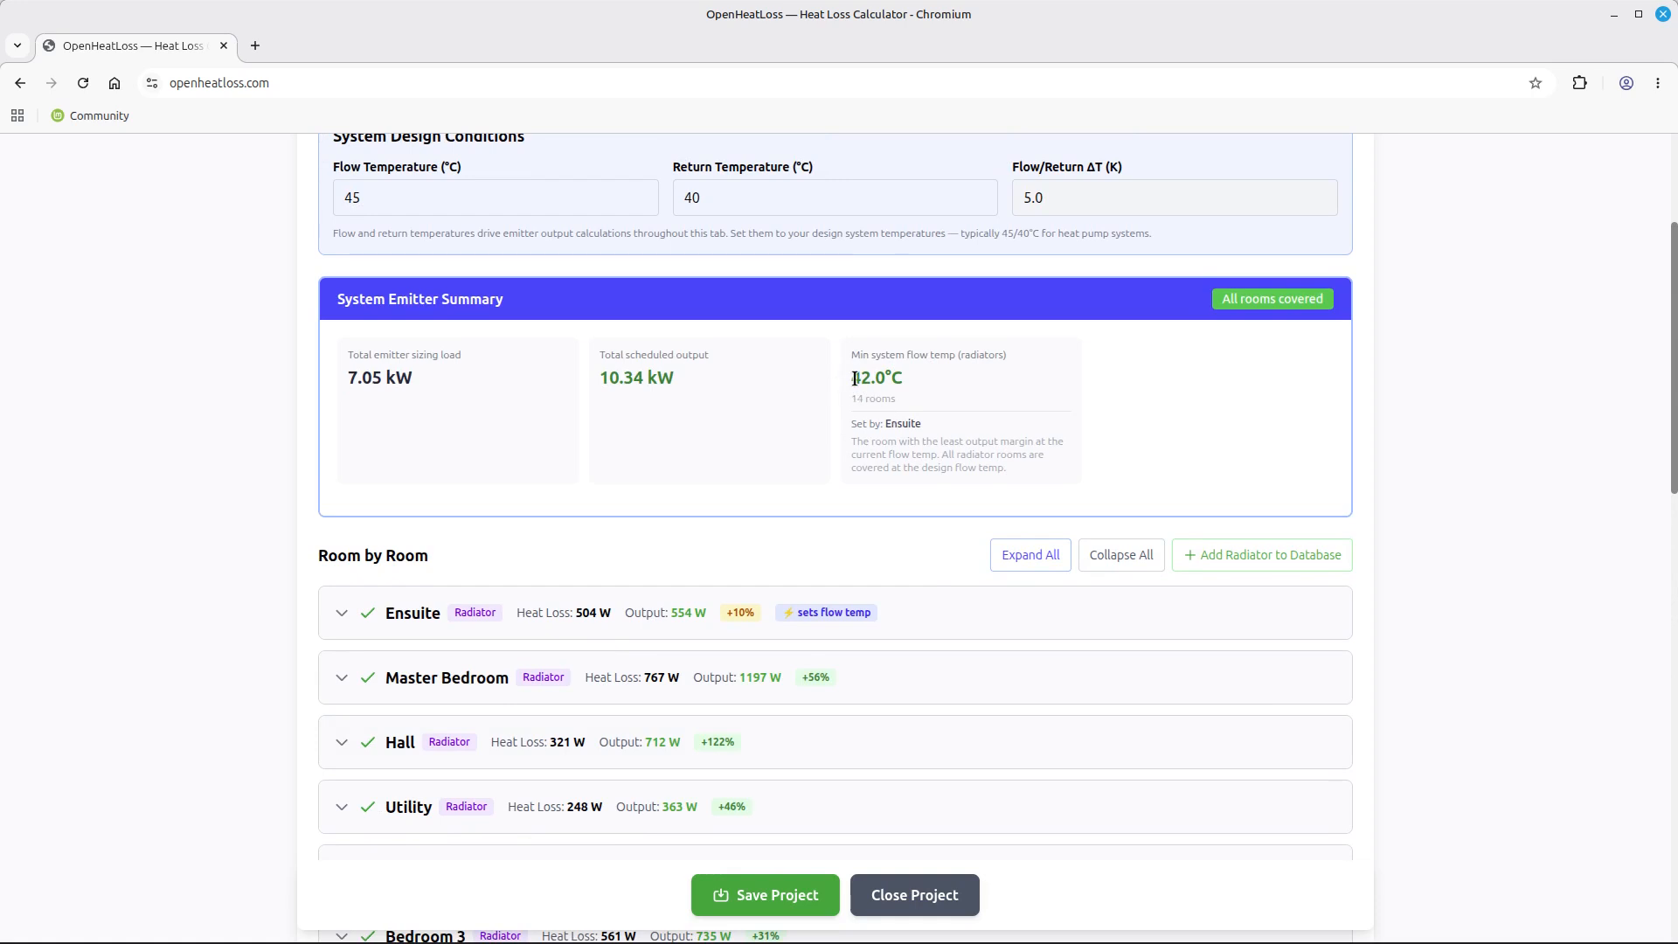
# Examine the minimum flow temperature, scheduled output and sizing load in the System Emitter Summary, along with the Ensuite's radiator schedule
pyautogui.moveTo(854, 379); pyautogui.dragTo(949, 385)
pyautogui.click(340, 620)
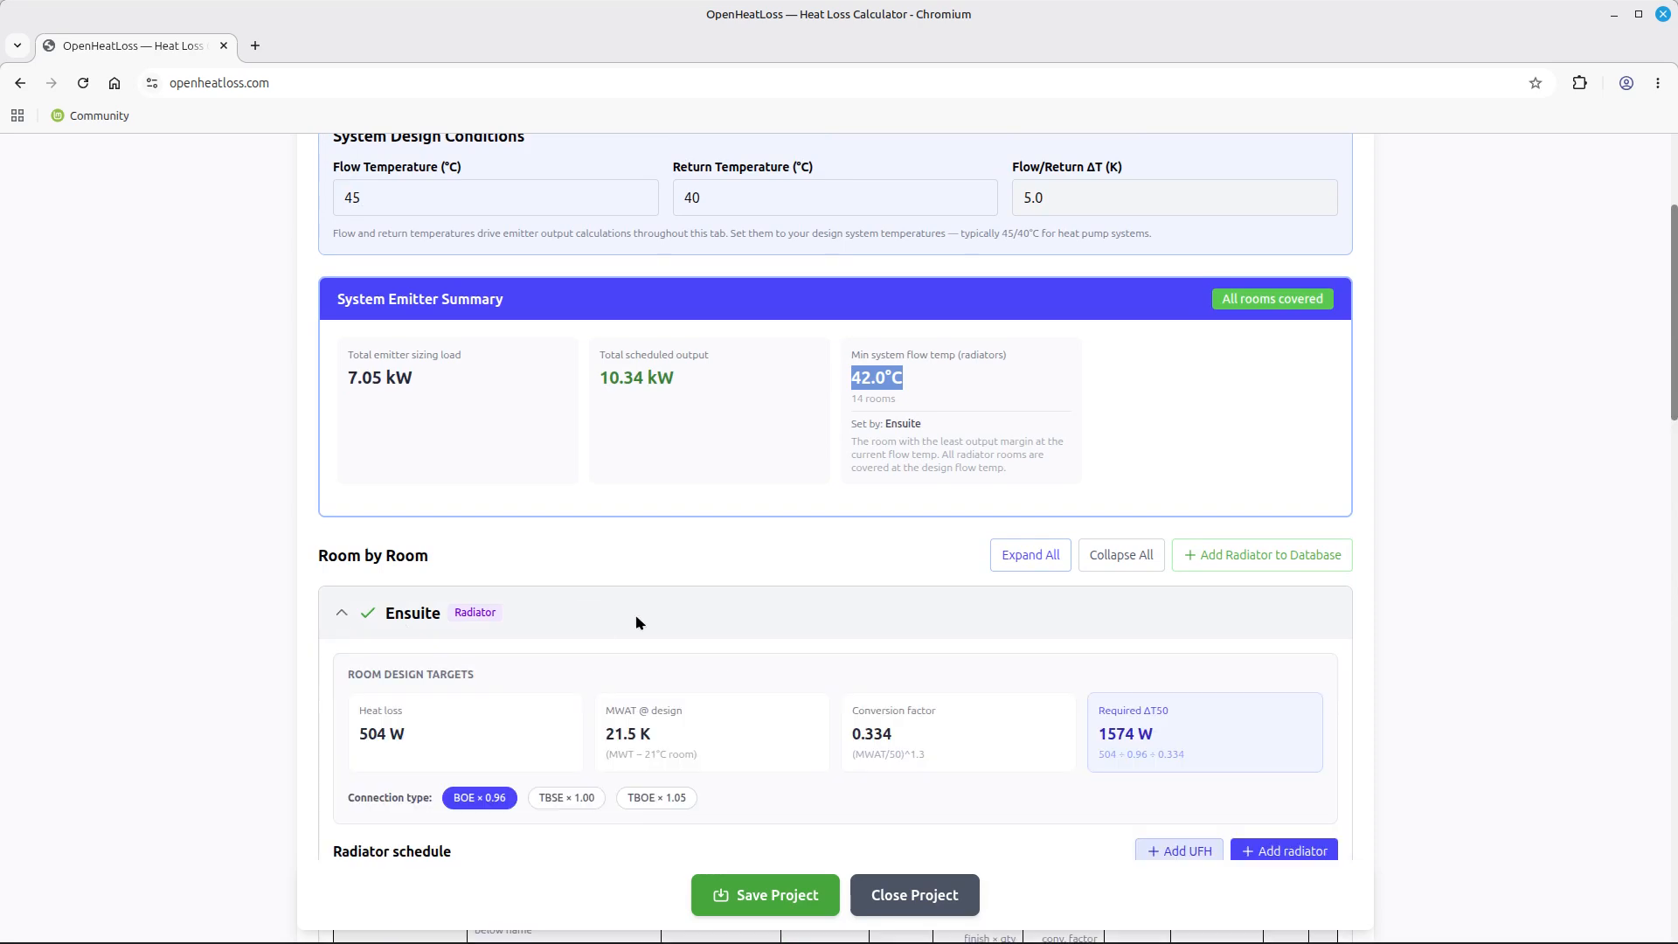
pyautogui.scroll(-3, 931, 579)
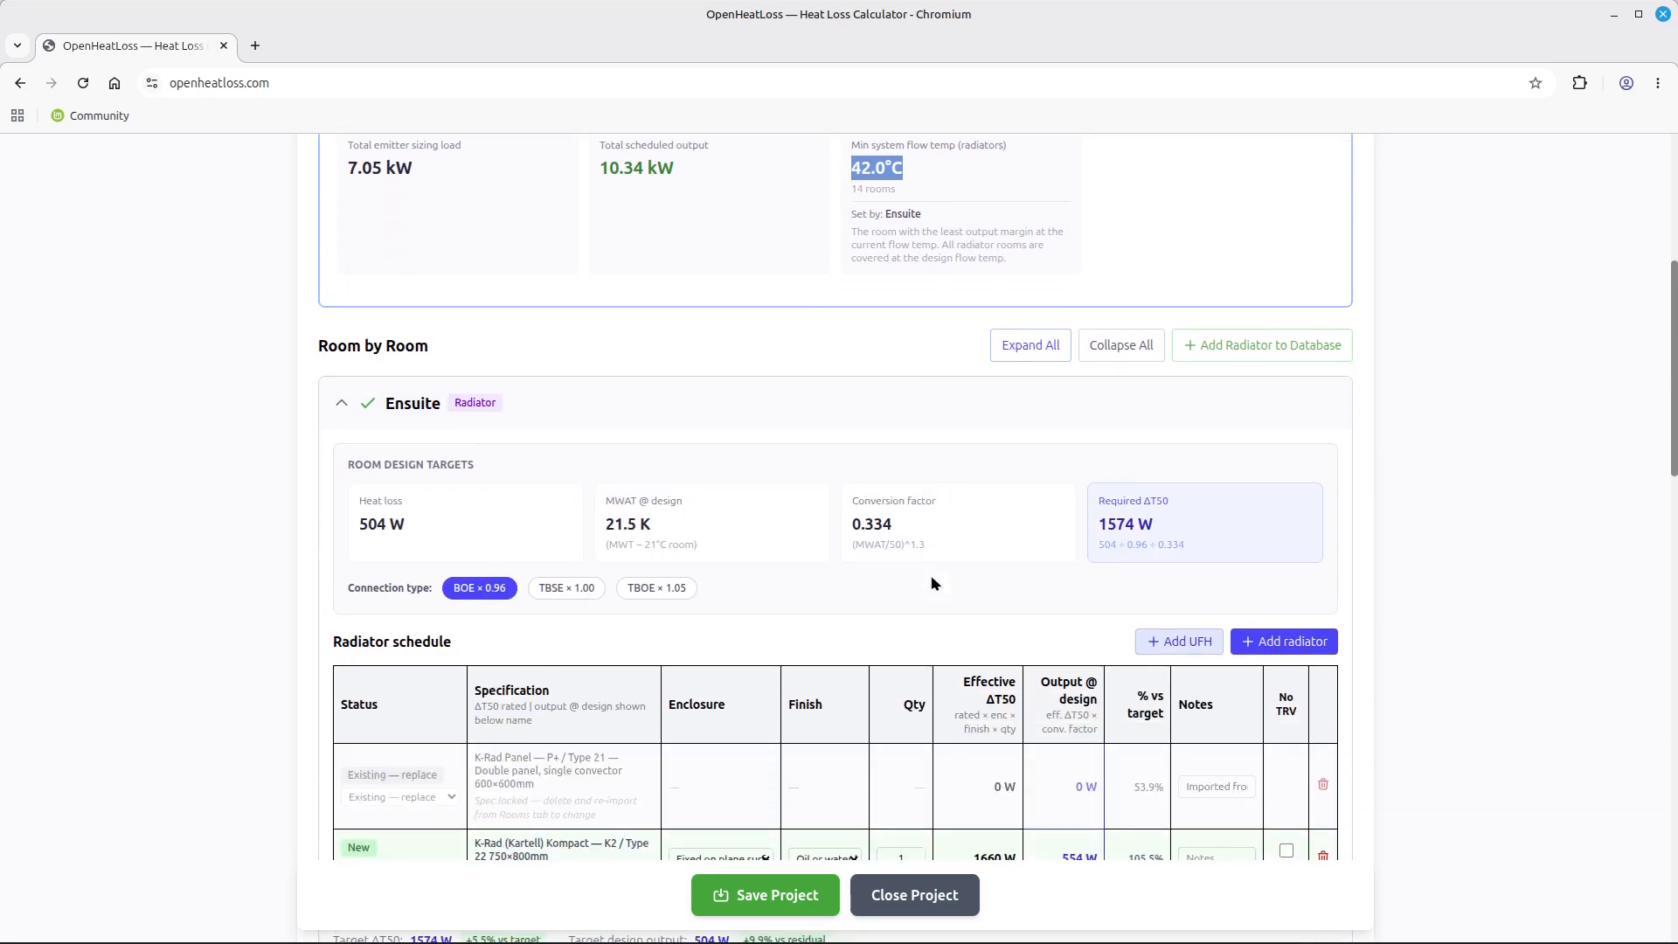
pyautogui.scroll(-3, 932, 578)
pyautogui.scroll(6, 932, 579)
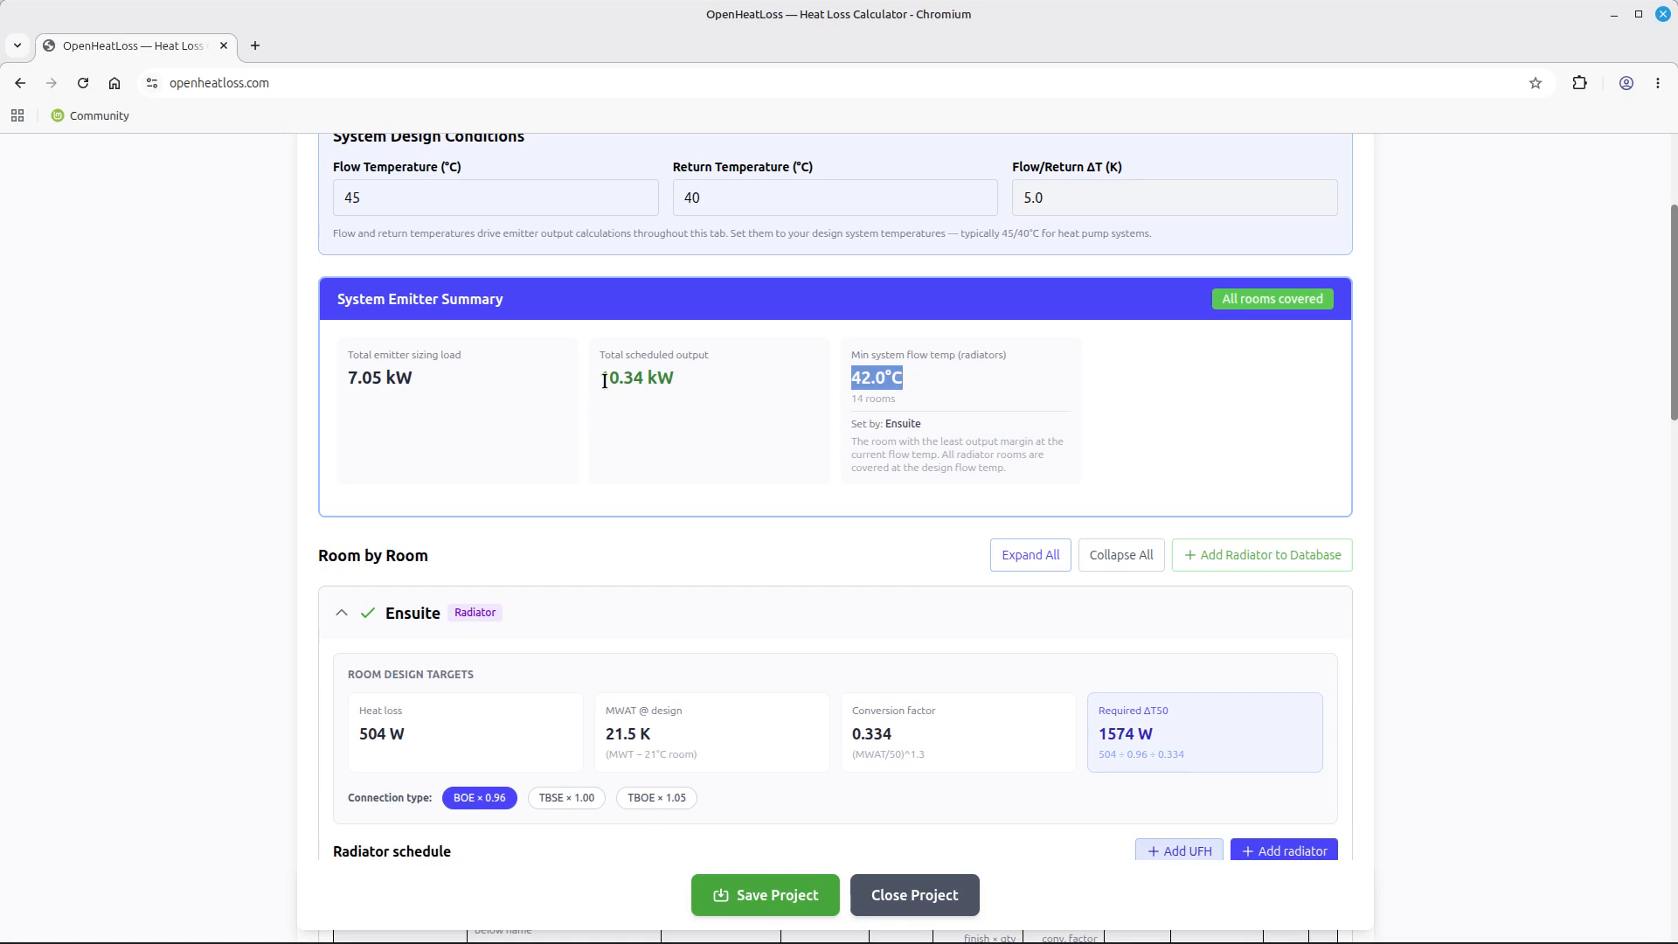
pyautogui.moveTo(609, 378); pyautogui.dragTo(710, 379)
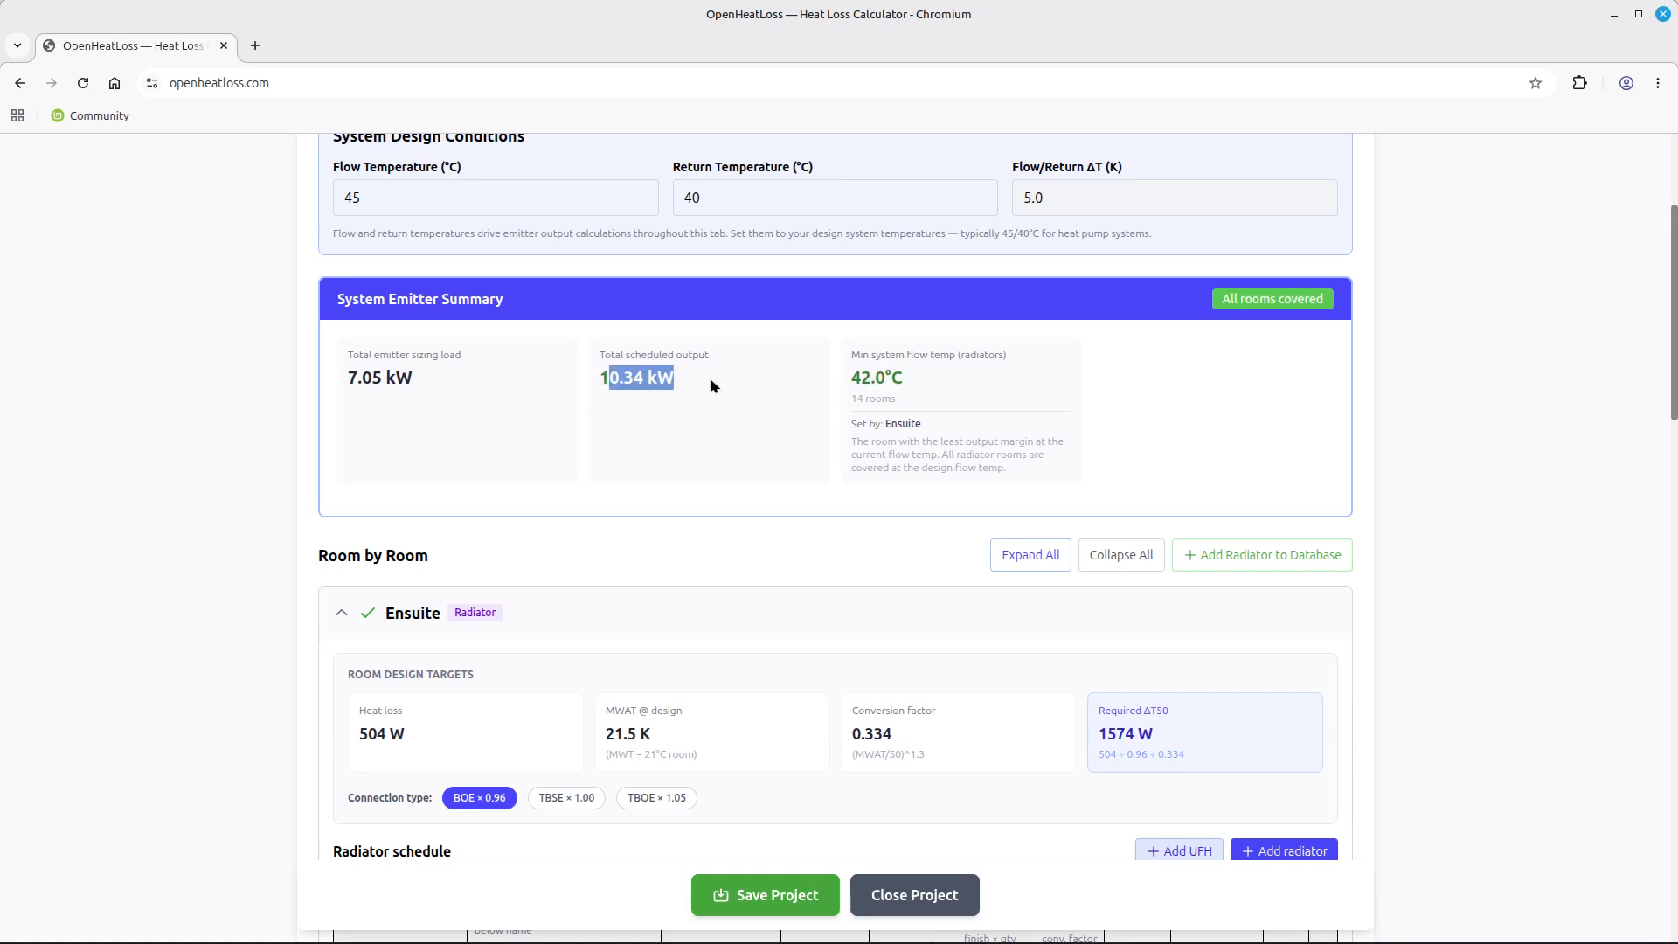
pyautogui.click(601, 378)
pyautogui.moveTo(601, 378); pyautogui.dragTo(708, 388)
pyautogui.moveTo(347, 377); pyautogui.dragTo(434, 381)
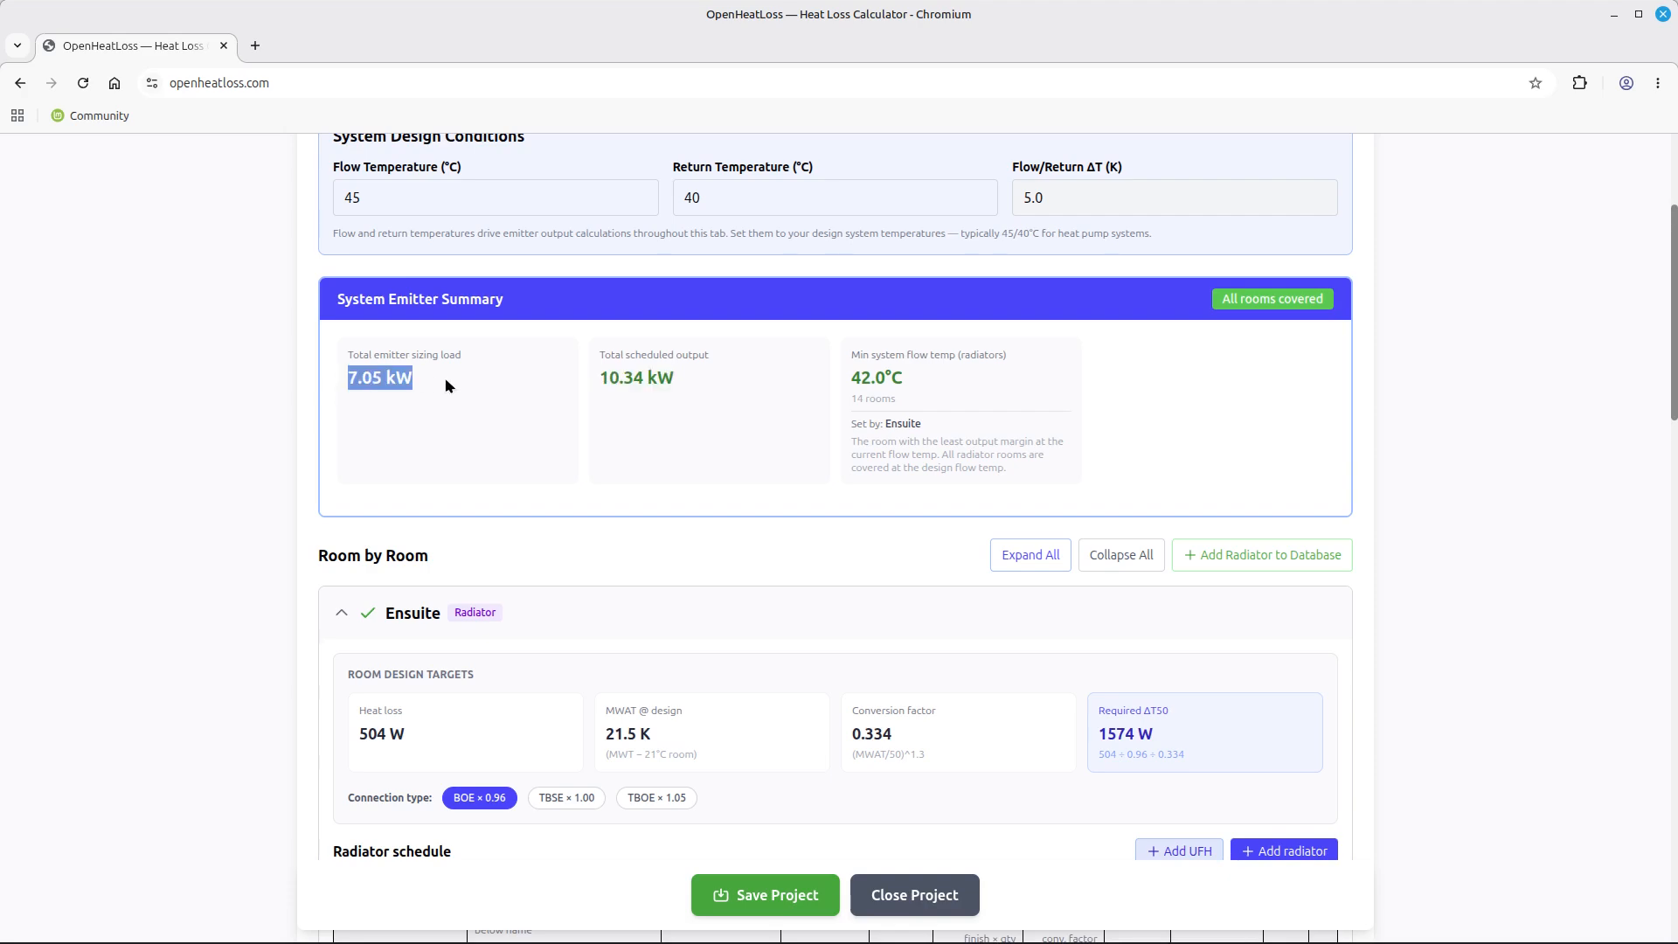
# Check the Ensuite's schedule, then collapse all rooms and compare their heat losses, outputs and margins
pyautogui.scroll(-7, 905, 448)
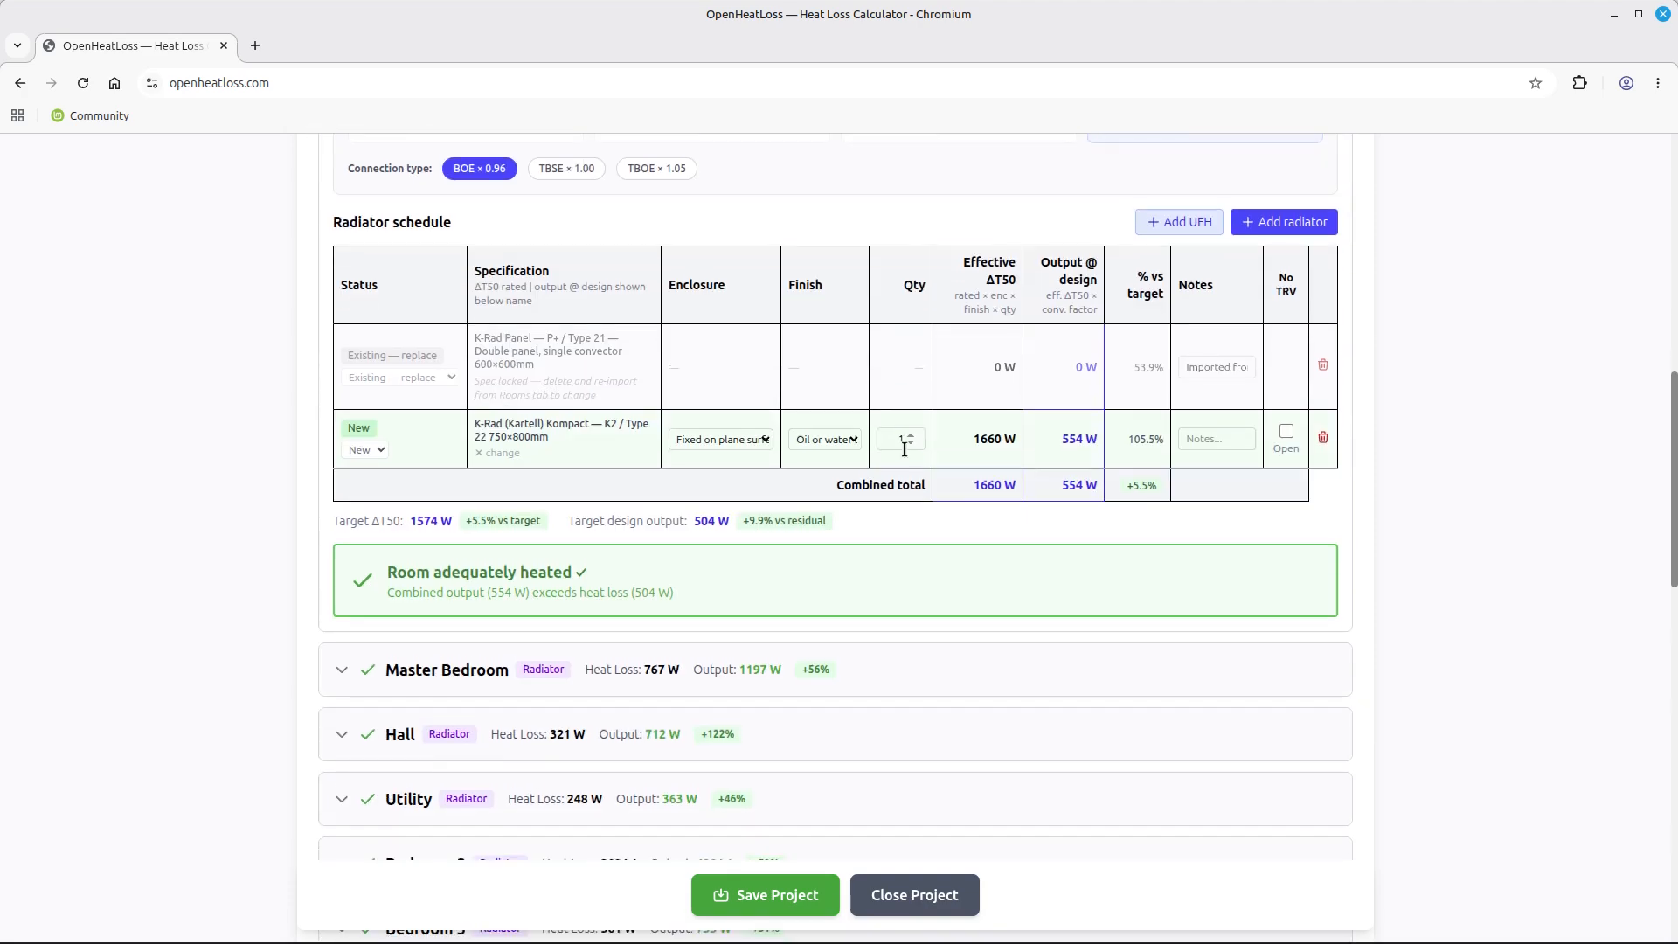
pyautogui.scroll(5, 904, 448)
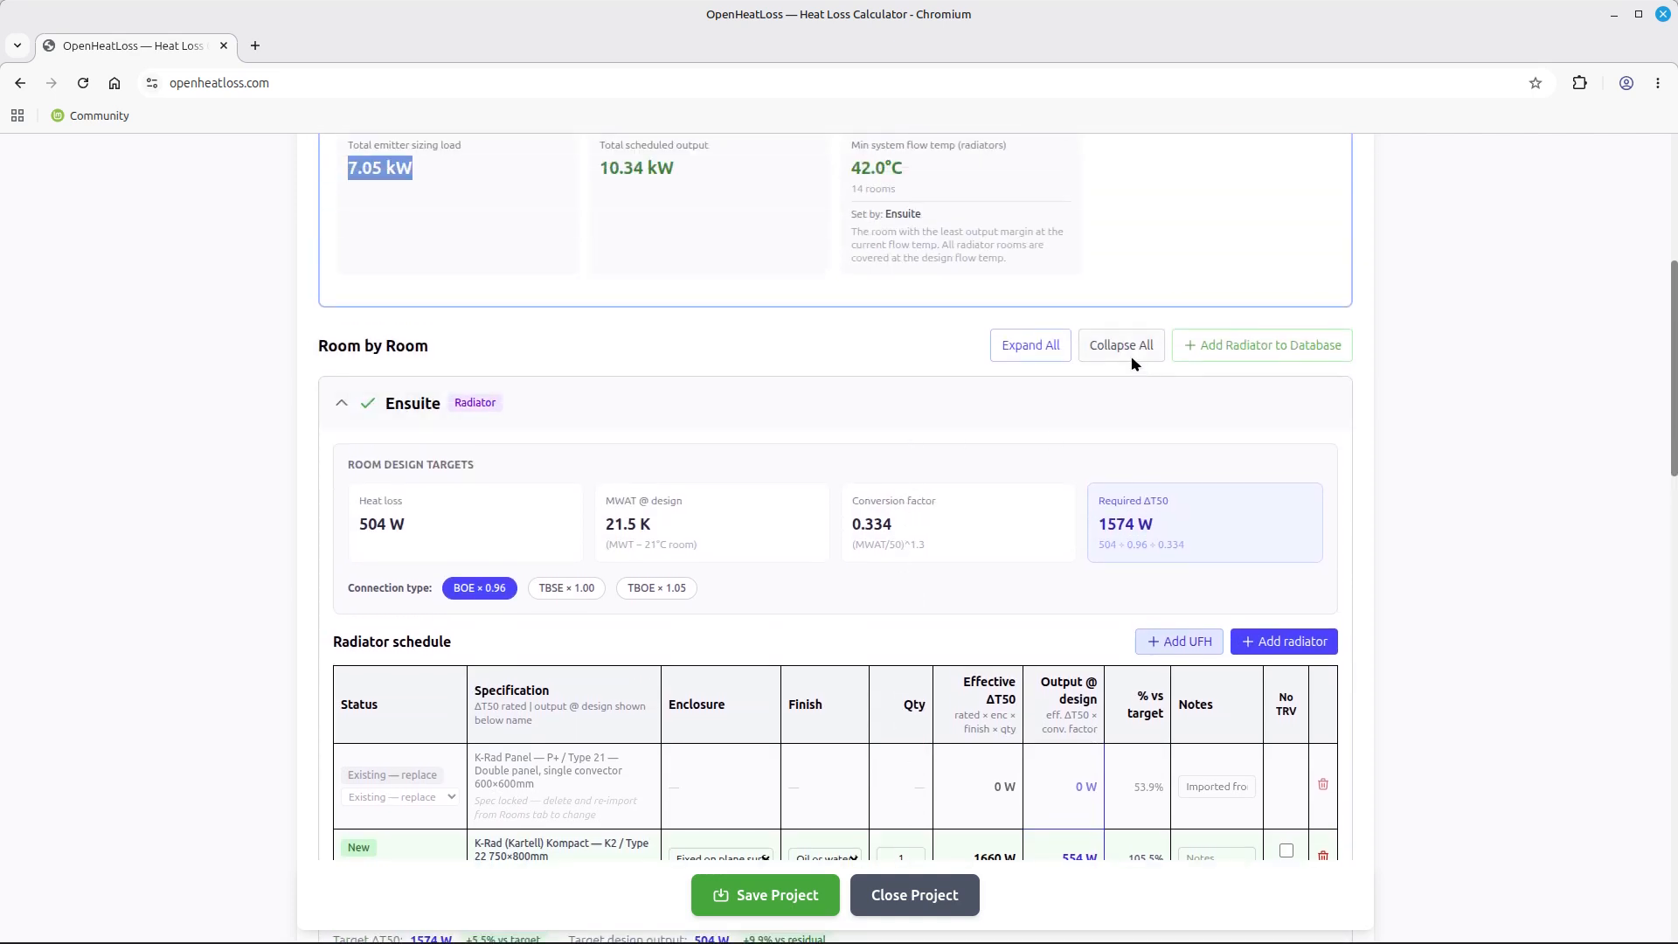
pyautogui.click(1129, 353)
pyautogui.scroll(-6, 826, 563)
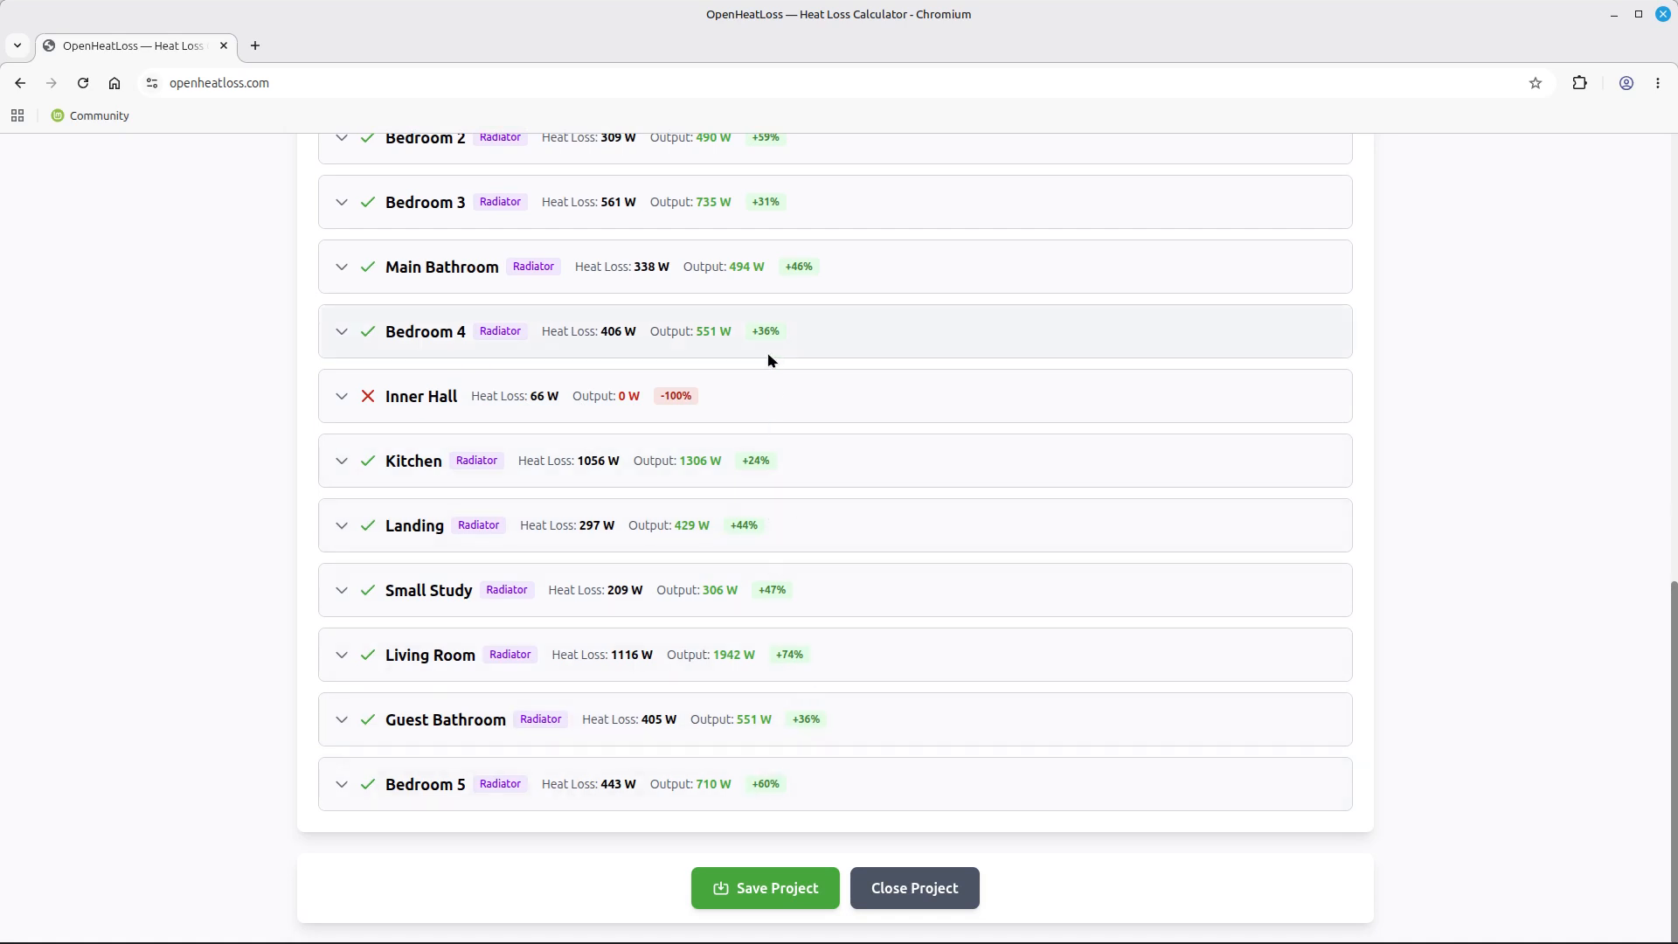
pyautogui.scroll(2, 769, 358)
pyautogui.scroll(2, 732, 294)
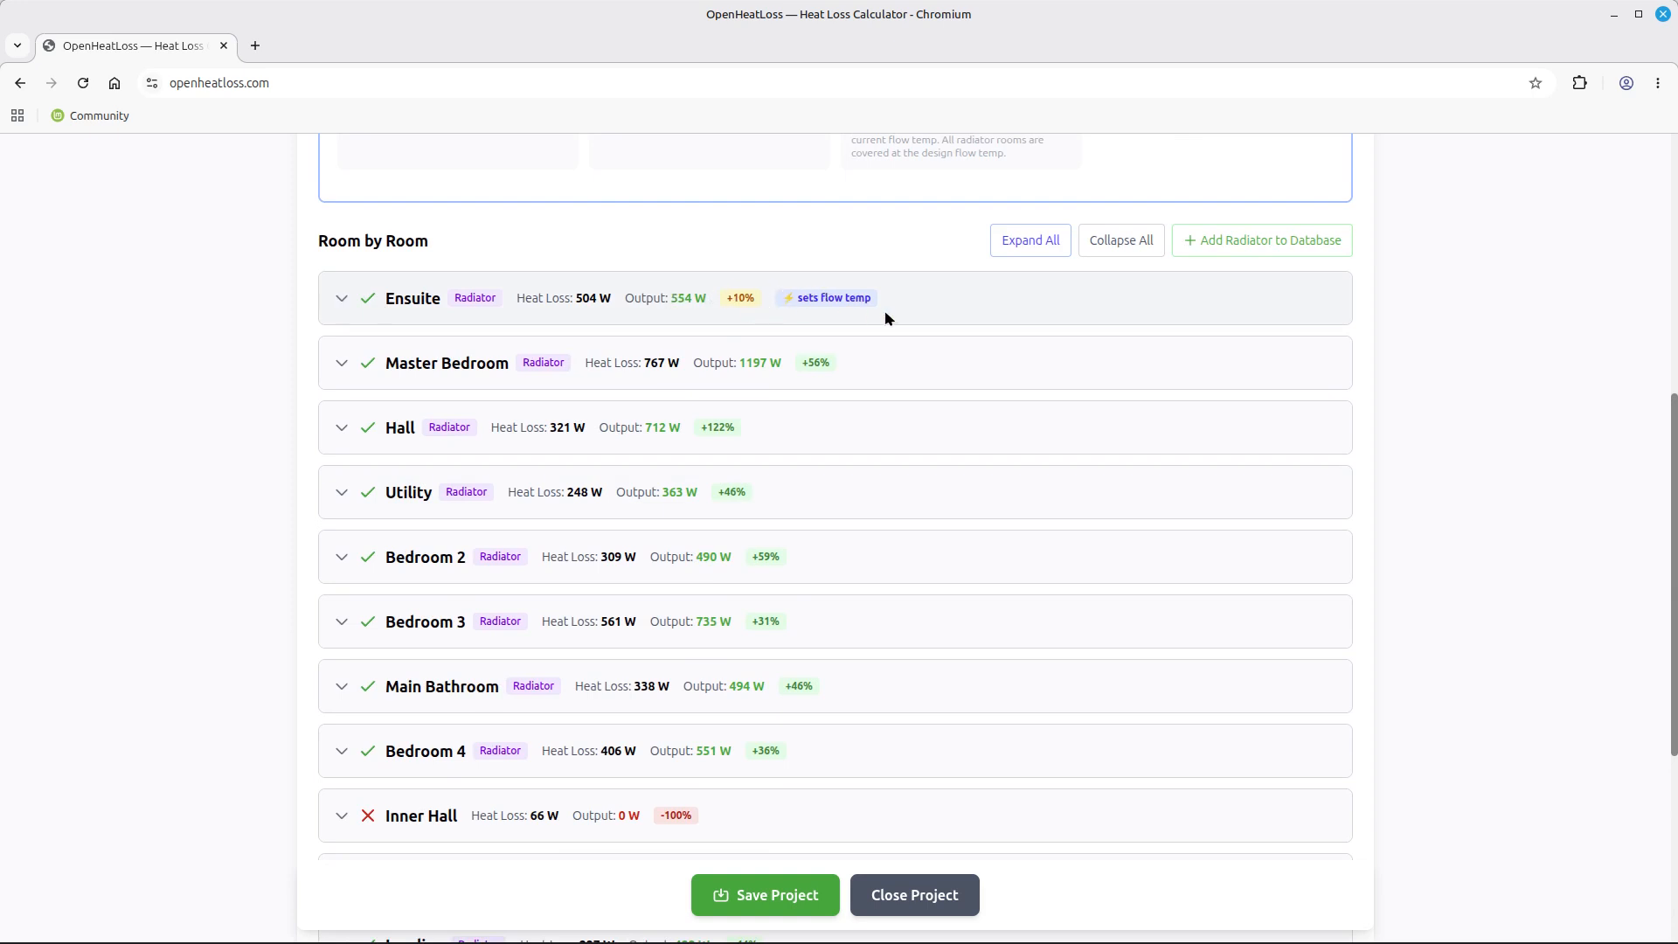
pyautogui.scroll(2, 886, 359)
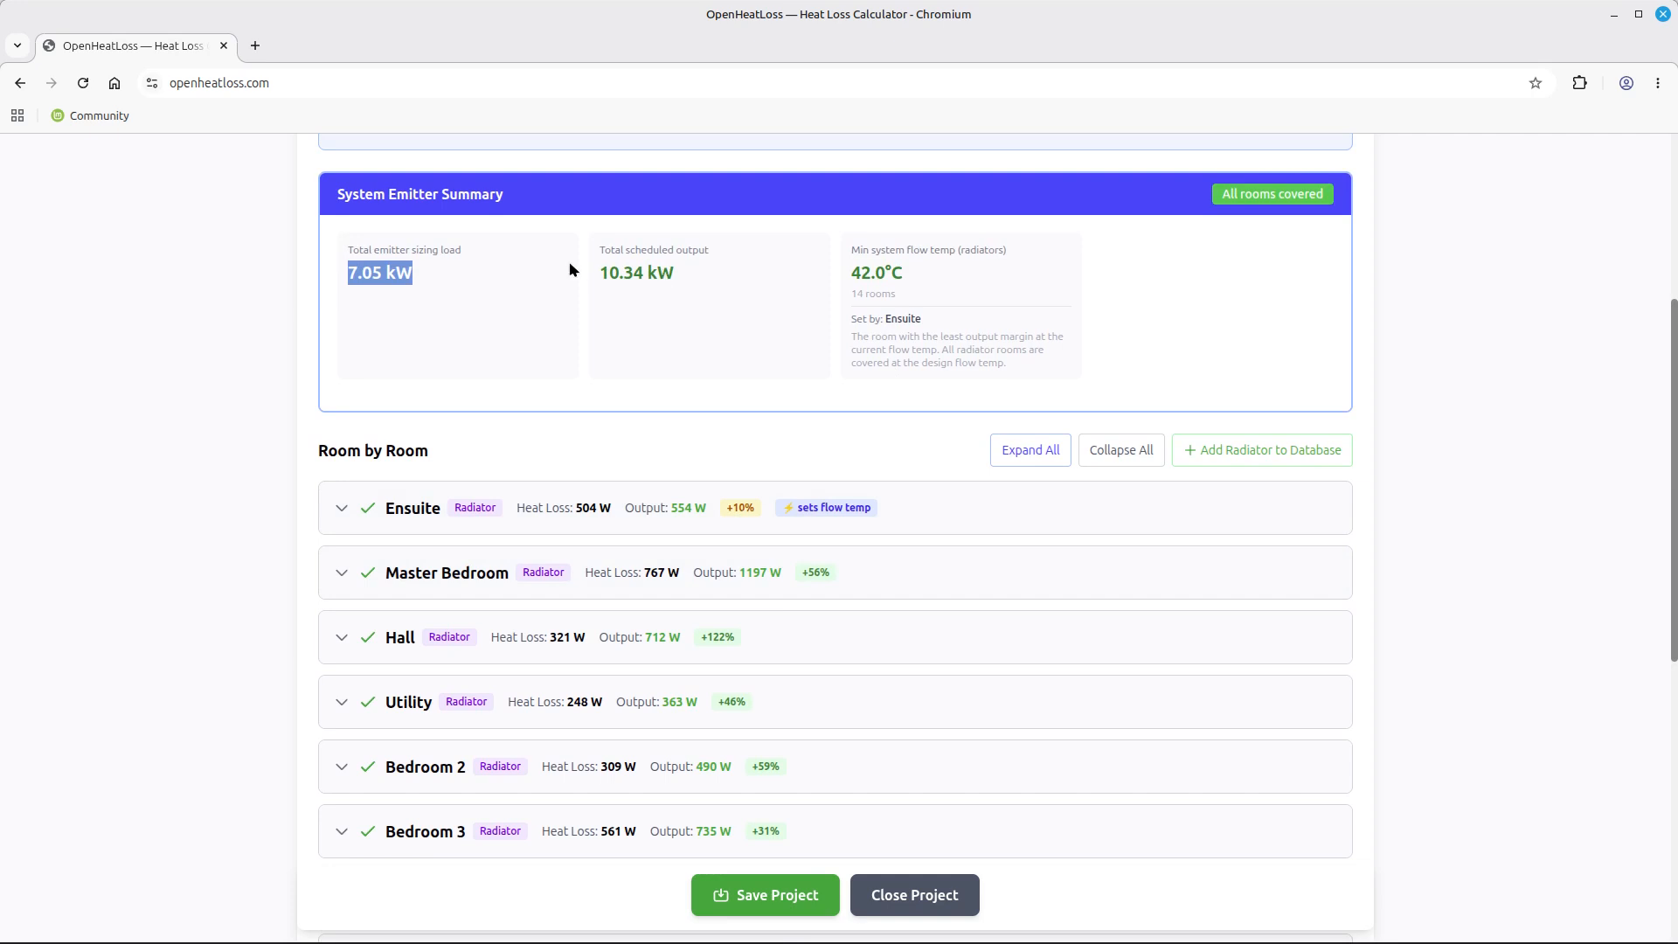
# Compare the total scheduled output and system flow temperature with the individual output margins of all rooms
pyautogui.moveTo(599, 272); pyautogui.dragTo(677, 273)
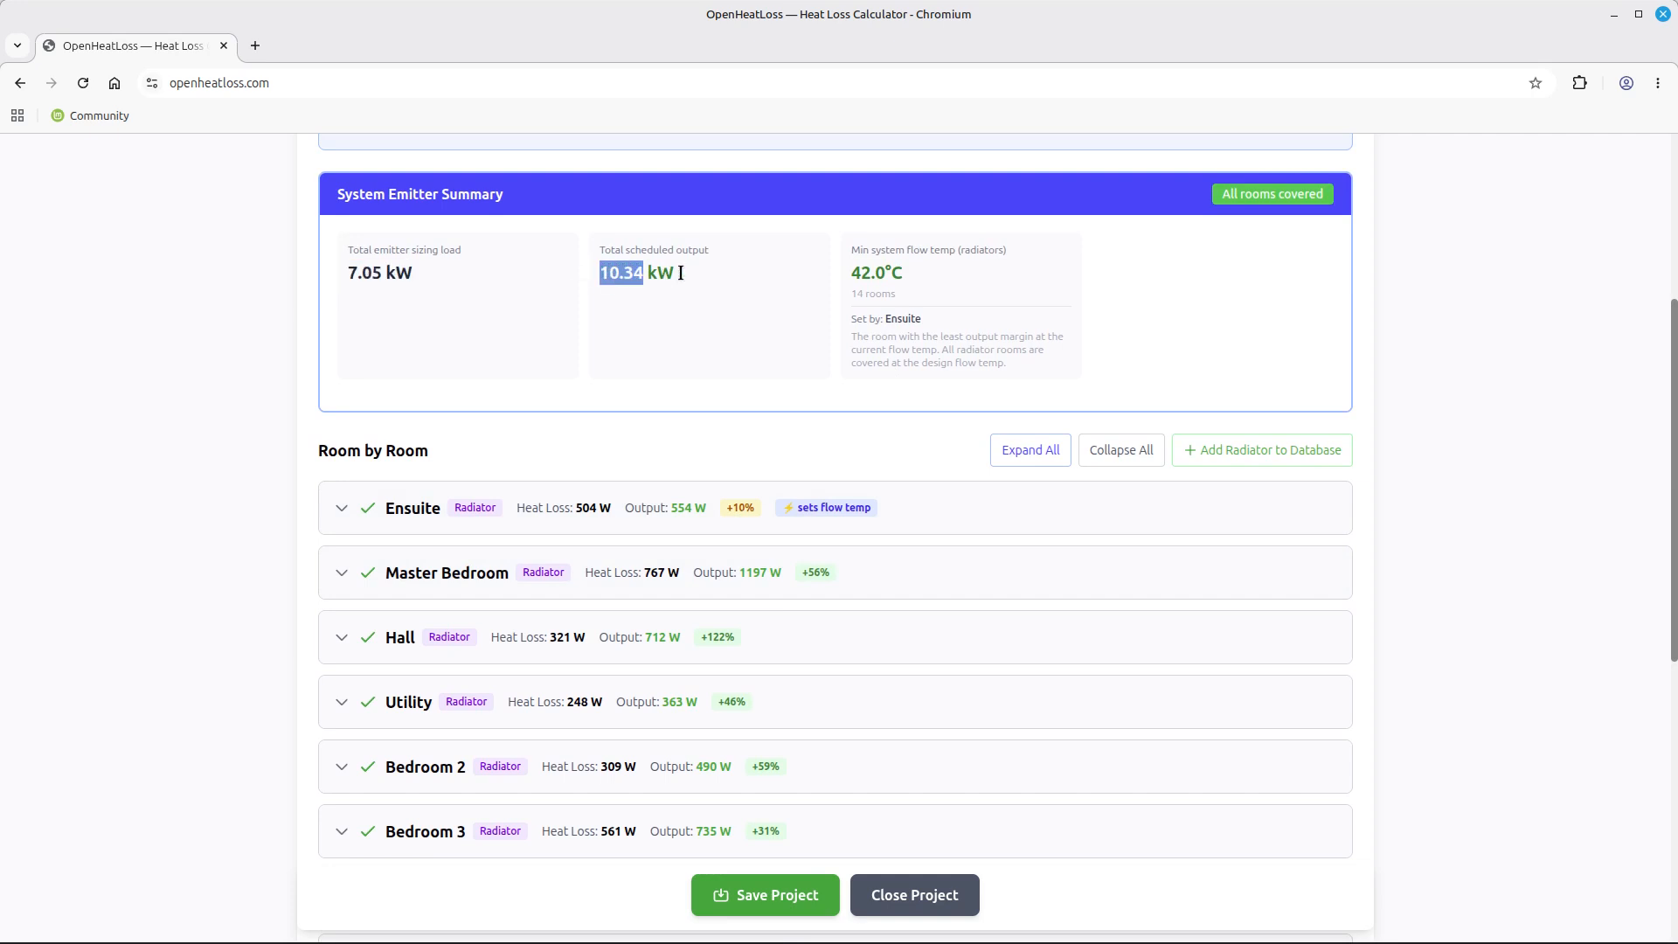
pyautogui.scroll(2, 689, 271)
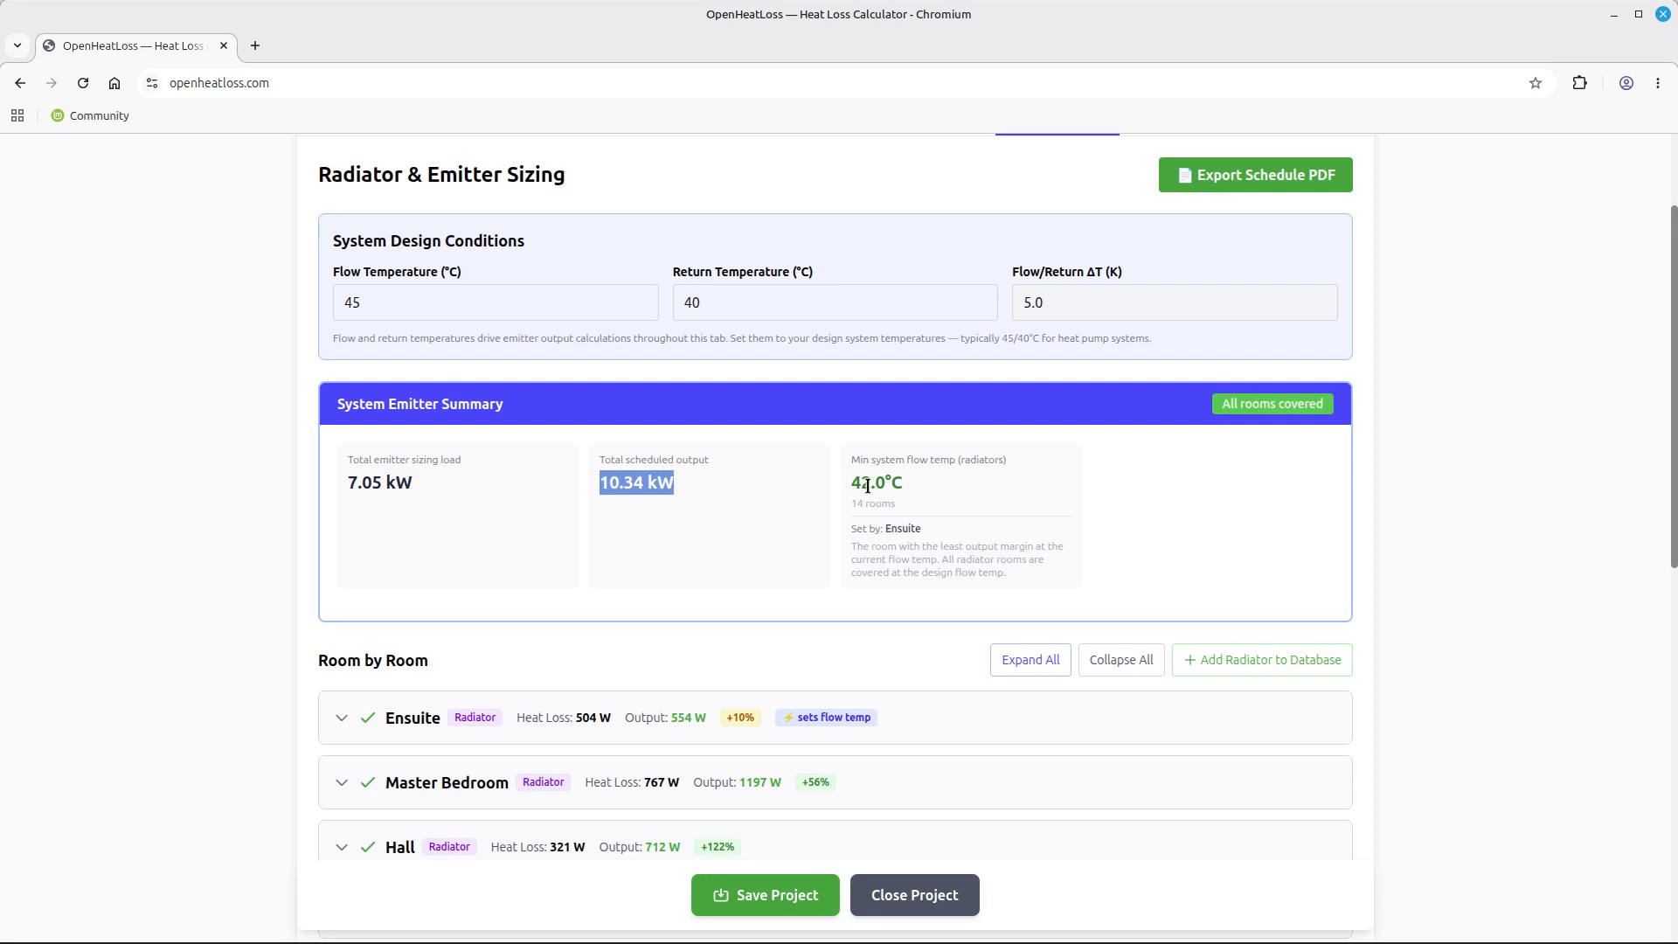
pyautogui.scroll(-8, 868, 486)
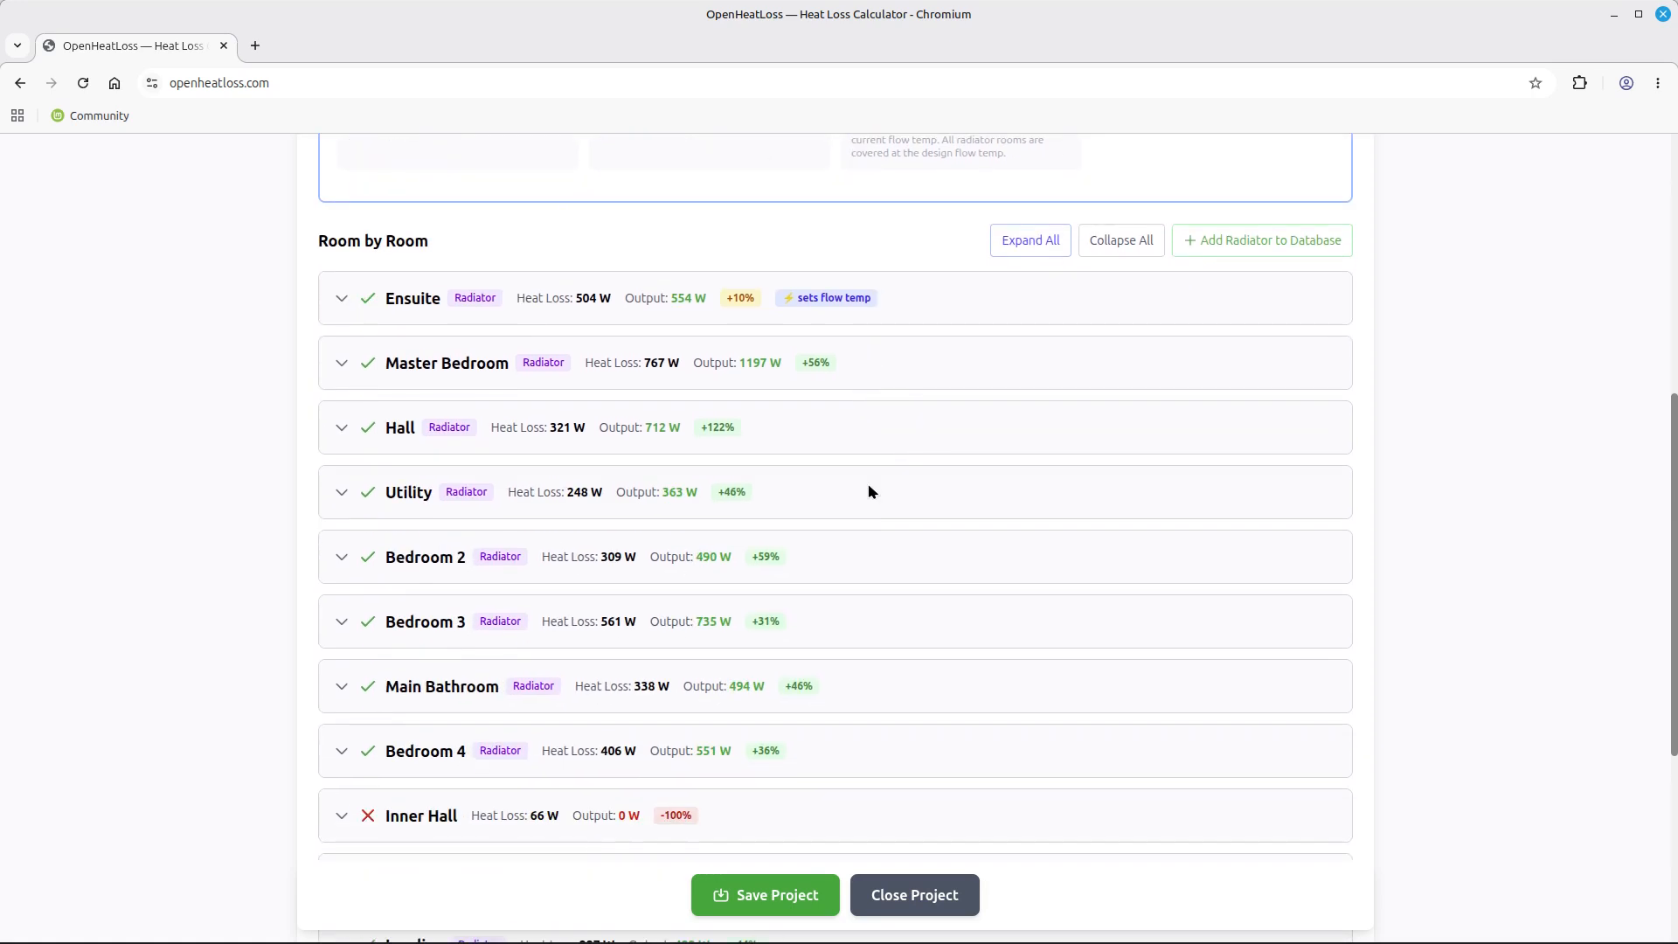
pyautogui.scroll(-1, 868, 487)
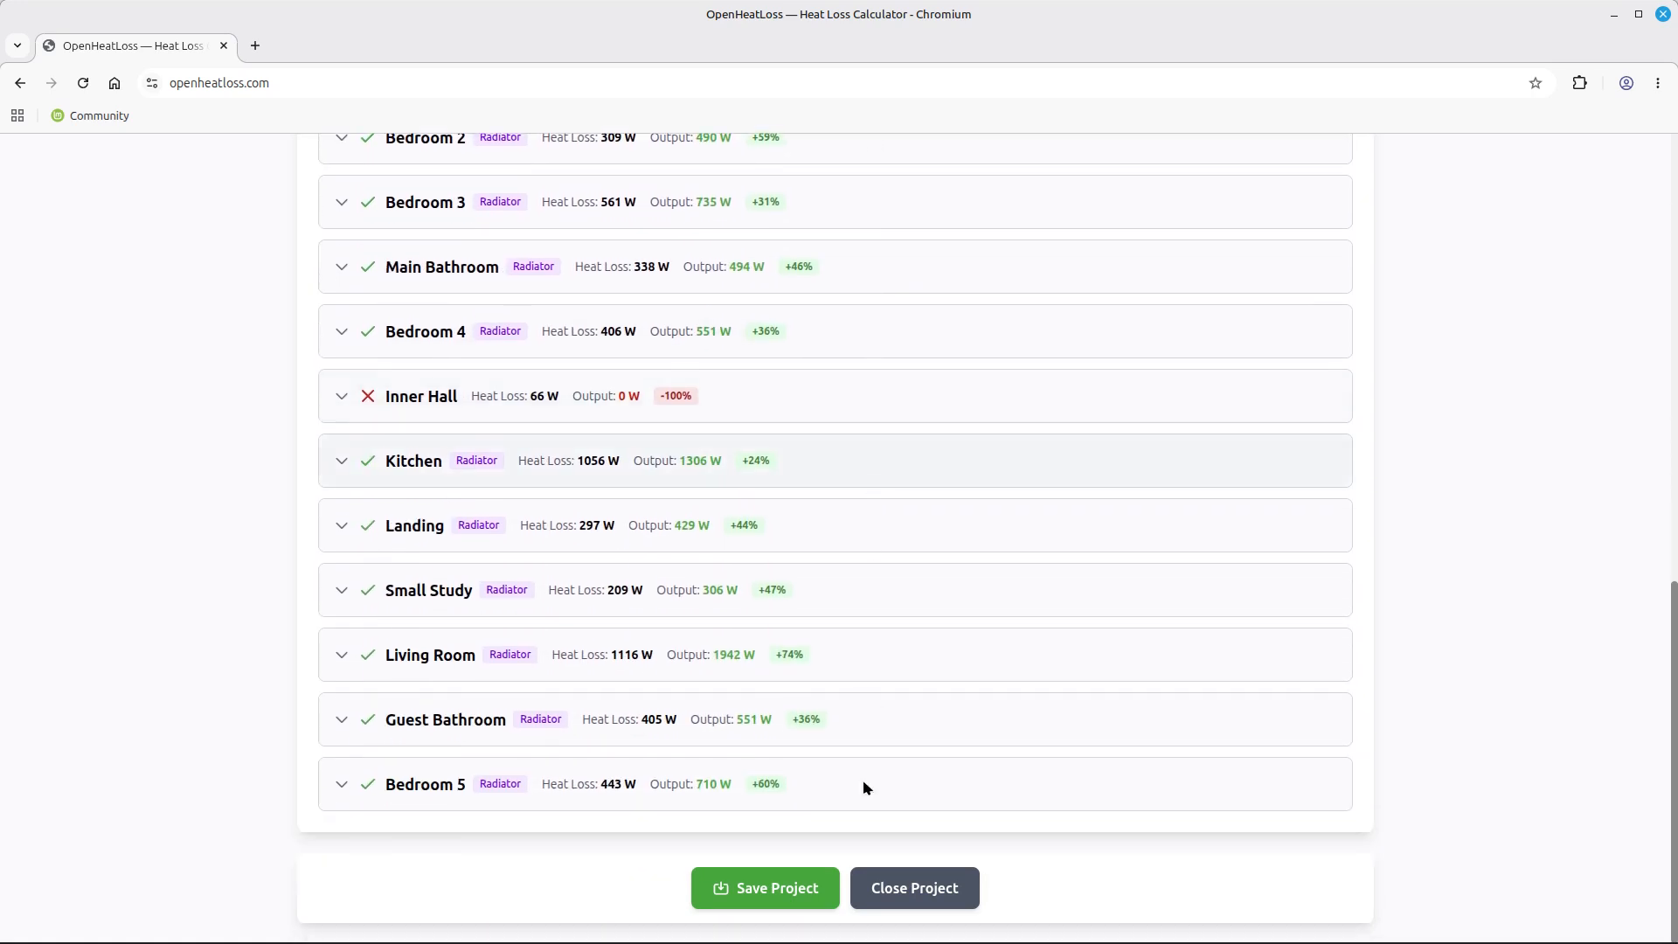
pyautogui.scroll(9, 889, 560)
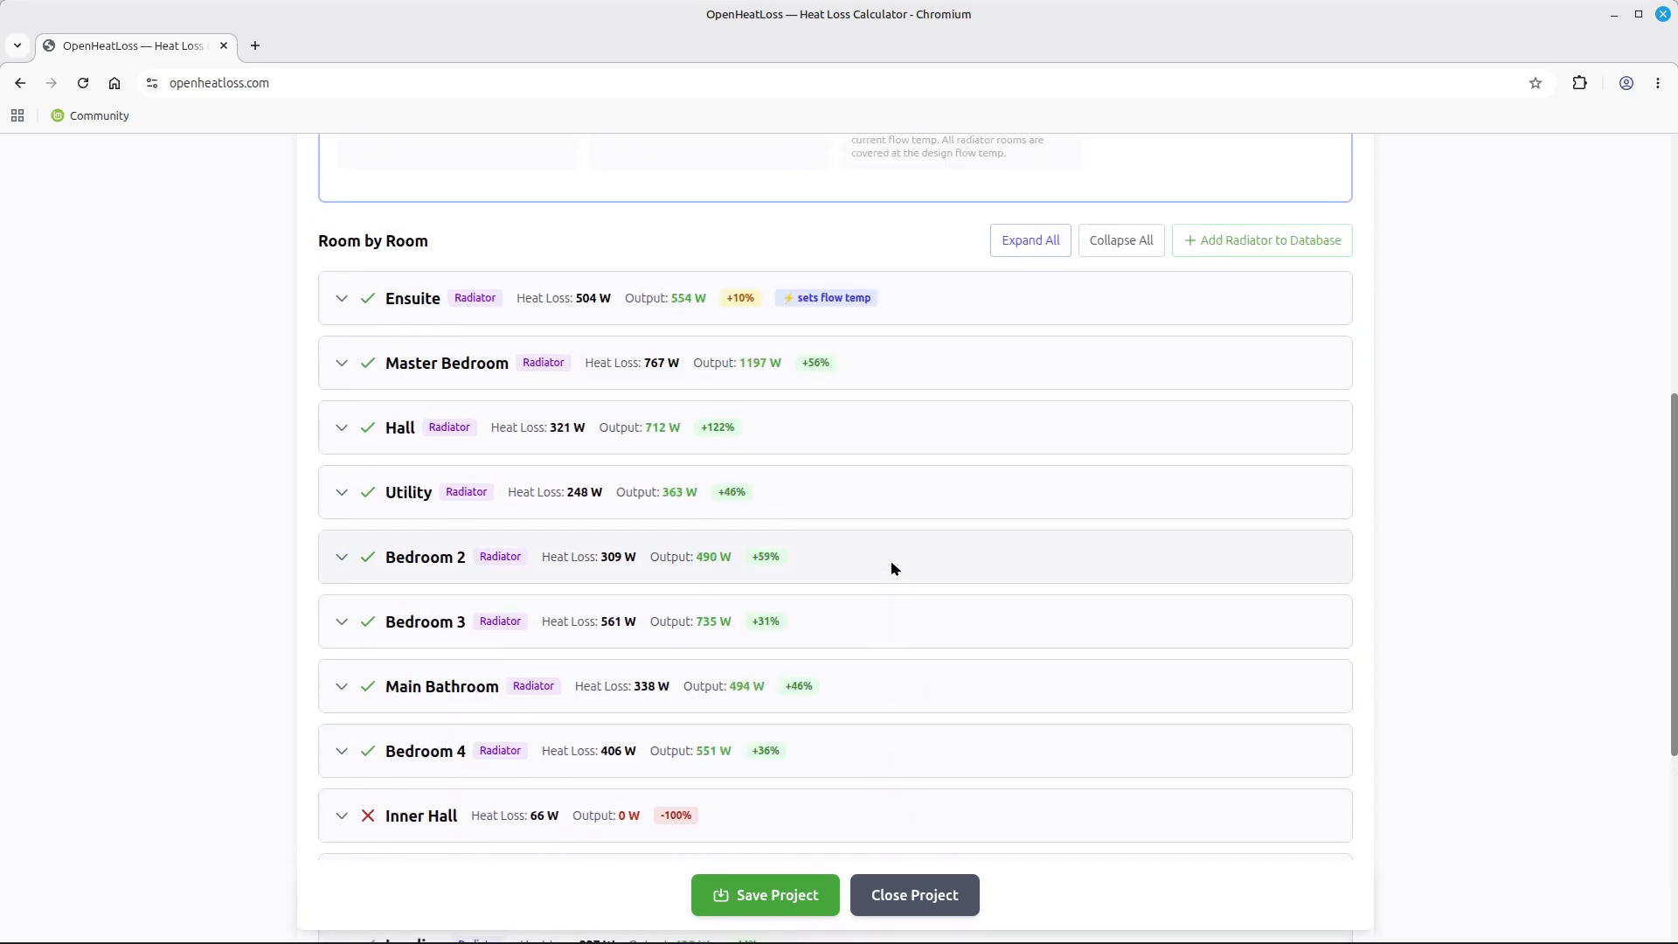
pyautogui.scroll(1, 889, 566)
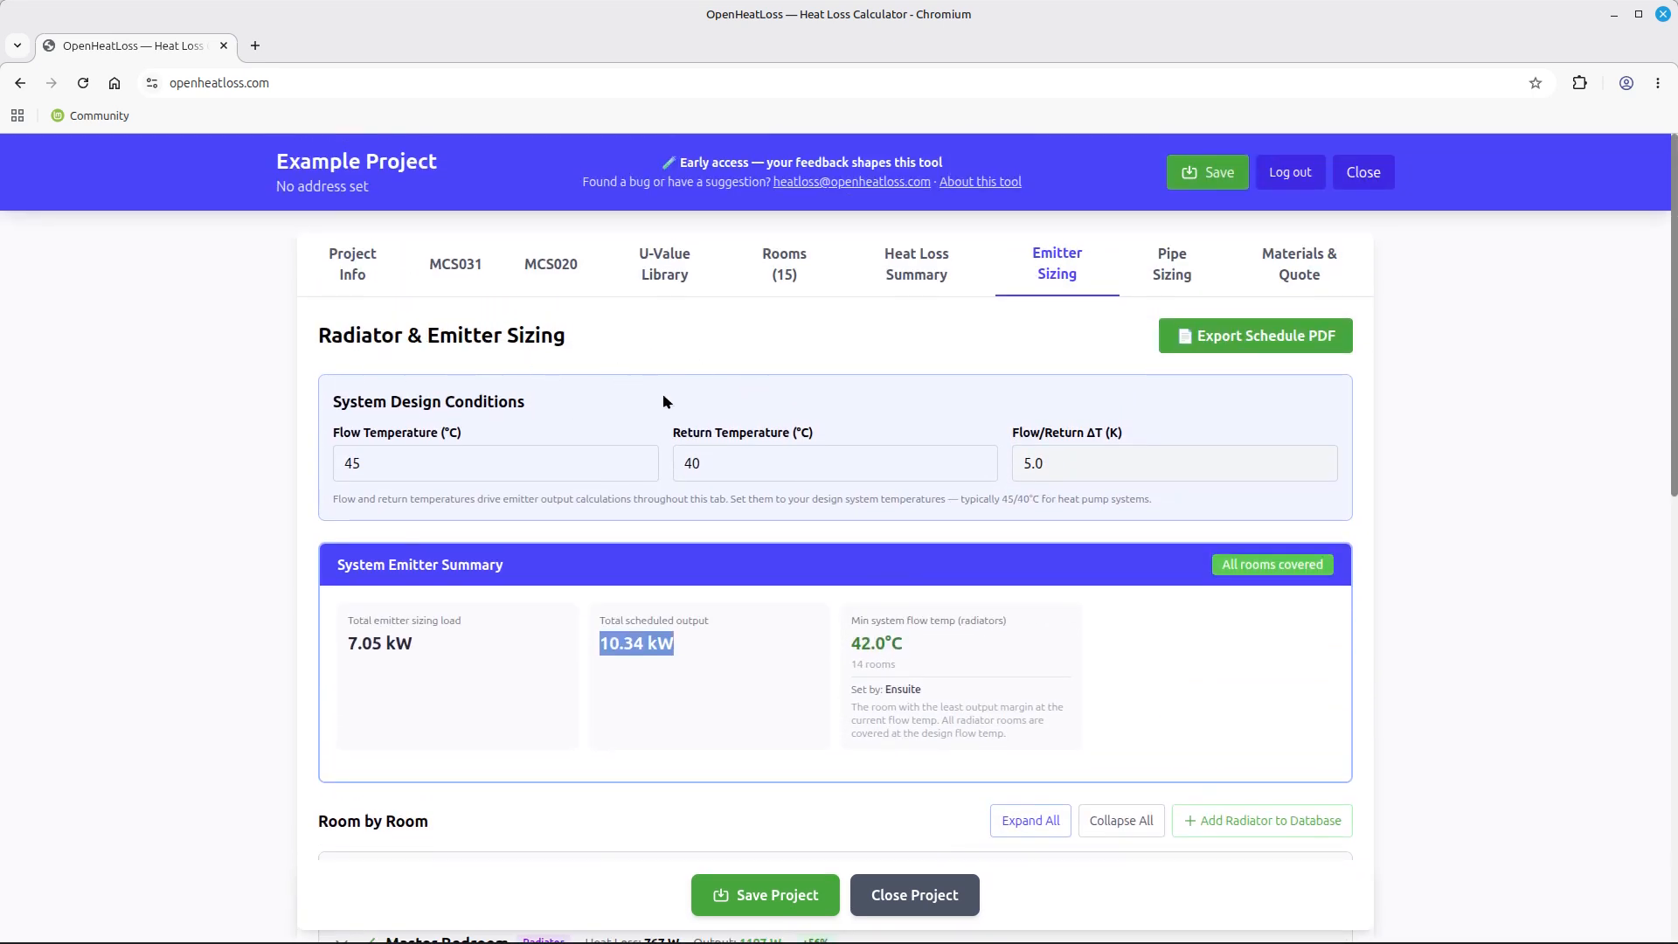
pyautogui.scroll(-7, 663, 399)
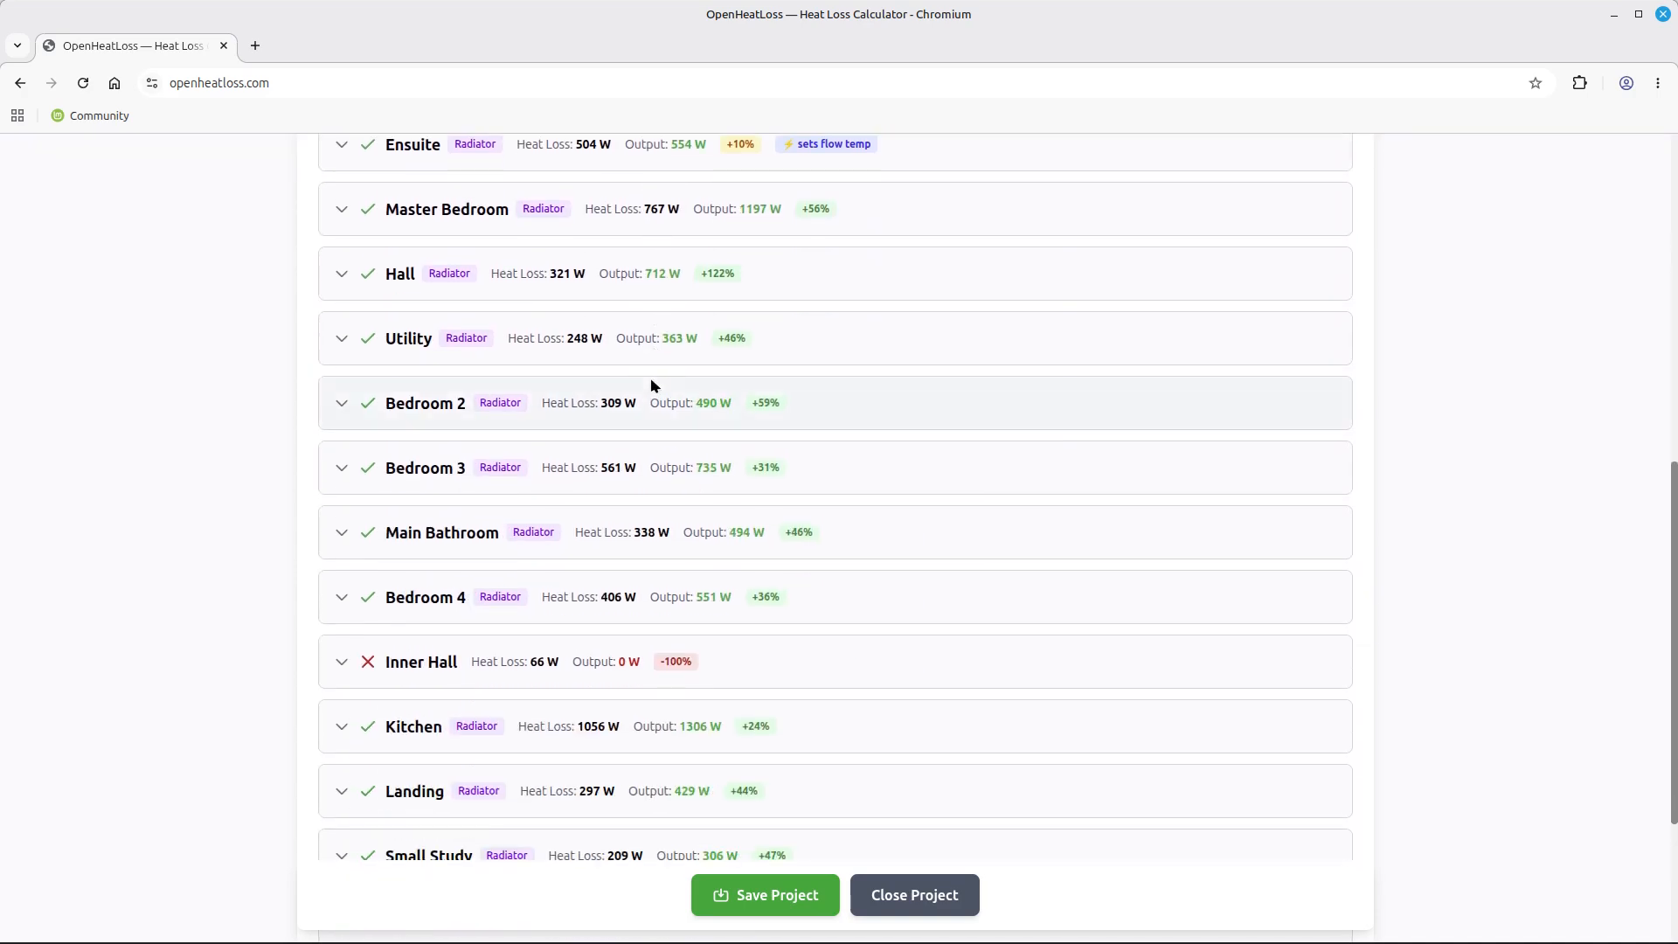
pyautogui.scroll(2, 651, 385)
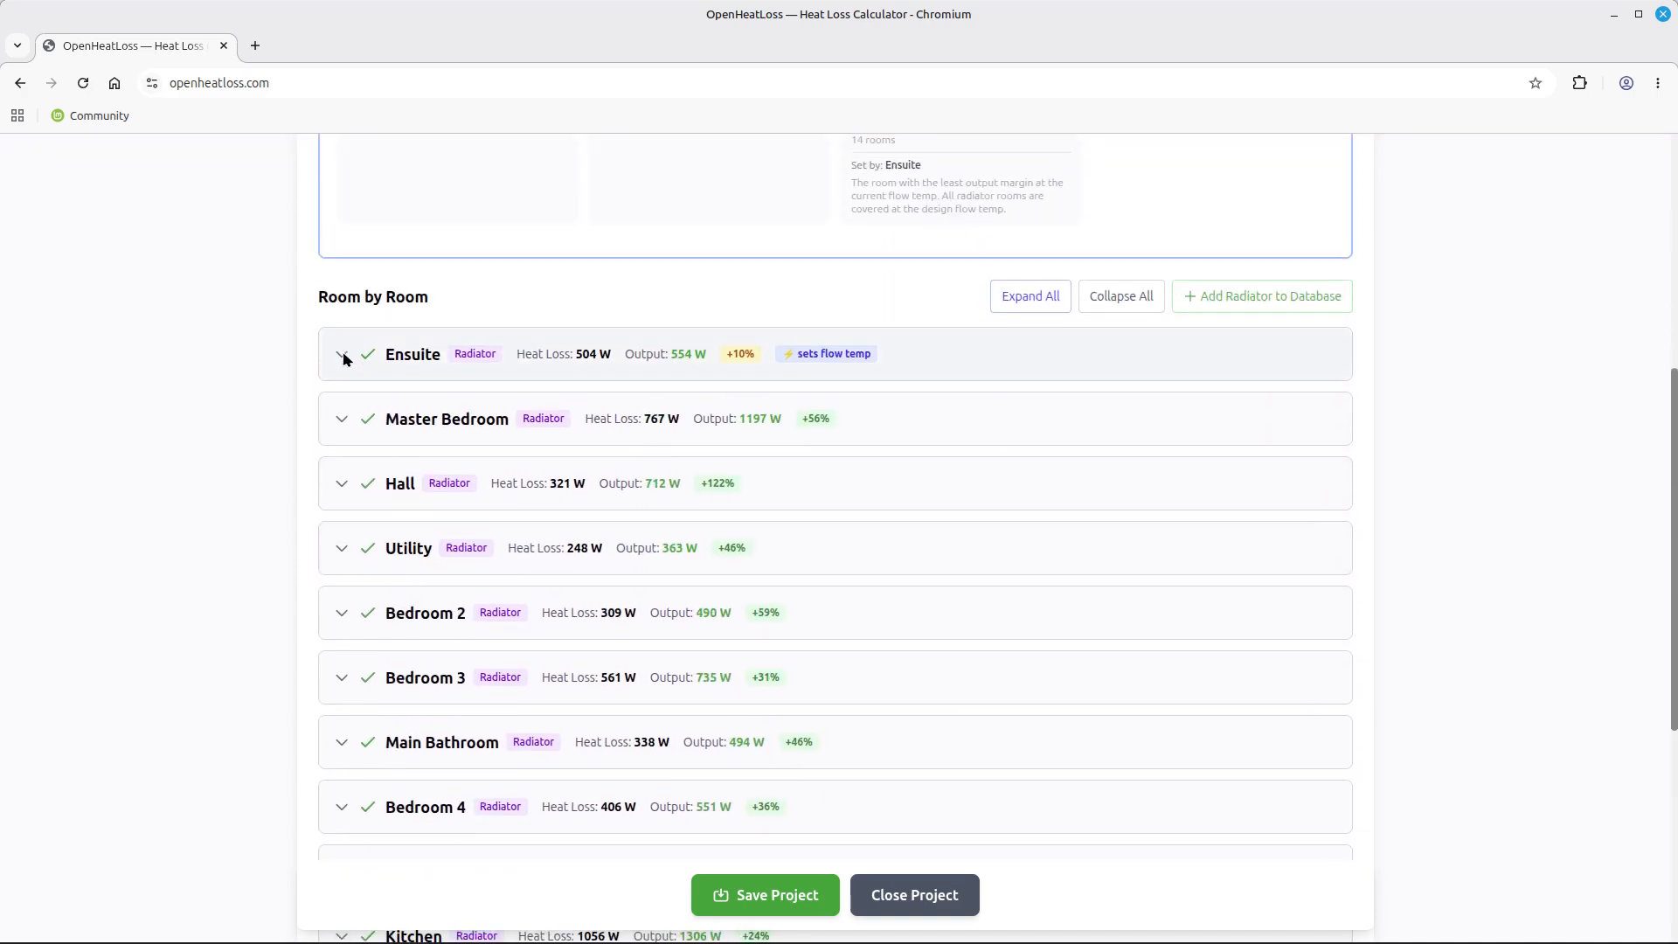
# Add another radiator row to the Ensuite's schedule and browse the list of available radiators without choosing one
pyautogui.click(342, 353)
pyautogui.scroll(-5, 940, 400)
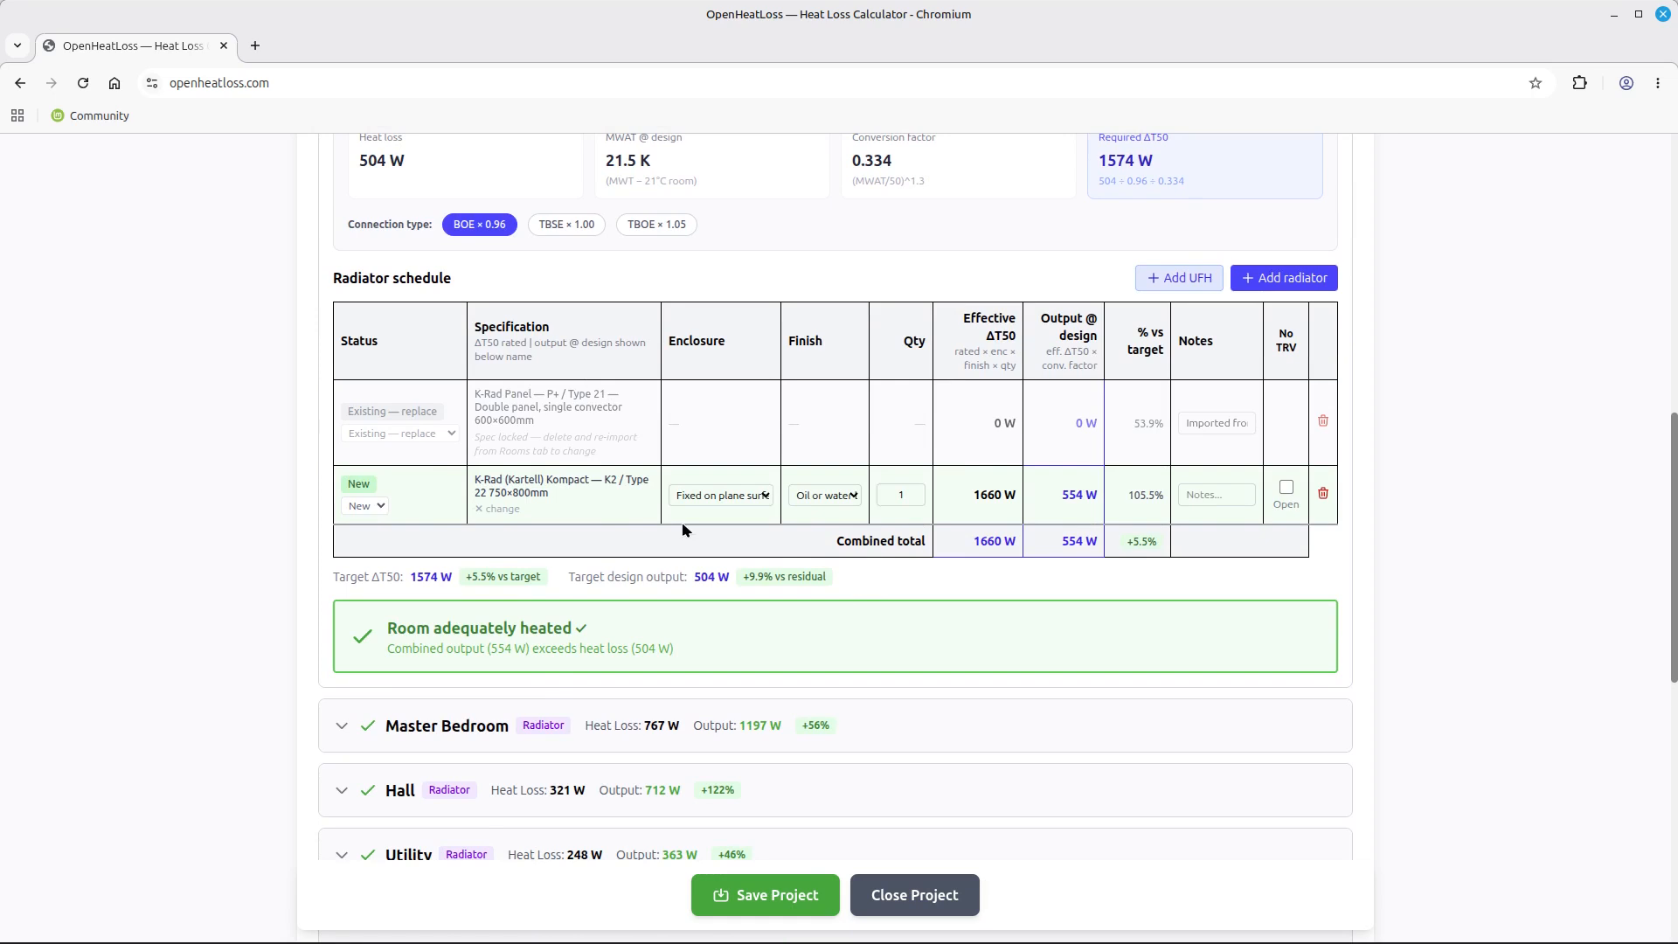
pyautogui.click(1274, 280)
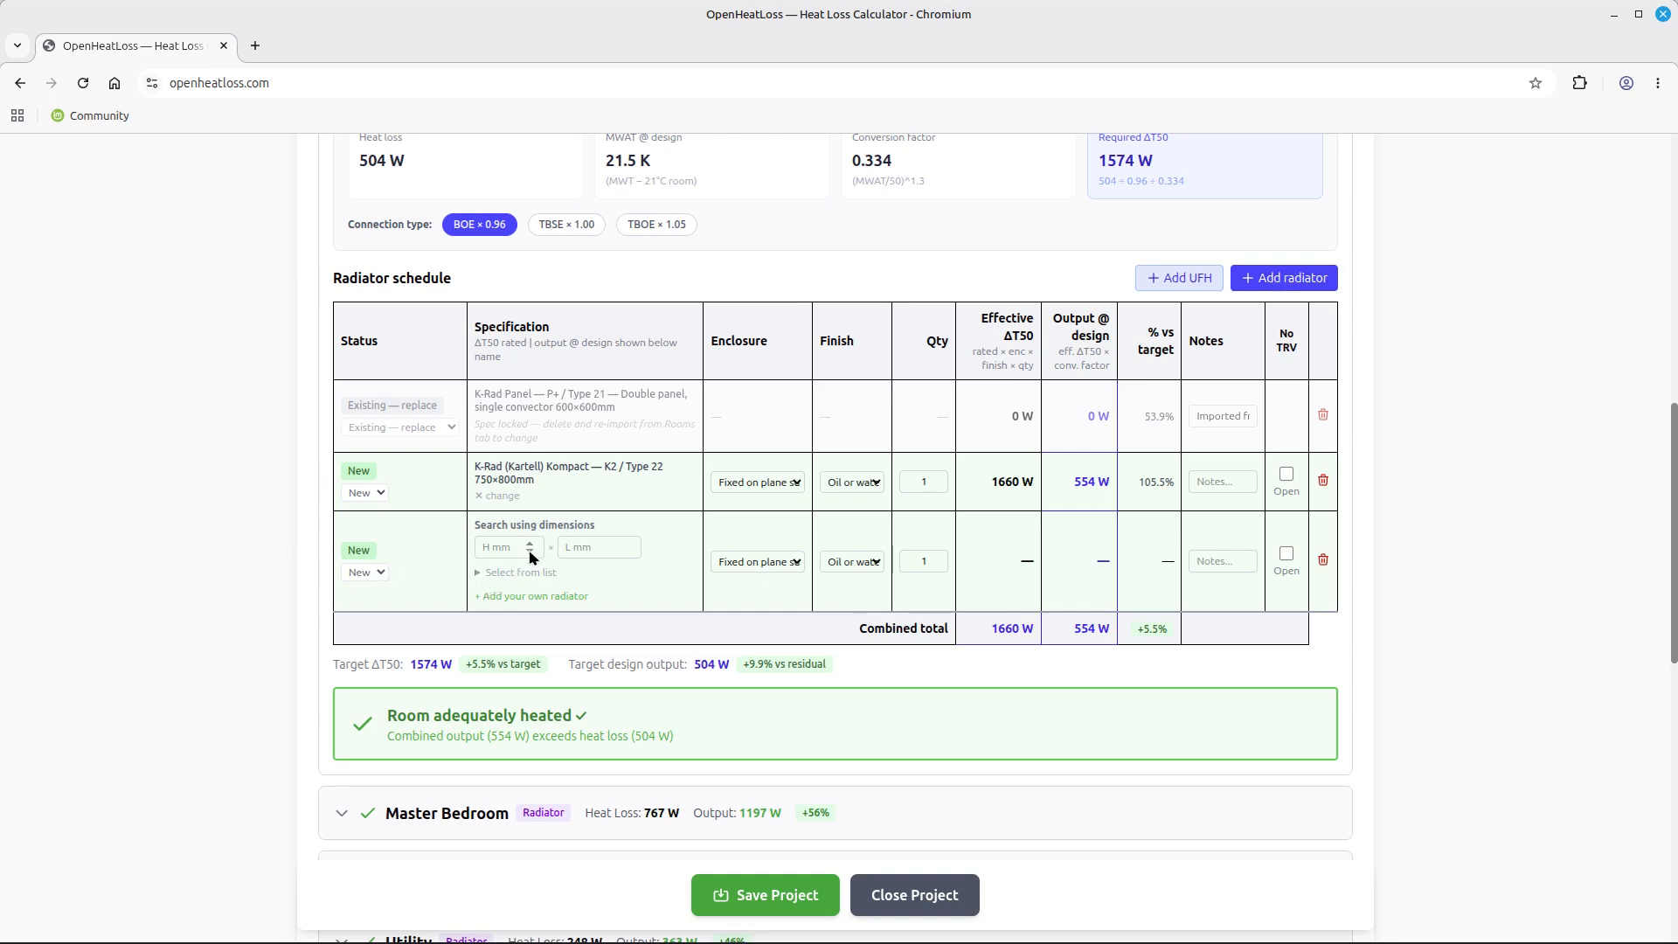
pyautogui.click(507, 551)
pyautogui.click(480, 573)
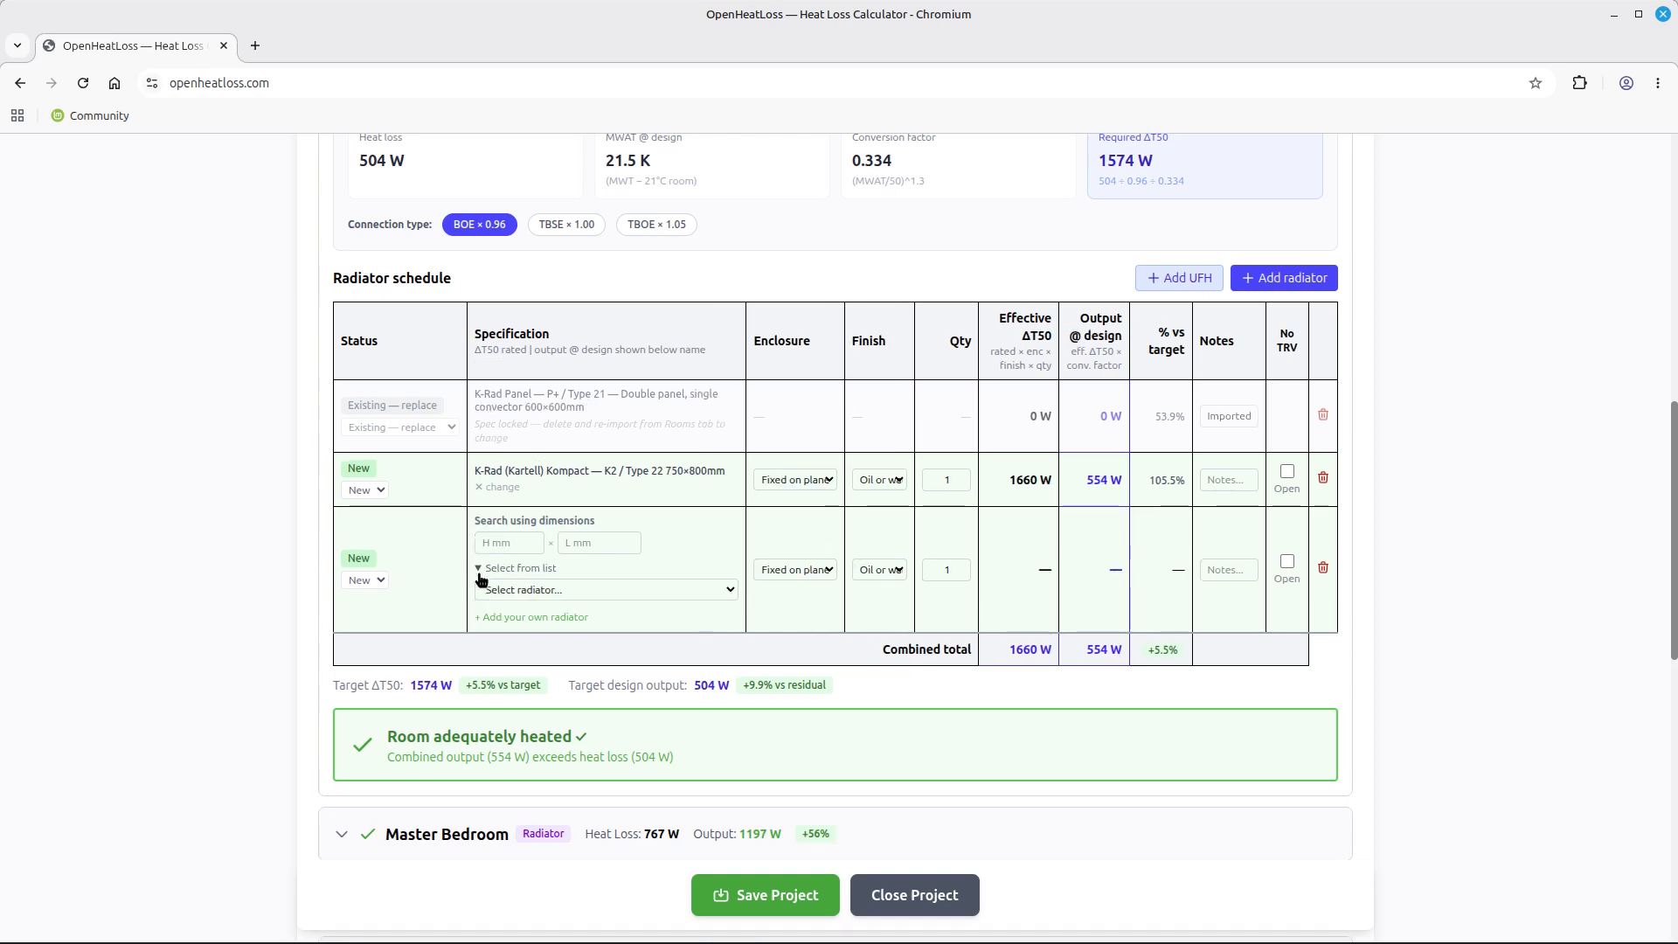
pyautogui.click(501, 592)
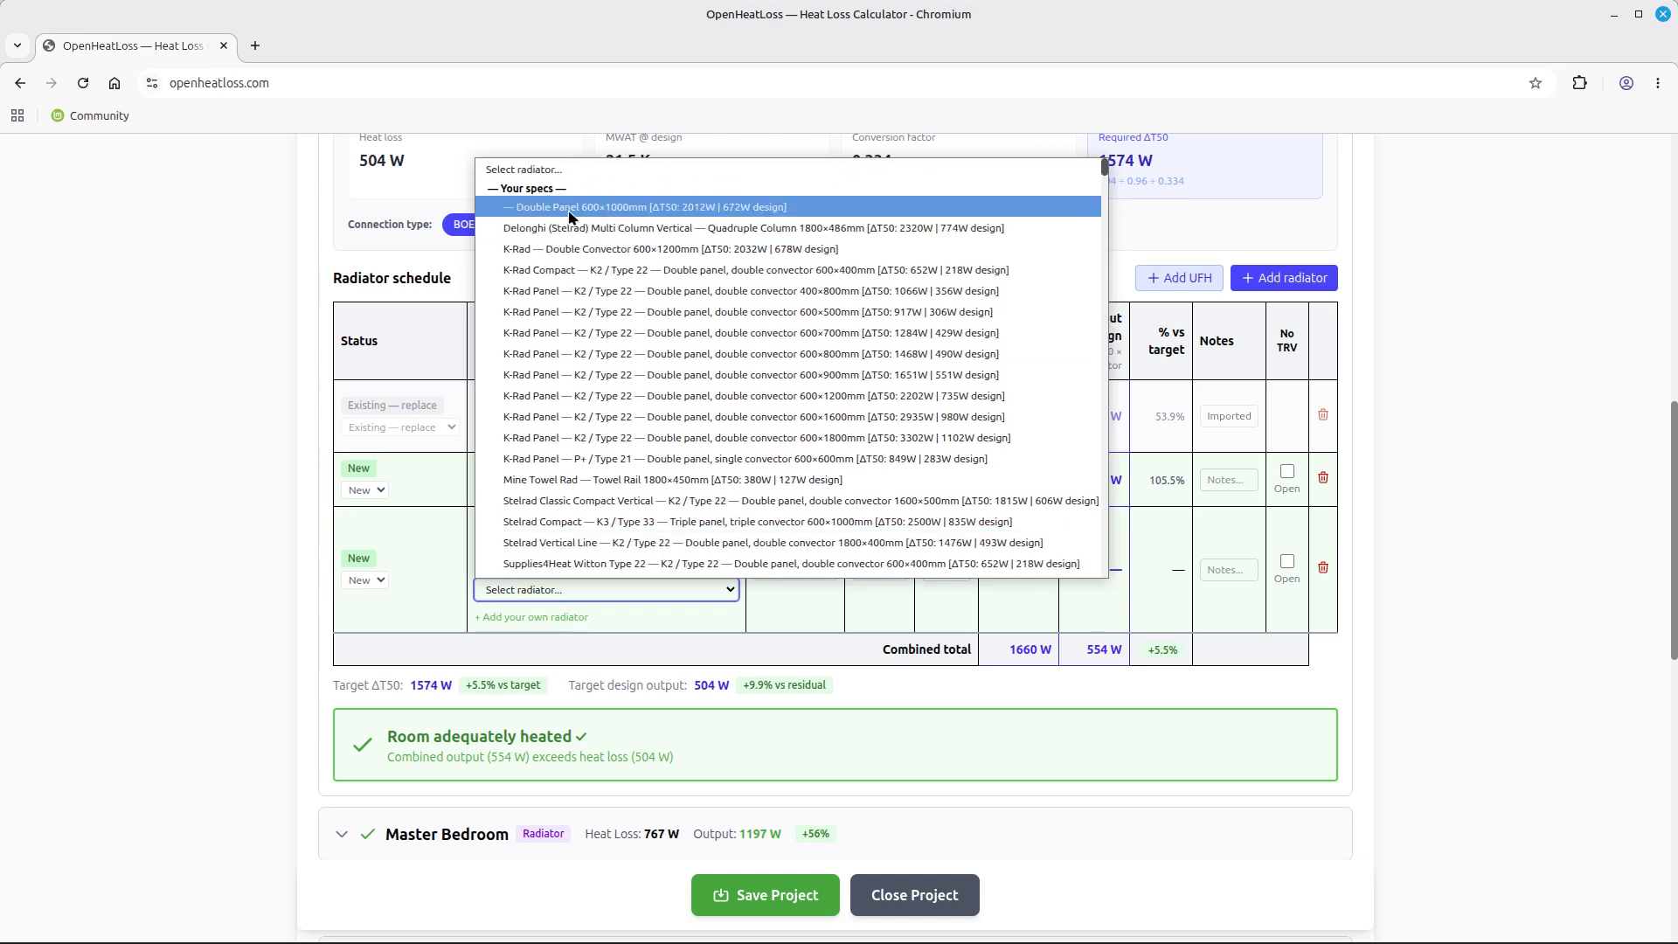
pyautogui.scroll(-3, 664, 437)
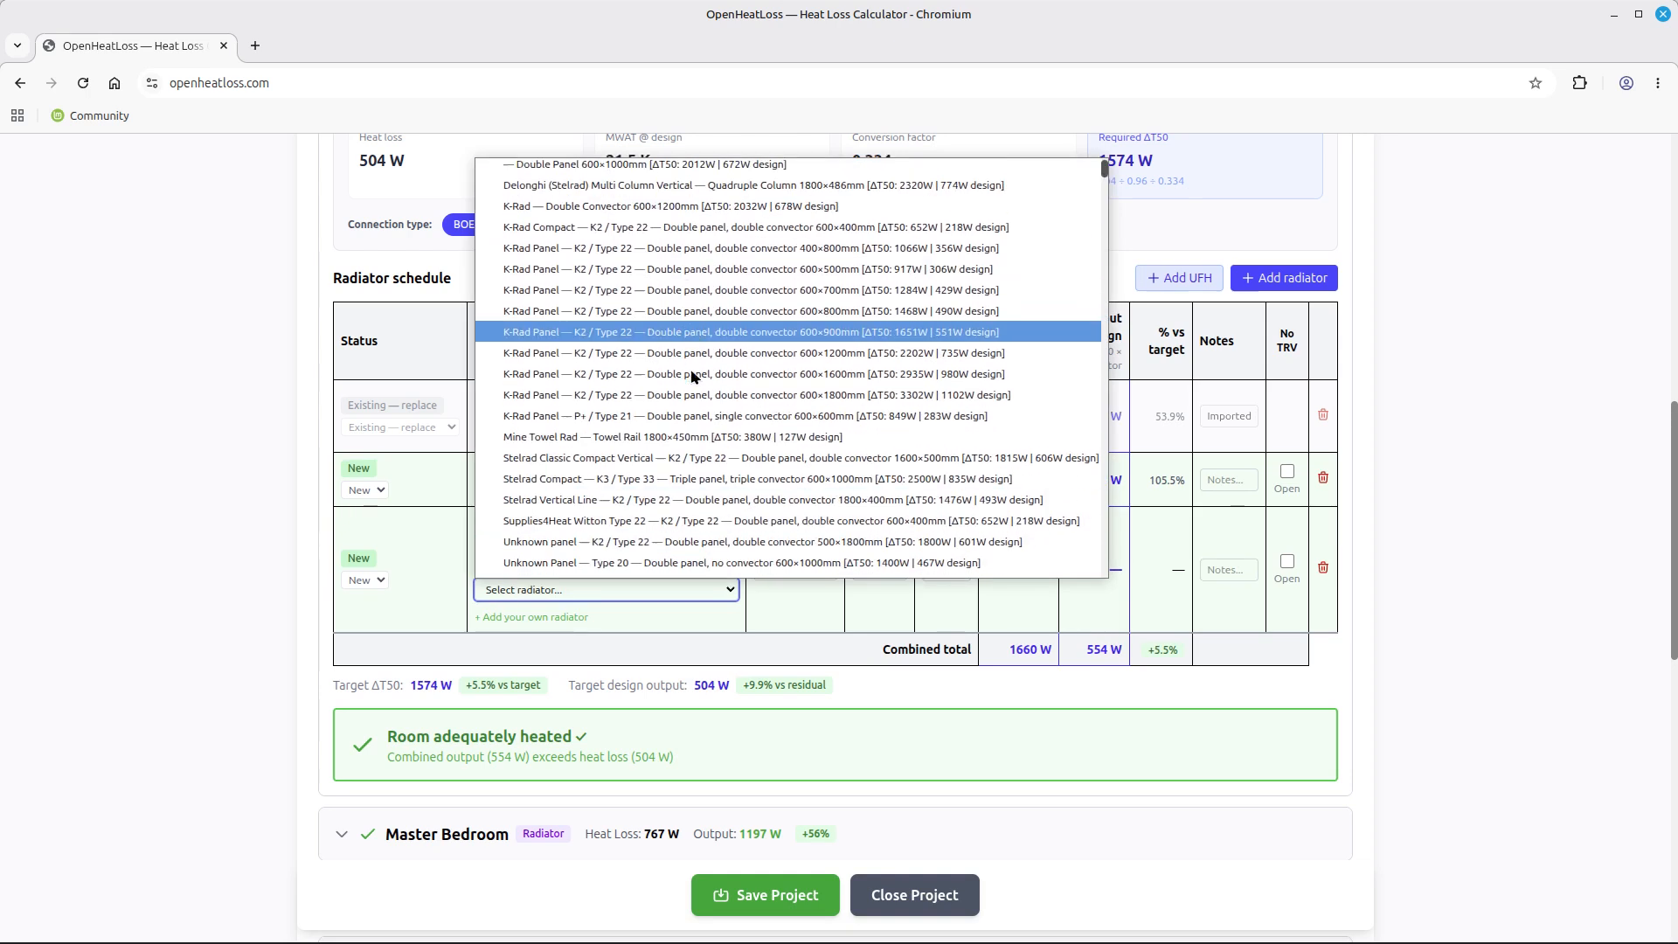
pyautogui.scroll(-1, 690, 373)
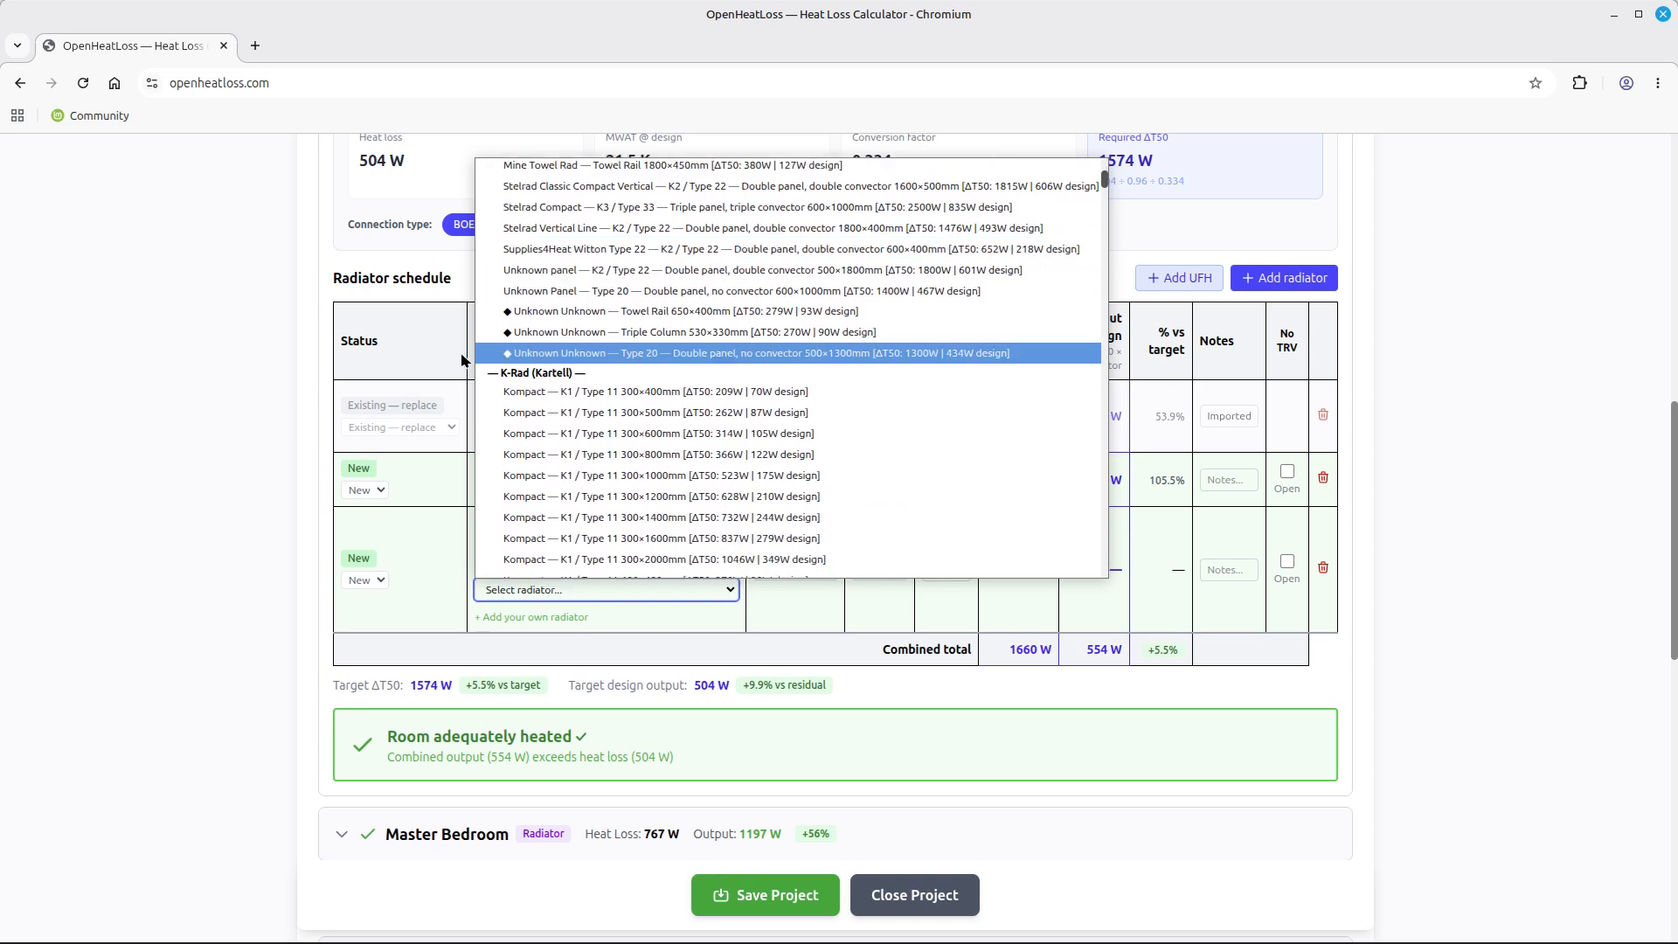
pyautogui.scroll(-8, 550, 402)
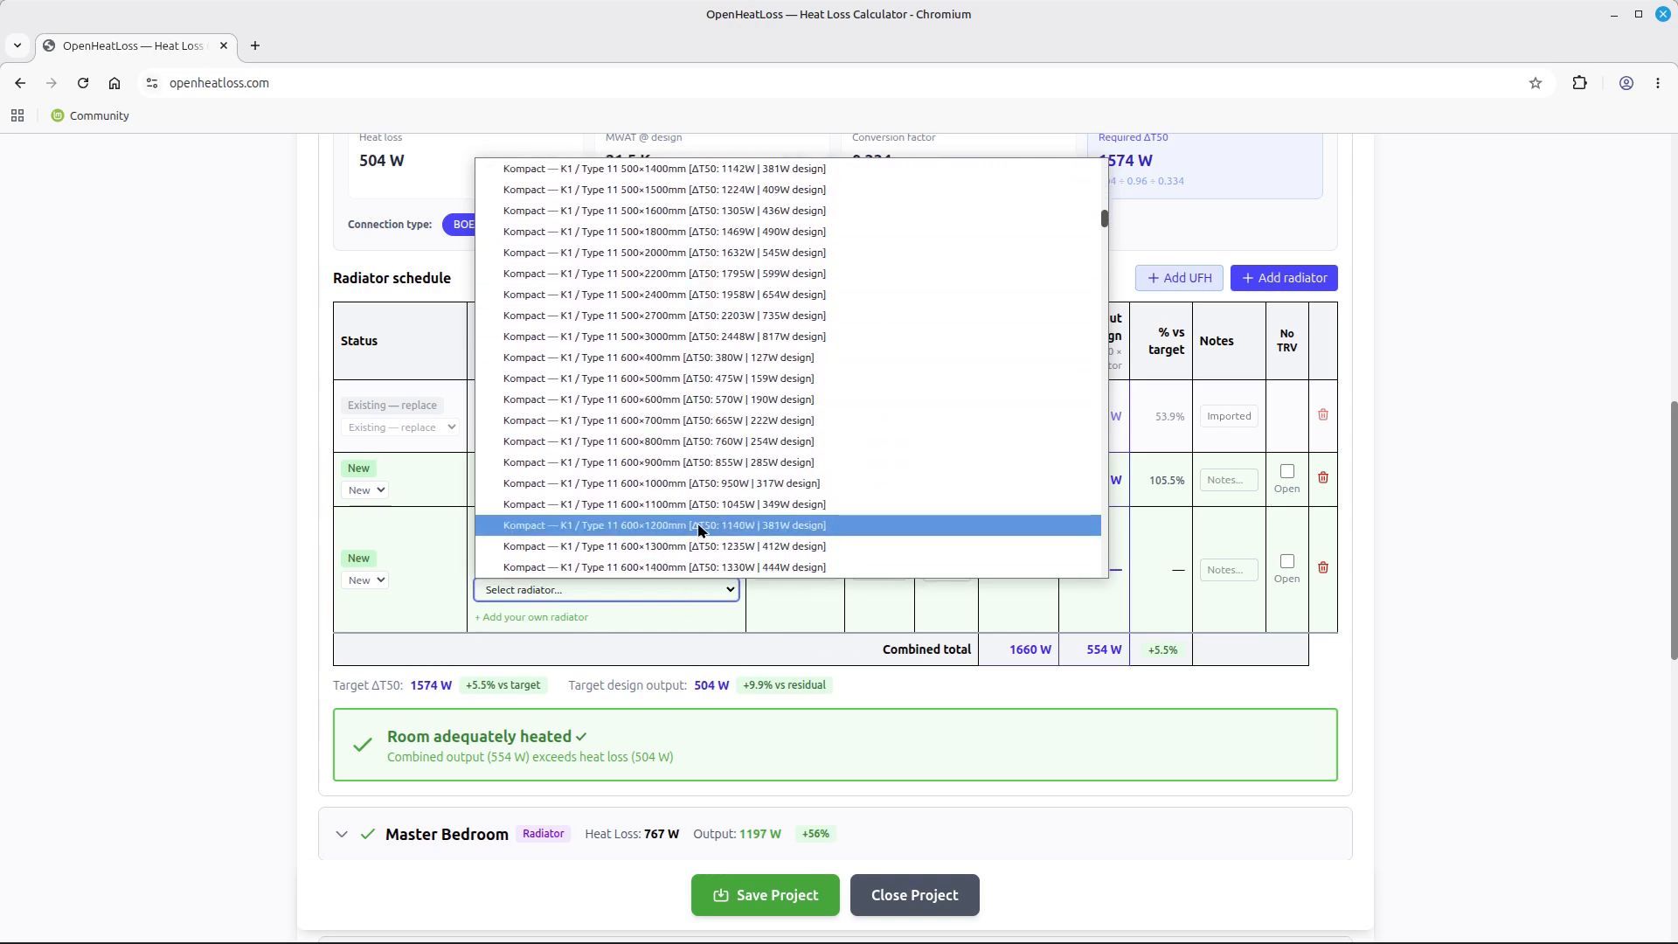
pyautogui.click(648, 591)
# Open the custom radiator form in the extra Ensuite row to view its fields, then delete that row
pyautogui.click(534, 617)
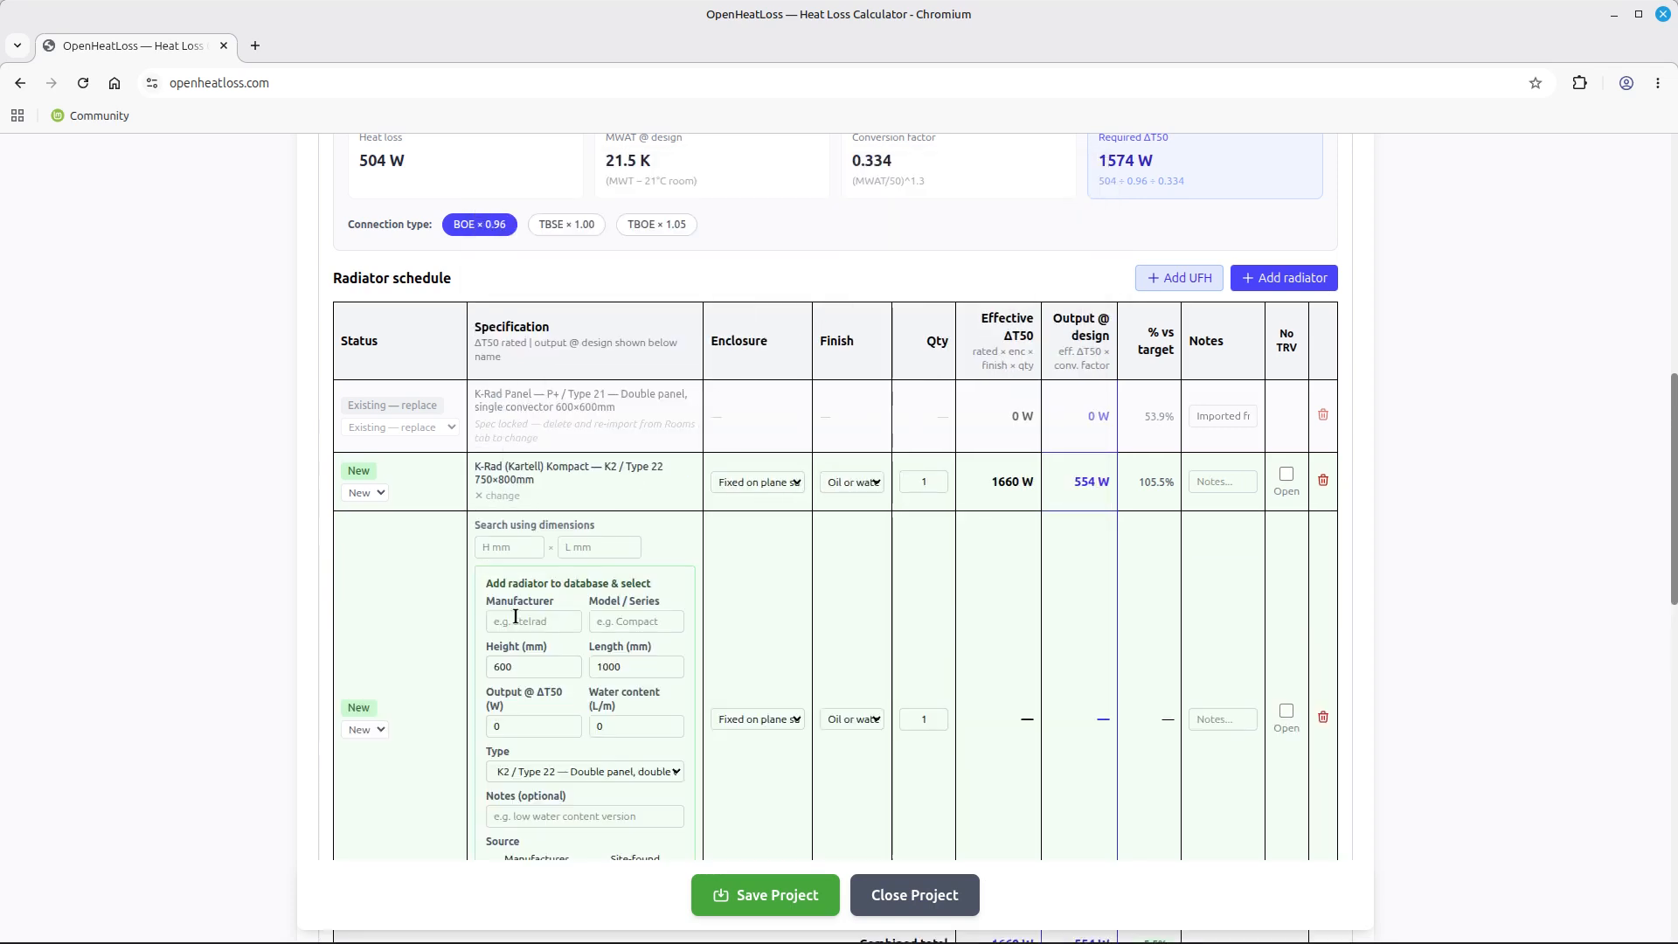
pyautogui.scroll(-3, 430, 589)
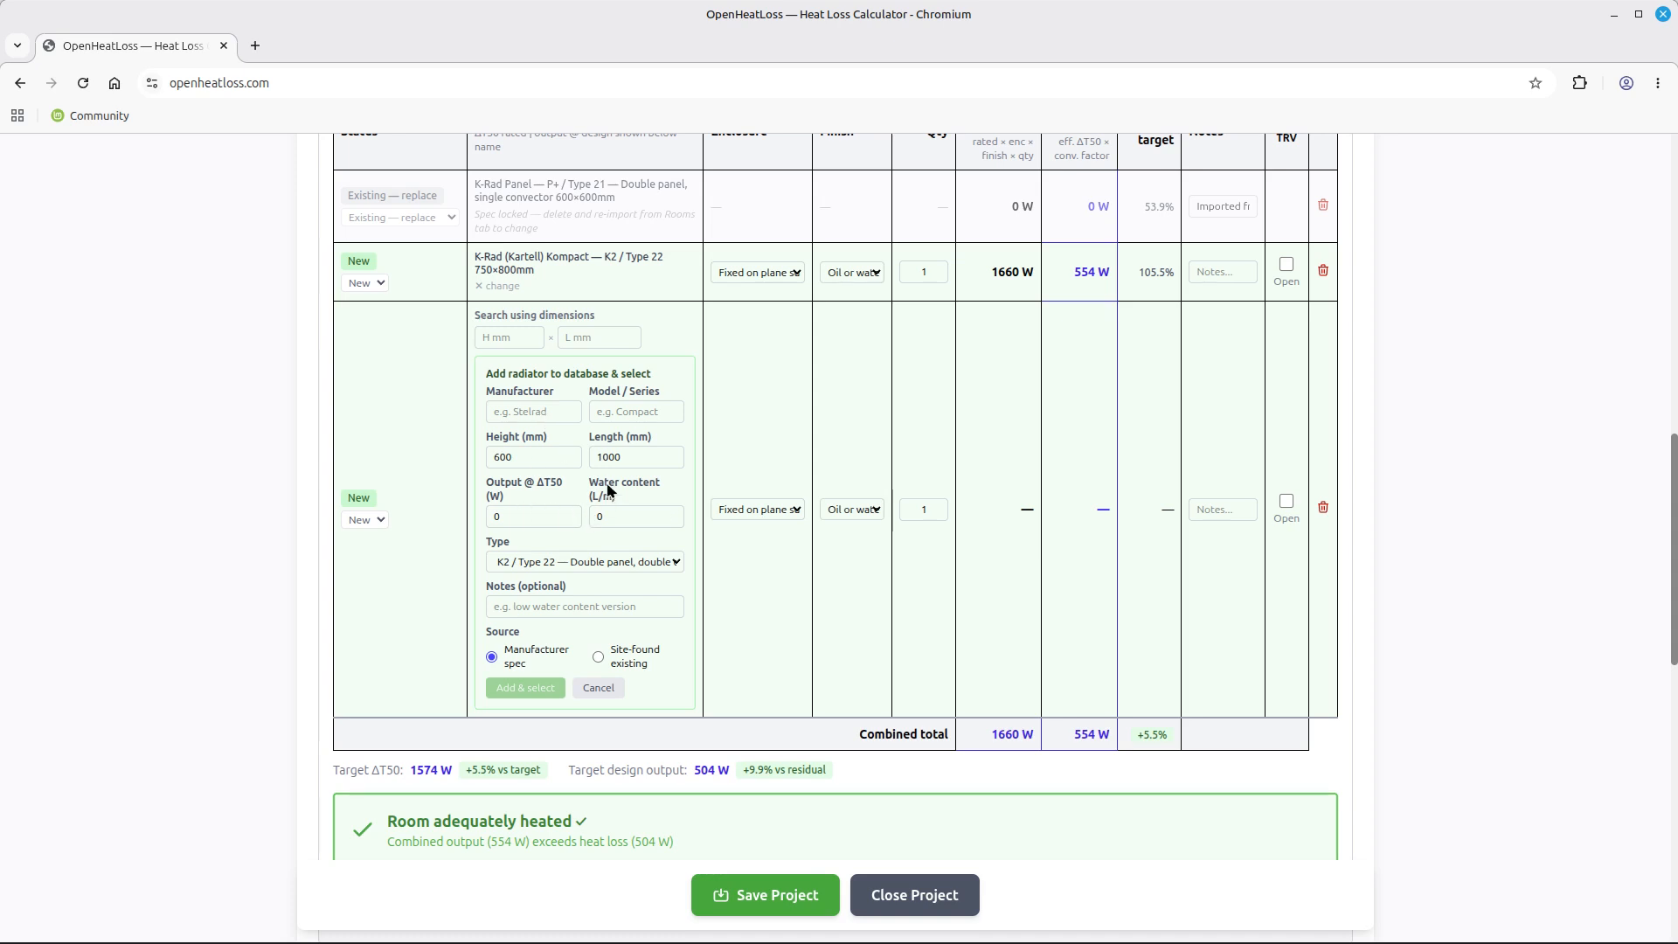
pyautogui.click(609, 517)
pyautogui.click(609, 535)
pyautogui.scroll(1, 649, 671)
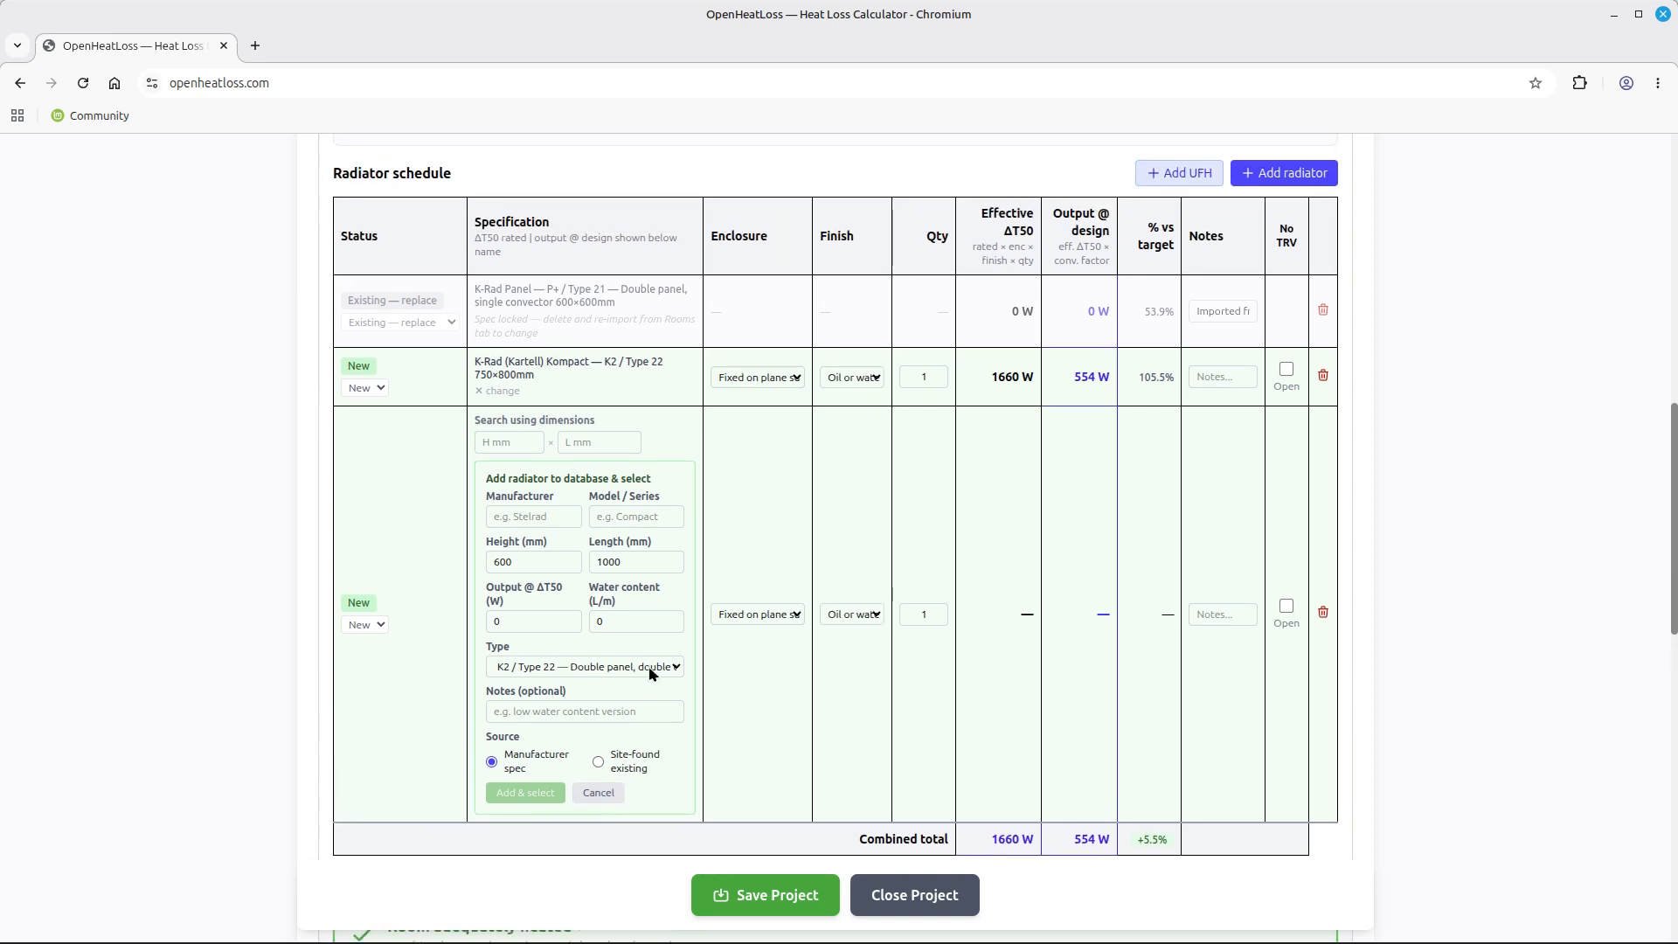
pyautogui.click(1323, 612)
# Review the System Emitter Summary and the output margins of all rooms once more
pyautogui.scroll(10, 697, 542)
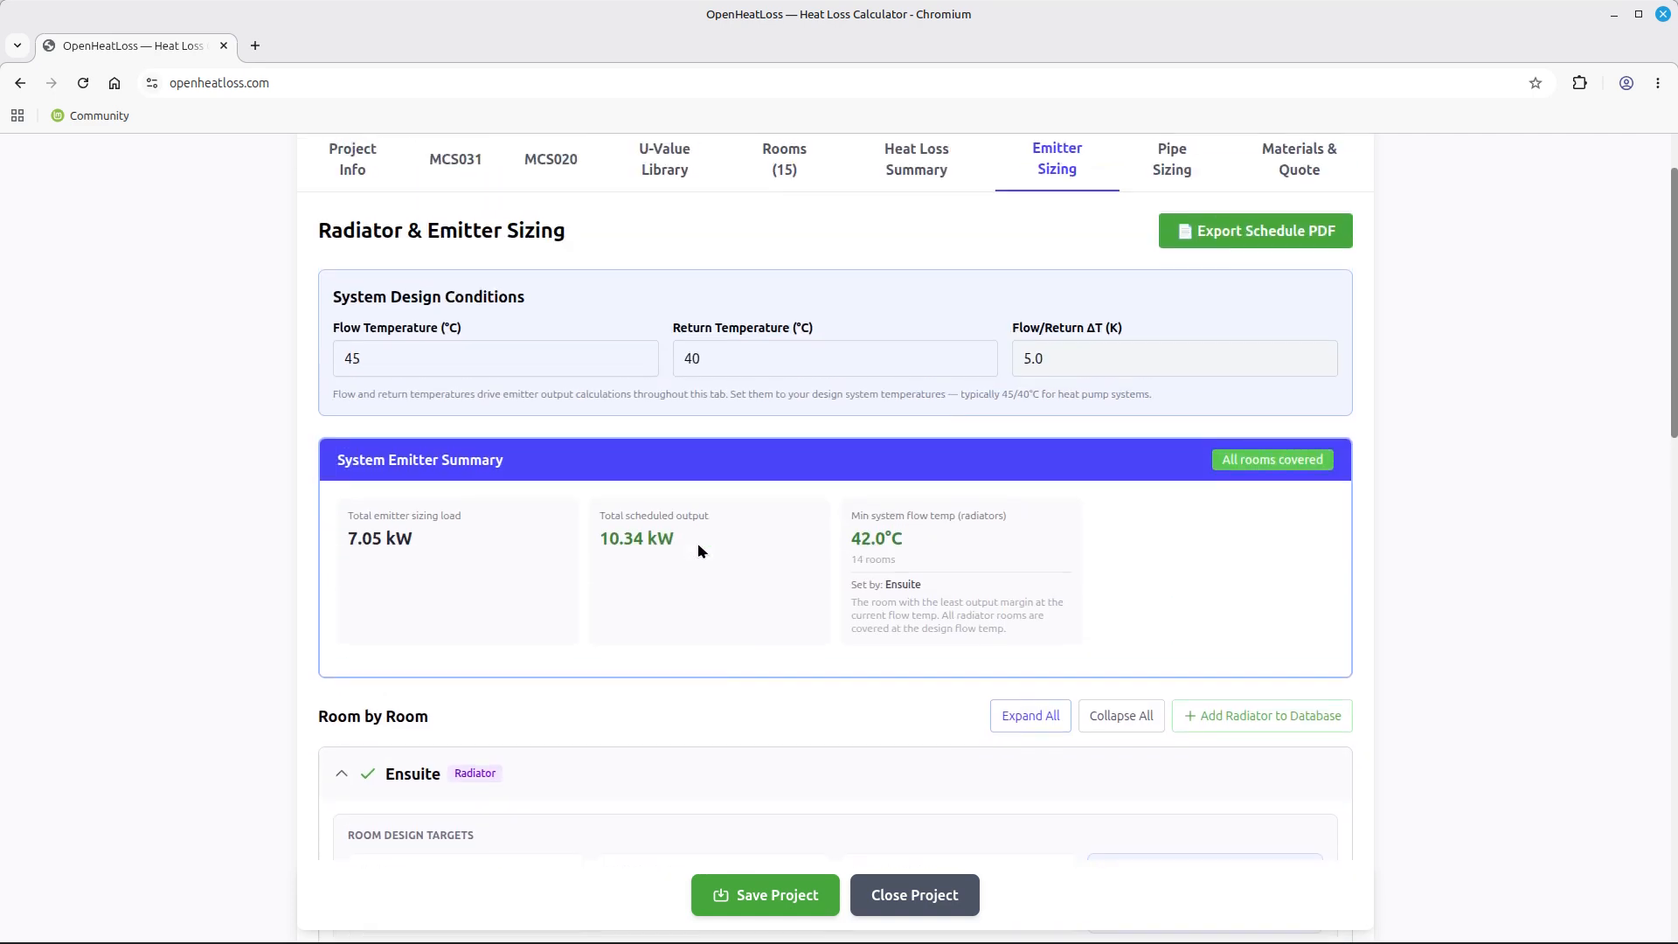
pyautogui.scroll(-15, 697, 543)
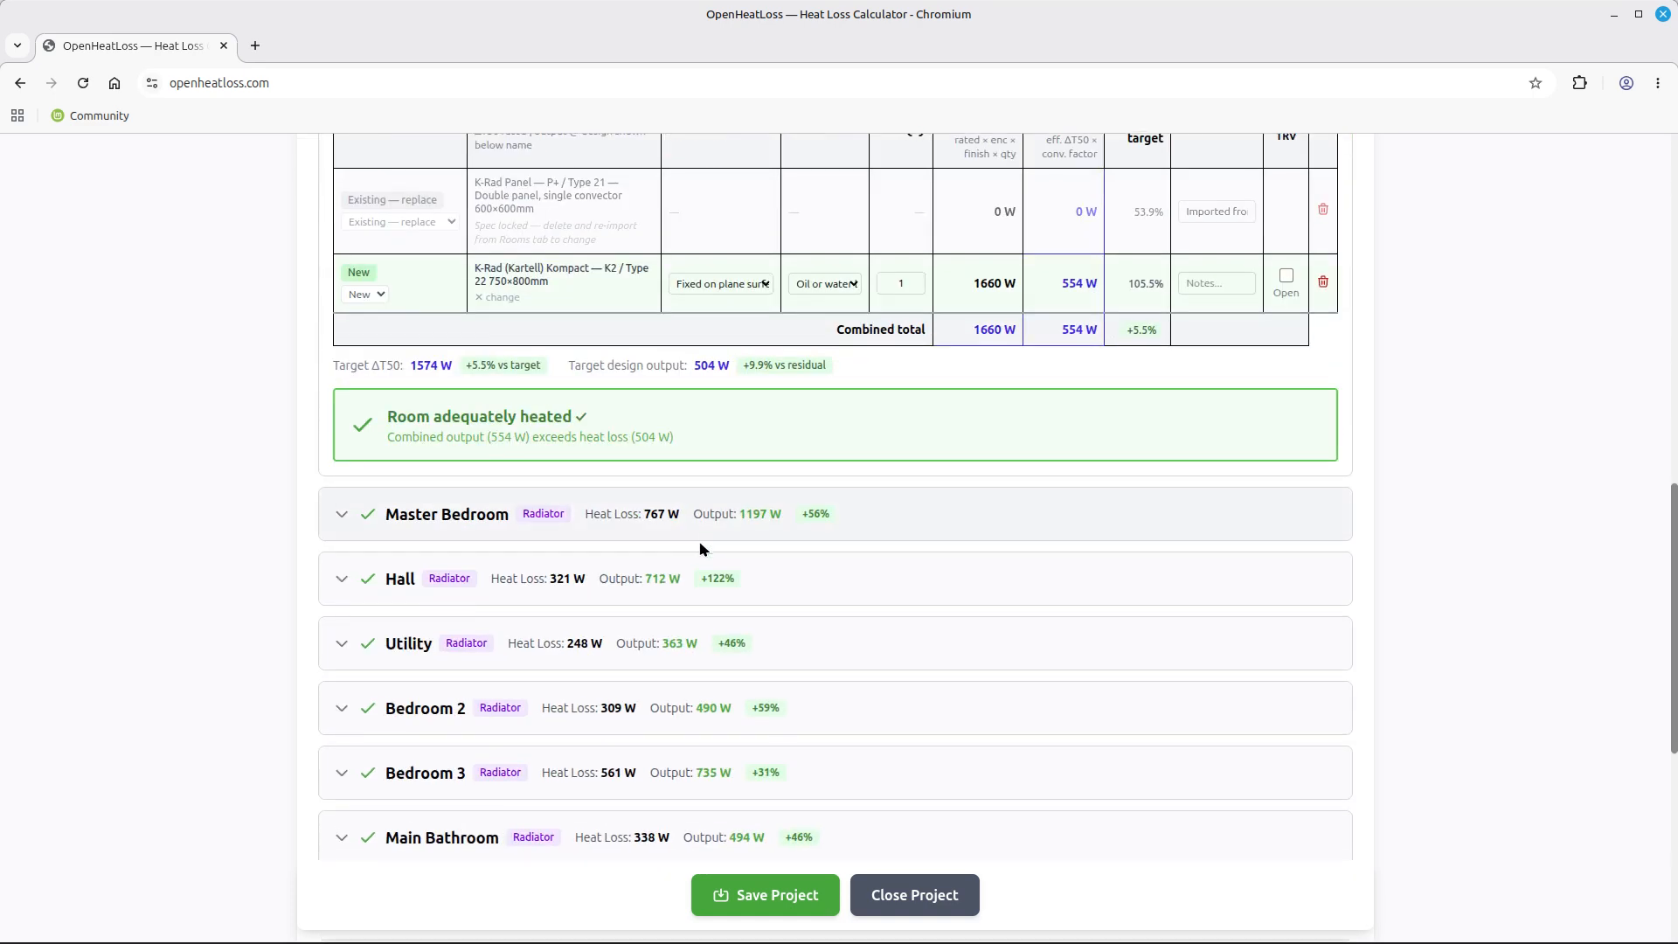
pyautogui.scroll(-1, 700, 537)
pyautogui.scroll(10, 700, 537)
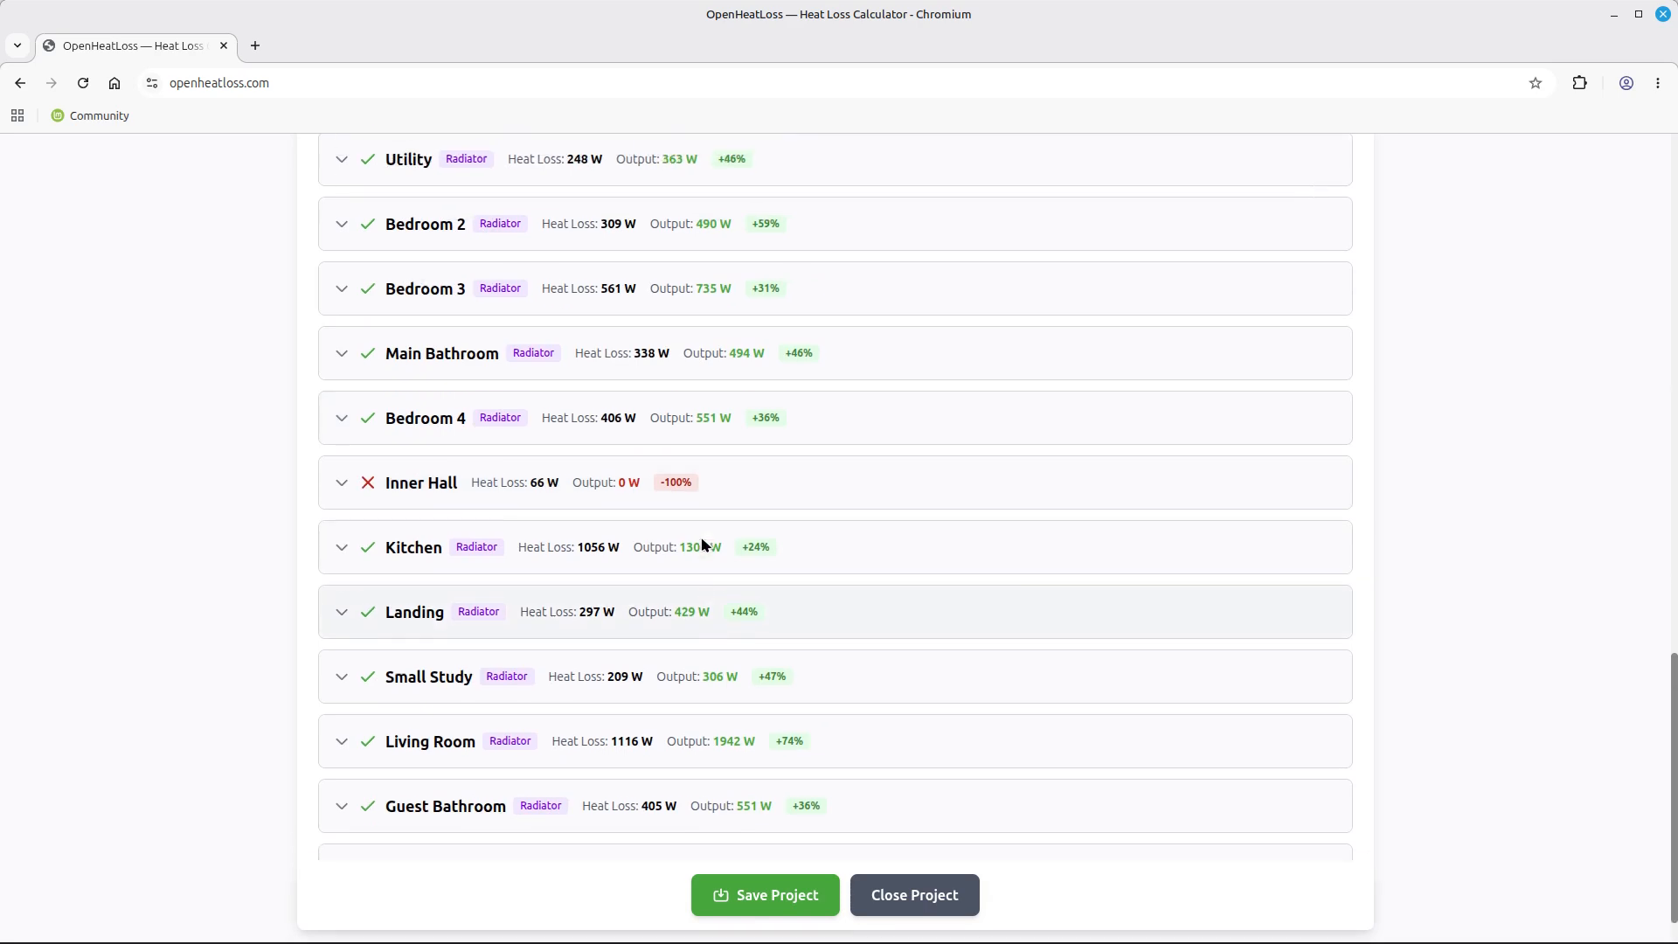
pyautogui.scroll(4, 708, 545)
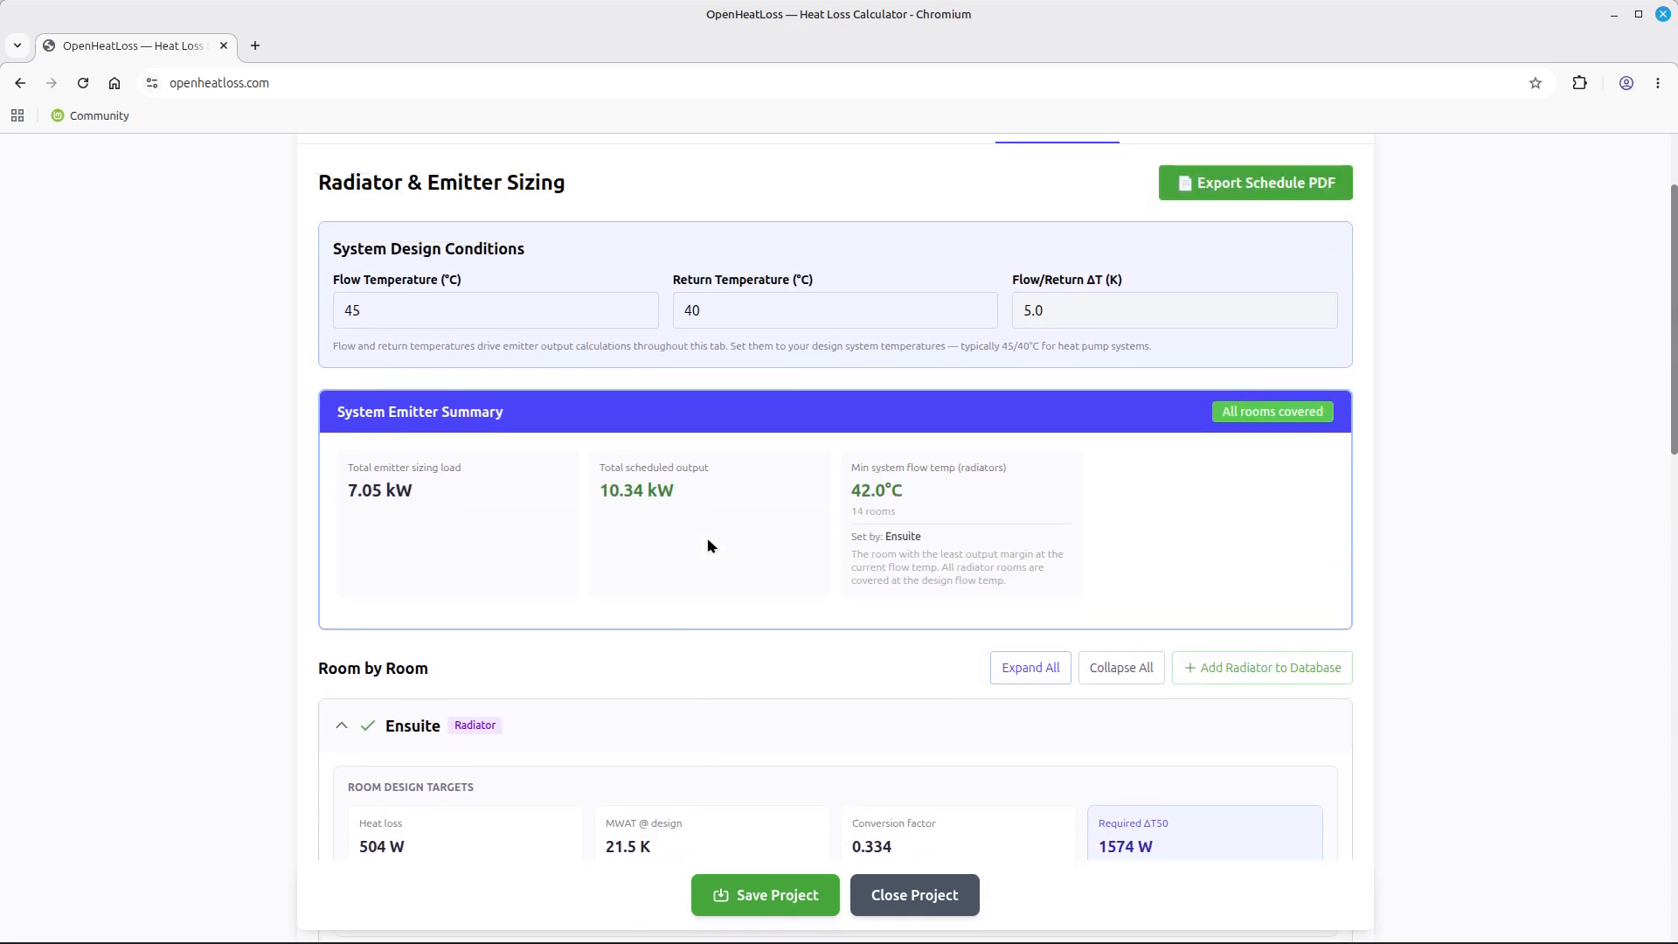
pyautogui.scroll(2, 708, 545)
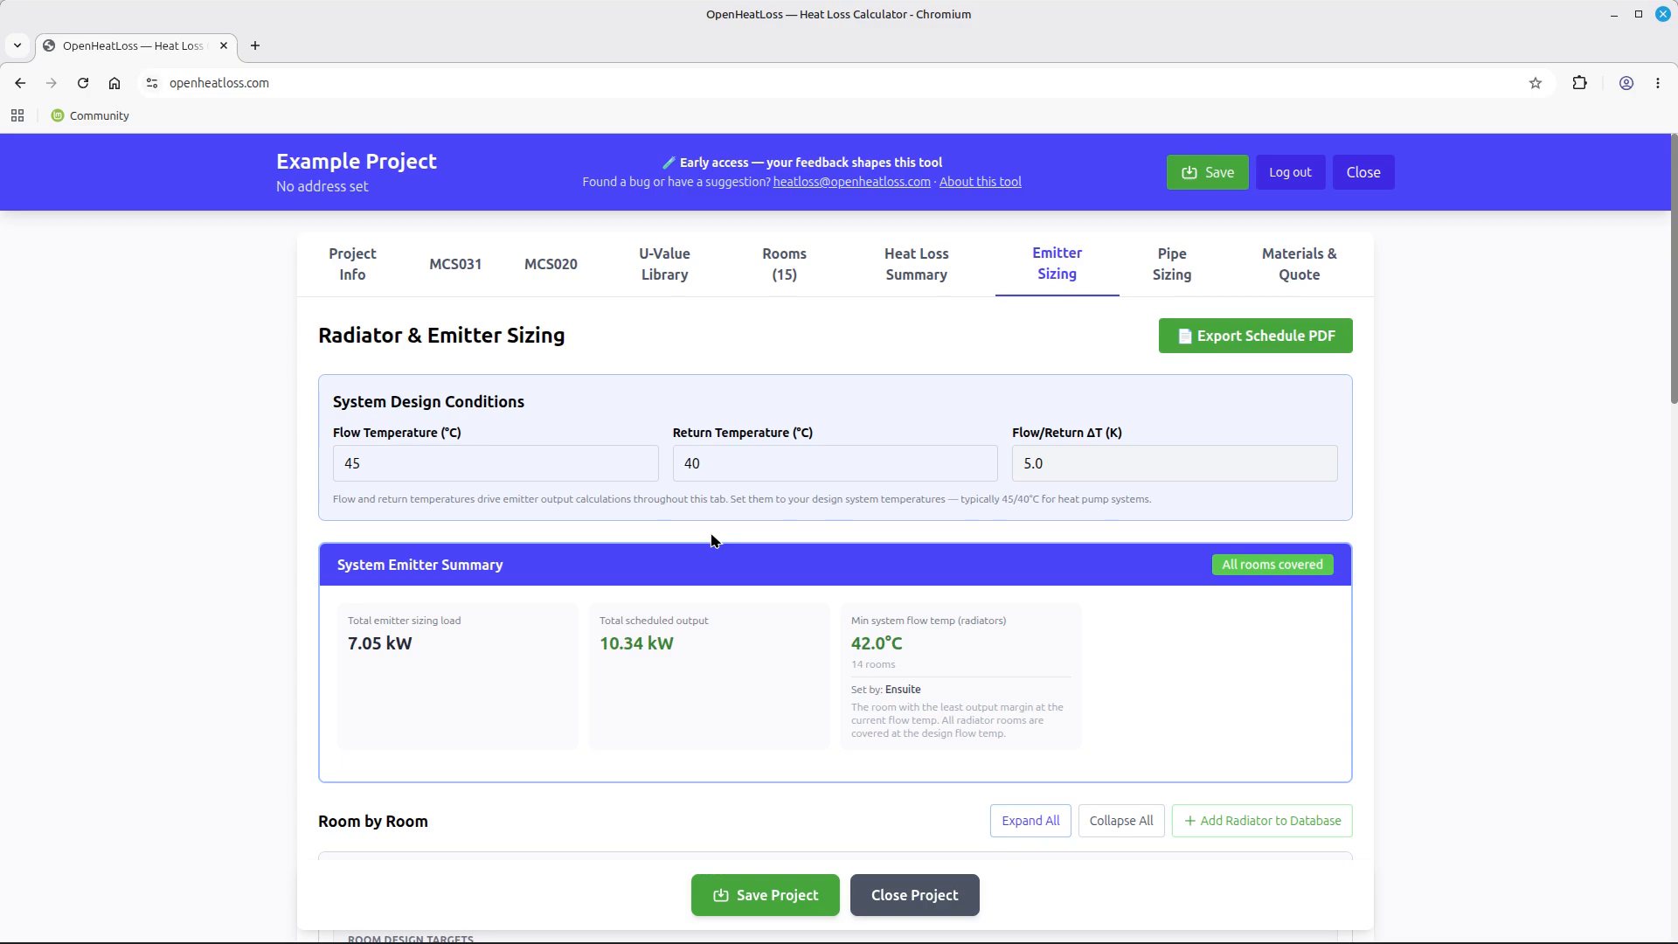
pyautogui.moveTo(395, 929)
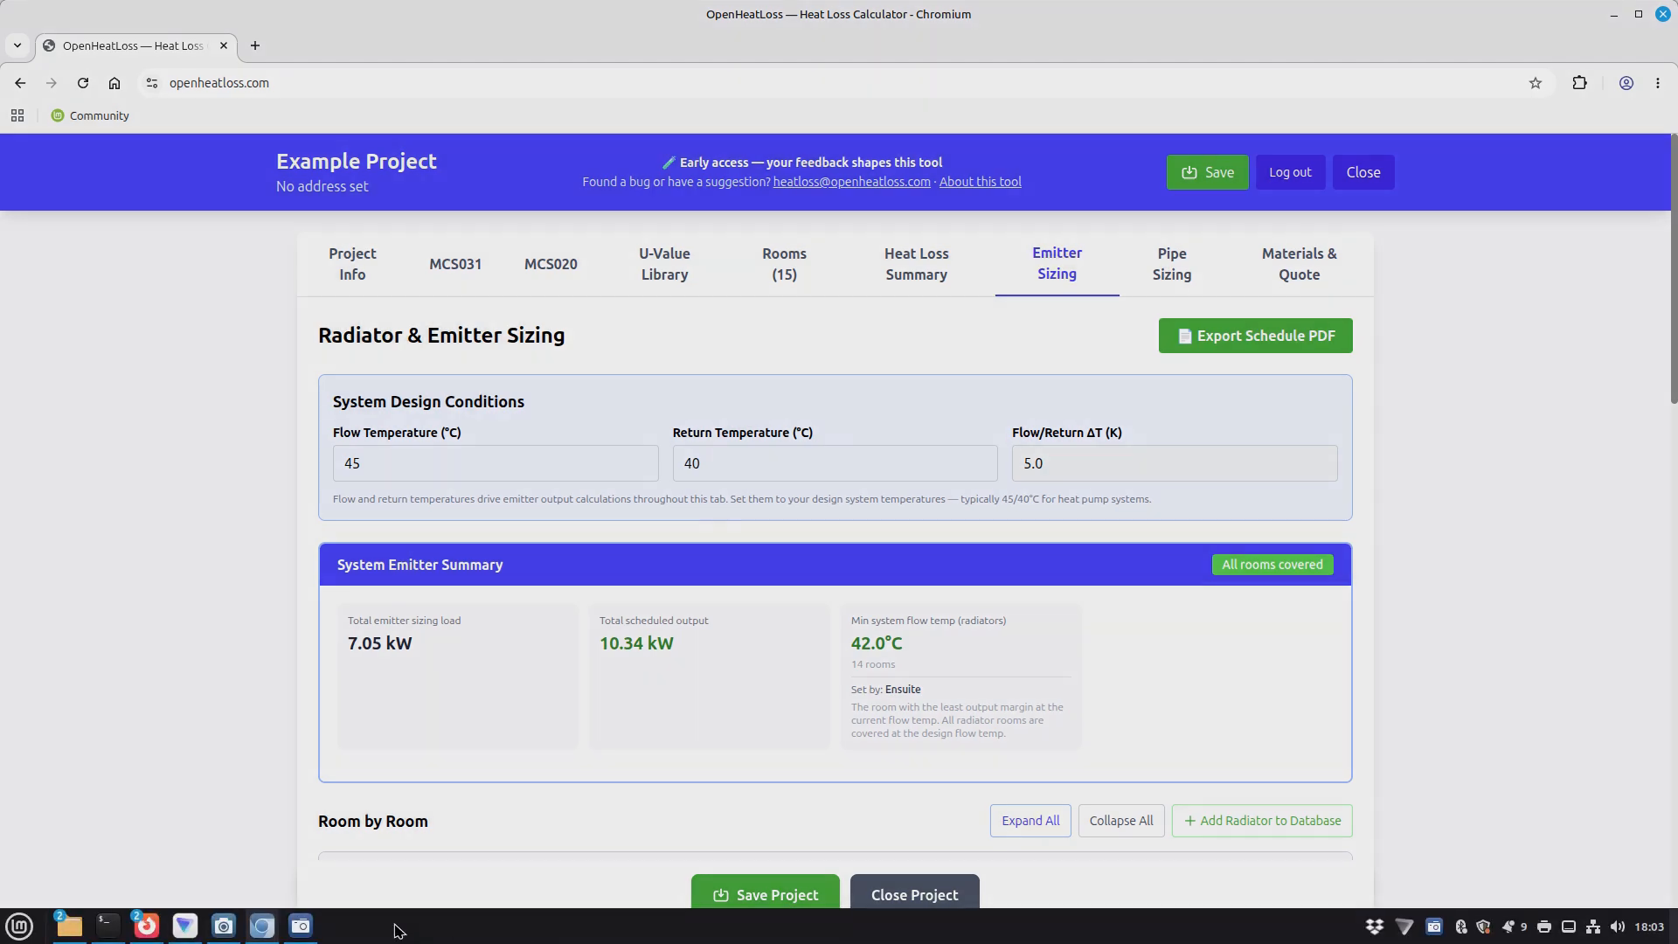